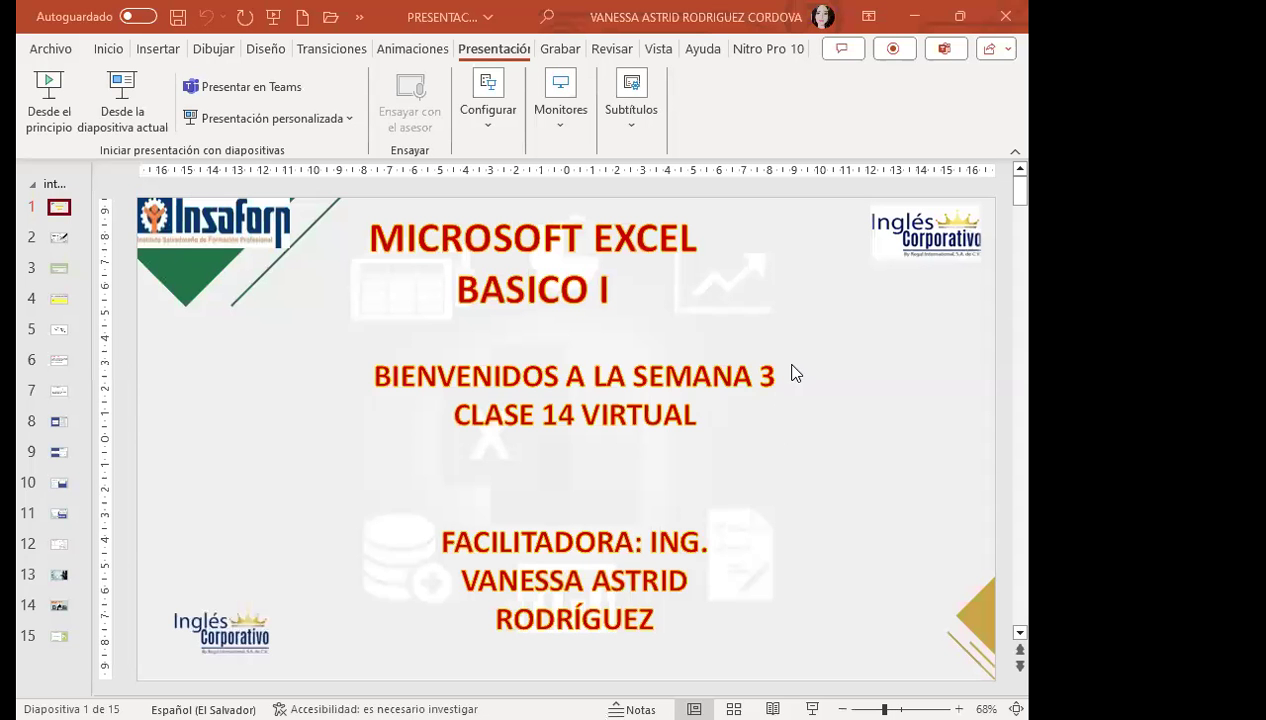
Start the Excel Básico session 14 slideshow from slide 1, then return to the Firefox course page.
{"action": "key", "text": "F5"}
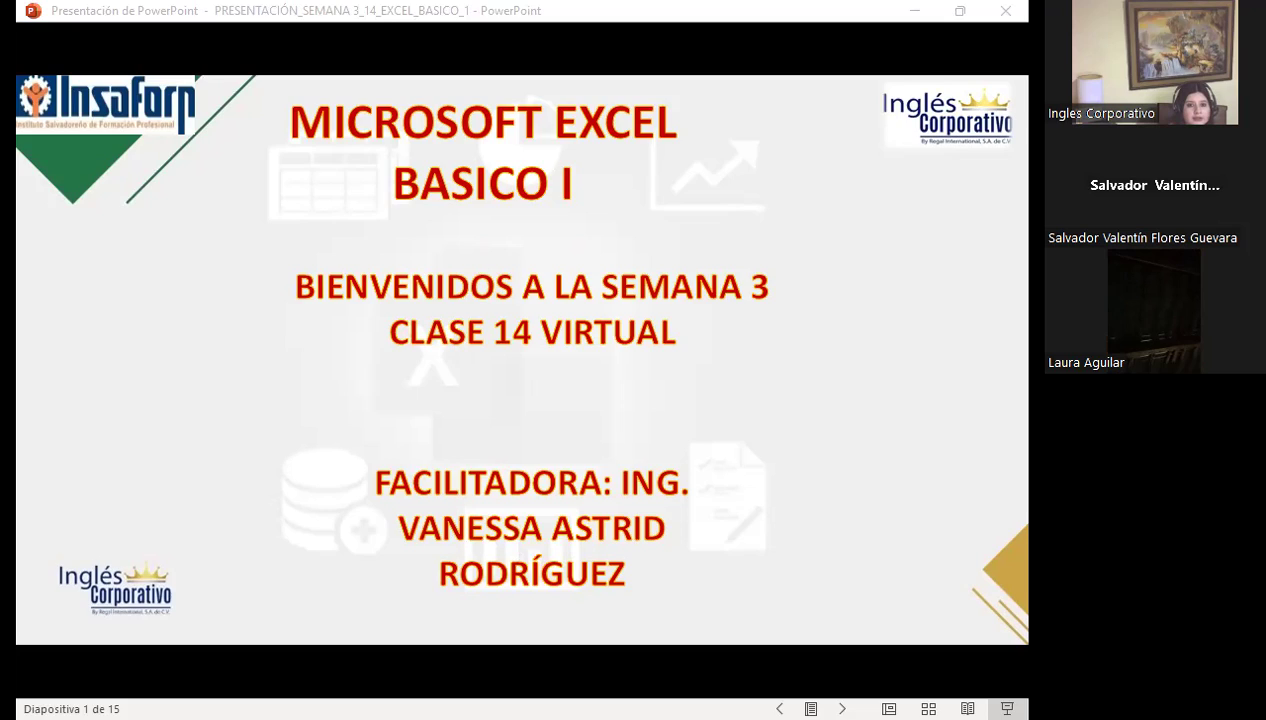
{"action": "key", "text": "alt+Tab"}
Expand SECCIÓN 4 to reveal its 3-question homework and the 1-question Examen Final.
{"action": "left_click", "coordinate": [41, 518]}
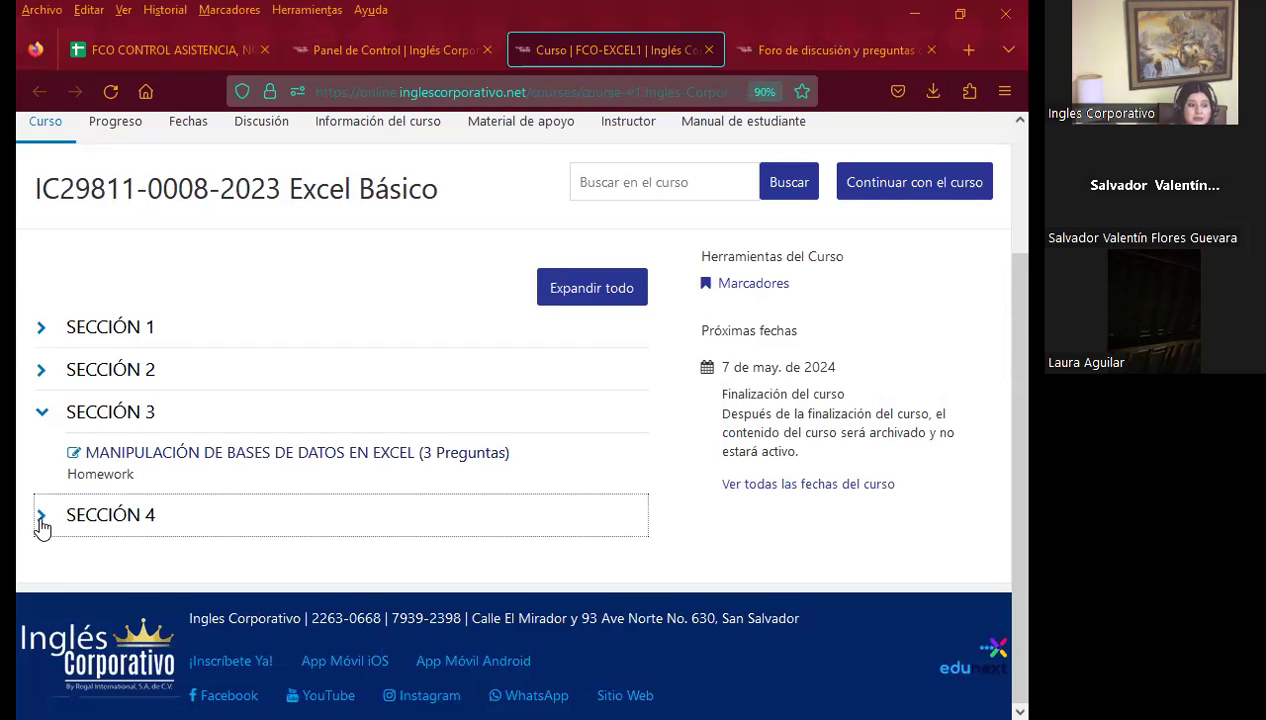
{"action": "scroll", "coordinate": [735, 517], "scroll_direction": "down", "scroll_amount": 2}
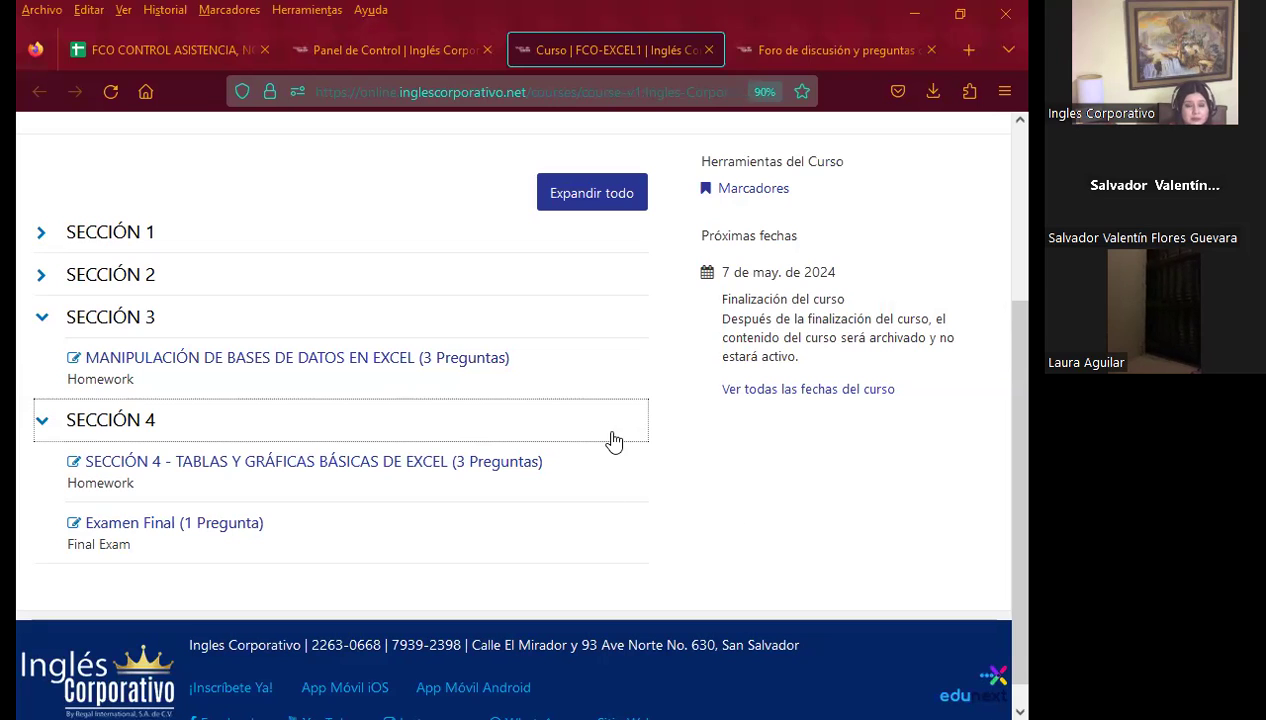
Go from the class #15 forum to lesson 3.6, 'Lista de validación de datos', and scroll to its slide.
{"action": "left_click", "coordinate": [760, 49]}
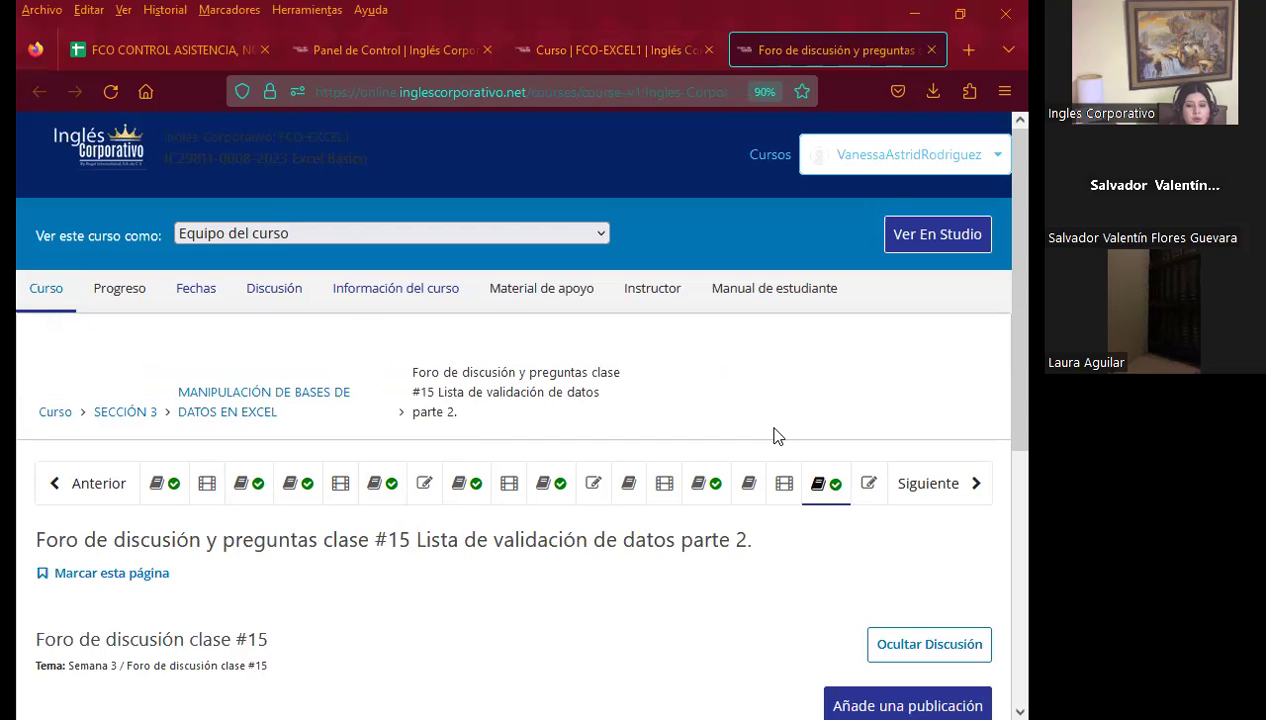
{"action": "left_click", "coordinate": [630, 490]}
{"action": "scroll", "coordinate": [633, 497], "scroll_direction": "down", "scroll_amount": 3}
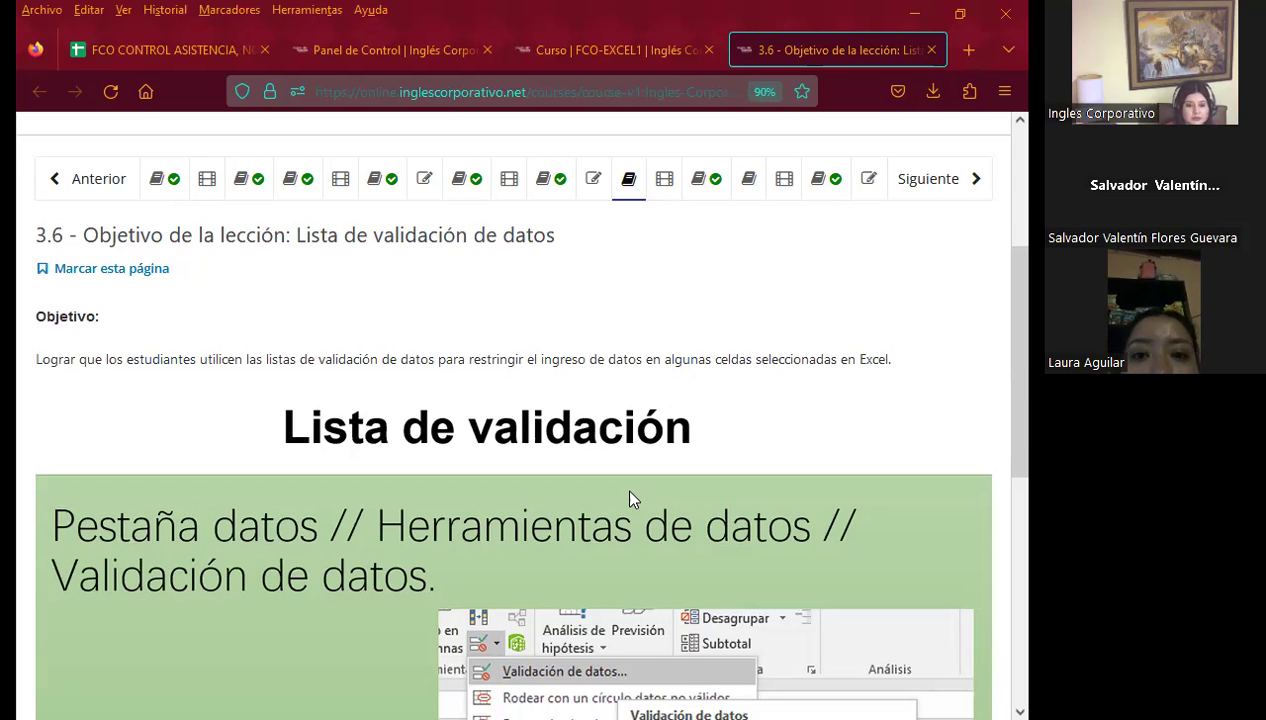
Open the class #14 data-validation forum lesson from the unit bar.
{"action": "left_click", "coordinate": [707, 180]}
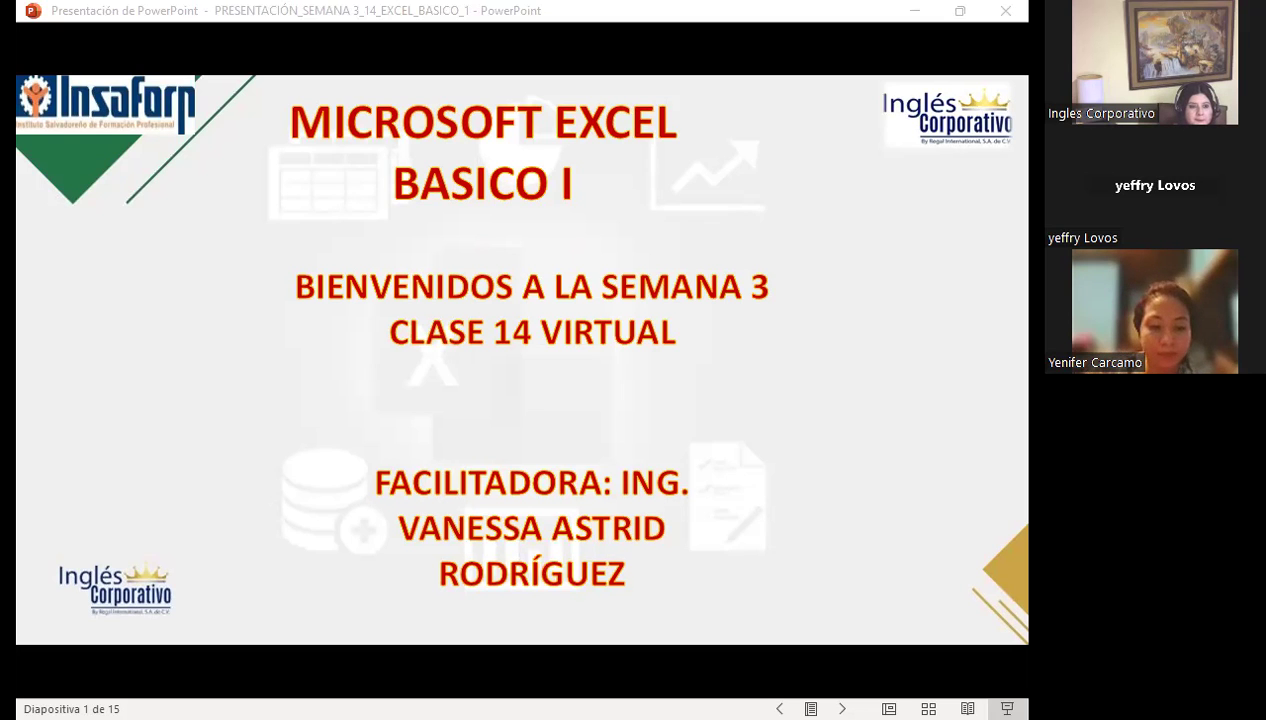
Advance the slideshow past the title and 'SESIÓN: 14' slides to the AGENDA slide.
{"action": "left_click", "coordinate": [634, 401]}
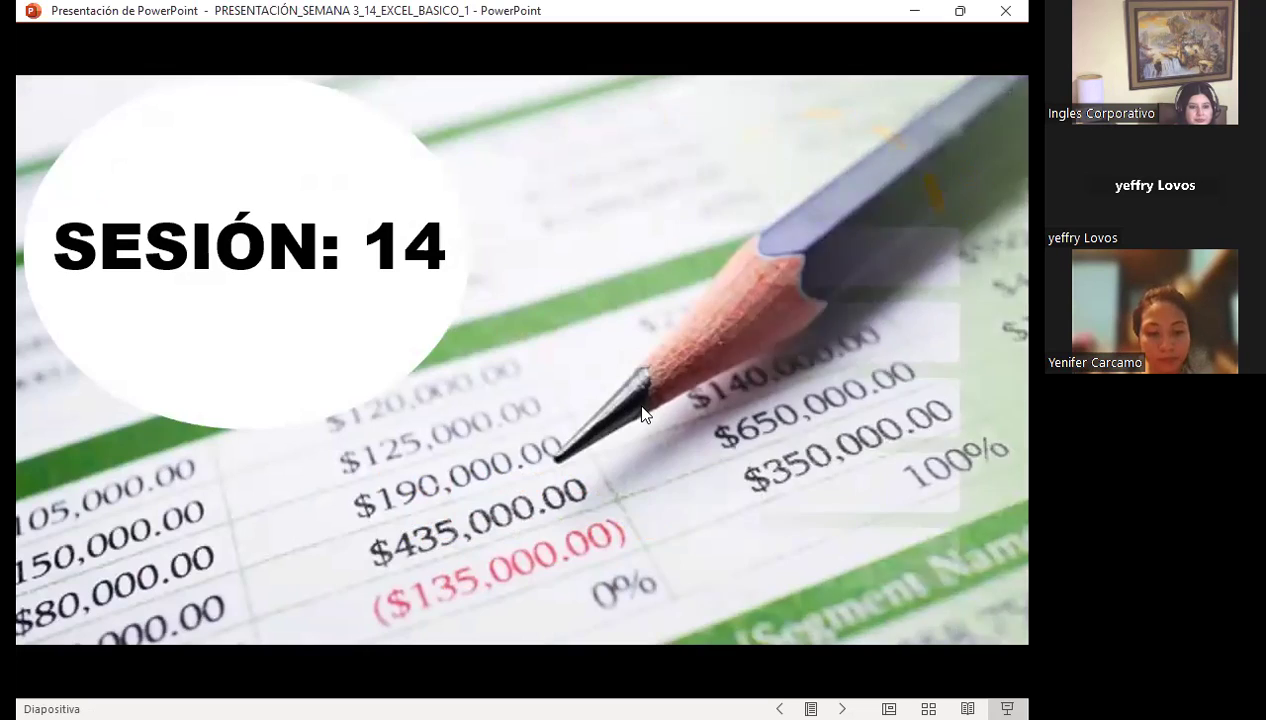
{"action": "left_click", "coordinate": [641, 413]}
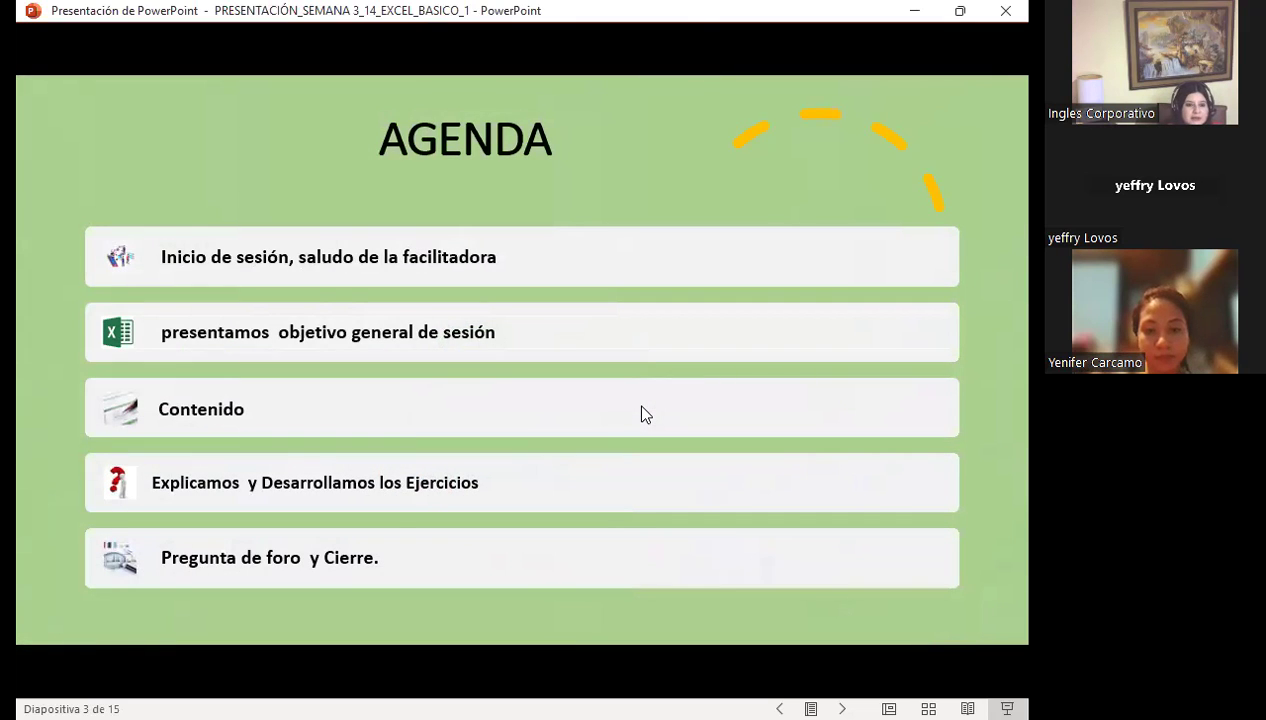
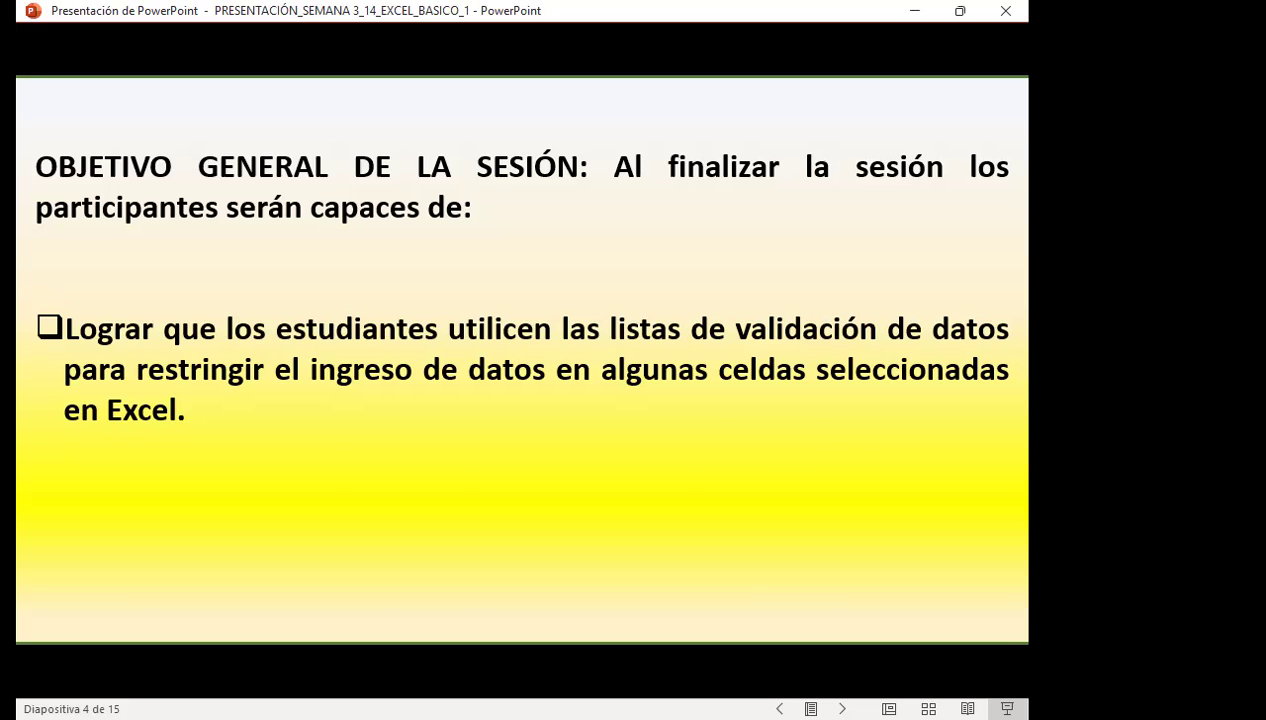
Advance the slideshow from slide 4 to slide 6, which defines data validation.
{"action": "key", "text": "Right"}
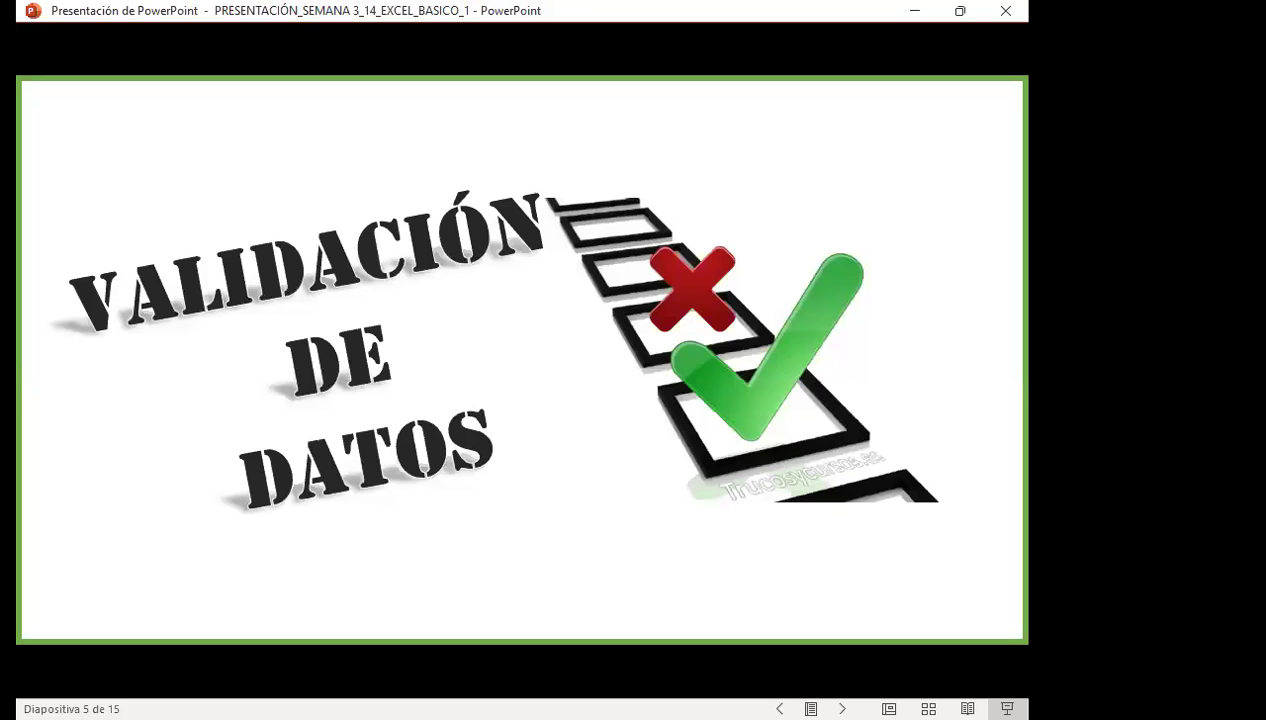
{"action": "key", "text": "Right"}
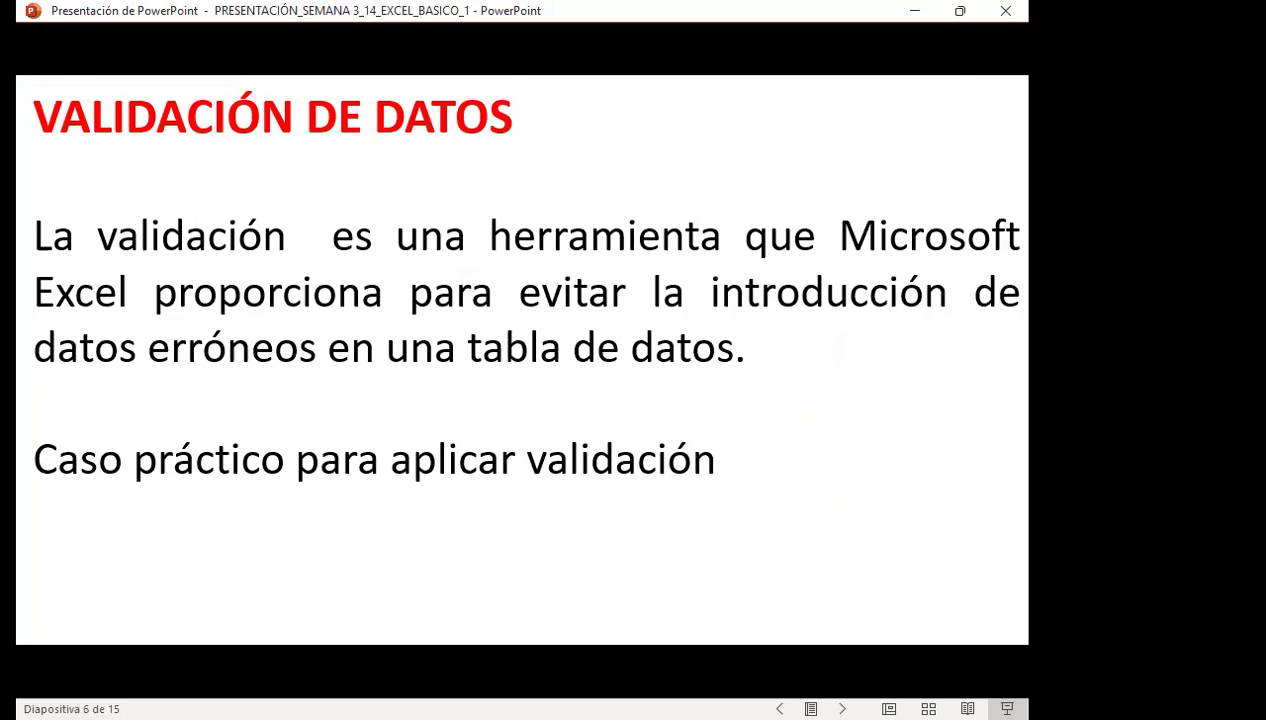
Advance to slide 7, listing the steps to open data validation and its three sections.
{"action": "key", "text": "Right"}
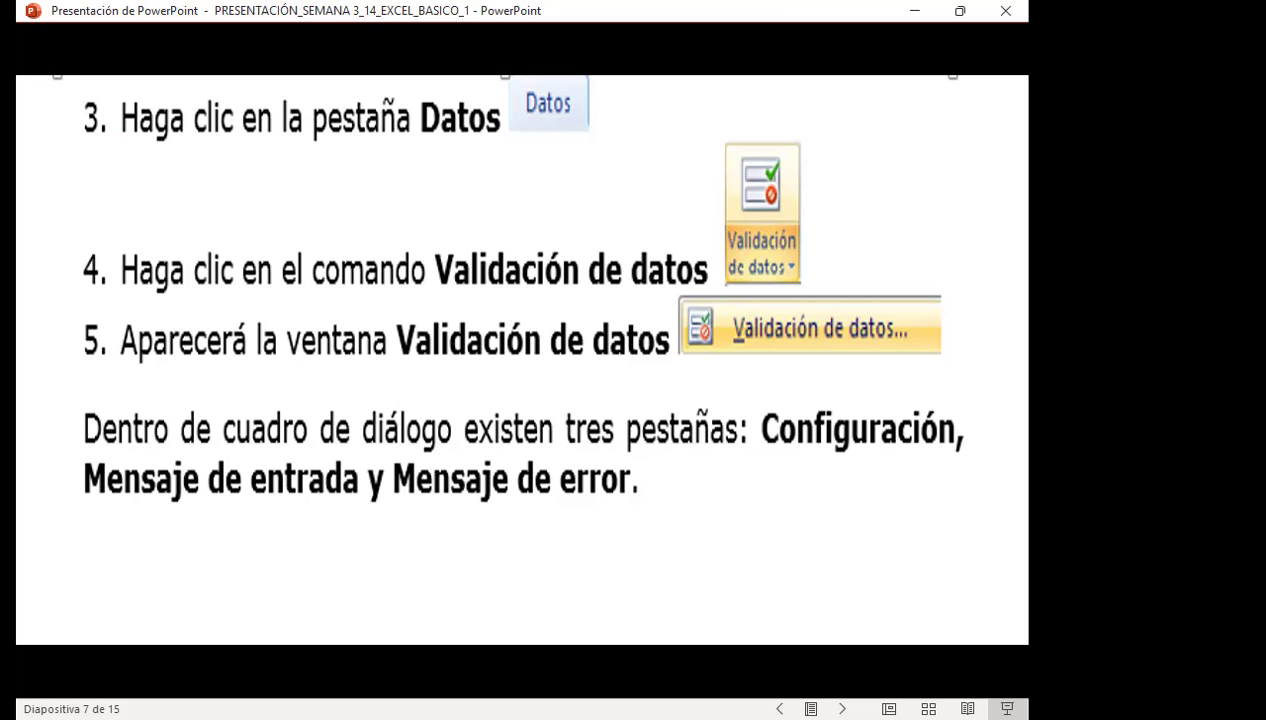
Advance to slide 8, showing the sales table with its empty FECHA column.
{"action": "key", "text": "Right"}
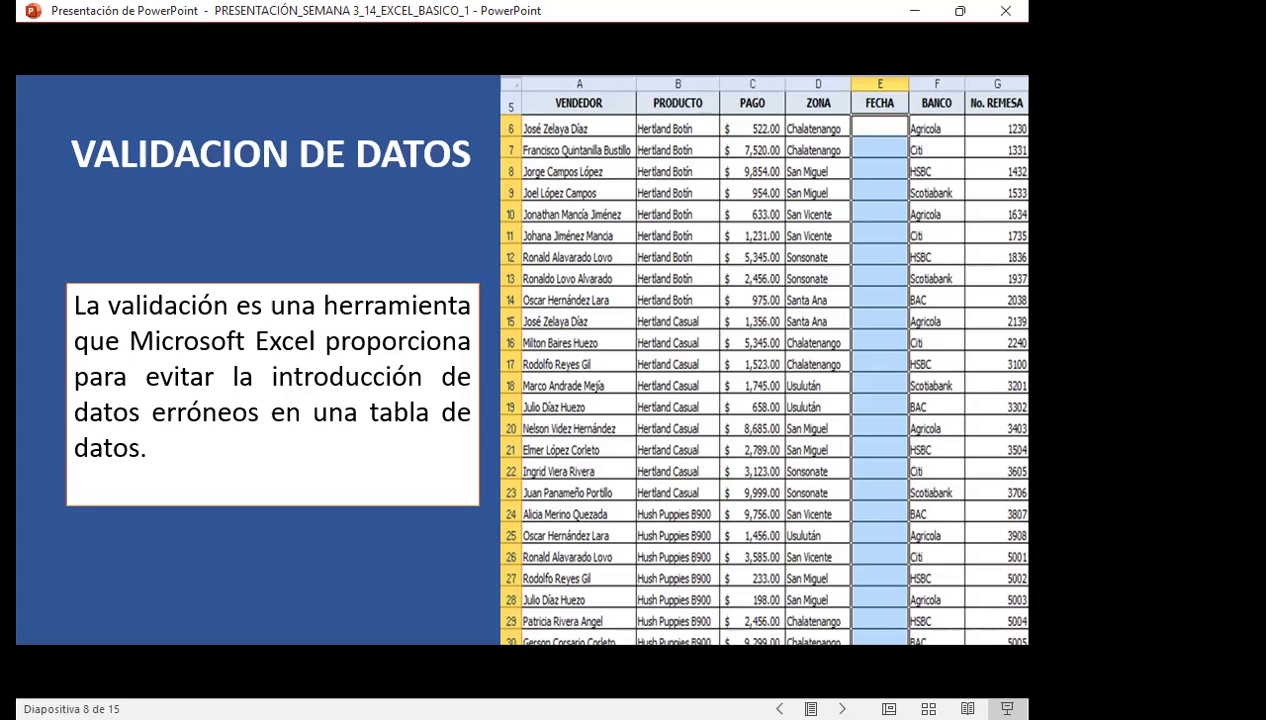
Advance through slide 9 to slide 10, showing the September 2012 date range and input message settings.
{"action": "key", "text": "Right"}
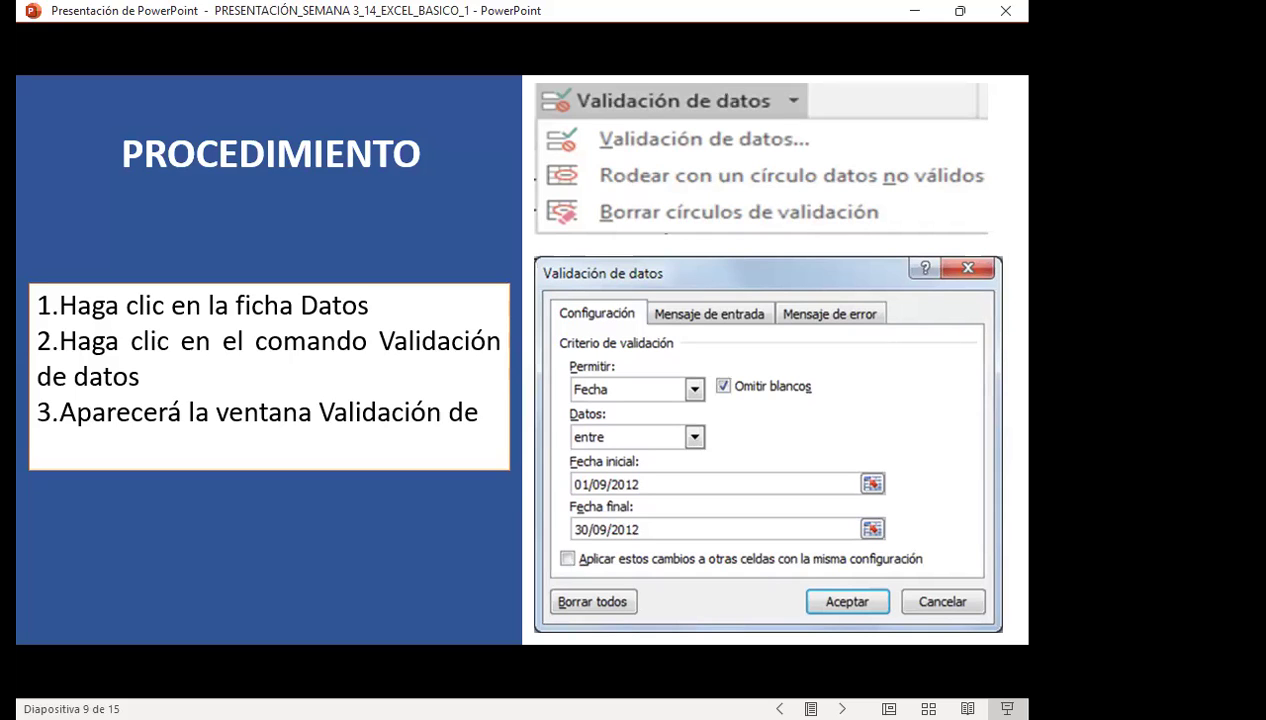
{"action": "key", "text": "Right"}
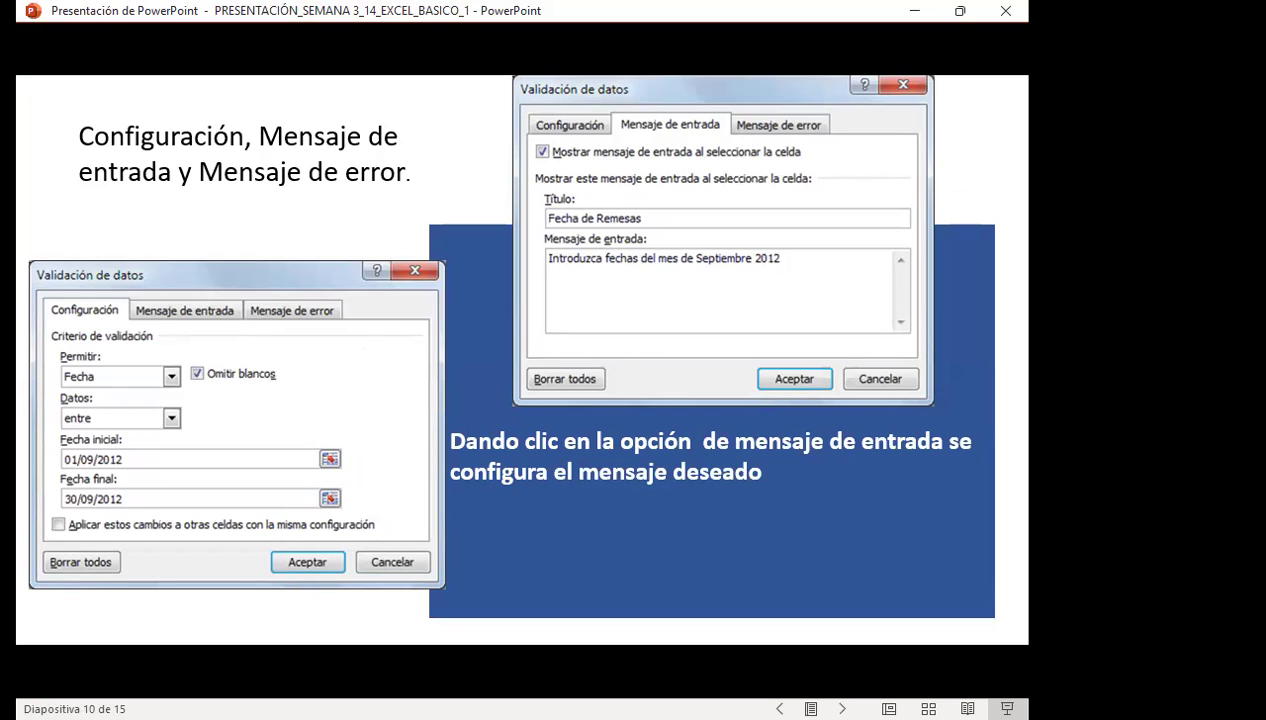
Advance past the error-types slide and switch to the Excel fill-series workbook.
{"action": "key", "text": "Right"}
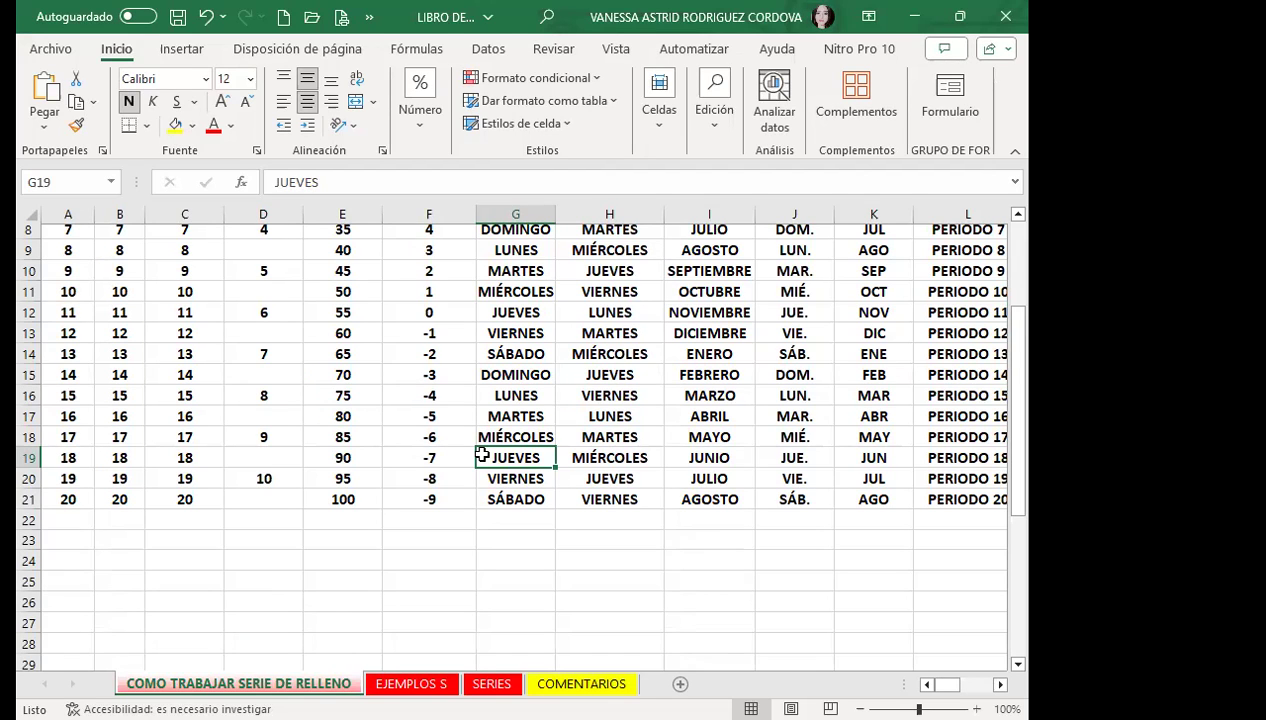
Select cells A2 through A40 in column A.
{"action": "scroll", "coordinate": [226, 550], "scroll_direction": "up", "scroll_amount": 3}
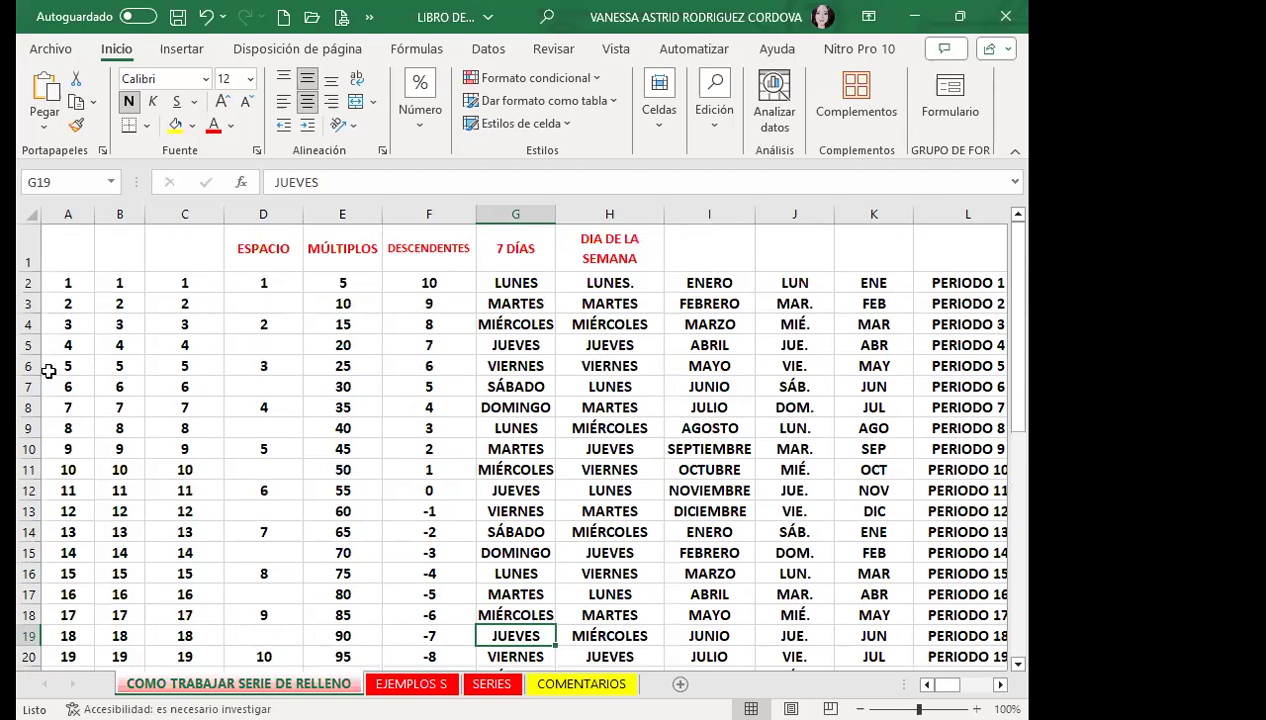
{"action": "left_click", "coordinate": [68, 283]}
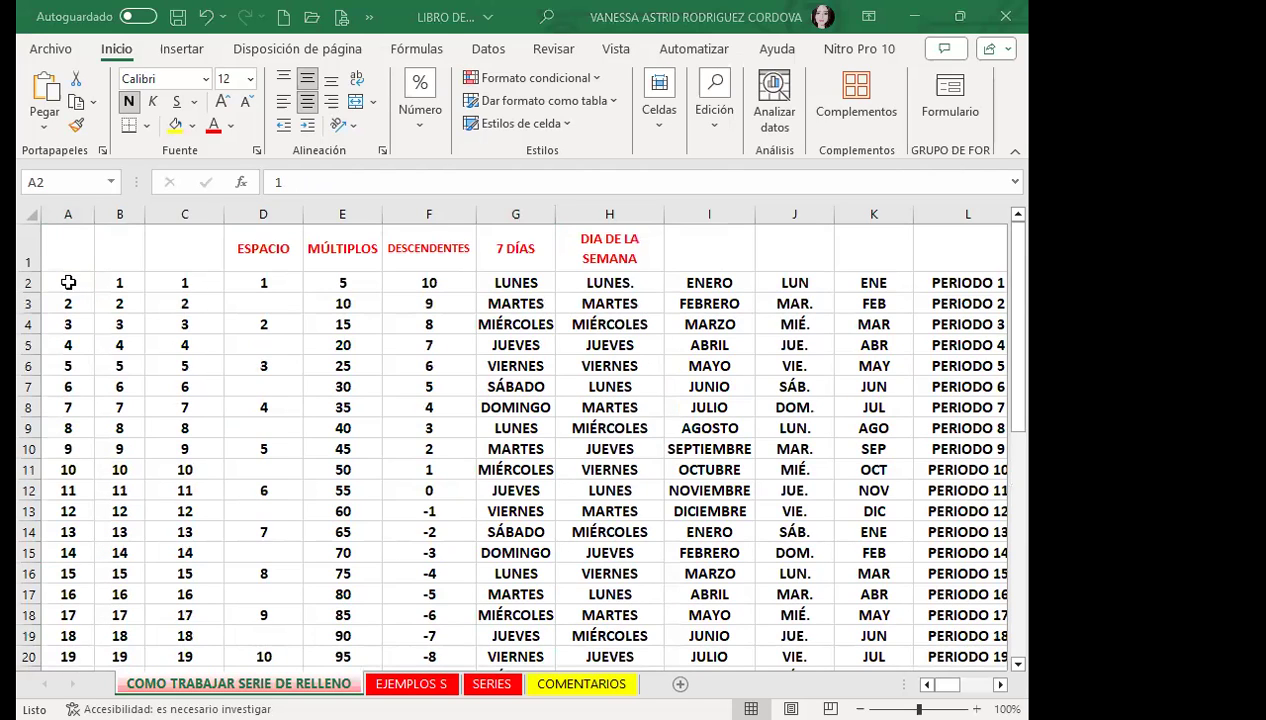
{"action": "left_click", "coordinate": [68, 282]}
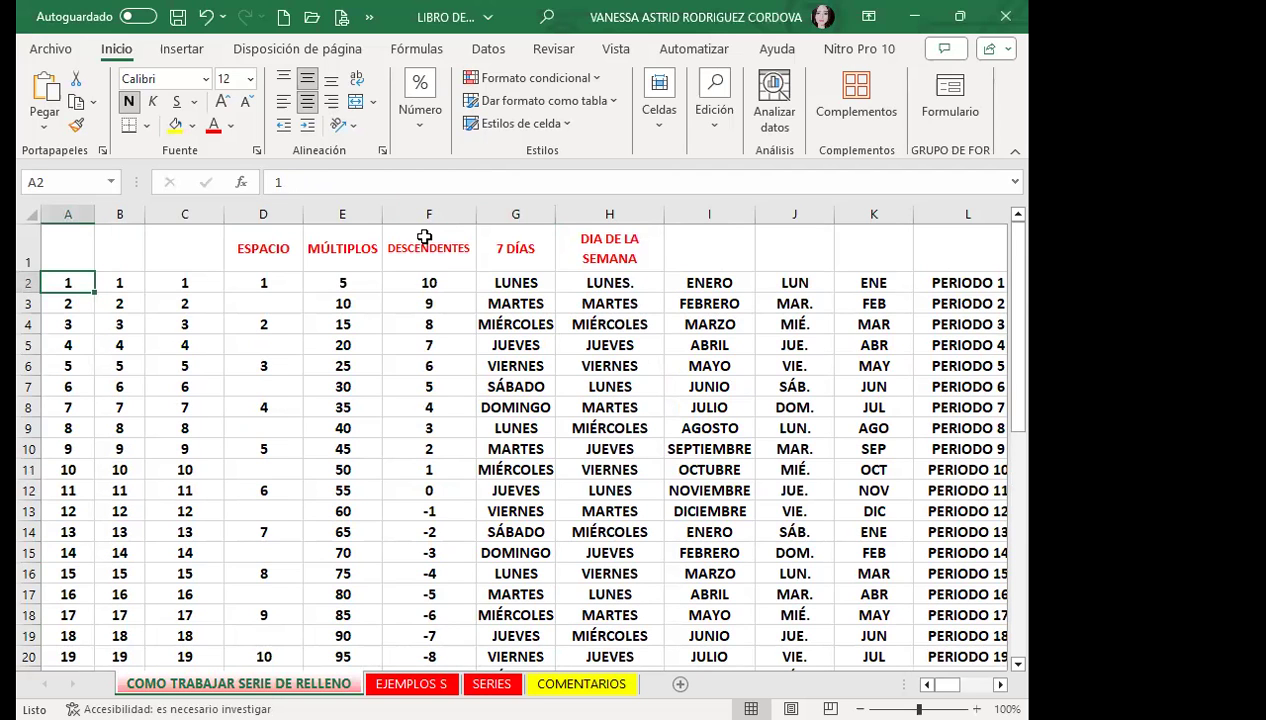
{"action": "key", "text": "shift+Down"}
{"action": "key", "text": "shift+Down"}
{"action": "key", "text": "shift+Down"}
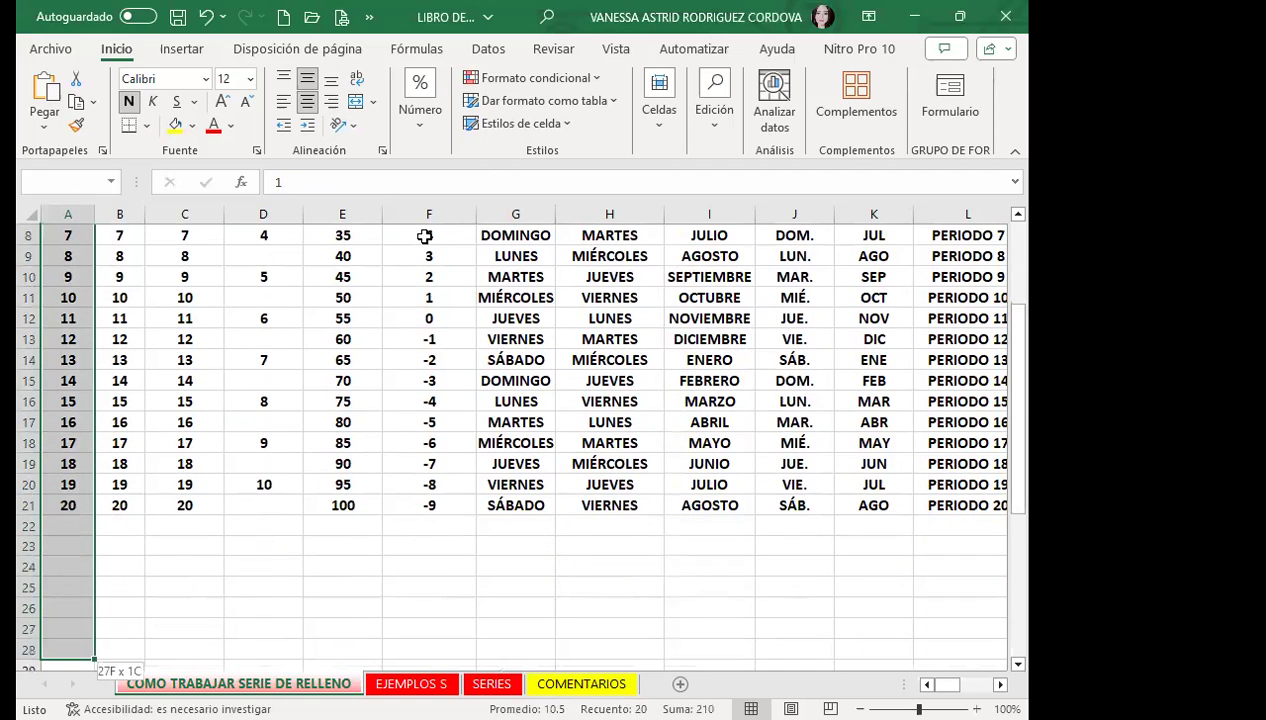
{"action": "key", "text": "shift+Down"}
{"action": "key", "text": "shift+Down"}
{"action": "key", "text": "shift+Down"}
{"action": "key", "text": "shift+Down"}
{"action": "key", "text": "shift+Down"}
{"action": "key", "text": "shift+Down"}
{"action": "key", "text": "shift+Down"}
{"action": "key", "text": "shift+Down"}
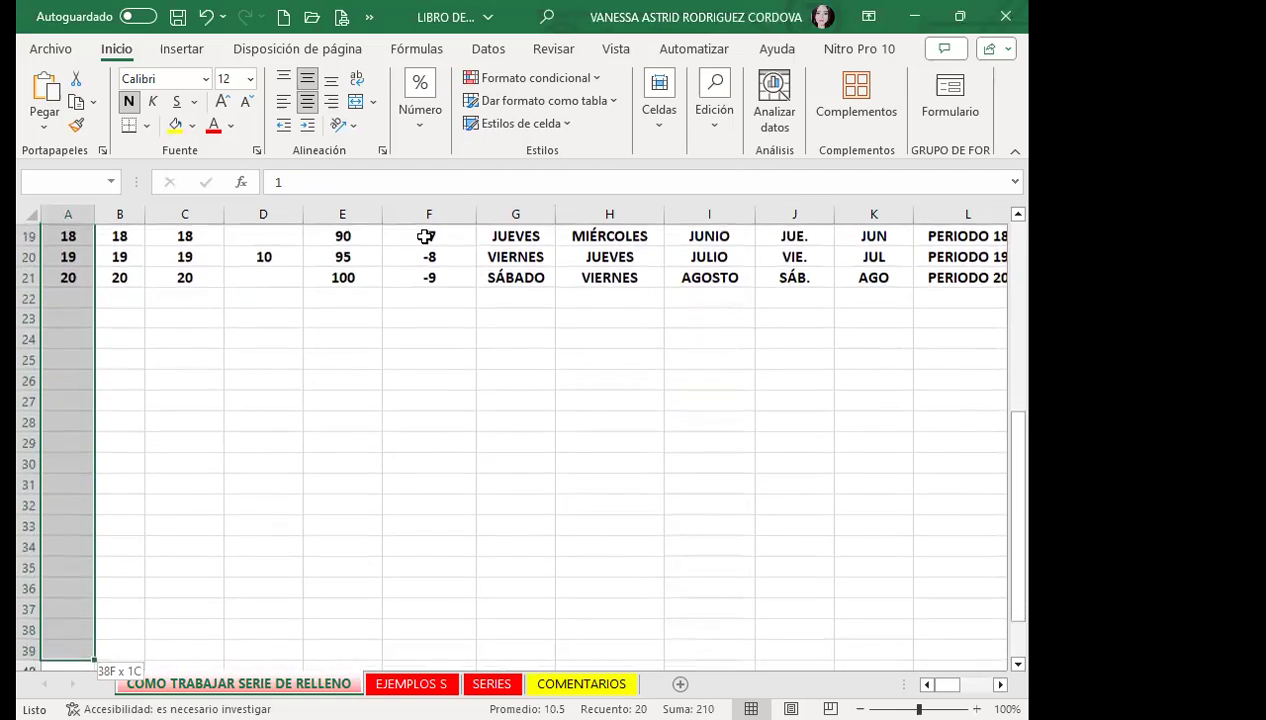
{"action": "key", "text": "shift+Down"}
{"action": "key", "text": "shift+Down"}
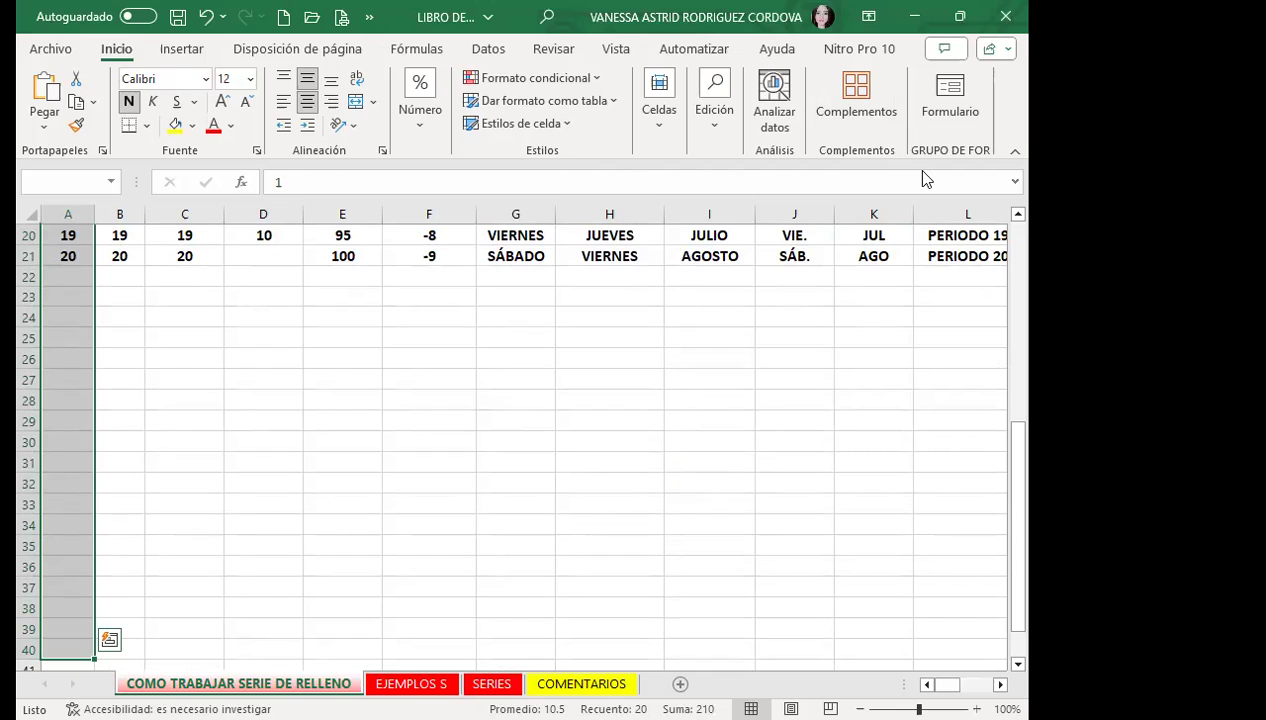
Open the Home editing commands using the Alt, O, Z, E ribbon shortcuts.
{"action": "key", "text": "alt"}
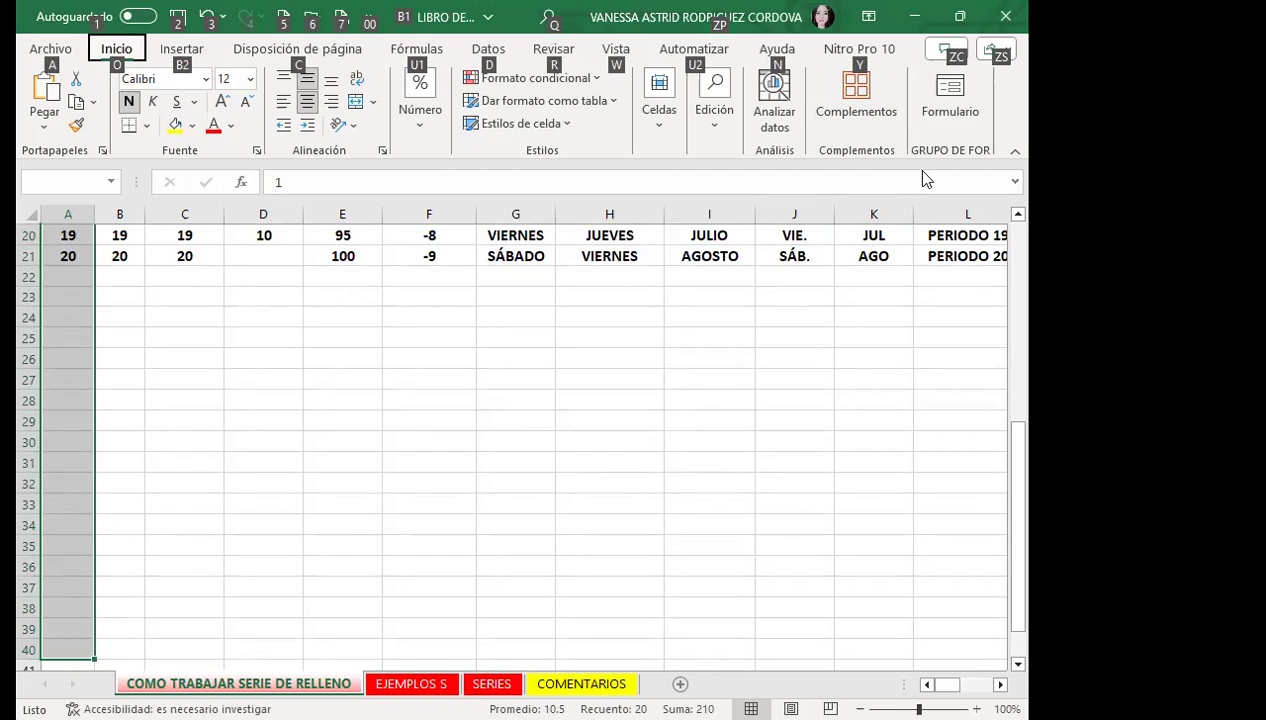
{"action": "key", "text": "o"}
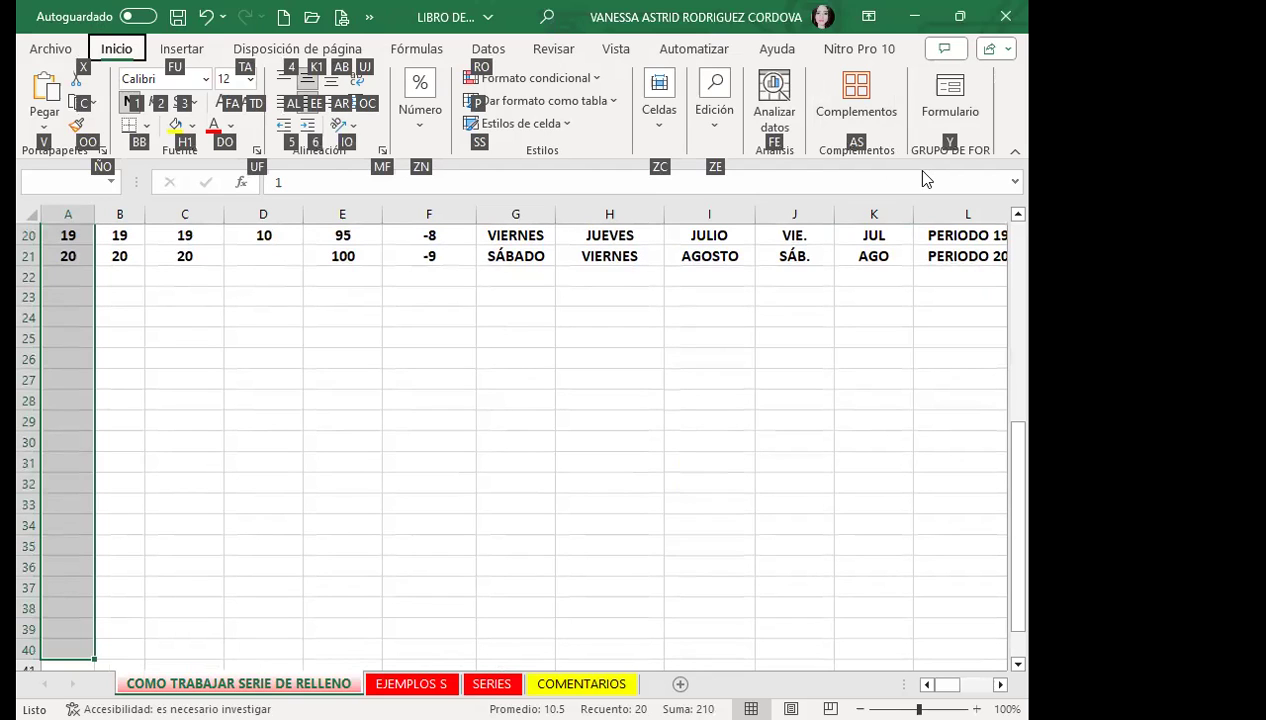
{"action": "key", "text": "z"}
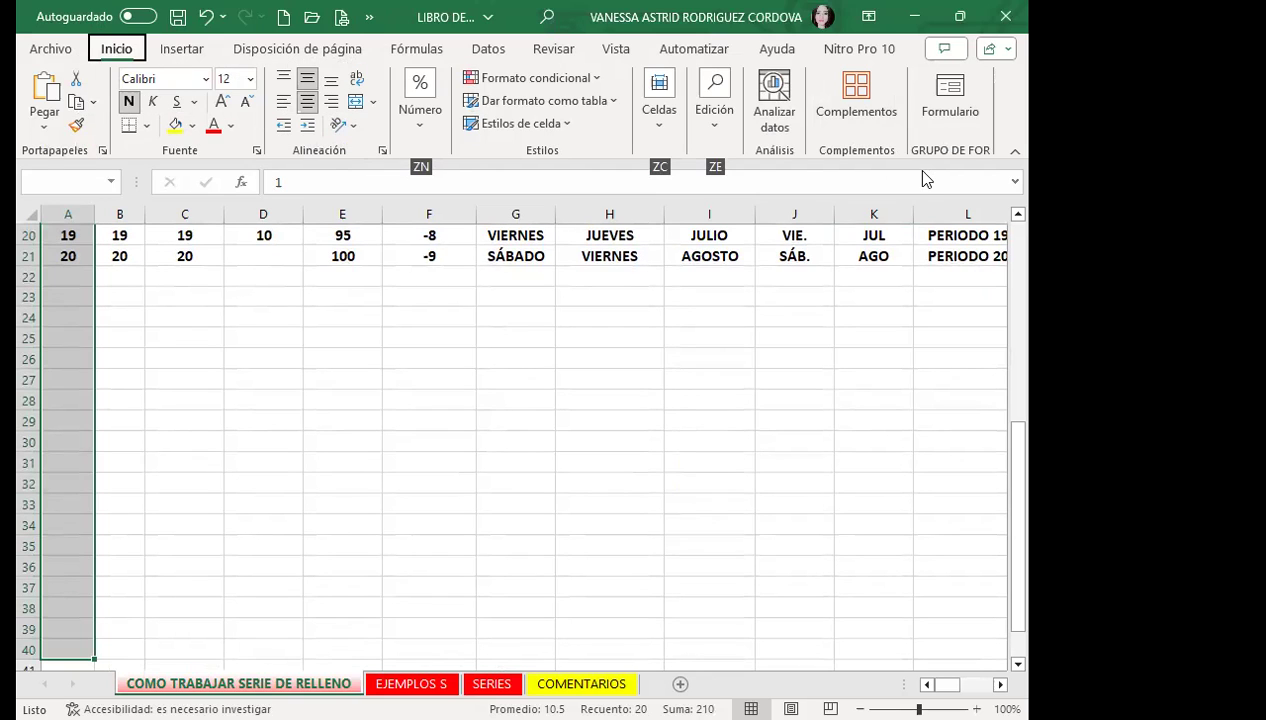
{"action": "key", "text": "e"}
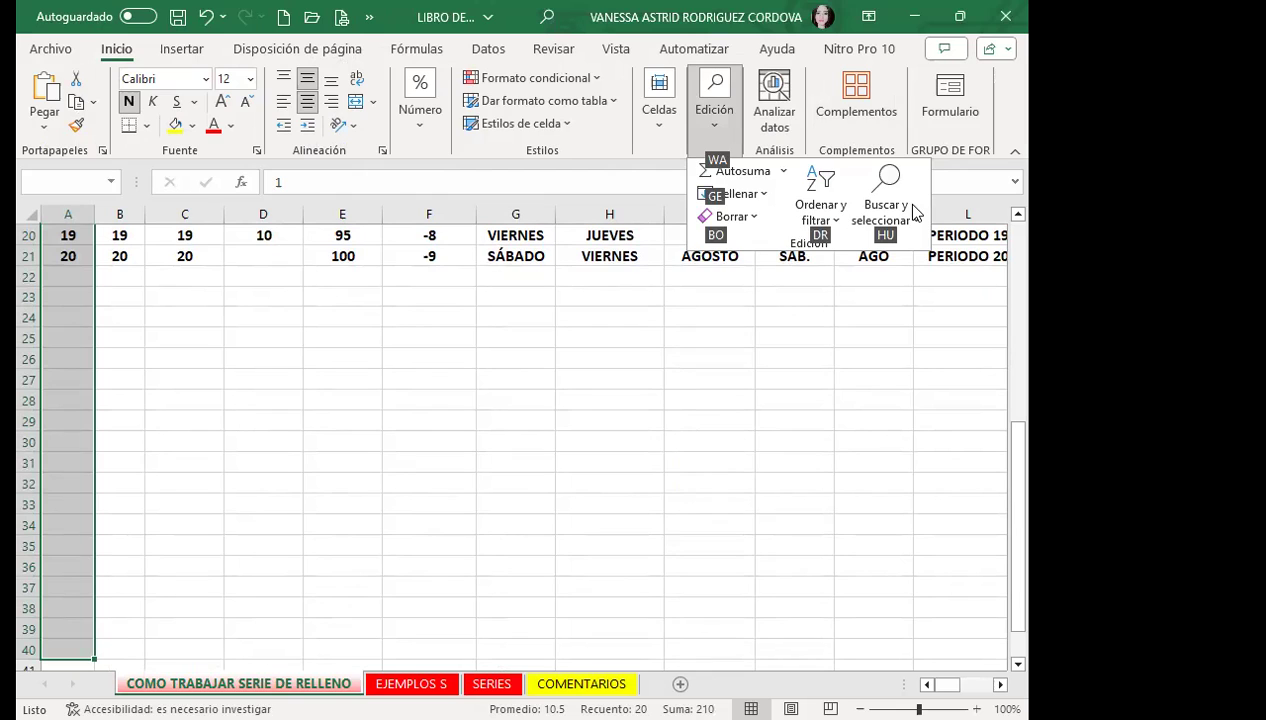
Open the Series dialog from the Fill options for the column A range.
{"action": "key", "text": "g"}
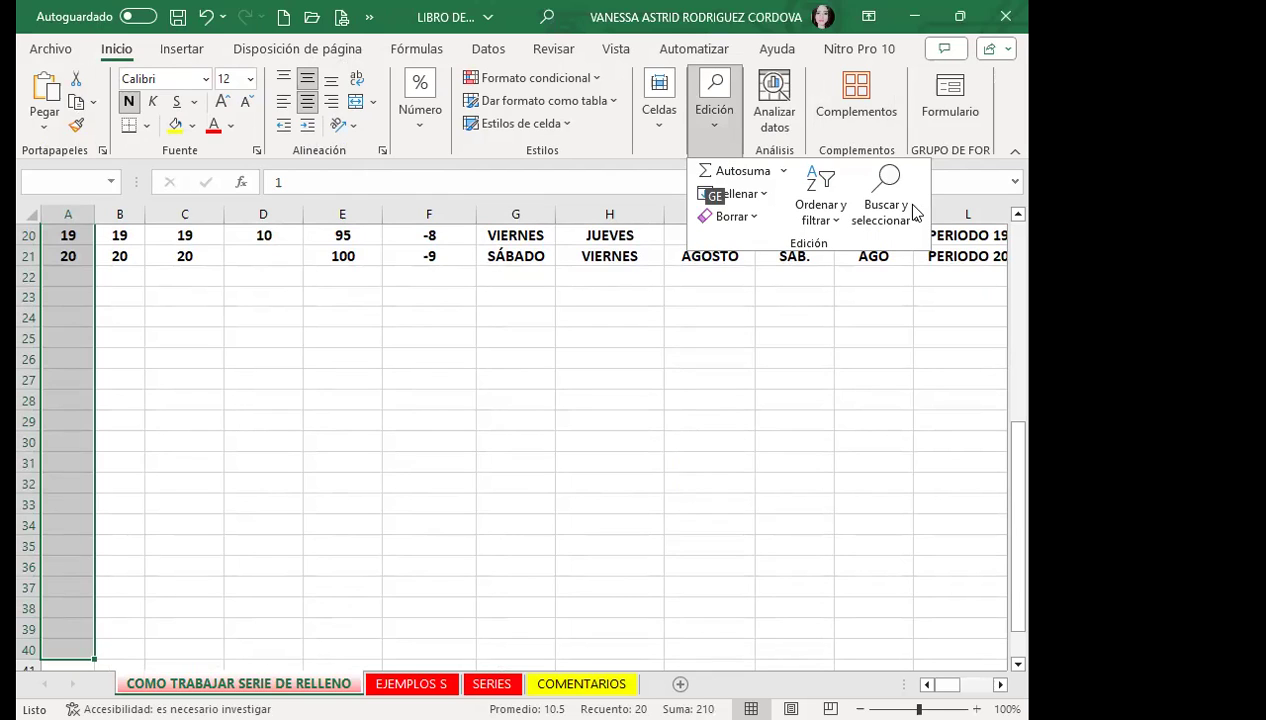
{"action": "key", "text": "e"}
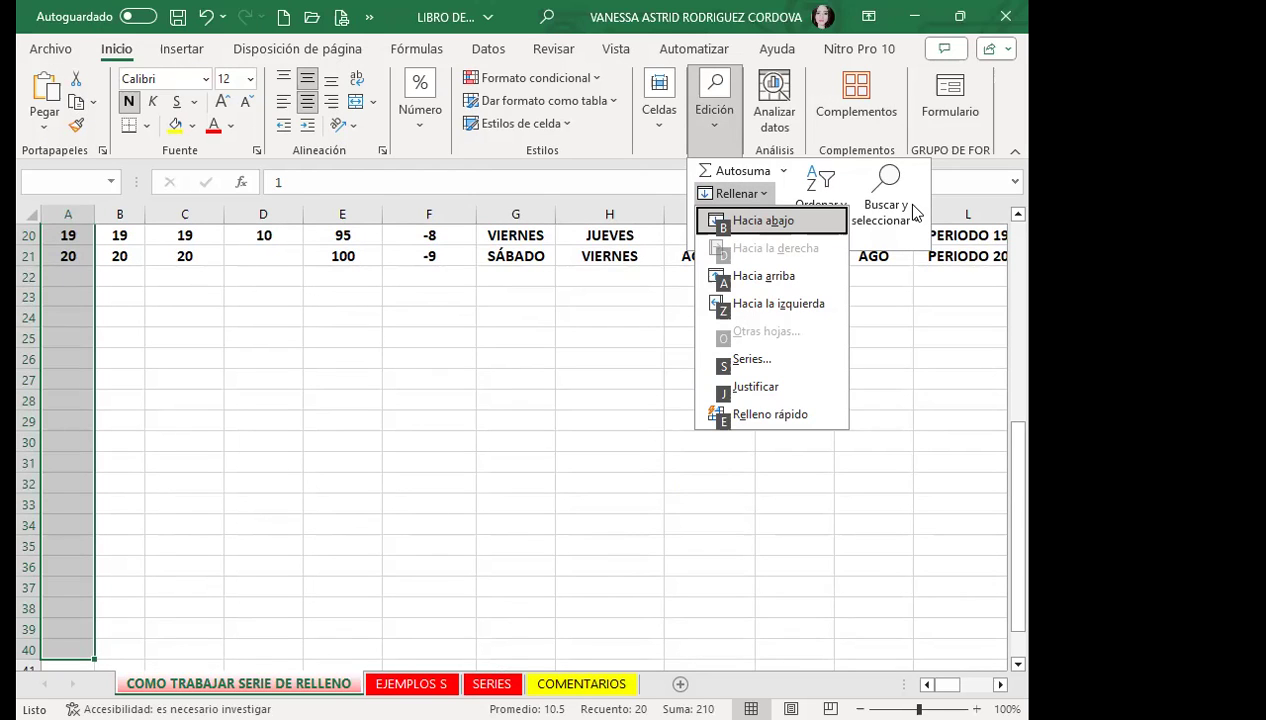
{"action": "key", "text": "s"}
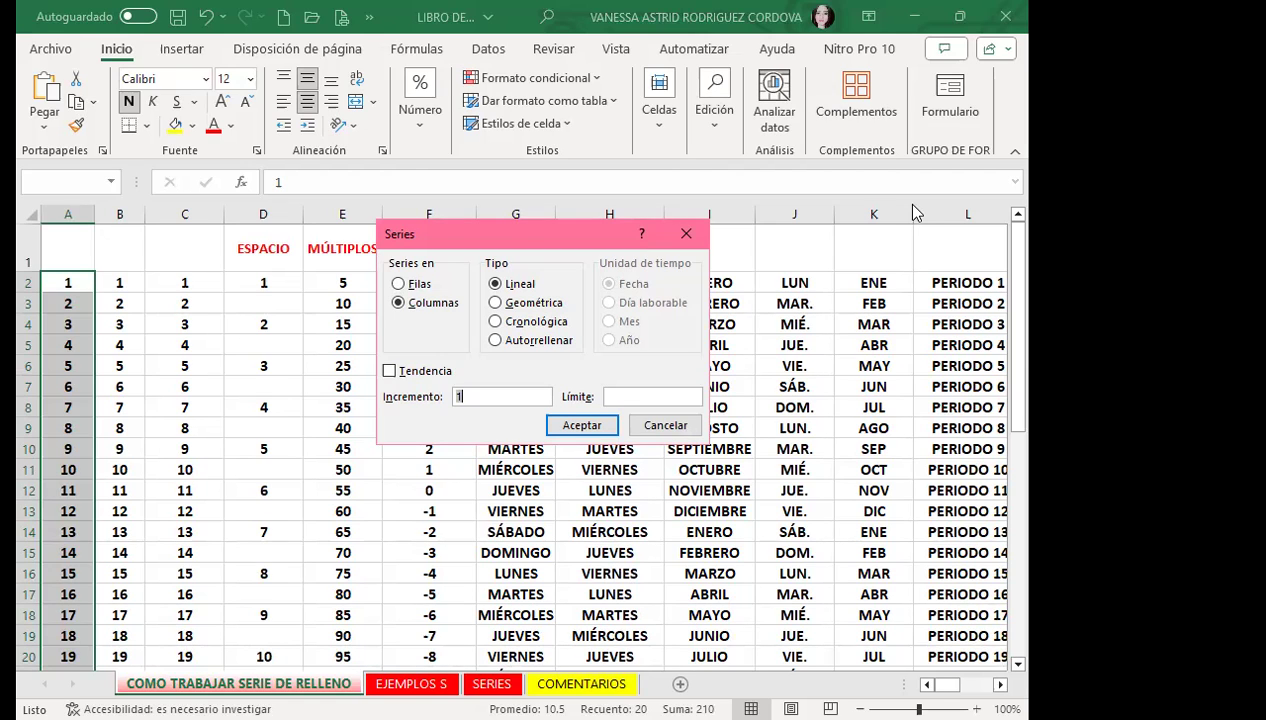
Set the series stop value to 500 and apply it, numbering column A 1–39.
{"action": "key", "text": "Tab"}
{"action": "type", "text": "500"}
{"action": "key", "text": "Return"}
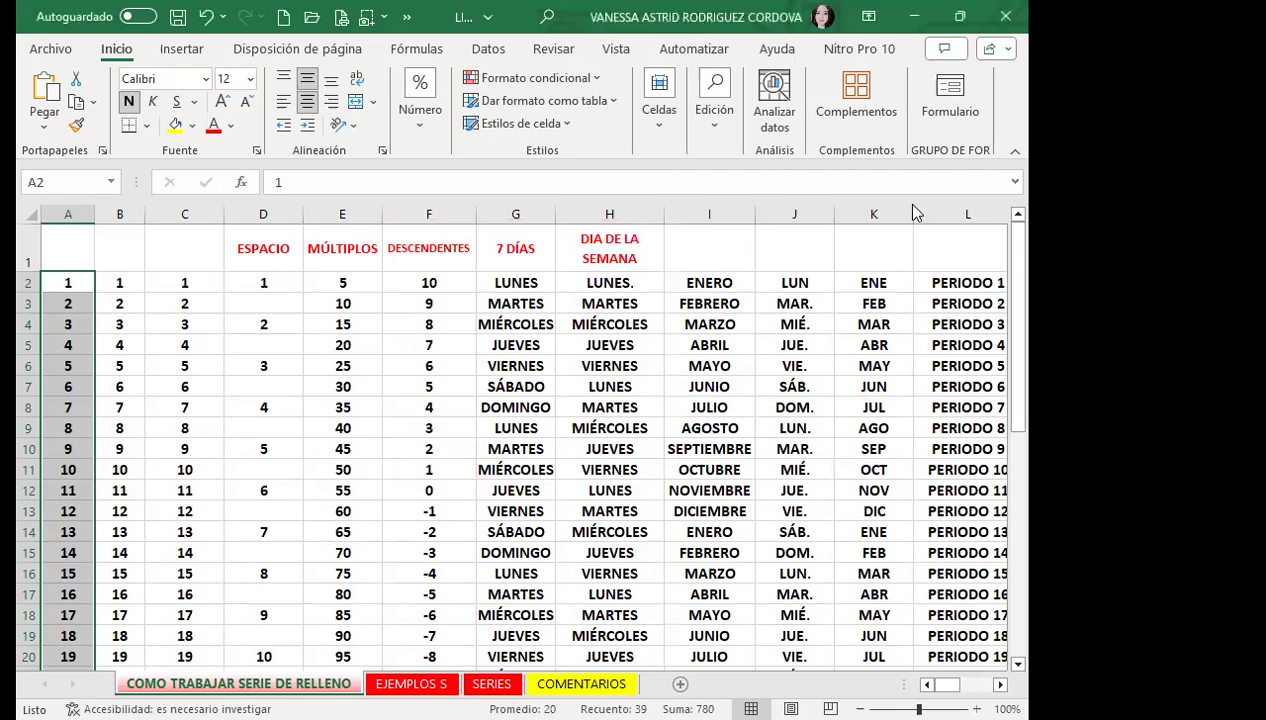
{"action": "scroll", "coordinate": [102, 430], "scroll_direction": "down", "scroll_amount": 2}
{"action": "scroll", "coordinate": [102, 430], "scroll_direction": "down", "scroll_amount": 4}
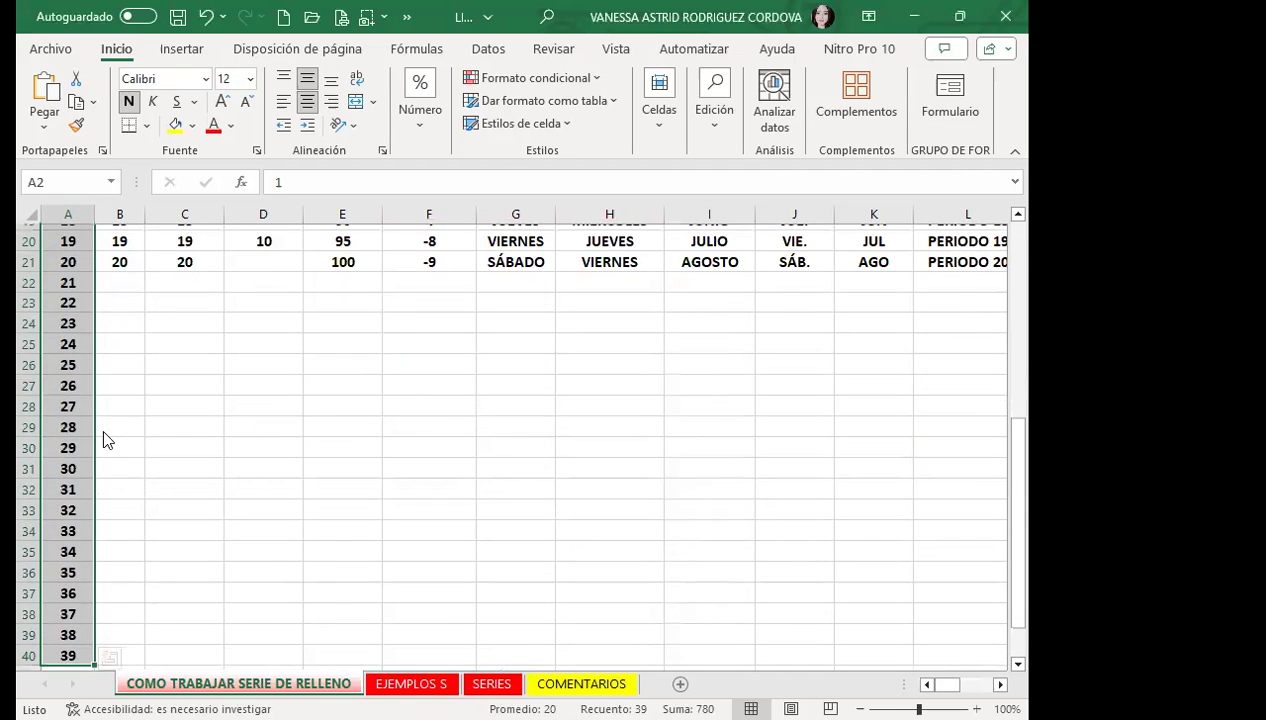
{"action": "scroll", "coordinate": [105, 436], "scroll_direction": "down", "scroll_amount": 4}
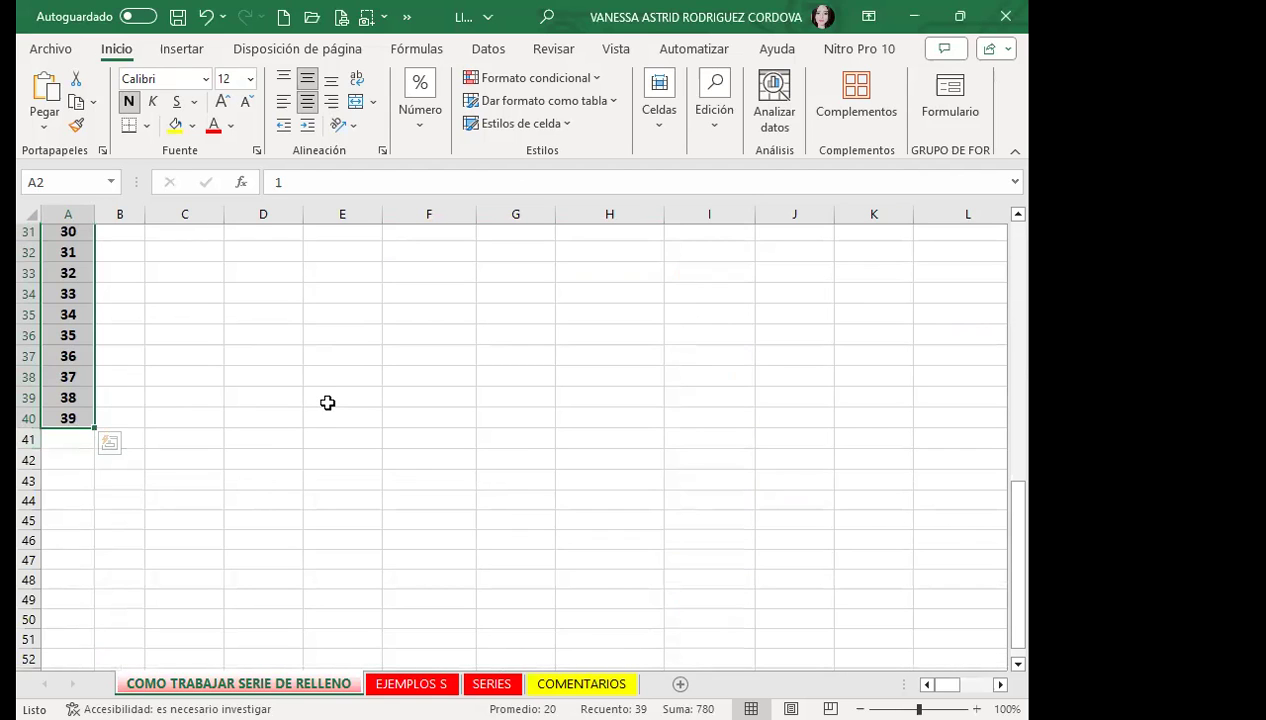
{"action": "scroll", "coordinate": [418, 380], "scroll_direction": "up", "scroll_amount": 10}
Select the weekday cells G2 through G40 in the 7 DÍAS column.
{"action": "left_click", "coordinate": [499, 285]}
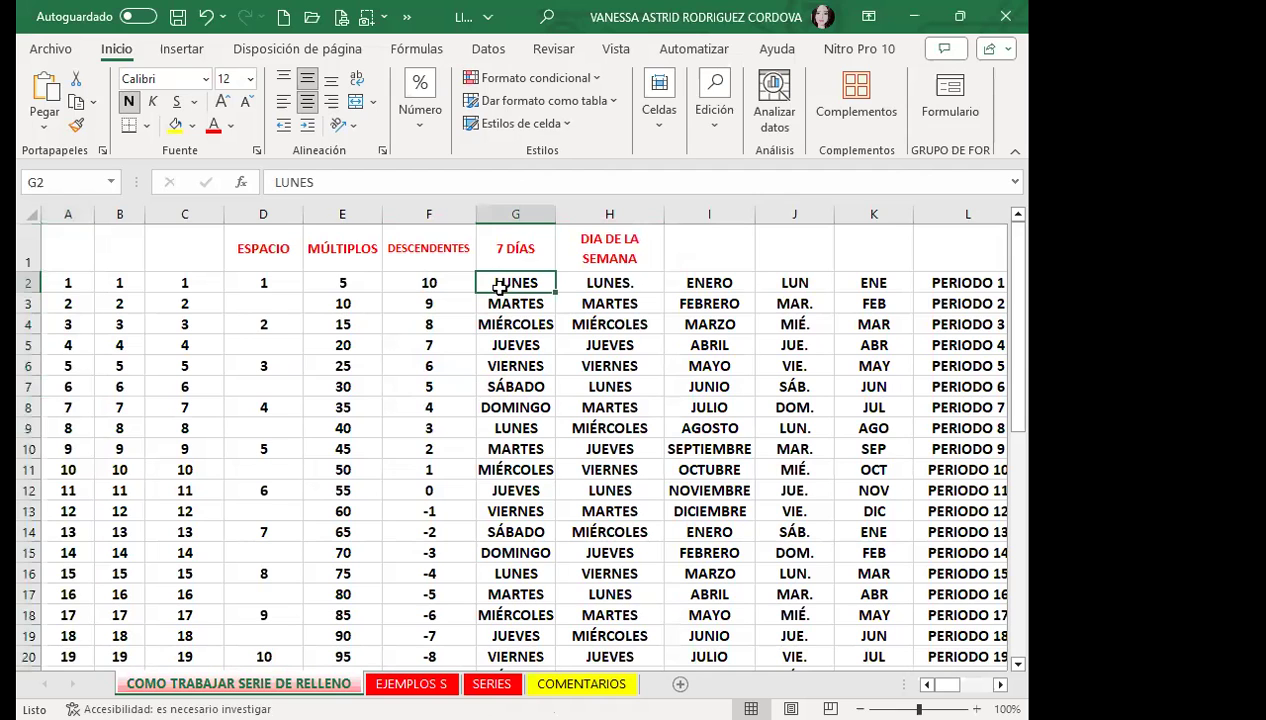
{"action": "left_click_drag", "start_coordinate": [499, 285], "coordinate": [515, 655]}
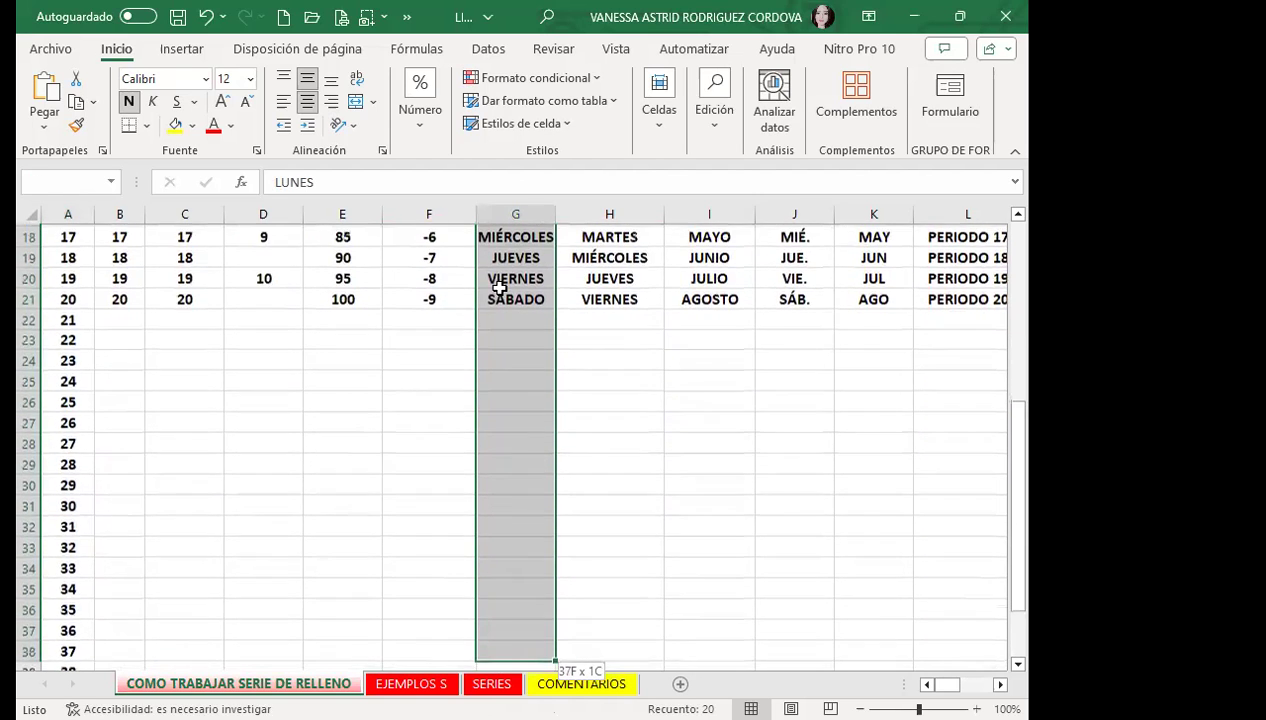
{"action": "left_click_drag", "start_coordinate": [499, 287], "coordinate": [499, 288]}
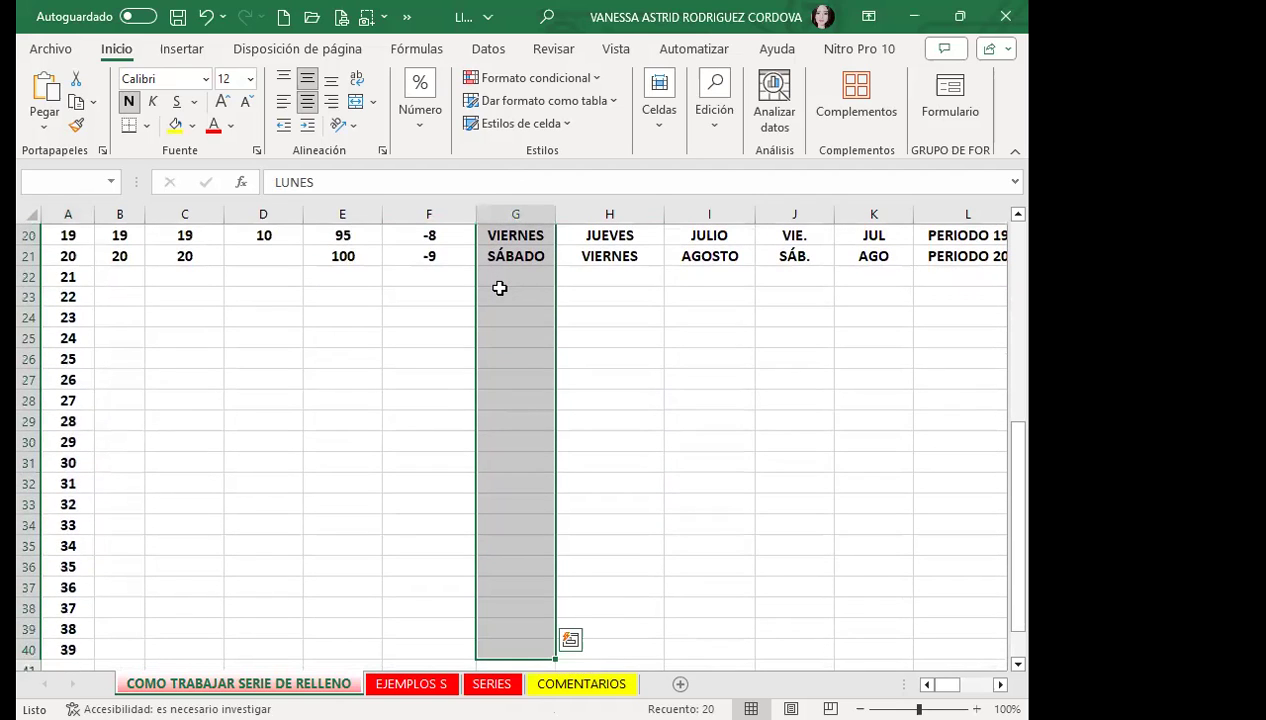
Fill the range as an Autorrellenar series so weekdays repeat down to JUEVES.
{"action": "key", "text": "alt"}
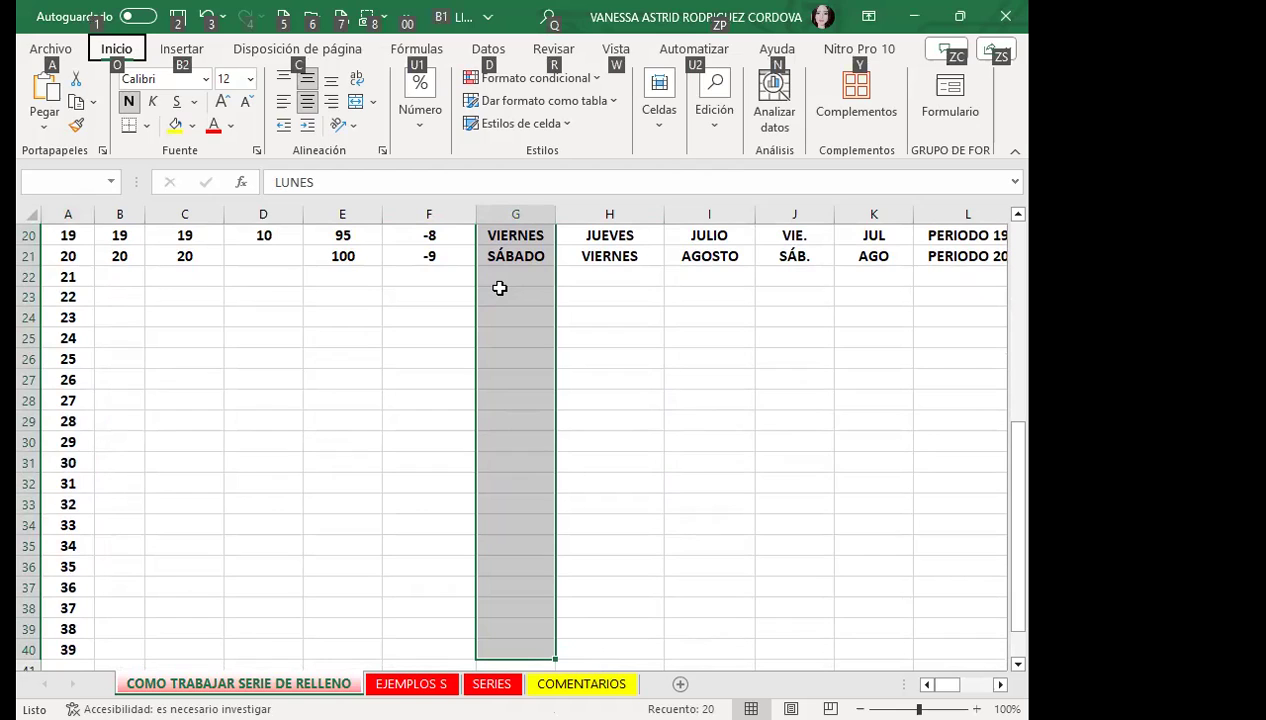
{"action": "key", "text": "o"}
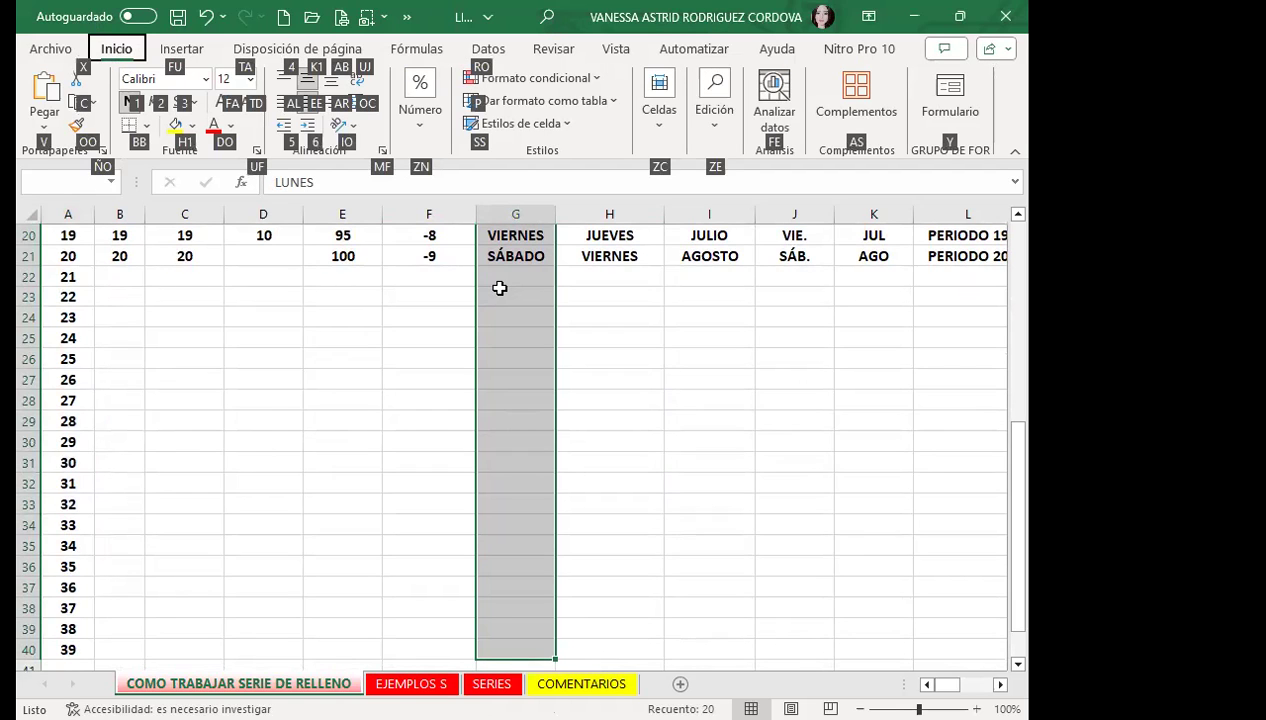
{"action": "key", "text": "z"}
{"action": "key", "text": "e"}
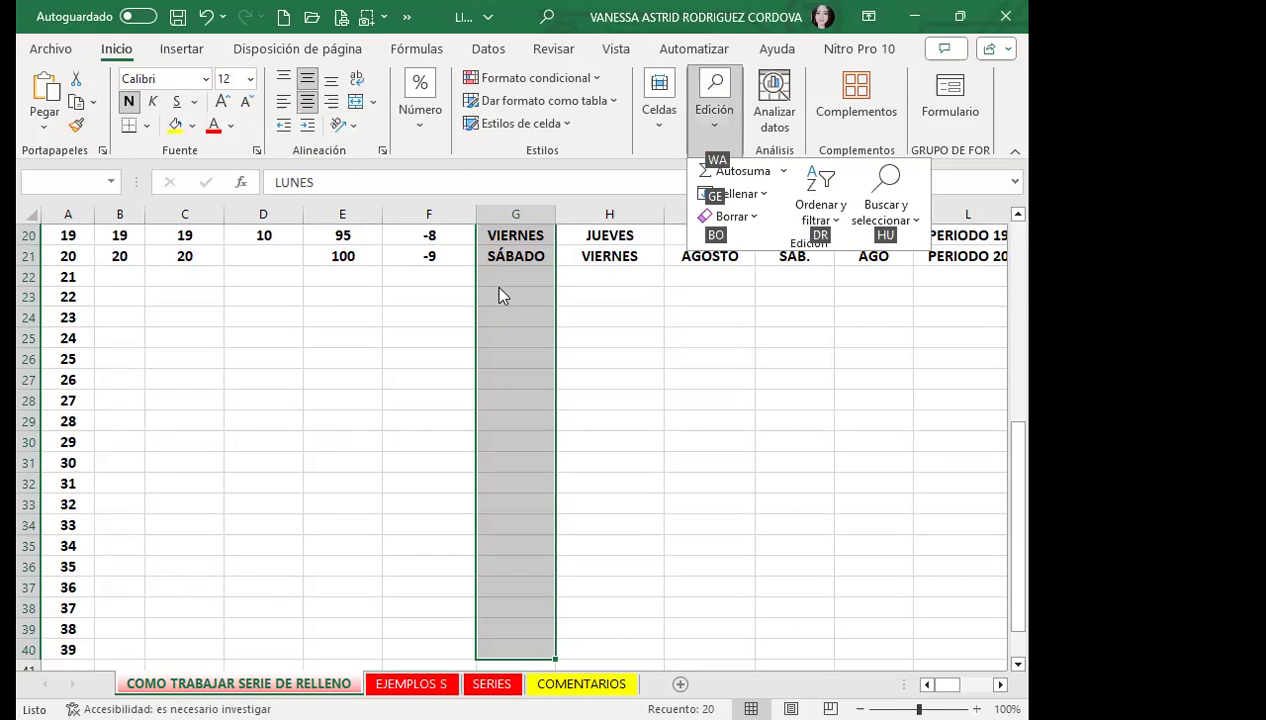
{"action": "key", "text": "g"}
{"action": "key", "text": "e"}
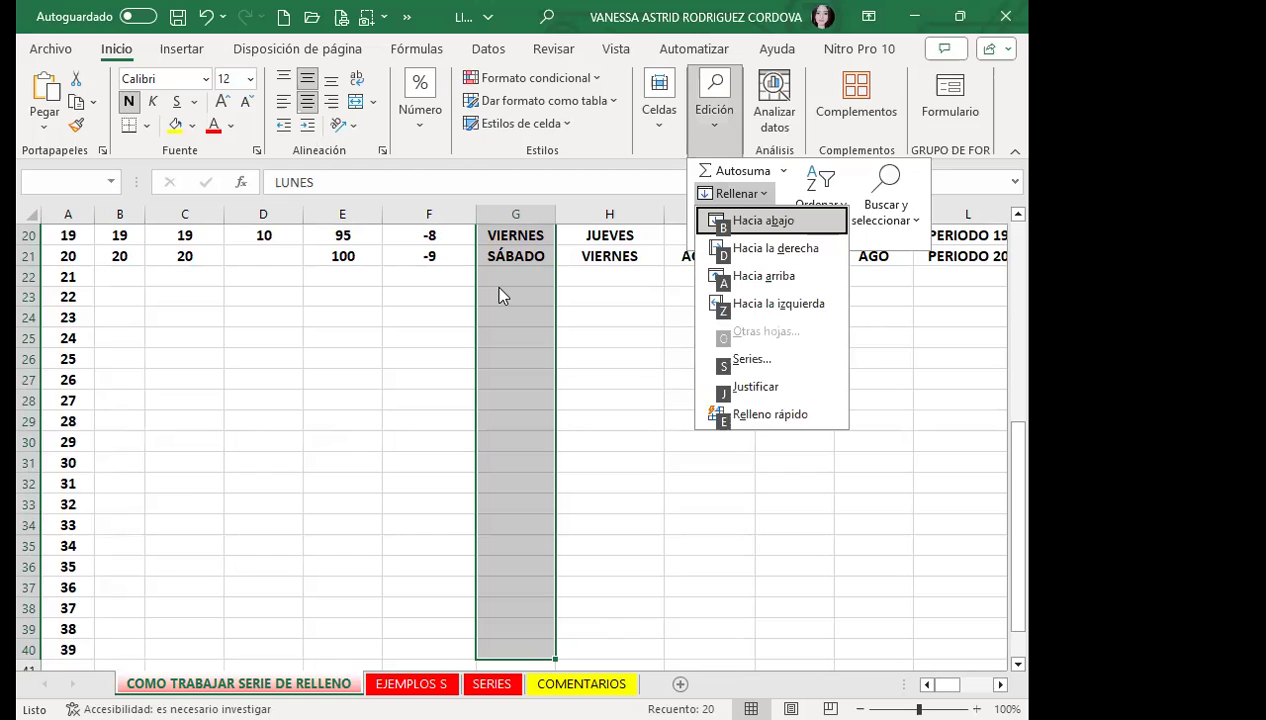
{"action": "key", "text": "s"}
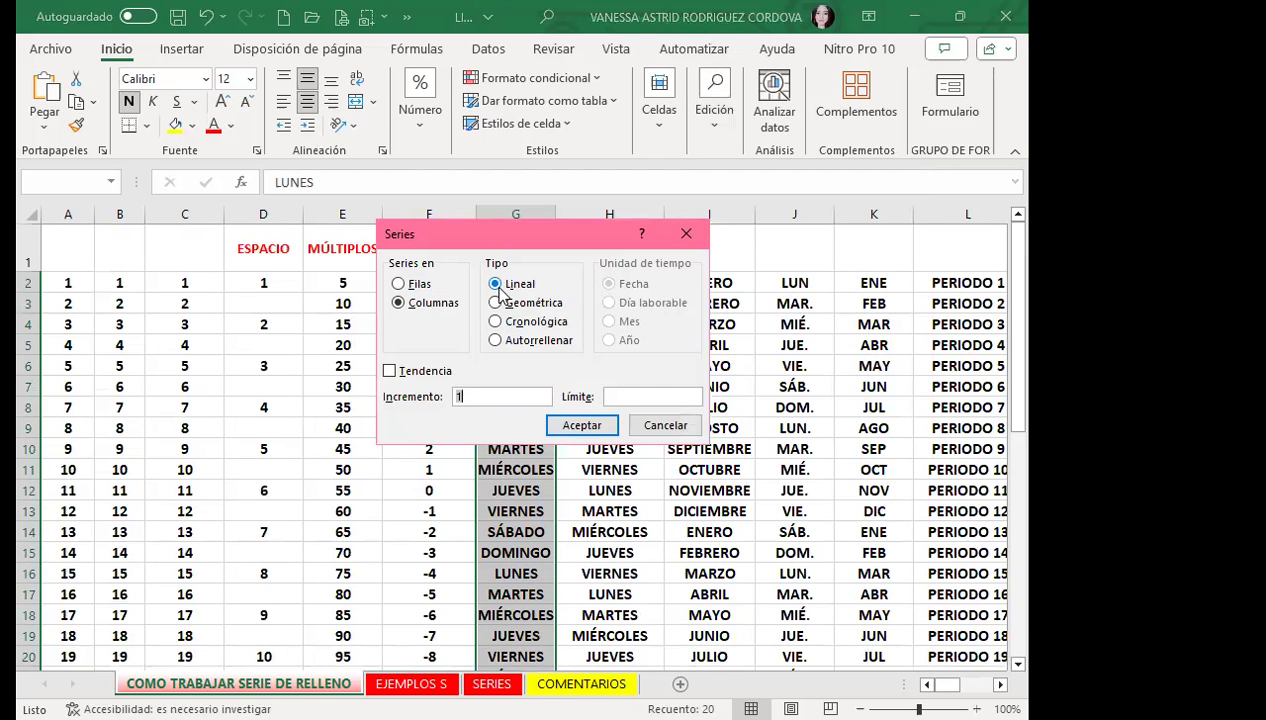
{"action": "key", "text": "Tab"}
{"action": "key", "text": "Tab"}
{"action": "key", "text": "Tab"}
{"action": "key", "text": "Tab"}
{"action": "key", "text": "Tab"}
{"action": "key", "text": "Tab"}
{"action": "key", "text": "Down"}
{"action": "key", "text": "Down"}
{"action": "key", "text": "Down"}
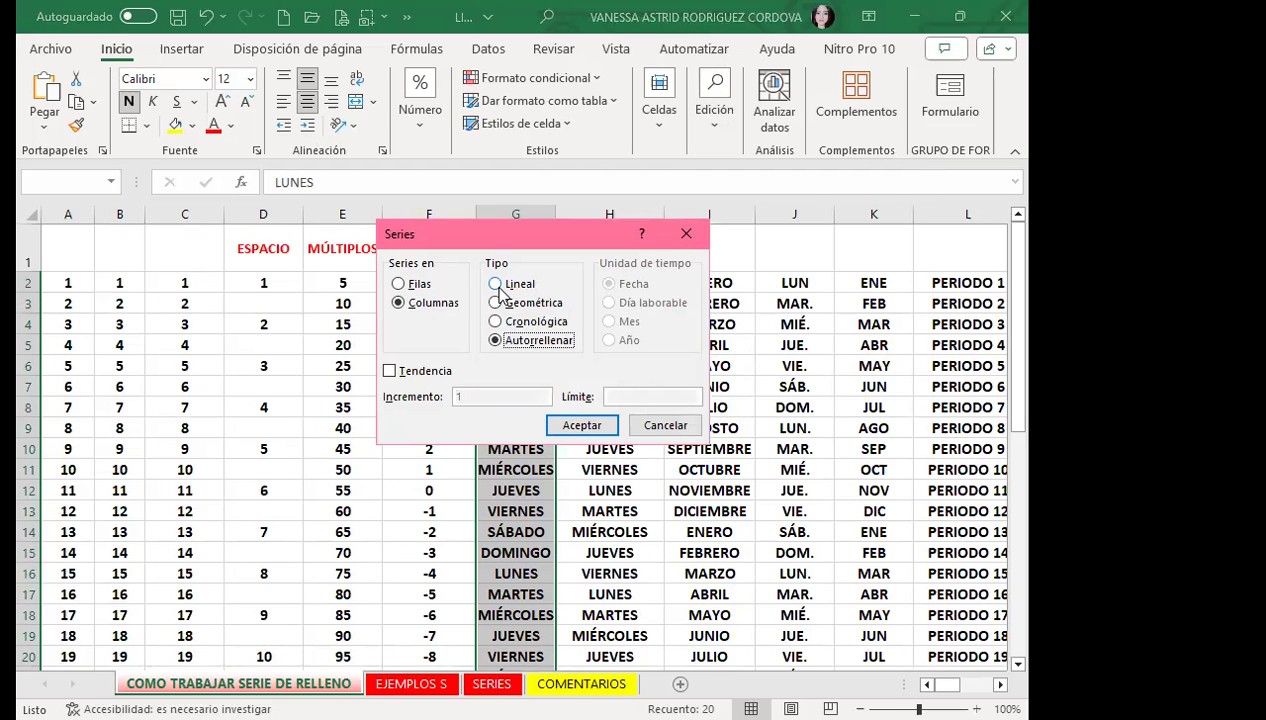
{"action": "key", "text": "Return"}
Select the DÍA NORMAL dates from O2 down to row 40.
{"action": "scroll", "coordinate": [517, 508], "scroll_direction": "down", "scroll_amount": 4}
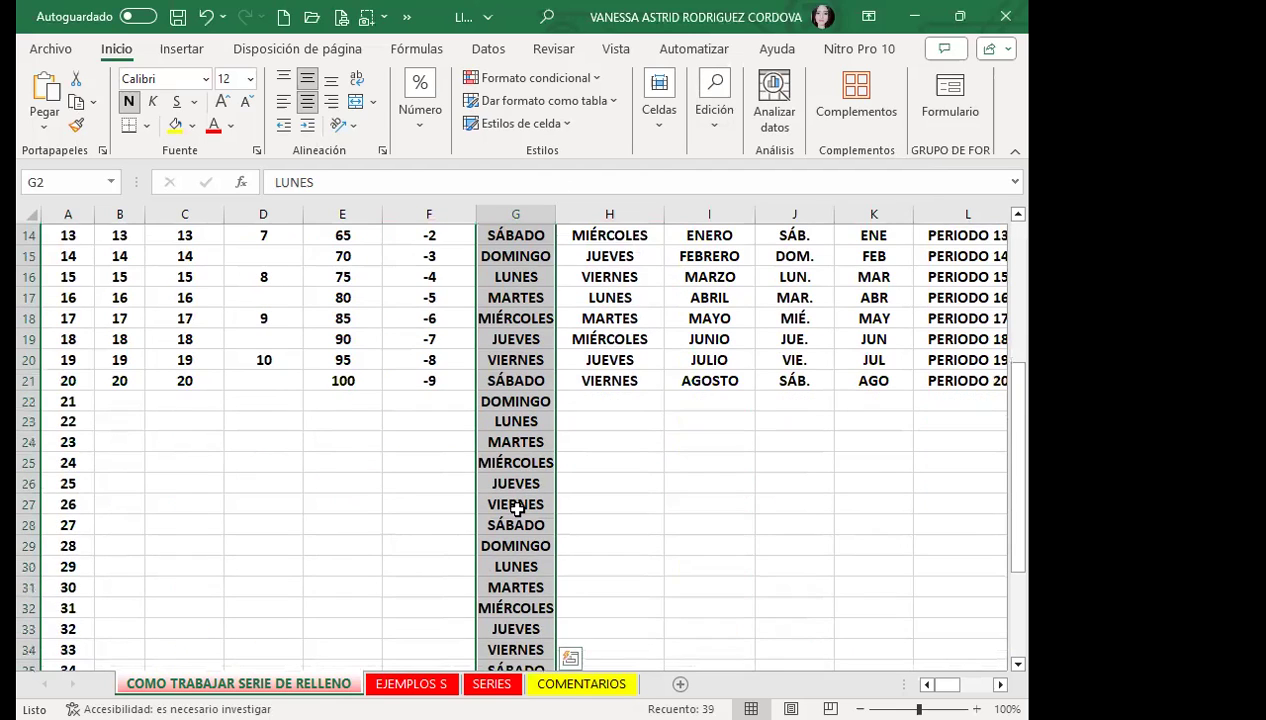
{"action": "scroll", "coordinate": [517, 500], "scroll_direction": "down", "scroll_amount": 5}
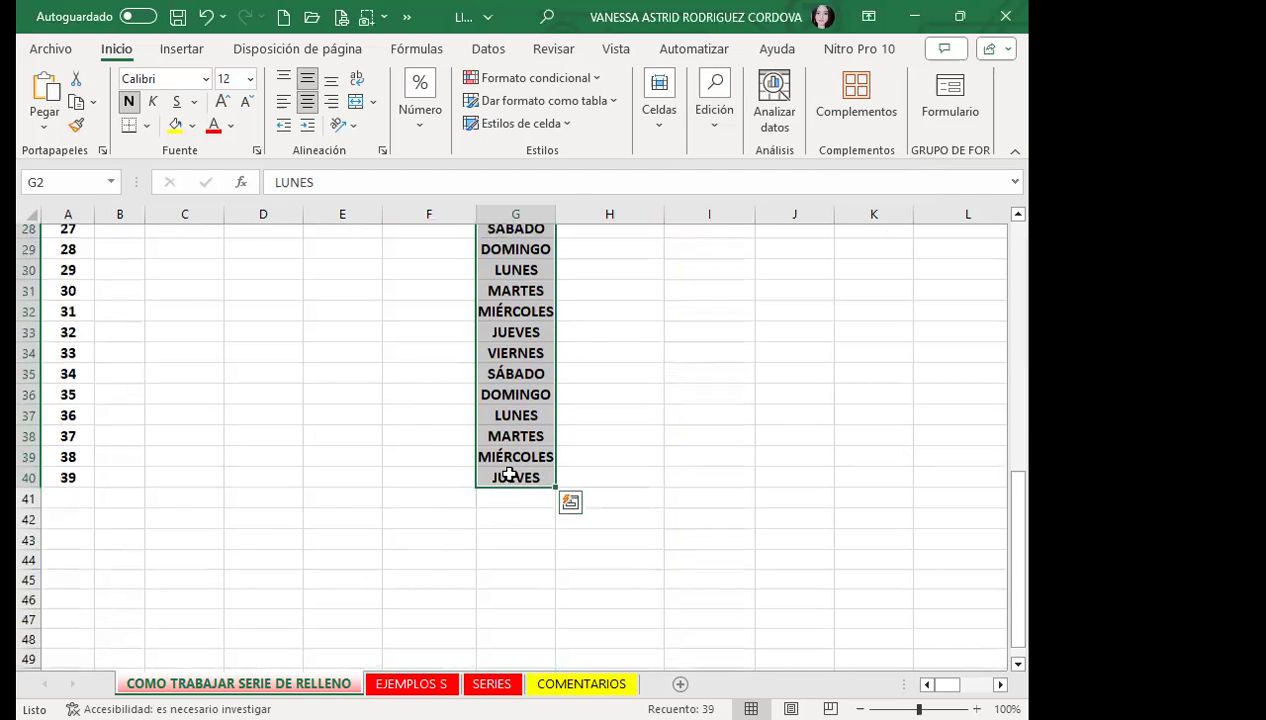
{"action": "scroll", "coordinate": [510, 476], "scroll_direction": "up", "scroll_amount": 9}
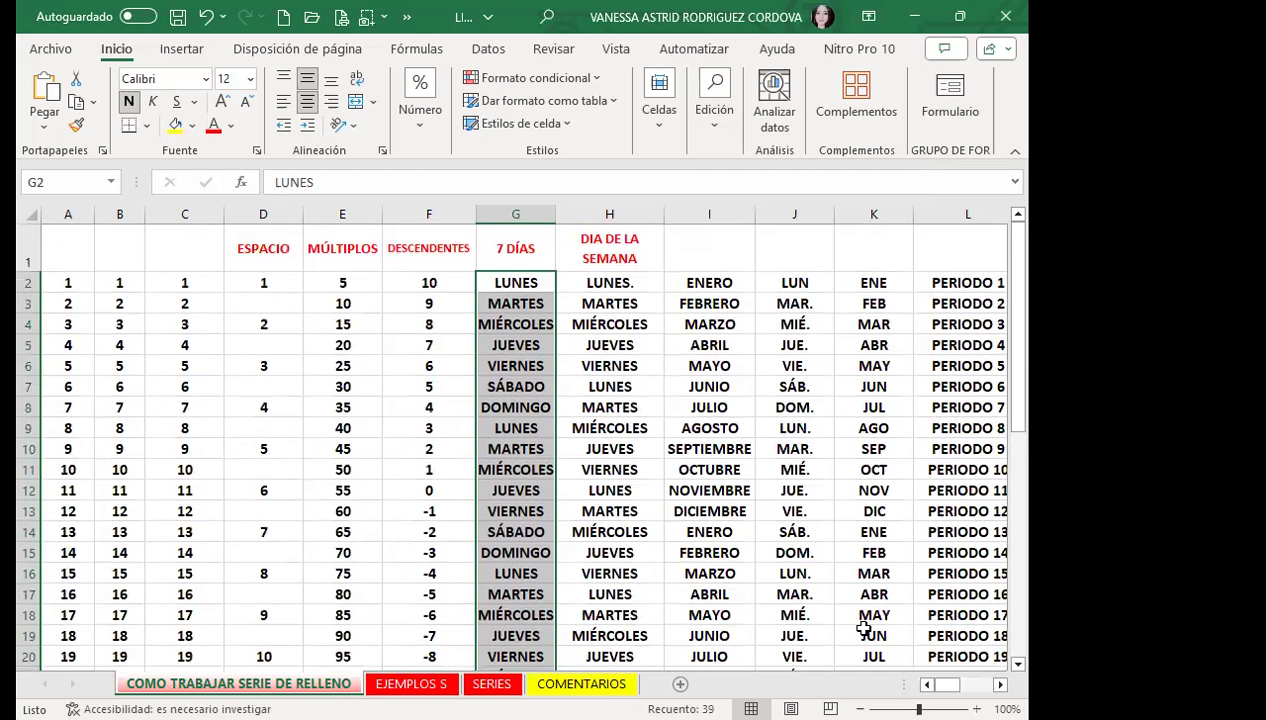
{"action": "scroll", "coordinate": [519, 440], "scroll_direction": "right", "scroll_amount": 3}
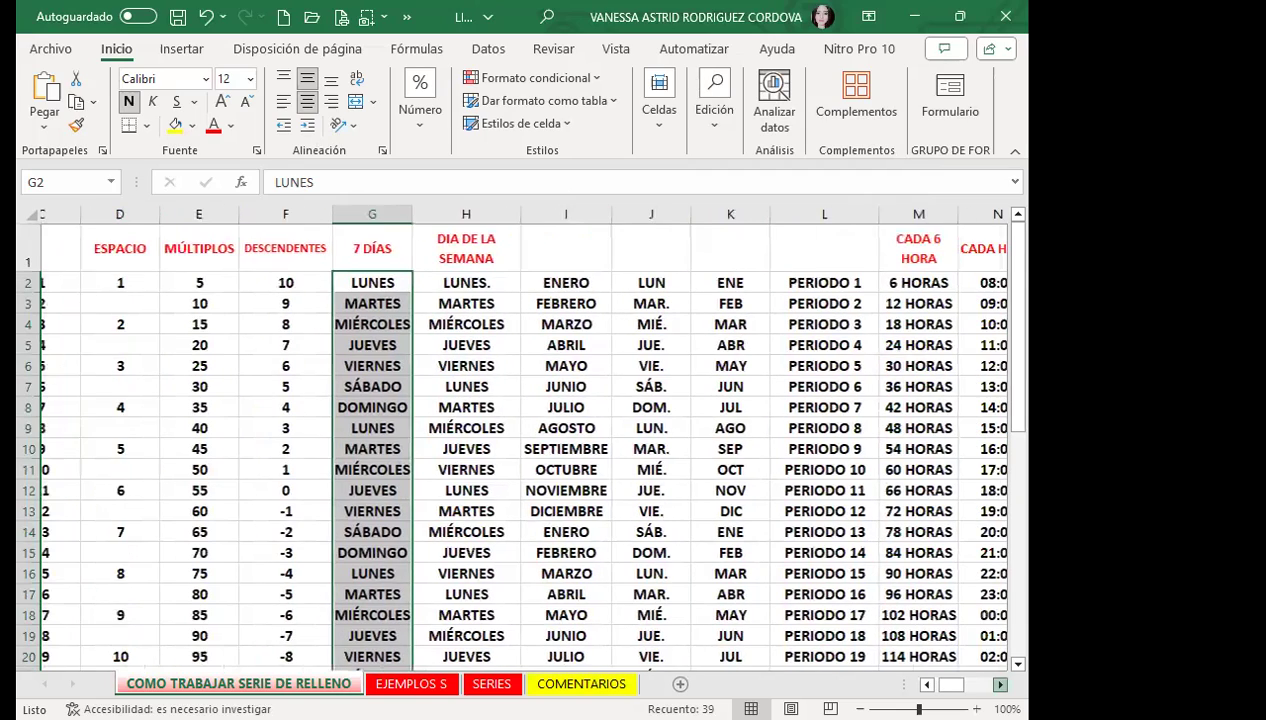
{"action": "scroll", "coordinate": [724, 572], "scroll_direction": "right", "scroll_amount": 7}
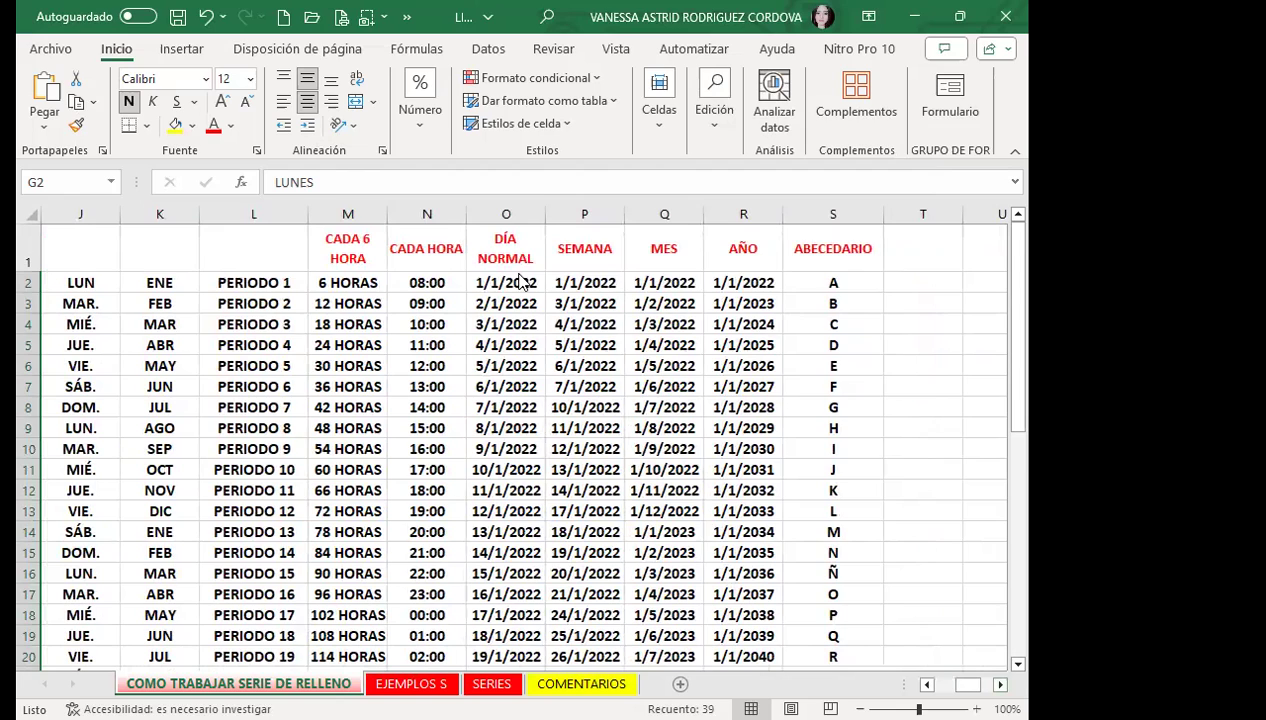
{"action": "left_click", "coordinate": [518, 283]}
{"action": "key", "text": "Down"}
{"action": "key", "text": "Down"}
{"action": "key", "text": "Down"}
{"action": "key", "text": "Down"}
{"action": "key", "text": "Up"}
{"action": "key", "text": "Up"}
{"action": "key", "text": "Up"}
{"action": "key", "text": "Up"}
{"action": "key", "text": "Up"}
{"action": "key", "text": "Up"}
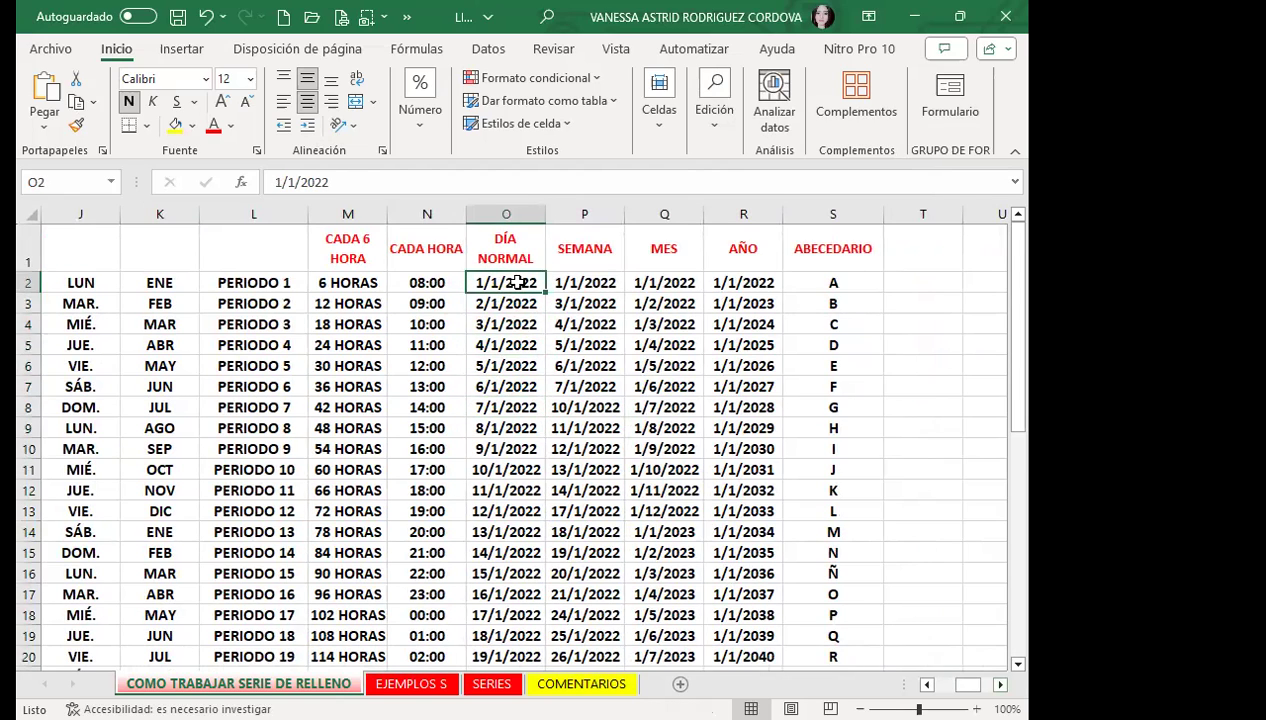
{"action": "key", "text": "shift+Down"}
{"action": "key", "text": "shift+Down"}
{"action": "key", "text": "shift+Down"}
{"action": "key", "text": "shift+Down"}
{"action": "key", "text": "shift+Down"}
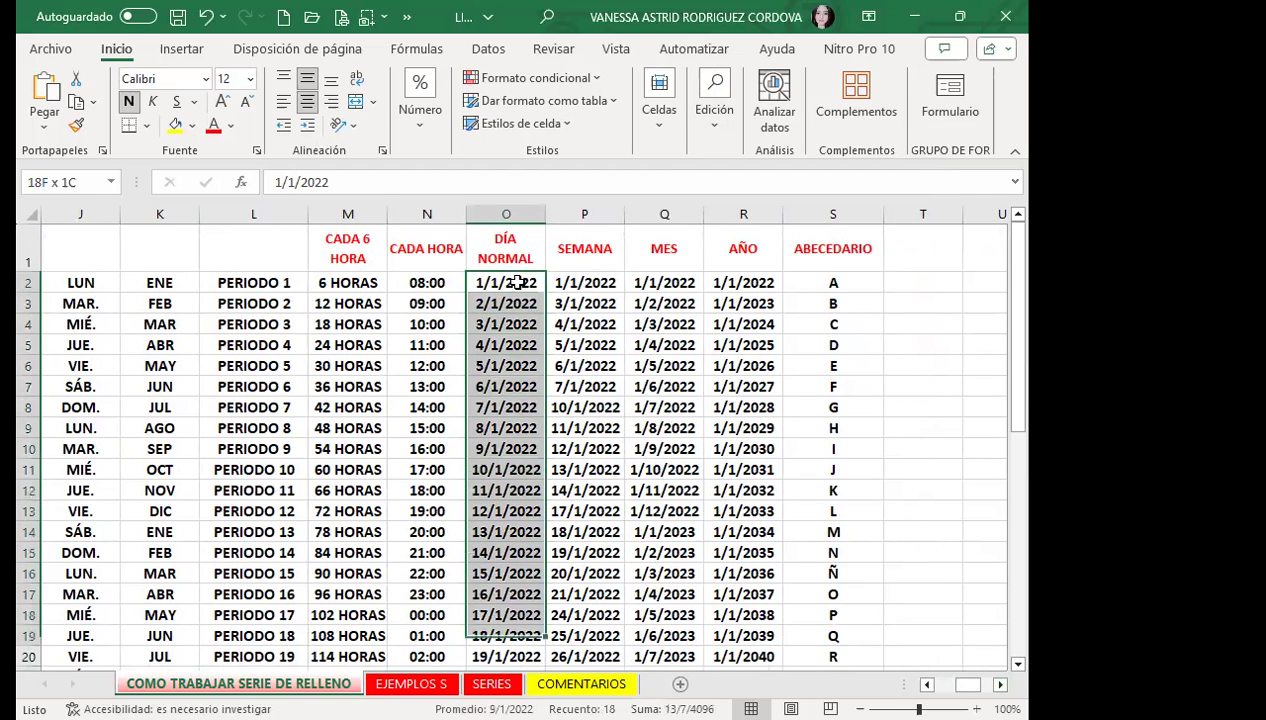
{"action": "key", "text": "shift+Down"}
{"action": "key", "text": "shift+Down"}
{"action": "key", "text": "shift+Down"}
{"action": "key", "text": "shift+Down"}
{"action": "key", "text": "shift+Down"}
{"action": "key", "text": "shift+Down"}
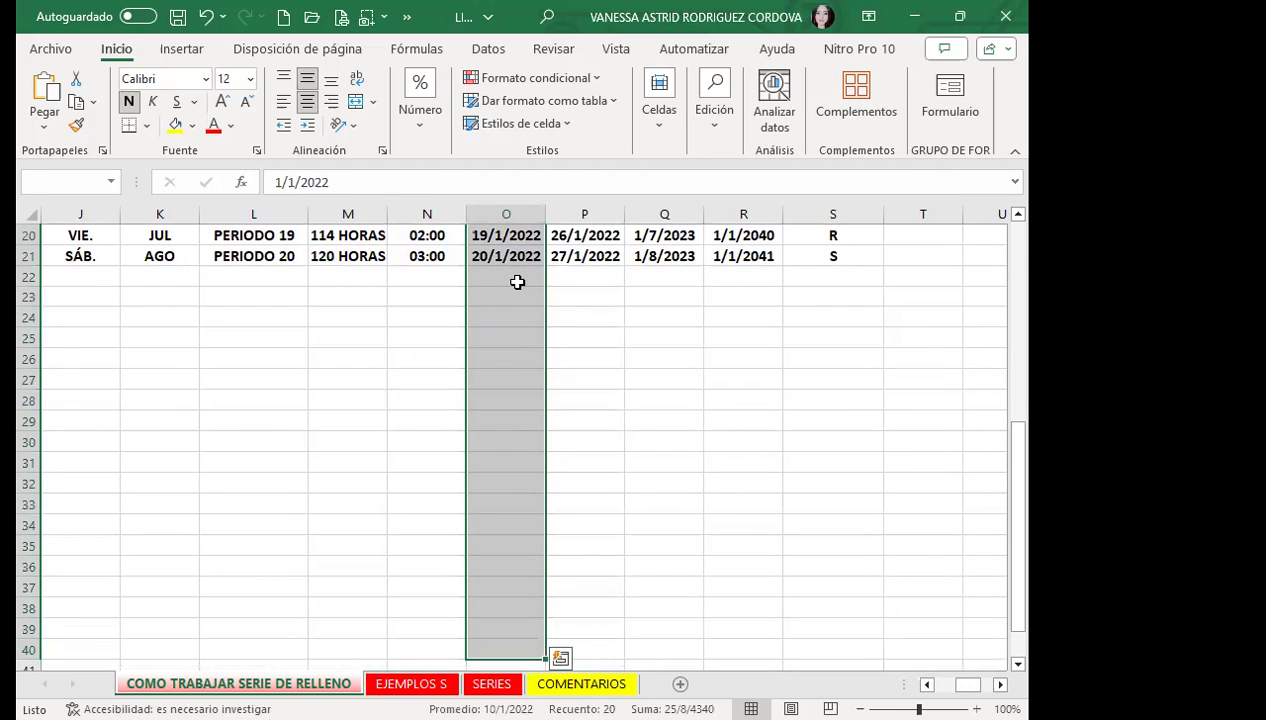
Fill column O with a daily Cronológica date series, step 1, from 1/1/2022.
{"action": "key", "text": "alt"}
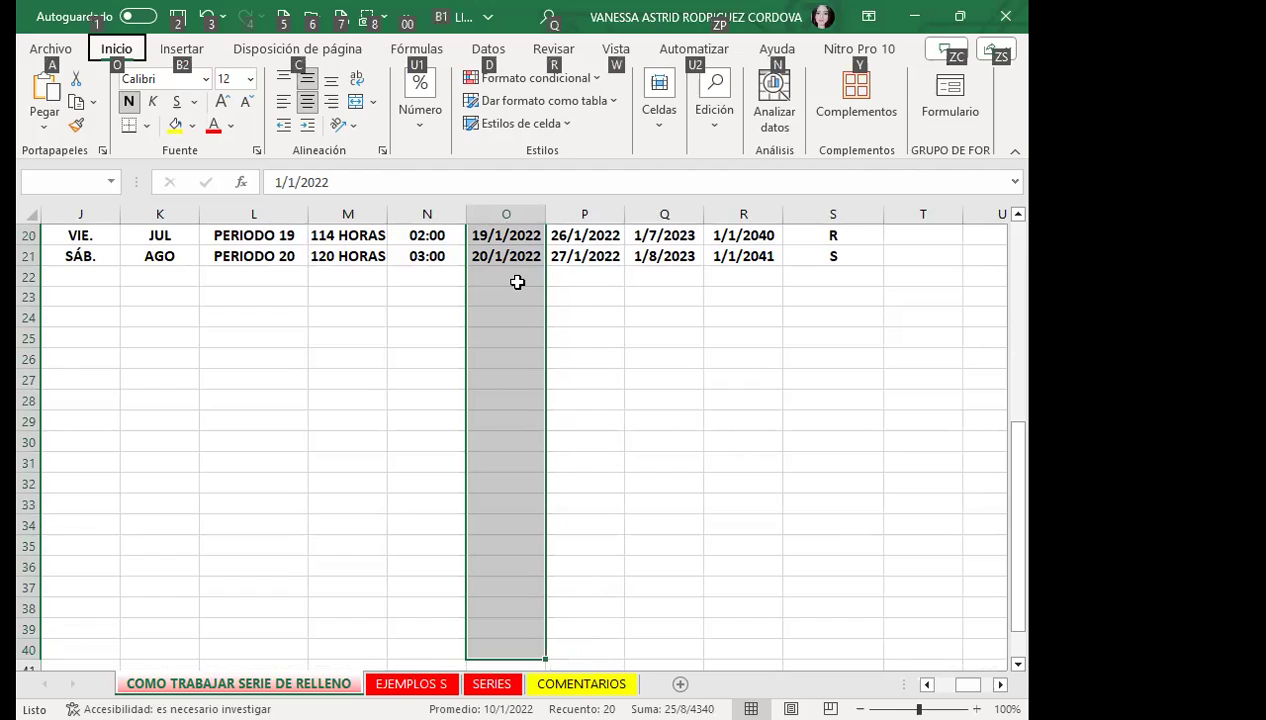
{"action": "key", "text": "o"}
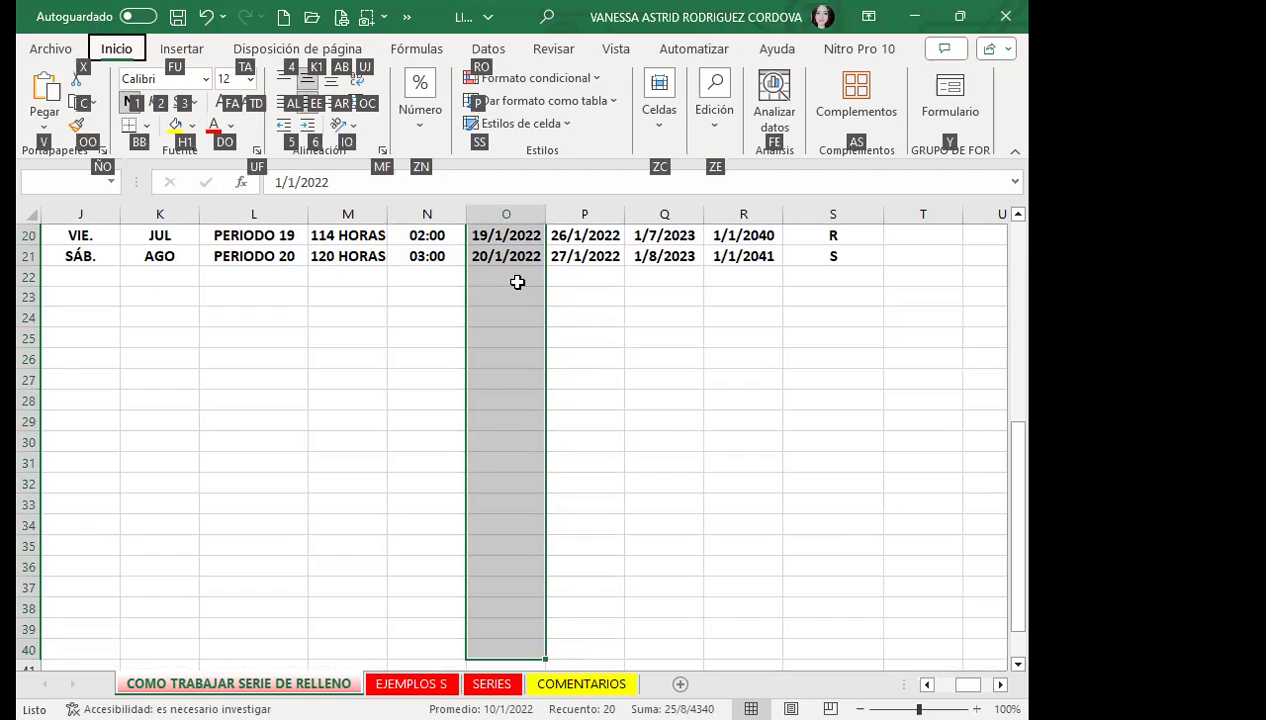
{"action": "key", "text": "z"}
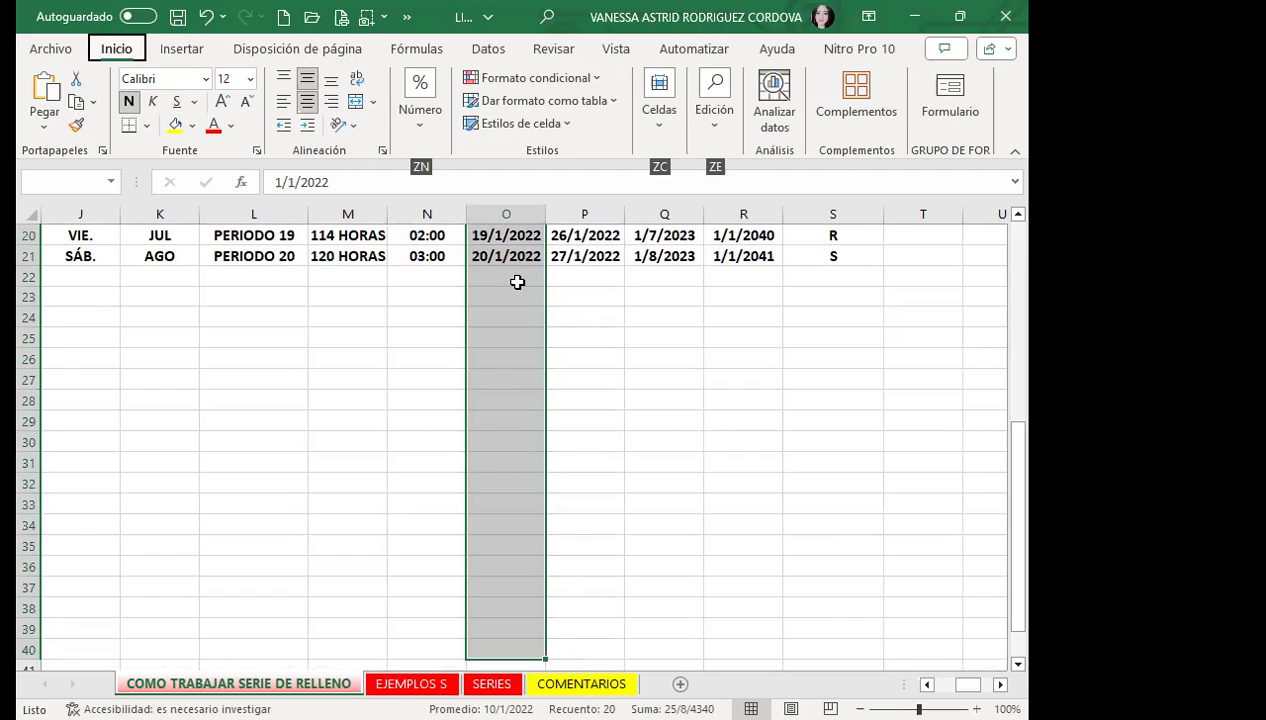
{"action": "key", "text": "e"}
{"action": "key", "text": "g"}
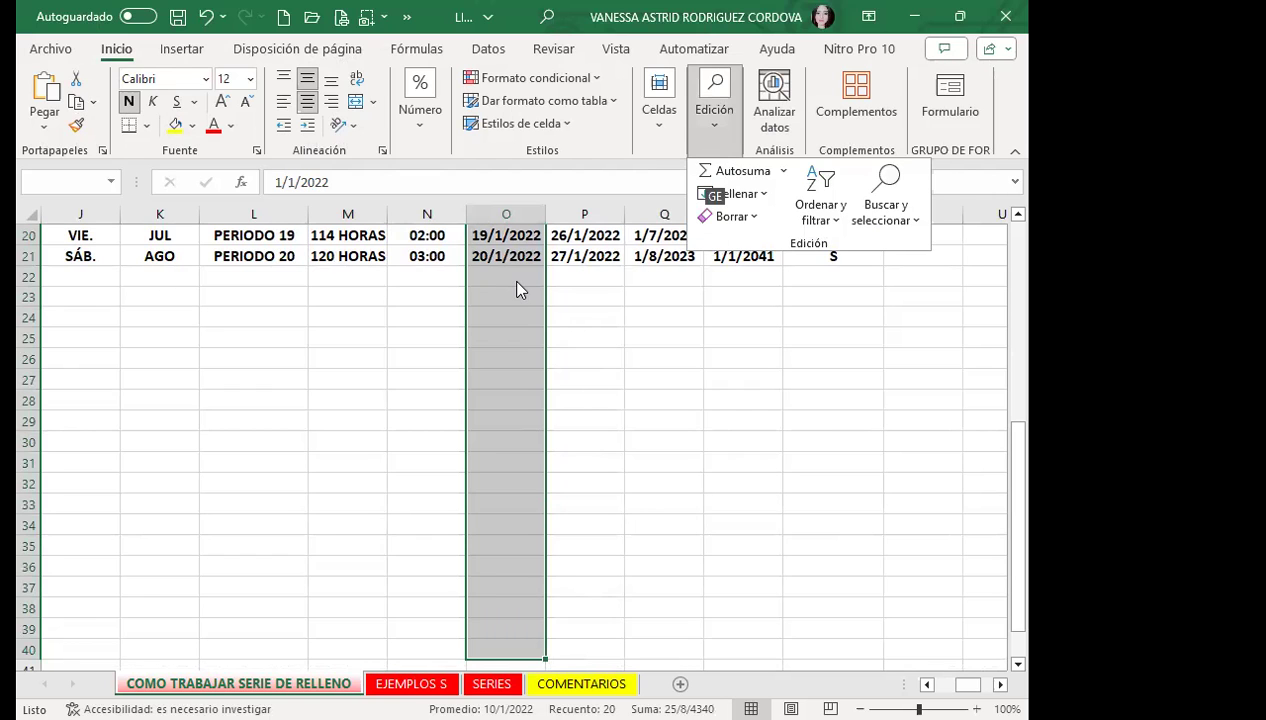
{"action": "key", "text": "e"}
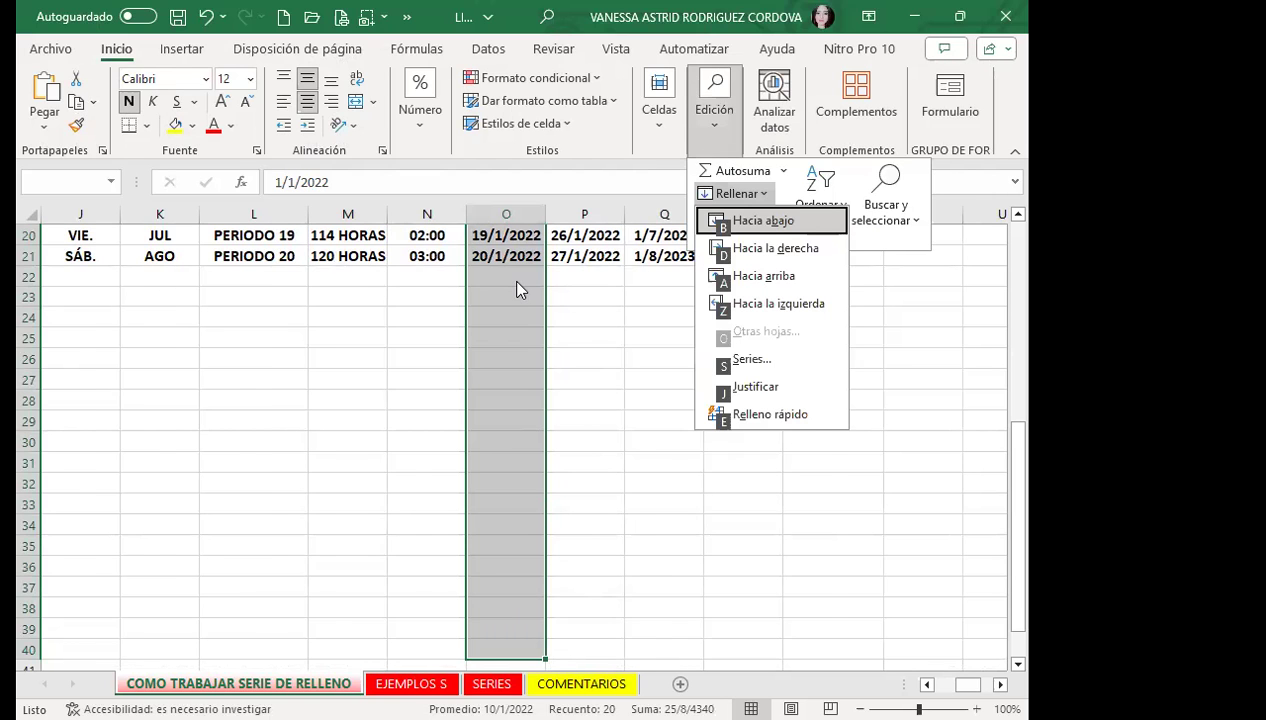
{"action": "key", "text": "s"}
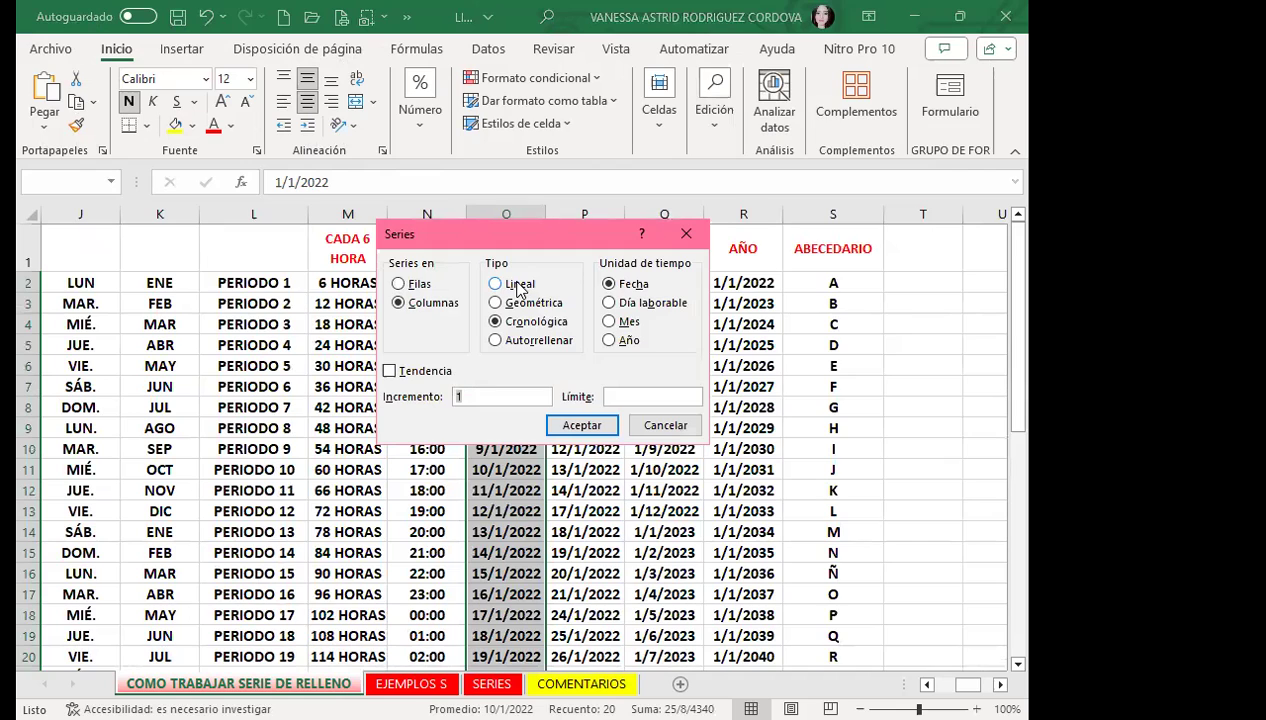
{"action": "key", "text": "Tab"}
{"action": "key", "text": "Tab"}
{"action": "key", "text": "Tab"}
{"action": "key", "text": "Tab"}
{"action": "key", "text": "Tab"}
{"action": "key", "text": "Tab"}
{"action": "key", "text": "Tab"}
{"action": "key", "text": "Down"}
{"action": "key", "text": "Up"}
{"action": "key", "text": "Return"}
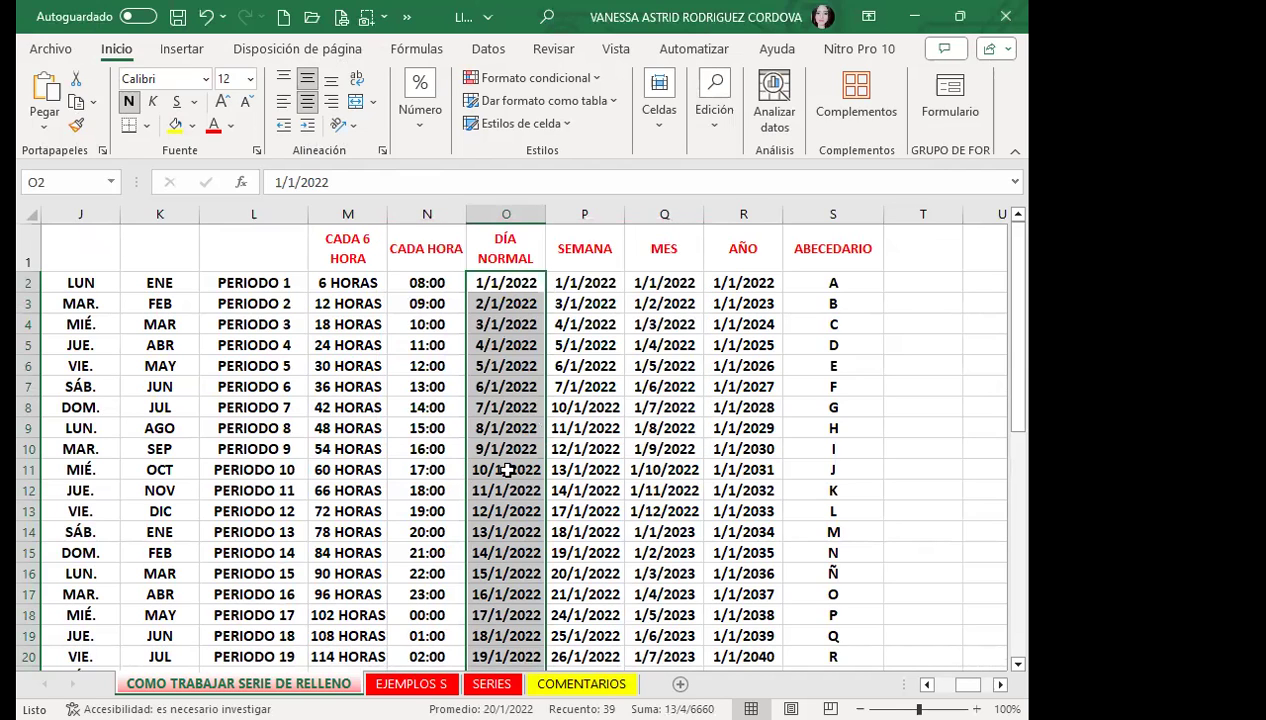
Select P2:P40 in the SEMANA column.
{"action": "scroll", "coordinate": [500, 467], "scroll_direction": "down", "scroll_amount": 8}
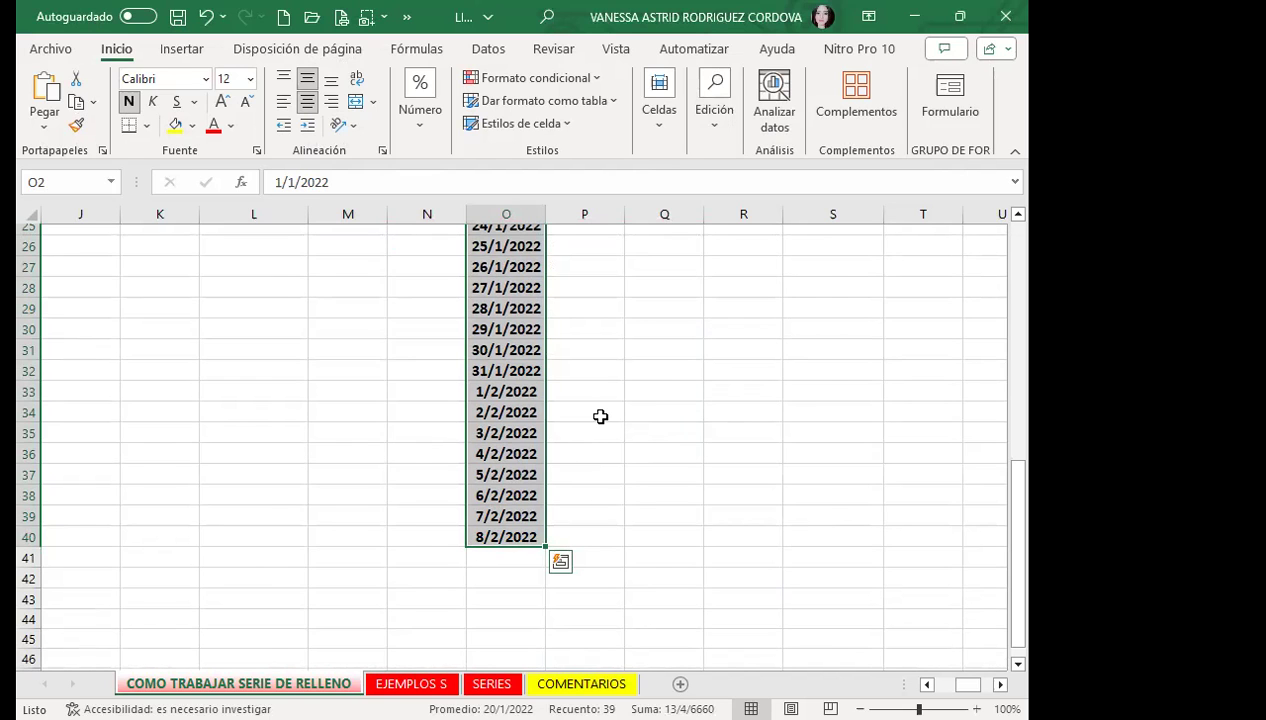
{"action": "scroll", "coordinate": [600, 416], "scroll_direction": "up", "scroll_amount": 8}
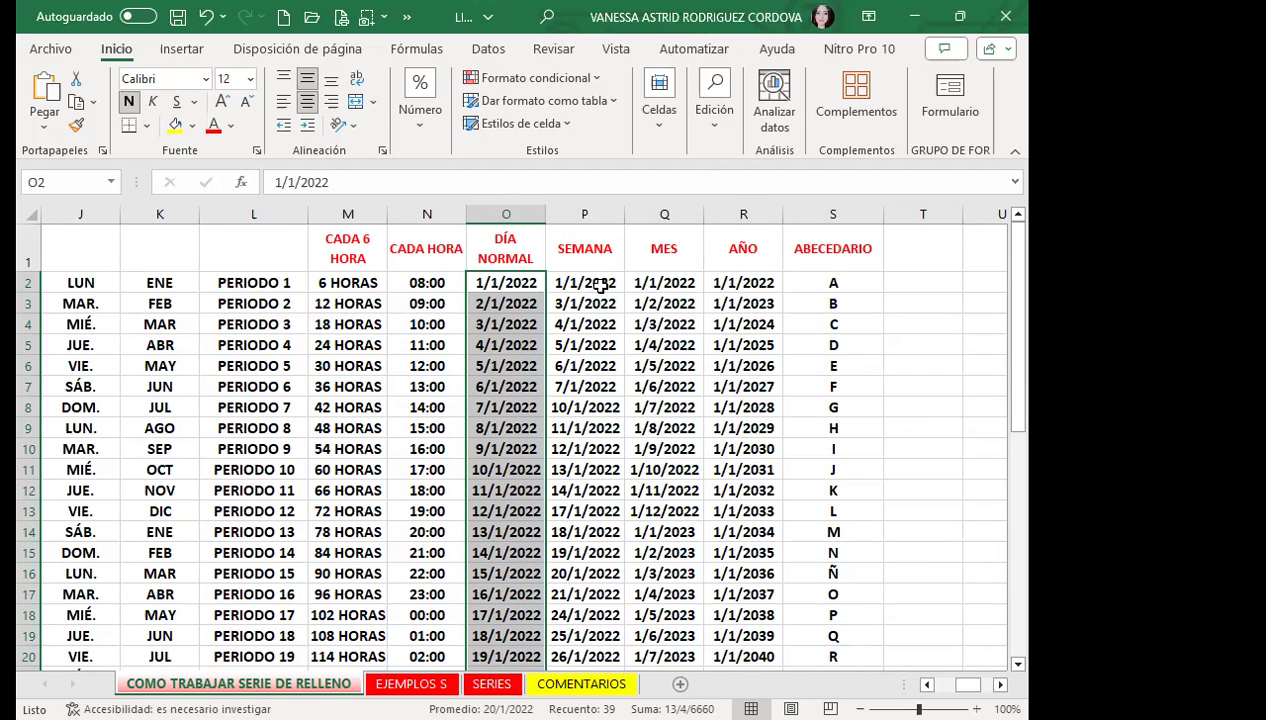
{"action": "left_click_drag", "start_coordinate": [584, 286], "coordinate": [596, 648]}
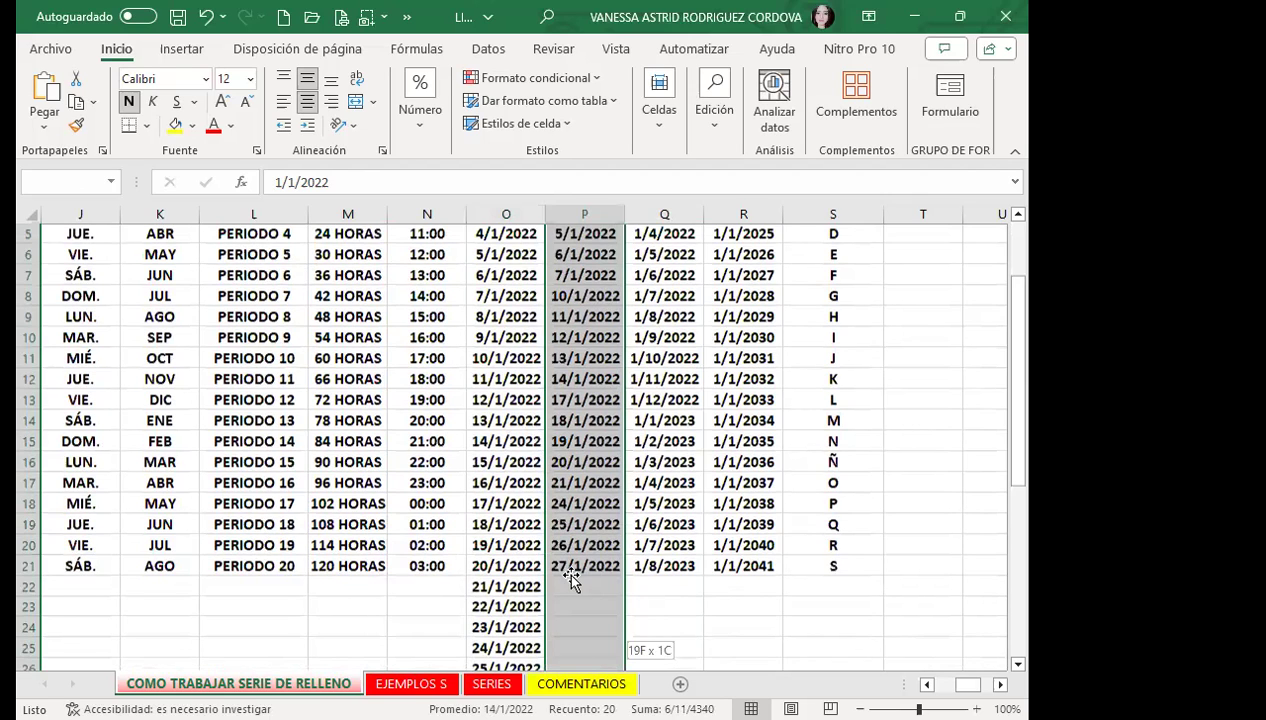
{"action": "left_click_drag", "start_coordinate": [579, 574], "coordinate": [584, 567]}
Fill it with a working-day date series stepping by 2, ending at 18/4/2022 in row 40.
{"action": "left_click", "coordinate": [706, 125]}
{"action": "left_click", "coordinate": [735, 193]}
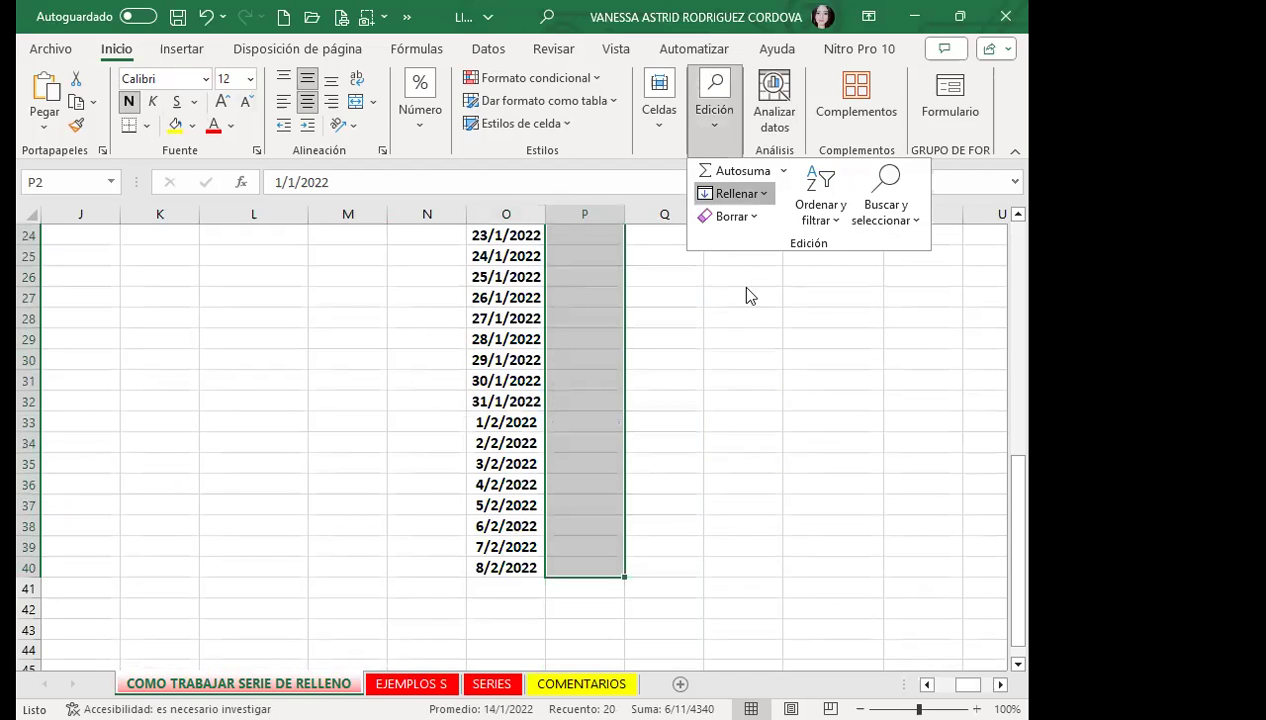
{"action": "left_click", "coordinate": [752, 360]}
{"action": "left_click", "coordinate": [609, 302]}
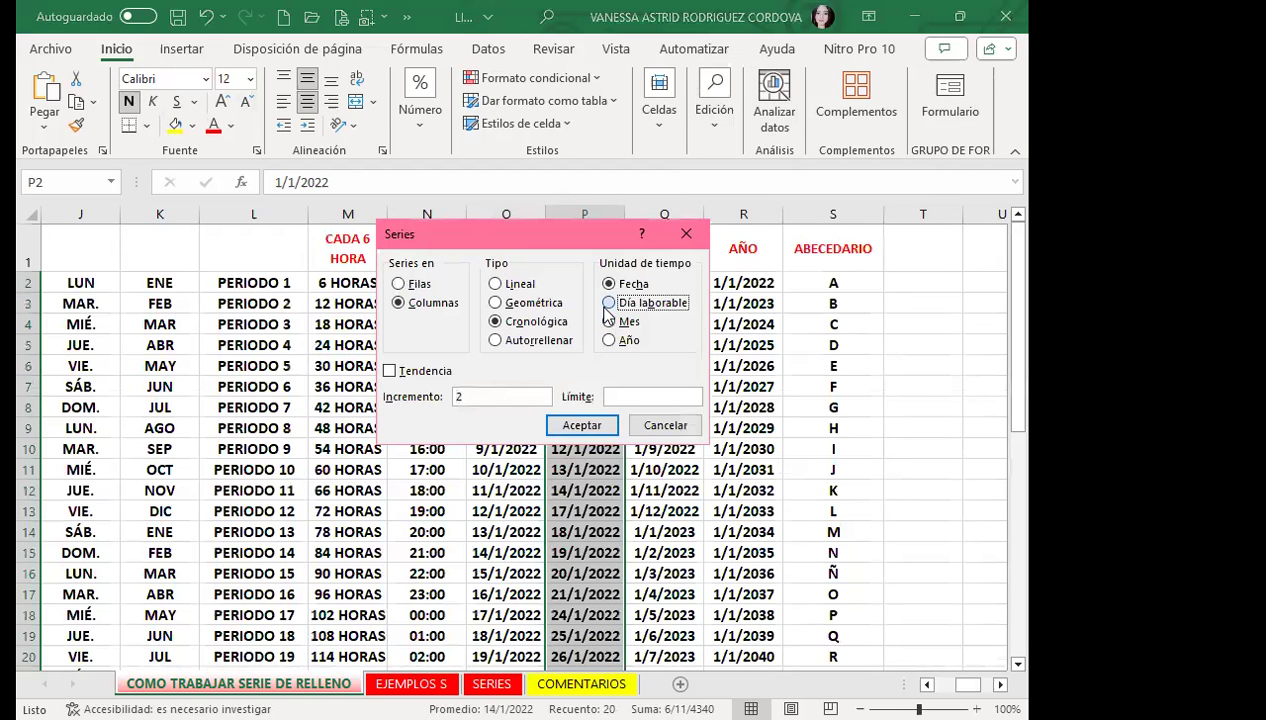
{"action": "left_click", "coordinate": [553, 428]}
{"action": "scroll", "coordinate": [581, 465], "scroll_direction": "down", "scroll_amount": 2}
{"action": "scroll", "coordinate": [581, 465], "scroll_direction": "down", "scroll_amount": 3}
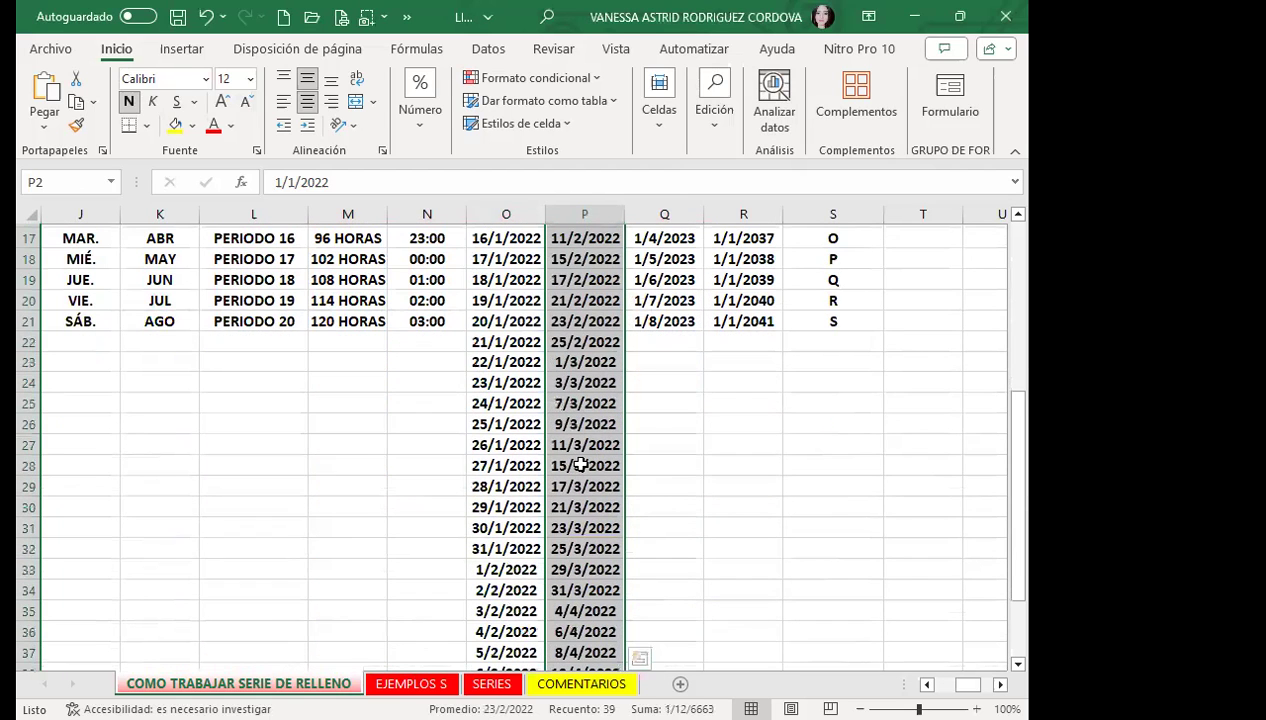
{"action": "scroll", "coordinate": [581, 465], "scroll_direction": "down", "scroll_amount": 2}
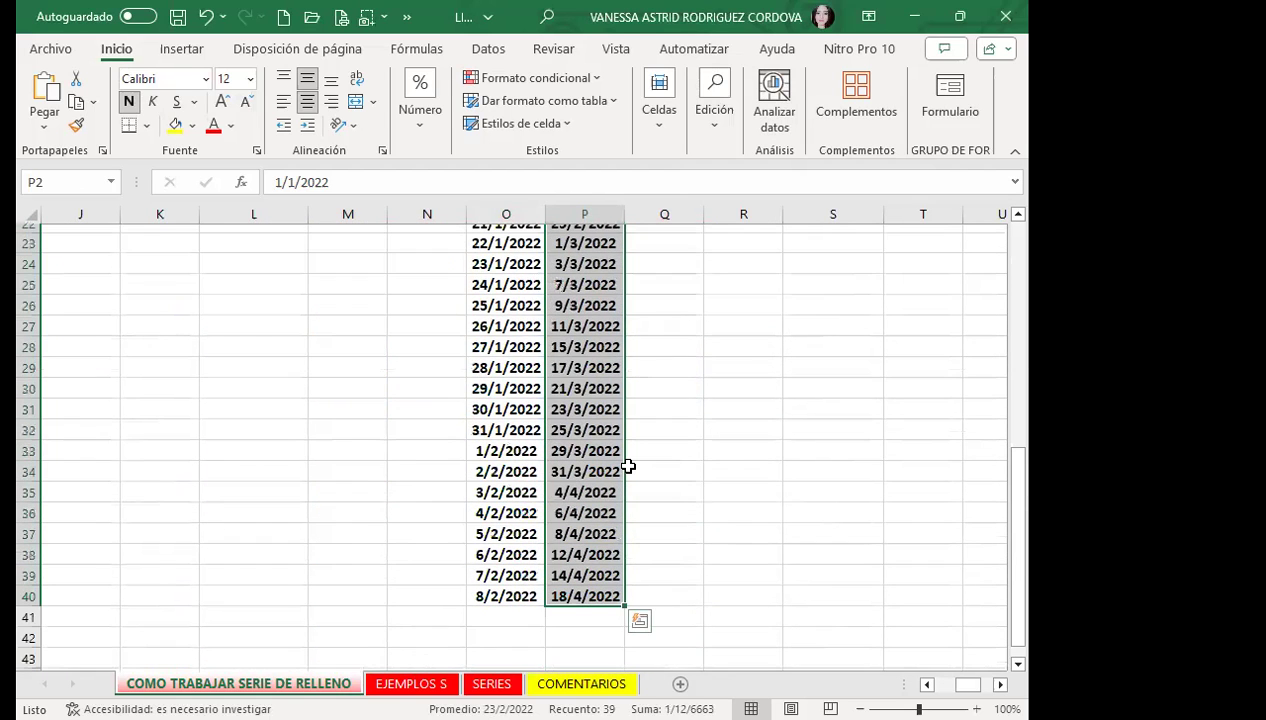
{"action": "scroll", "coordinate": [628, 466], "scroll_direction": "up", "scroll_amount": 7}
Fill R2:R40 in the AÑO column with a yearly date series starting from 1/1/2022.
{"action": "mouse_move", "coordinate": [752, 290]}
{"action": "left_mouse_down"}
{"action": "mouse_move", "coordinate": [761, 595]}
{"action": "mouse_move", "coordinate": [725, 626]}
{"action": "left_mouse_up"}
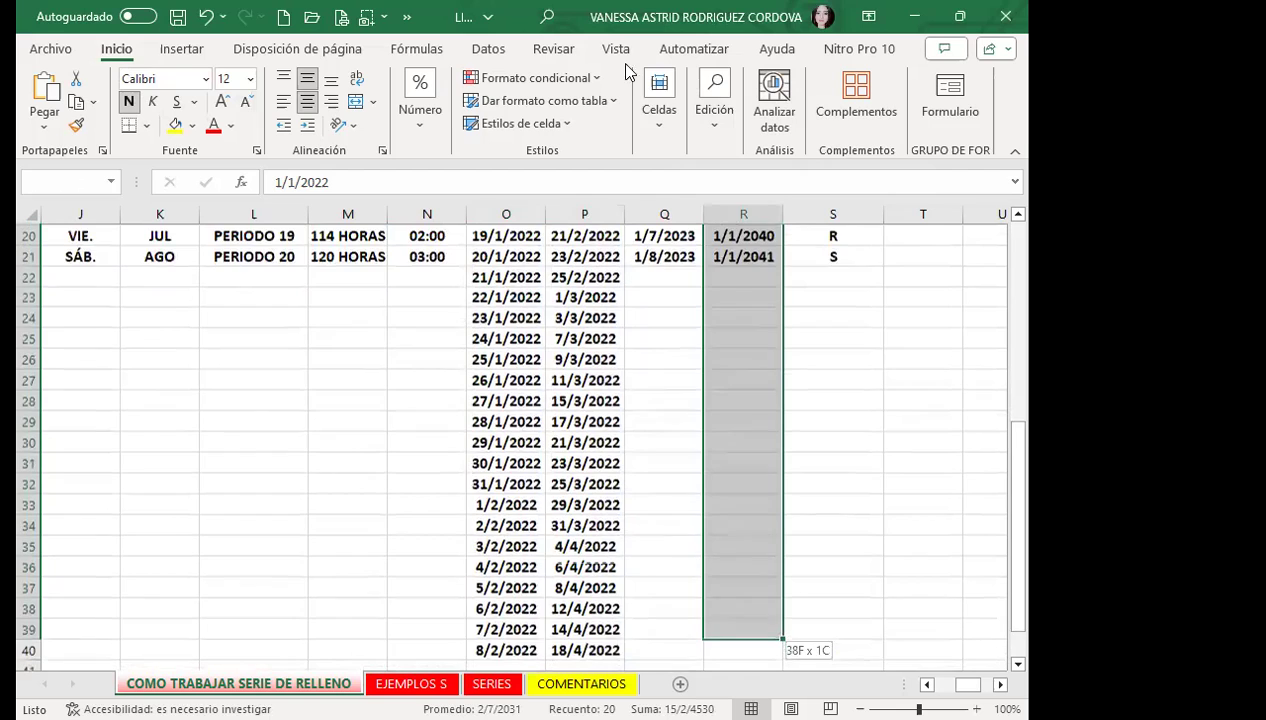
{"action": "left_click_drag", "start_coordinate": [725, 626], "coordinate": [725, 650]}
{"action": "left_click", "coordinate": [708, 137]}
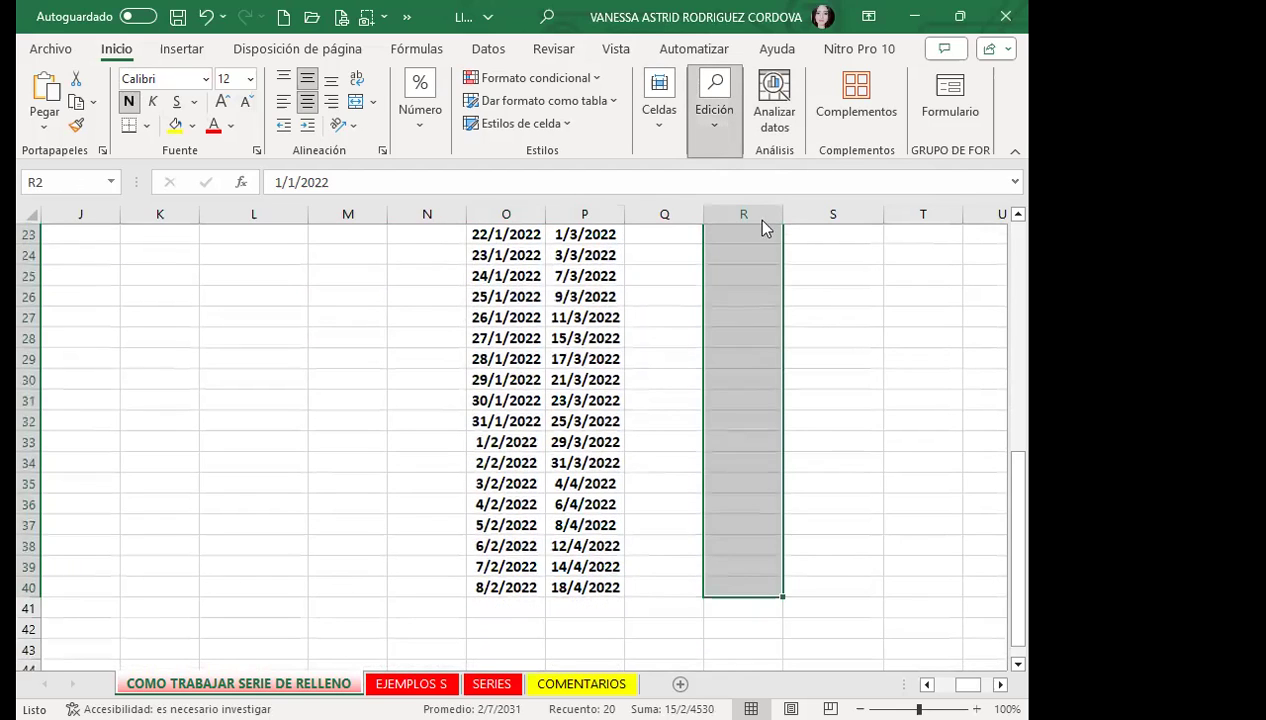
{"action": "left_click", "coordinate": [765, 196]}
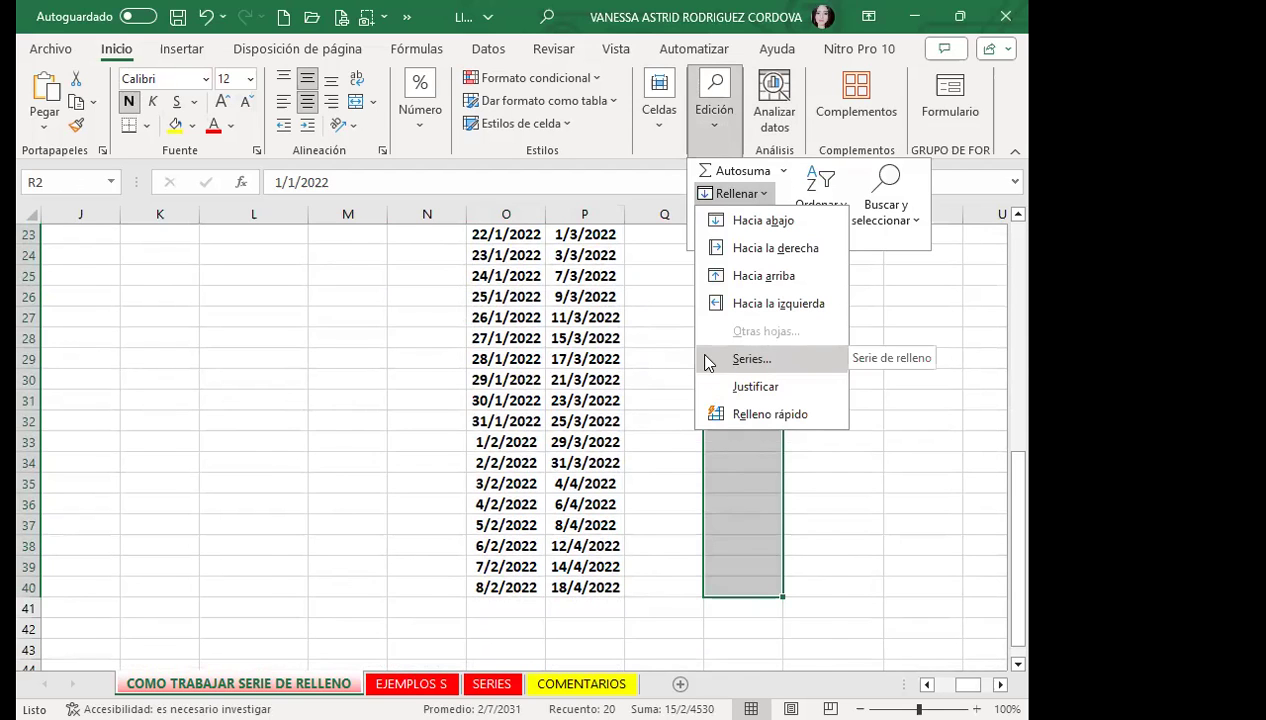
{"action": "left_click", "coordinate": [708, 360]}
{"action": "left_click", "coordinate": [582, 423]}
{"action": "left_click", "coordinate": [746, 410]}
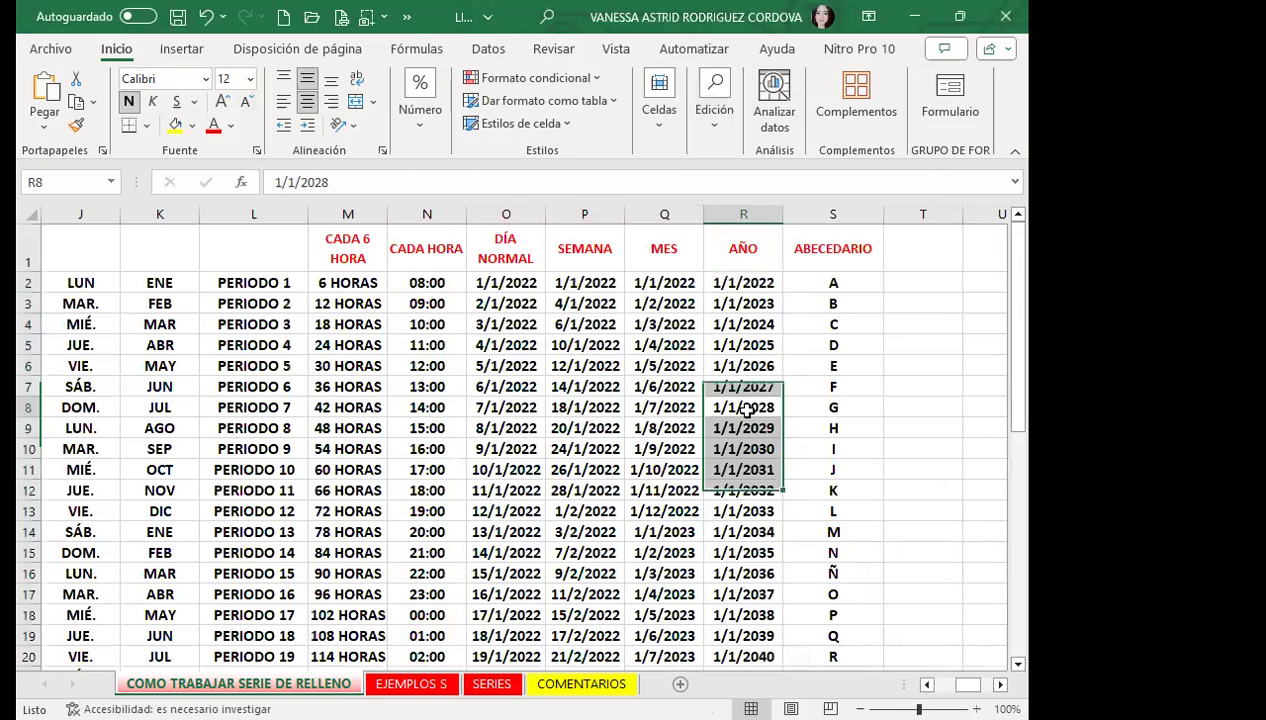
{"action": "left_click", "coordinate": [746, 410]}
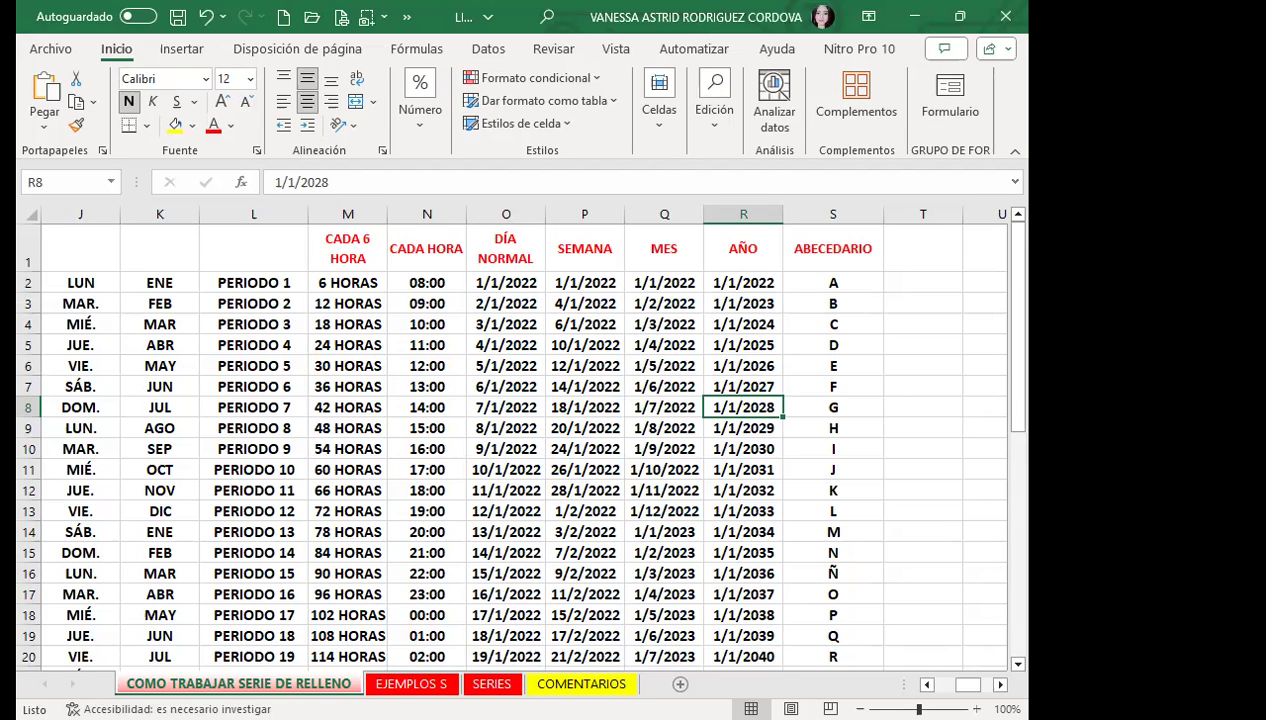
Go to the EJEMPLOS S sheet, then move on to the SERIES sheet with Ctrl+PageDown.
{"action": "left_click", "coordinate": [400, 684]}
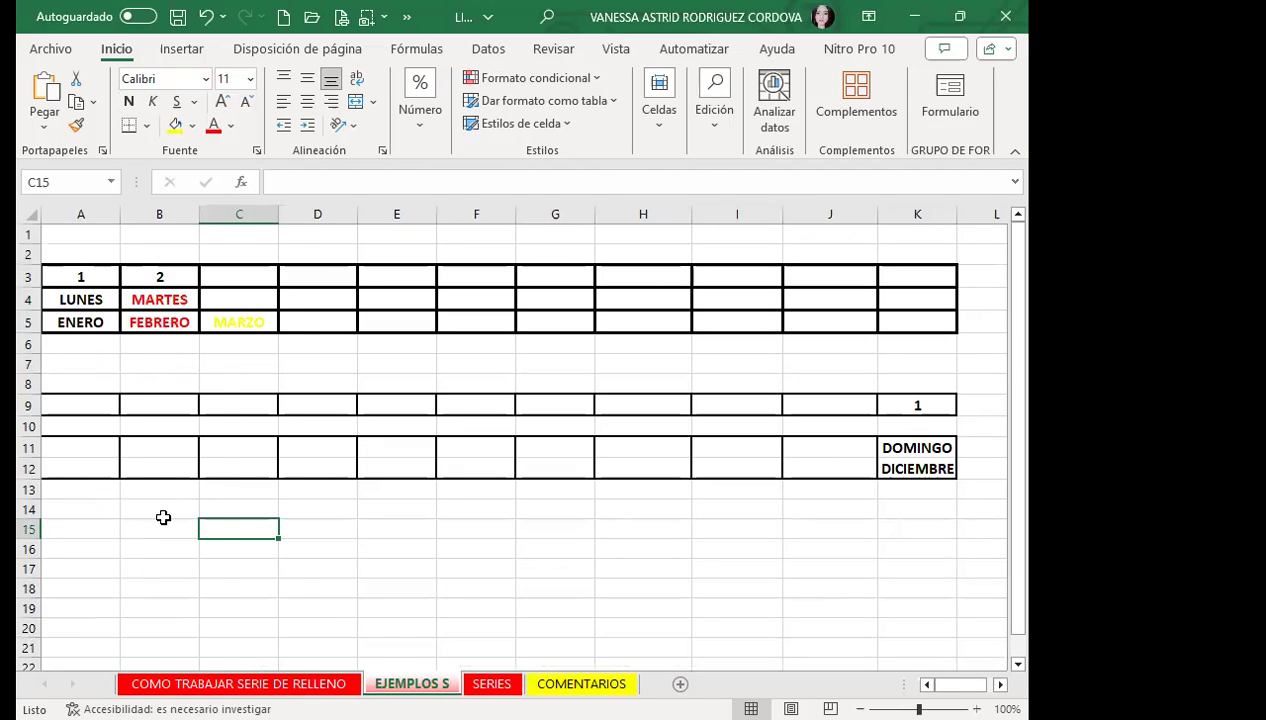
{"action": "key", "text": "ctrl+Page_Down"}
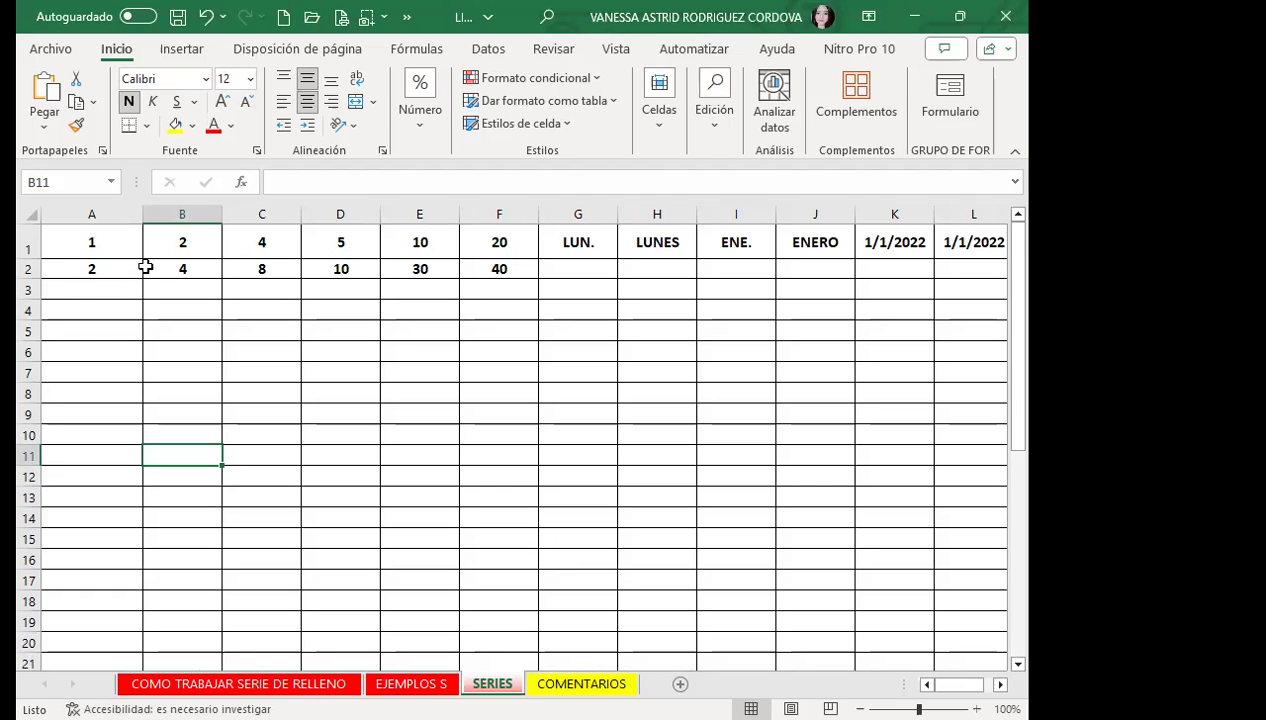
Extend the number pairs in A1:F2 down to row 40 with the fill handle.
{"action": "mouse_move", "coordinate": [88, 243]}
{"action": "left_mouse_down"}
{"action": "mouse_move", "coordinate": [190, 280]}
{"action": "mouse_move", "coordinate": [495, 270]}
{"action": "left_mouse_up"}
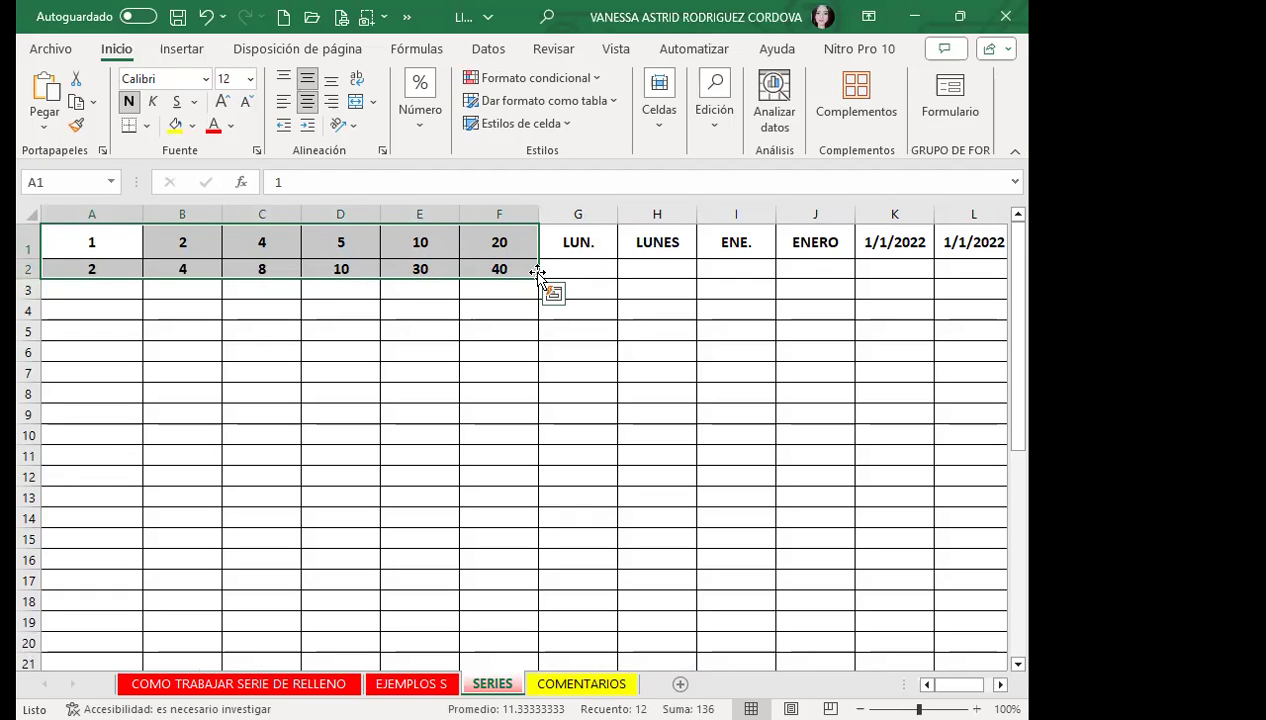
{"action": "left_click_drag", "start_coordinate": [538, 278], "coordinate": [537, 637]}
{"action": "scroll", "coordinate": [297, 480], "scroll_direction": "up", "scroll_amount": 7}
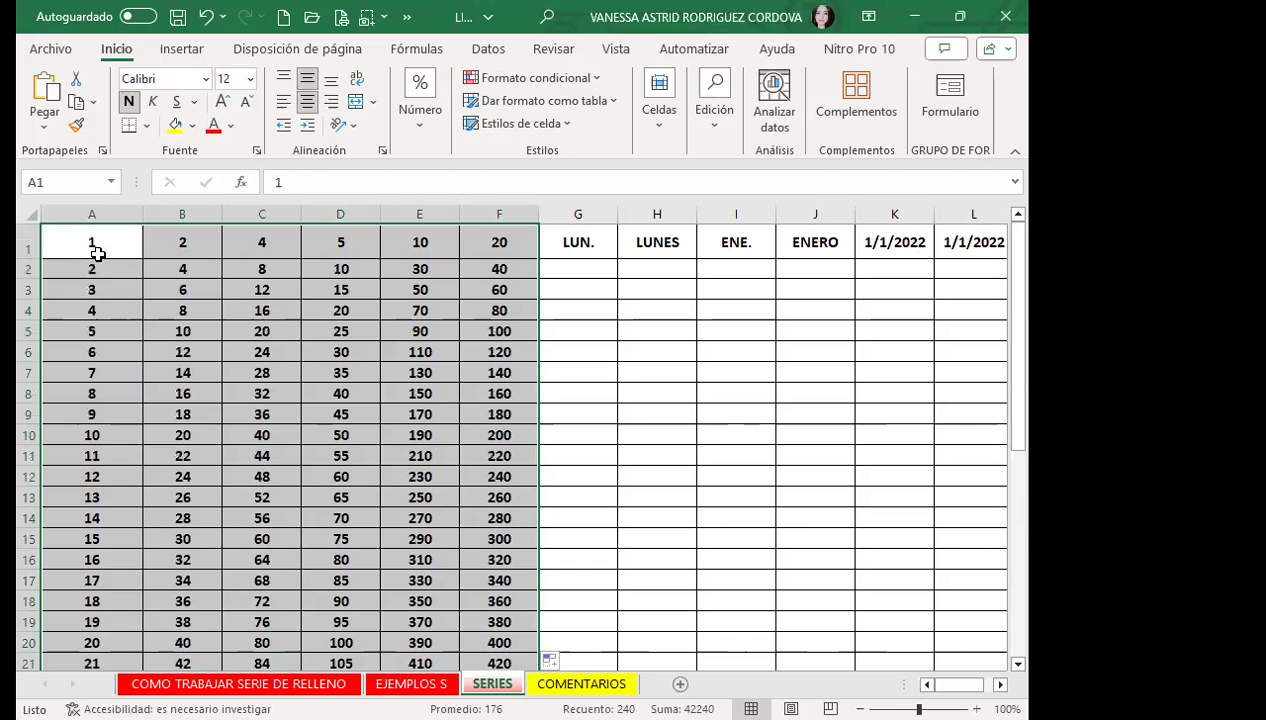
Check the filled values across columns A–F, such as A11 and 140 in F7.
{"action": "left_click", "coordinate": [97, 250]}
{"action": "left_click", "coordinate": [84, 452]}
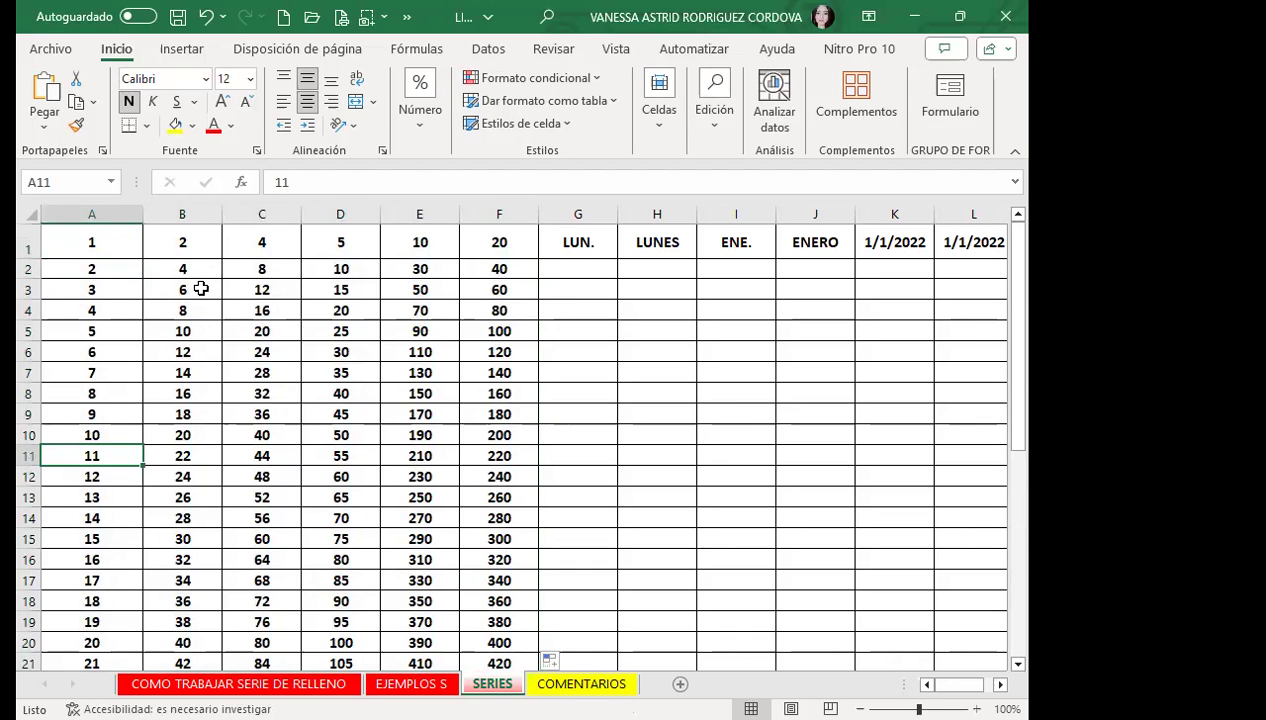
{"action": "left_click", "coordinate": [281, 247]}
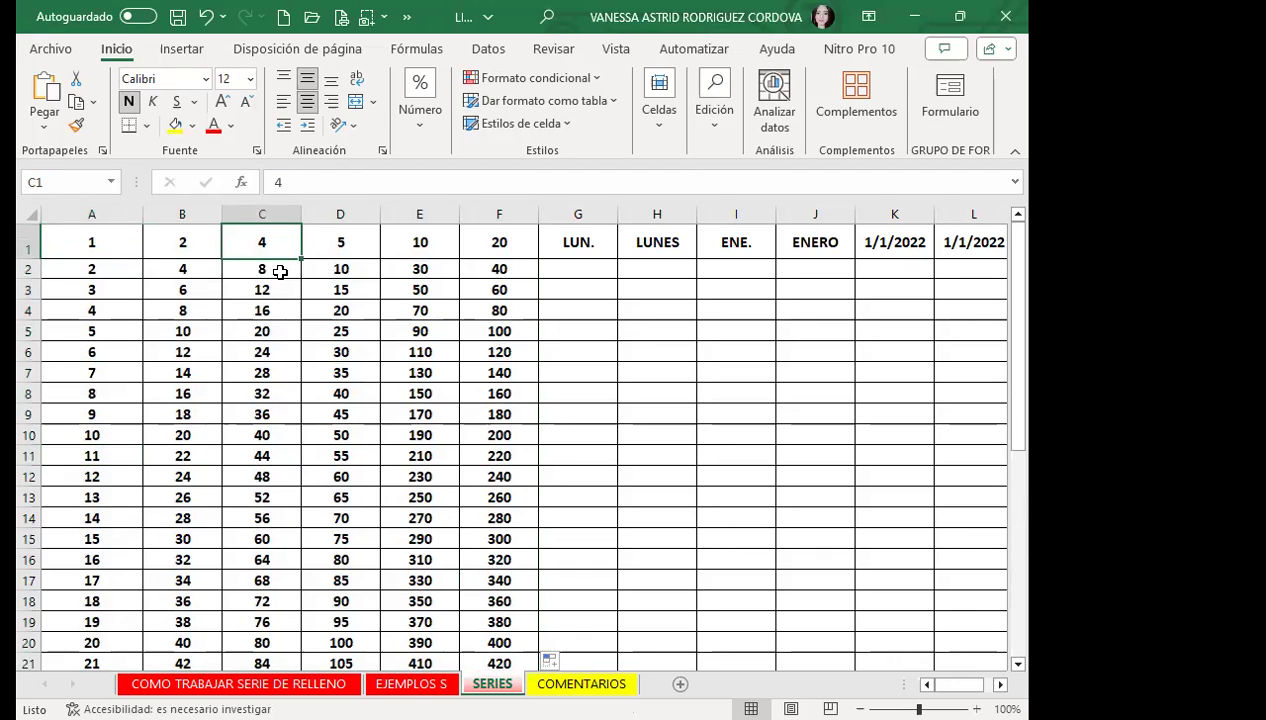
{"action": "left_click", "coordinate": [349, 244]}
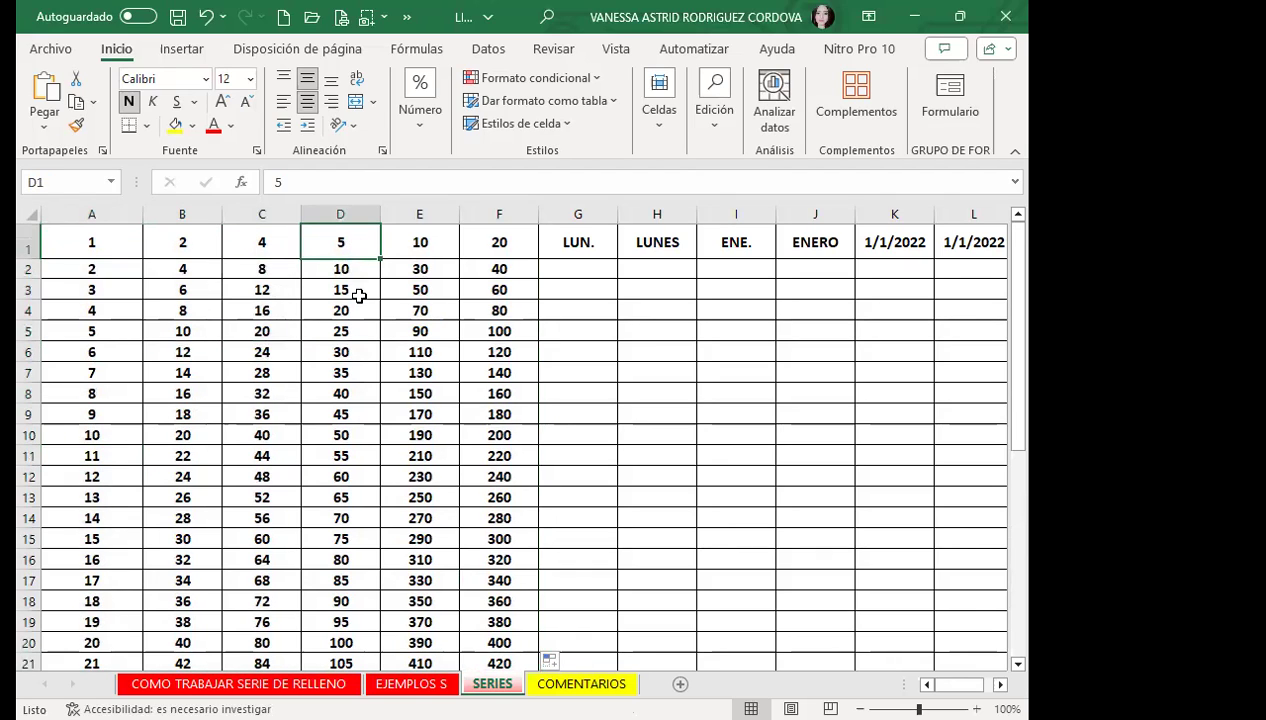
{"action": "left_click_drag", "start_coordinate": [355, 327], "coordinate": [355, 350]}
{"action": "left_click", "coordinate": [439, 251]}
{"action": "left_click", "coordinate": [429, 271]}
{"action": "left_click", "coordinate": [436, 296], "text": "shift"}
{"action": "left_click", "coordinate": [497, 248]}
{"action": "left_click", "coordinate": [500, 290]}
{"action": "left_click", "coordinate": [534, 375]}
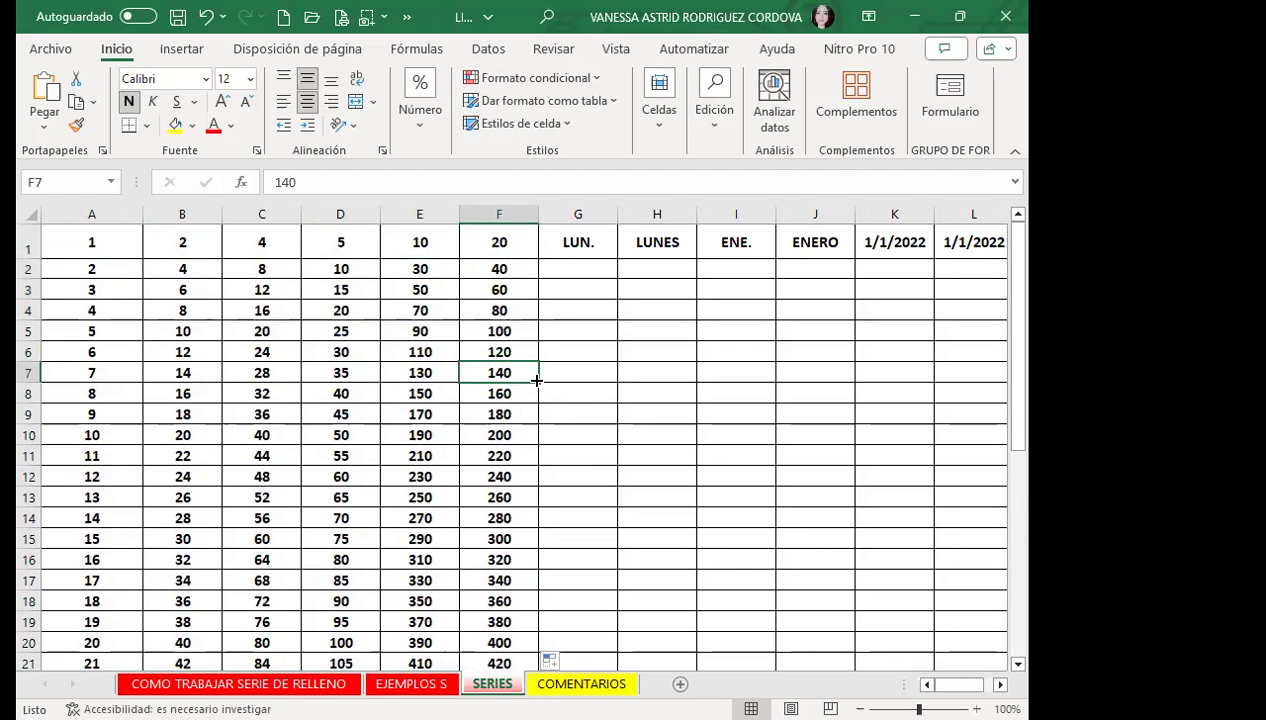
{"action": "left_click", "coordinate": [1000, 684]}
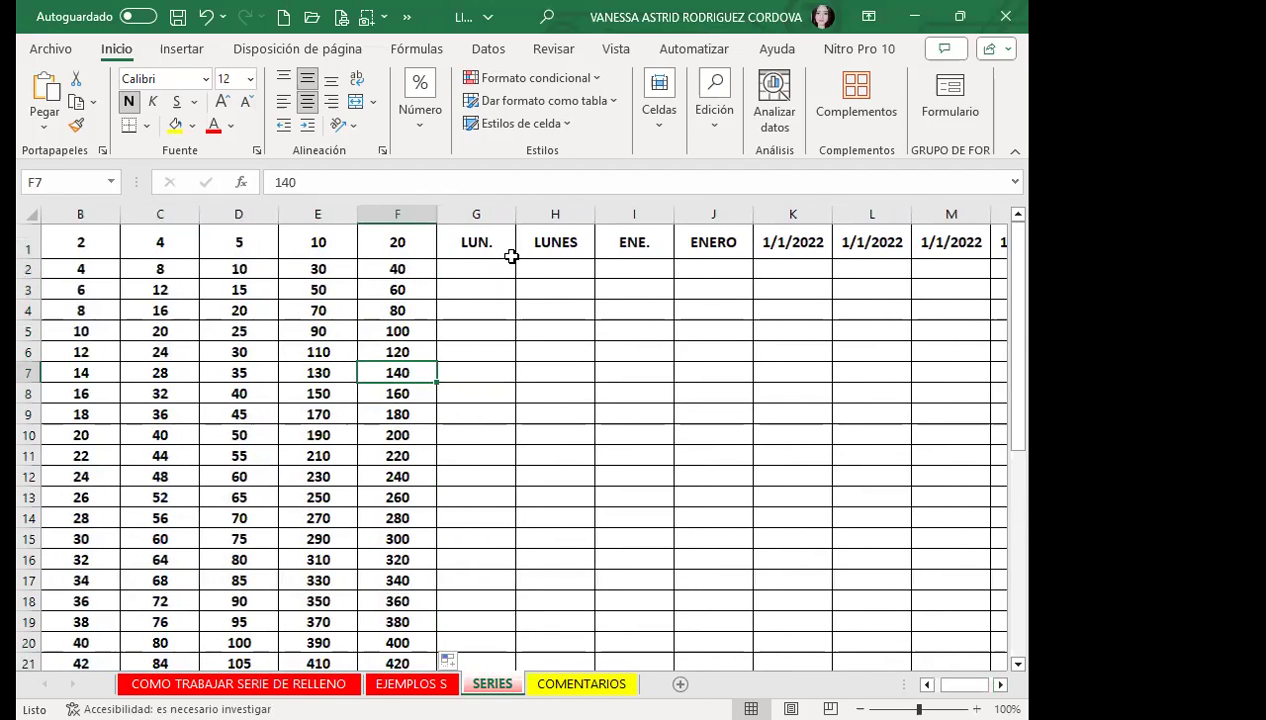
Auto-fill the LUN., LUNES, ENE., ENERO headings in G–J down the sheet.
{"action": "left_click_drag", "start_coordinate": [470, 248], "coordinate": [715, 249]}
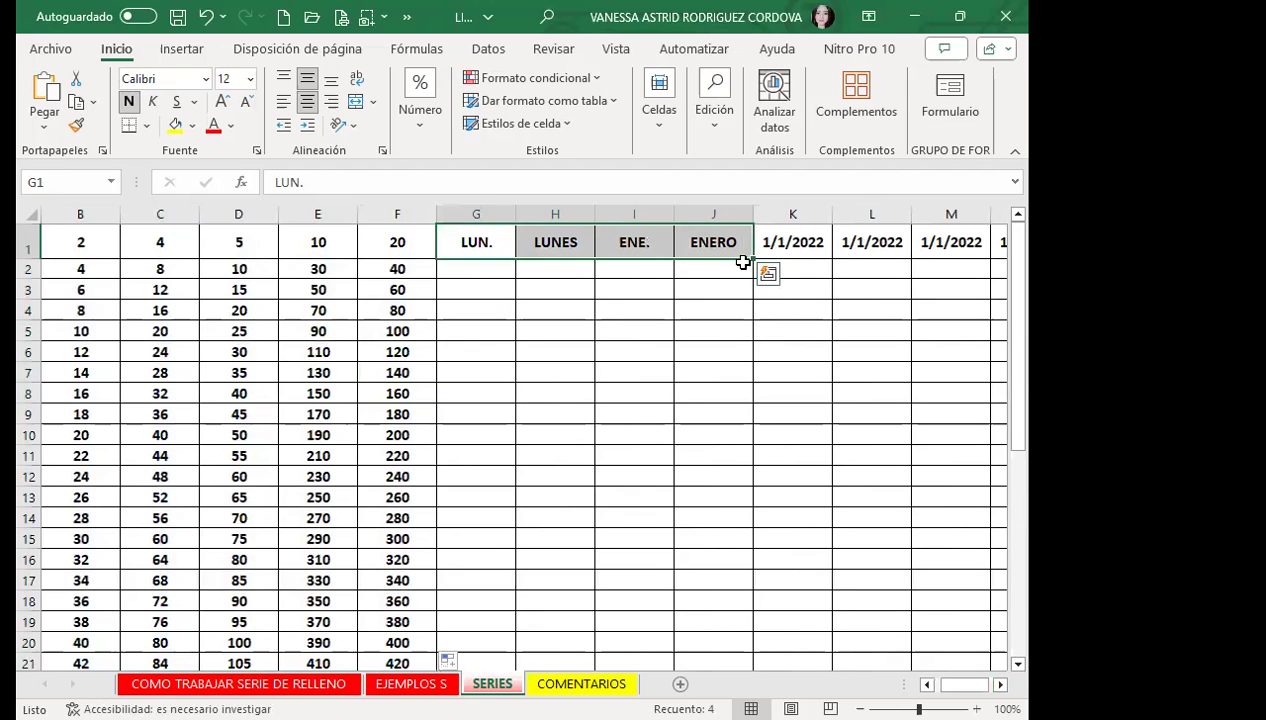
{"action": "double_click", "coordinate": [756, 258]}
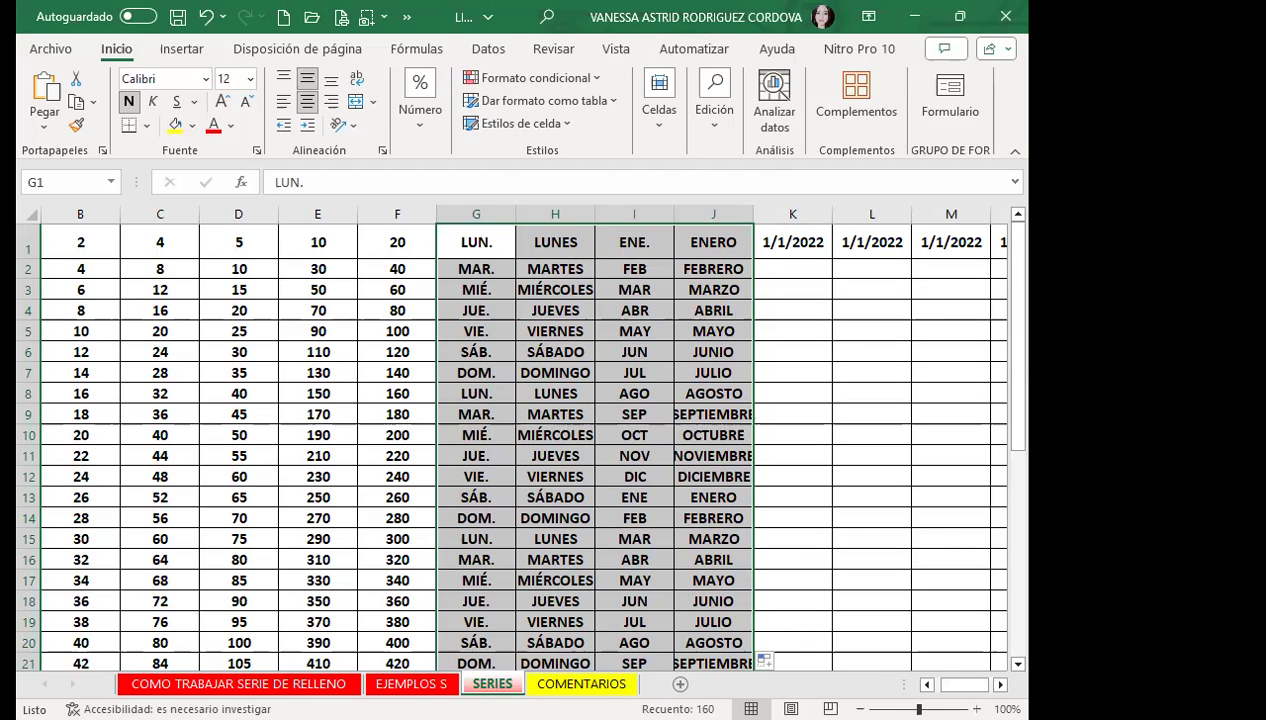
{"action": "left_click", "coordinate": [440, 580]}
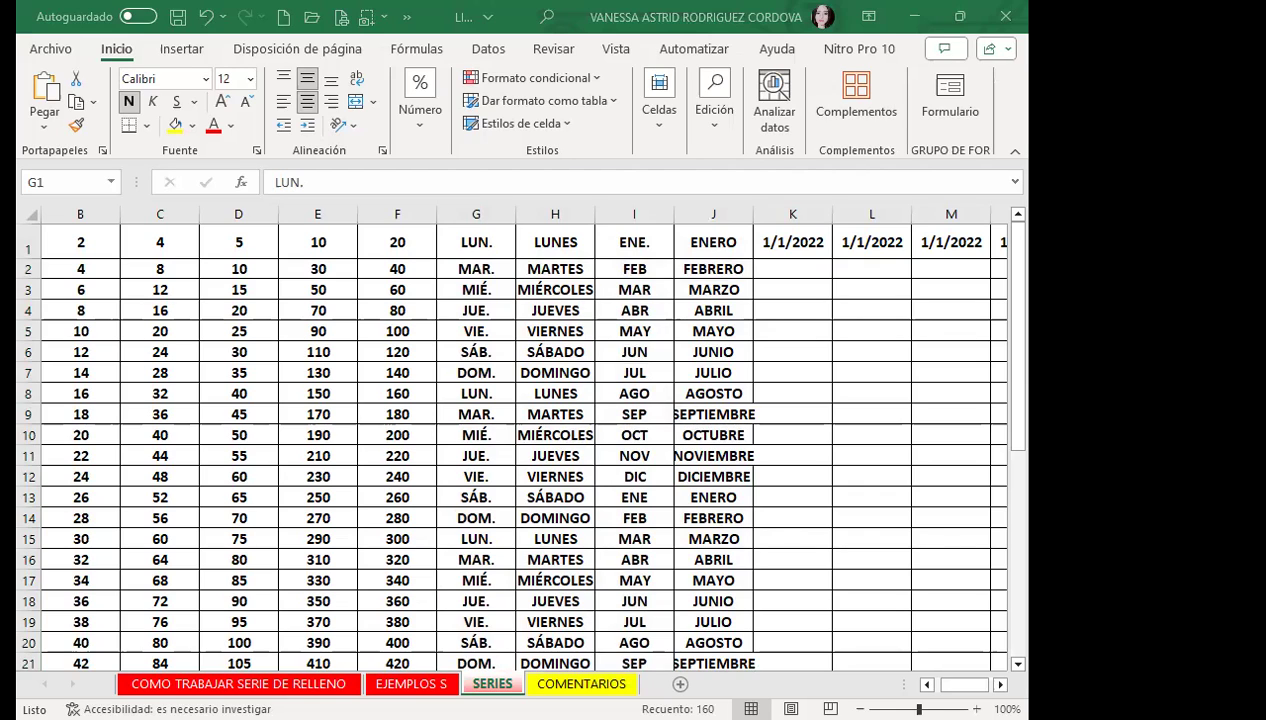
Check the DOMINGO value in H7 and the VIE. value in G12.
{"action": "left_click", "coordinate": [579, 368]}
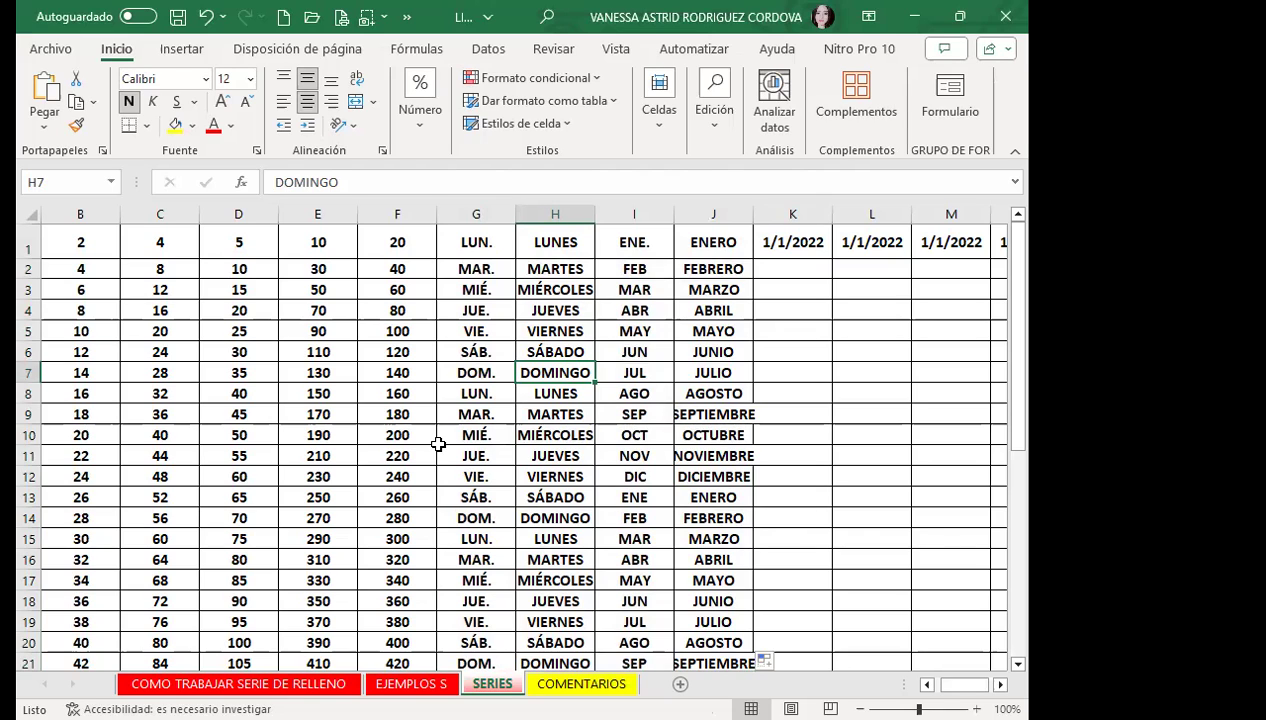
{"action": "left_click", "coordinate": [481, 470]}
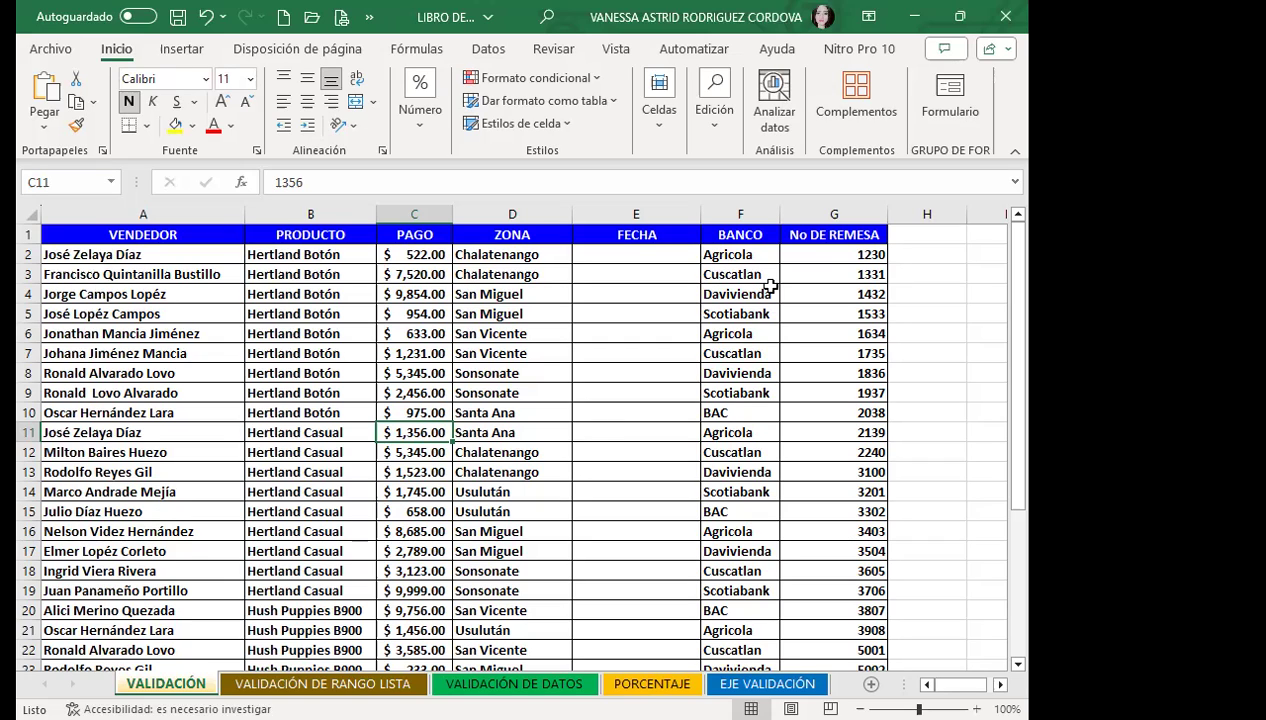
Select the FECHA cells and open Datos > Validación de datos for them.
{"action": "left_click", "coordinate": [607, 288]}
{"action": "left_click", "coordinate": [594, 389]}
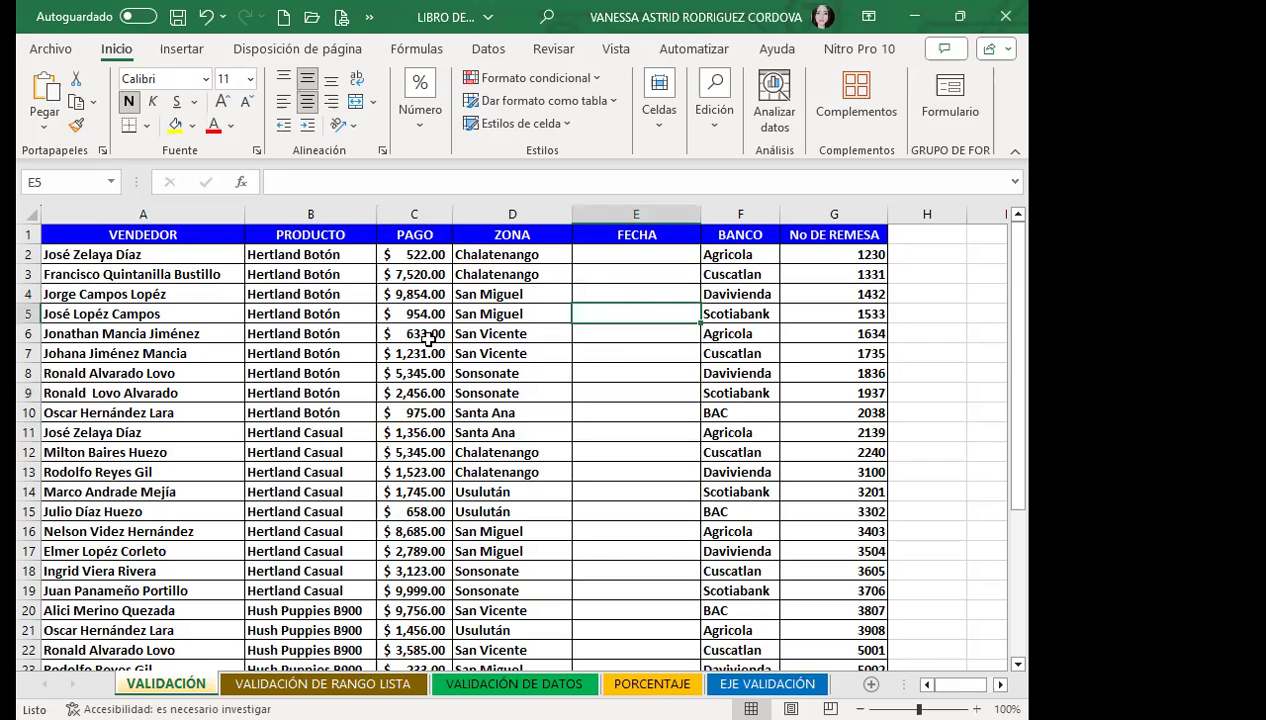
{"action": "left_click", "coordinate": [628, 376]}
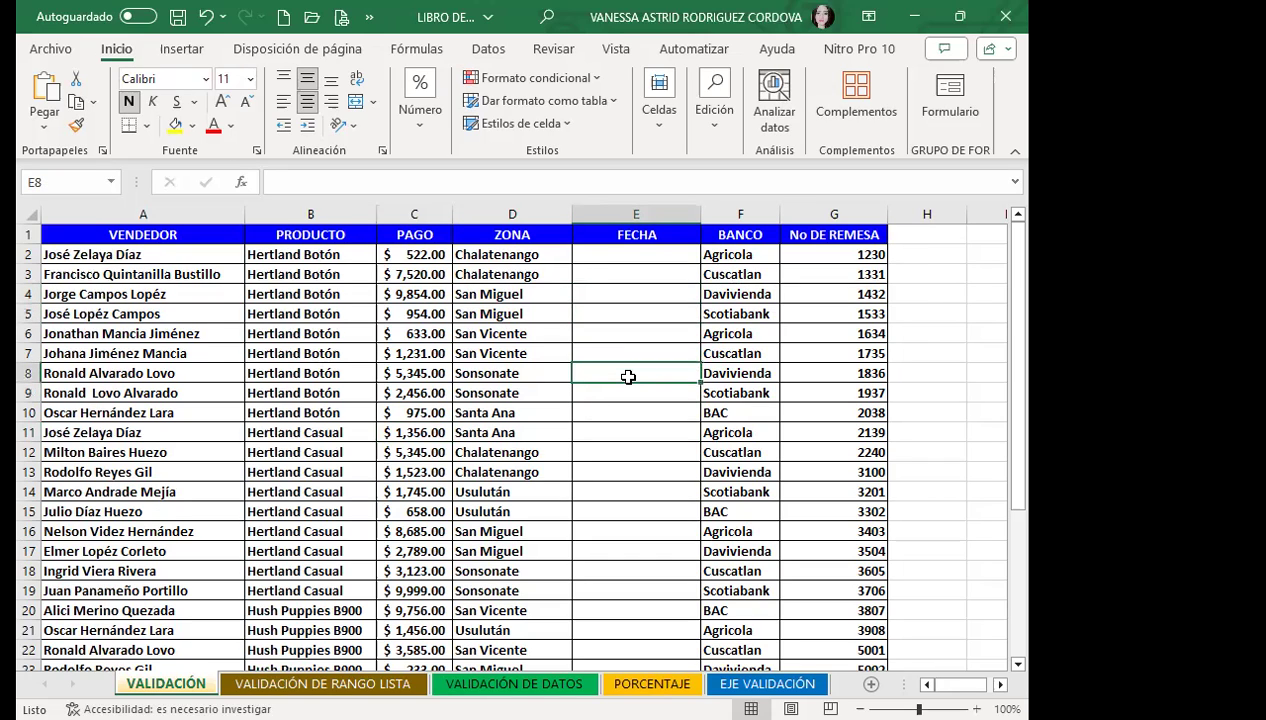
{"action": "mouse_move", "coordinate": [649, 252]}
{"action": "left_mouse_down"}
{"action": "mouse_move", "coordinate": [640, 664]}
{"action": "mouse_move", "coordinate": [703, 648]}
{"action": "left_mouse_up"}
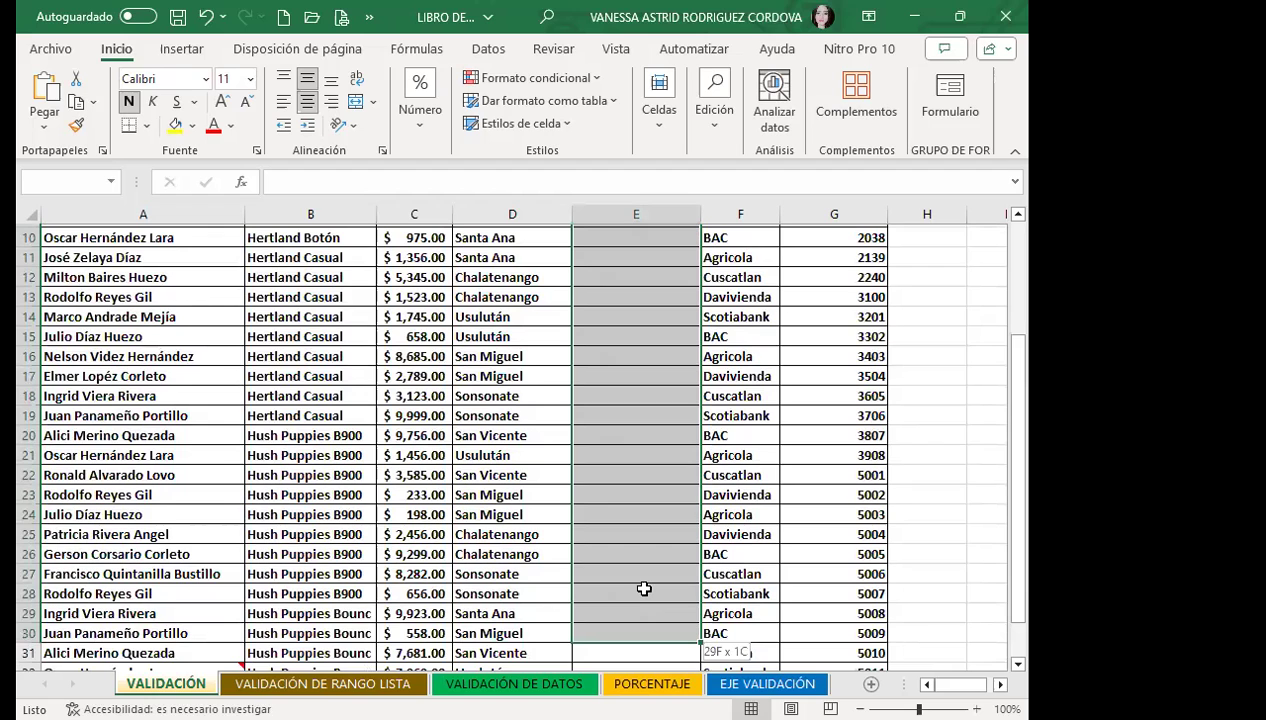
{"action": "scroll", "coordinate": [333, 494], "scroll_direction": "up", "scroll_amount": 2}
{"action": "scroll", "coordinate": [254, 452], "scroll_direction": "up", "scroll_amount": 1}
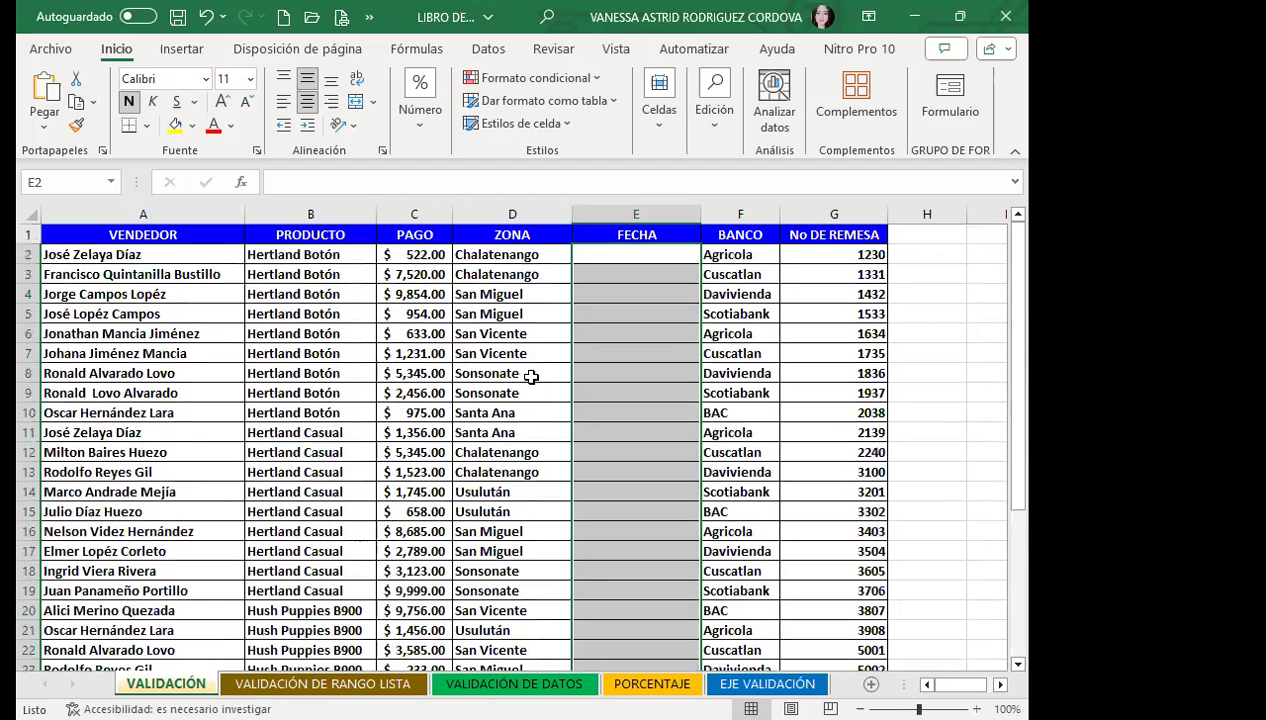
{"action": "left_click", "coordinate": [486, 50]}
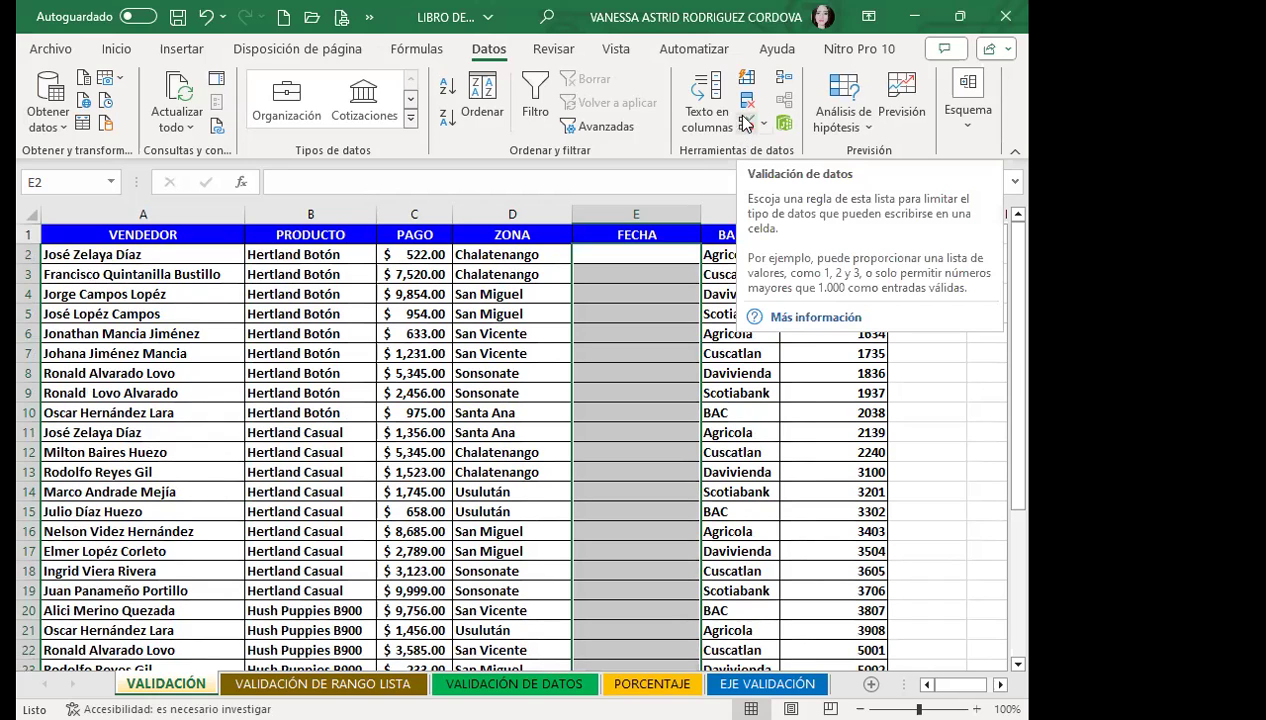
{"action": "left_click", "coordinate": [745, 126]}
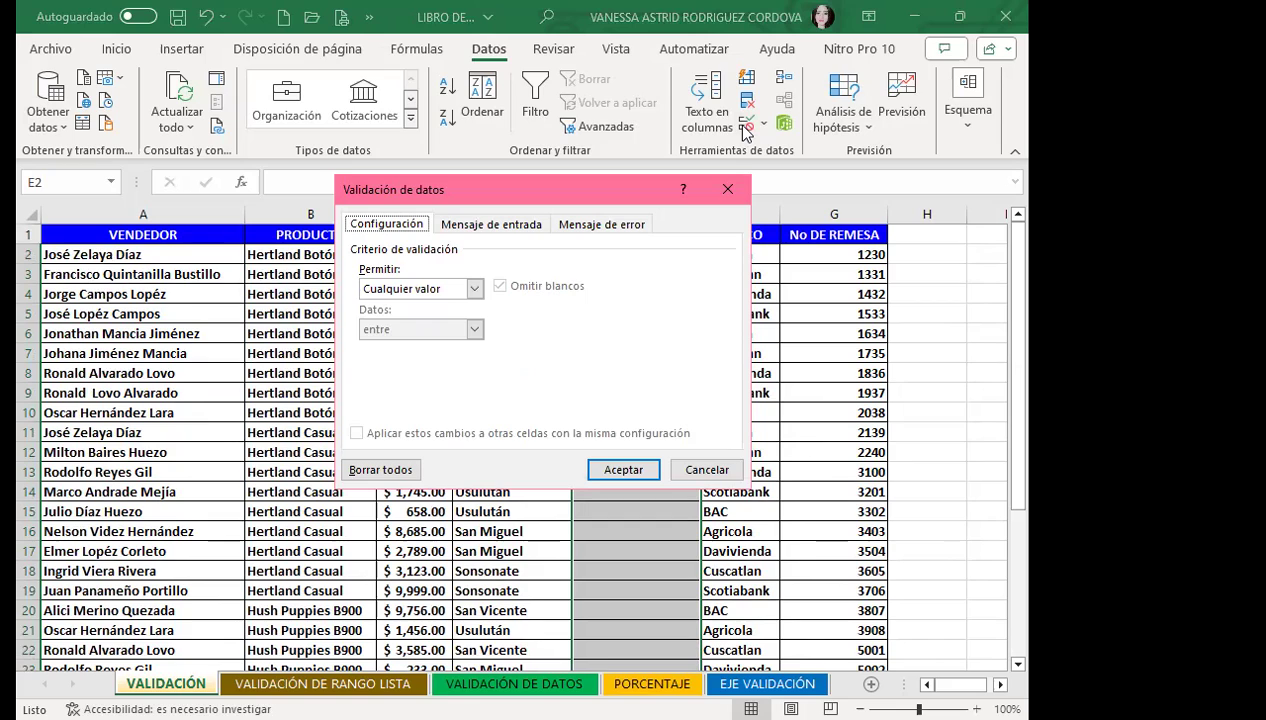
Review the input message and error alert tabs, keep the Alto style, and close with Aceptar.
{"action": "left_click", "coordinate": [461, 229]}
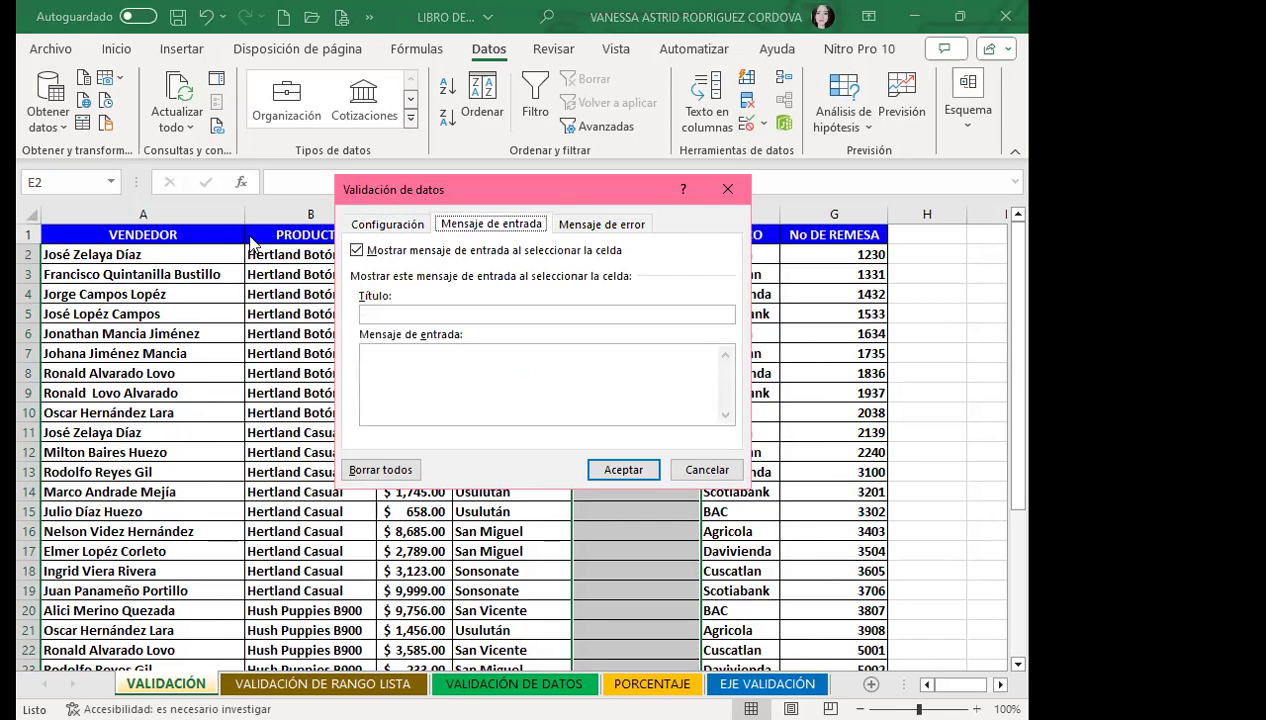
{"action": "left_click", "coordinate": [578, 224]}
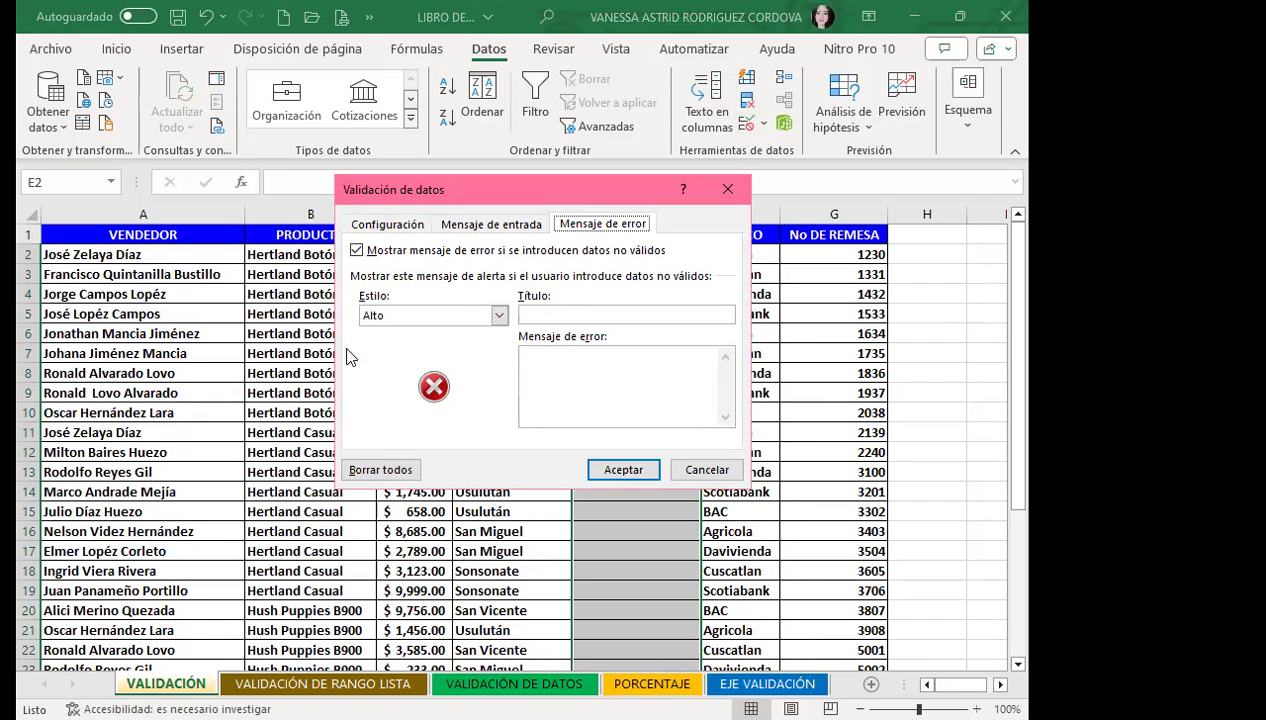
{"action": "left_click", "coordinate": [404, 322]}
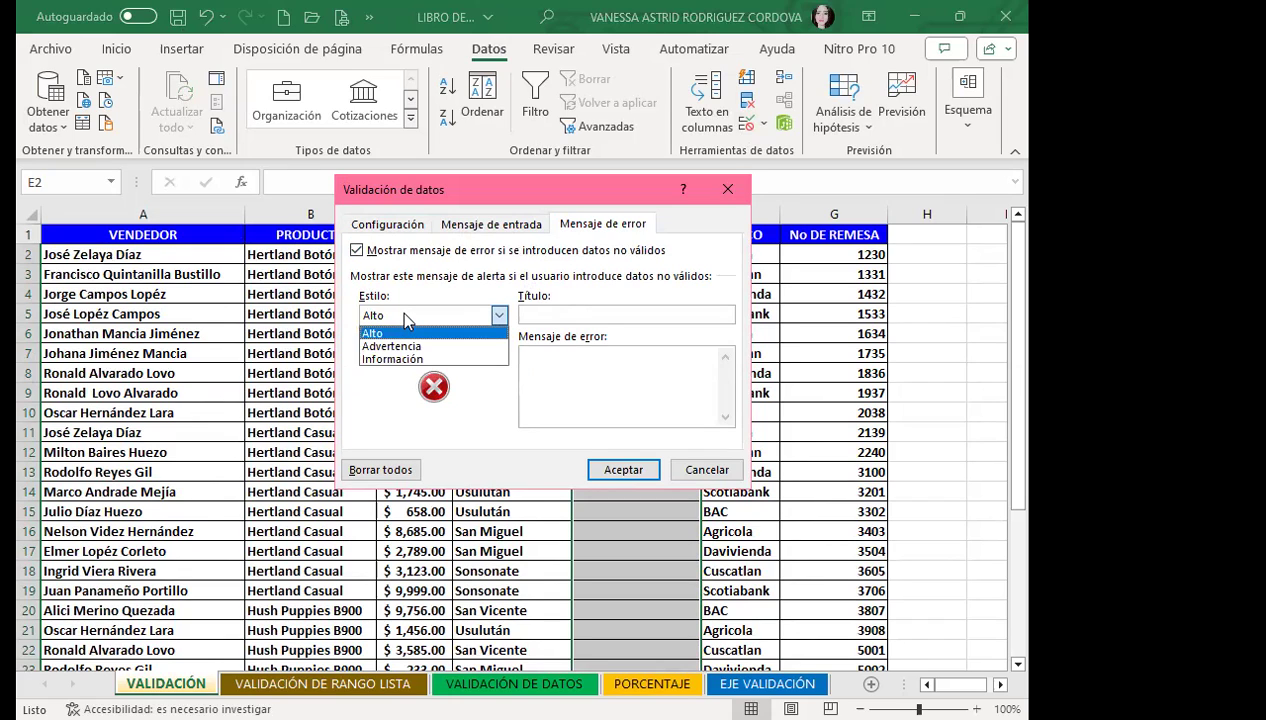
{"action": "left_click", "coordinate": [405, 318]}
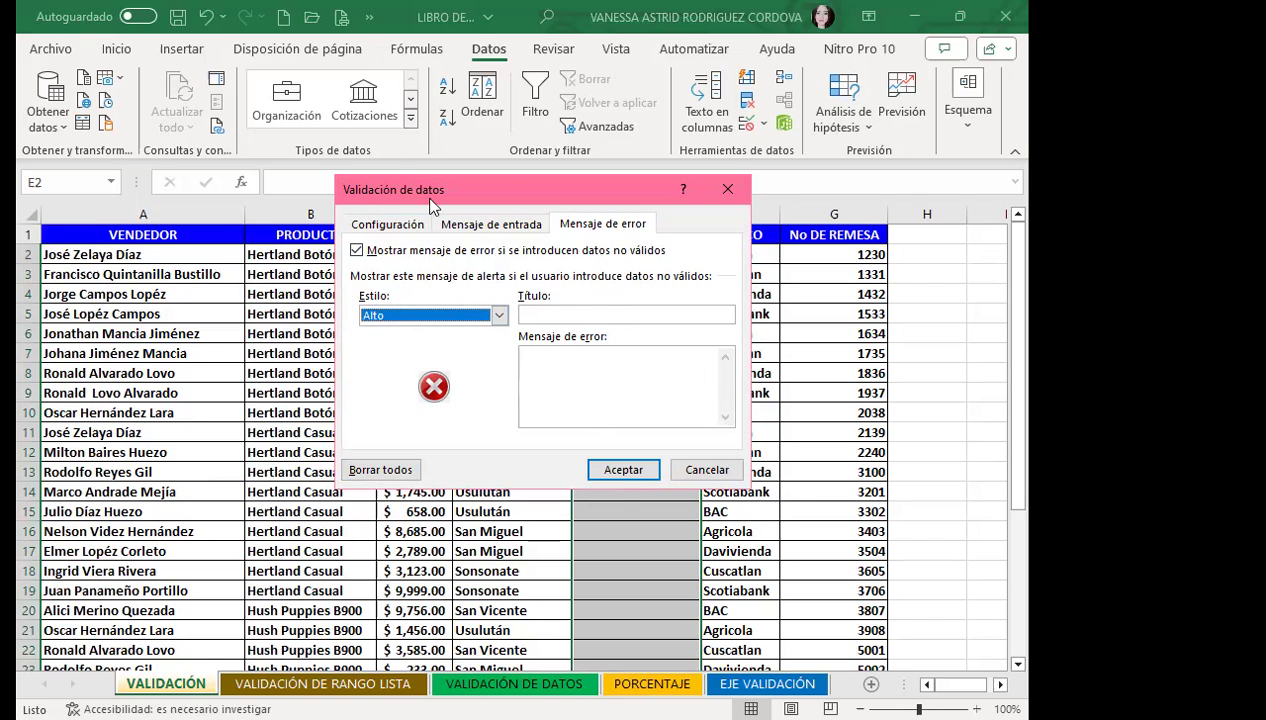
{"action": "left_click", "coordinate": [624, 230]}
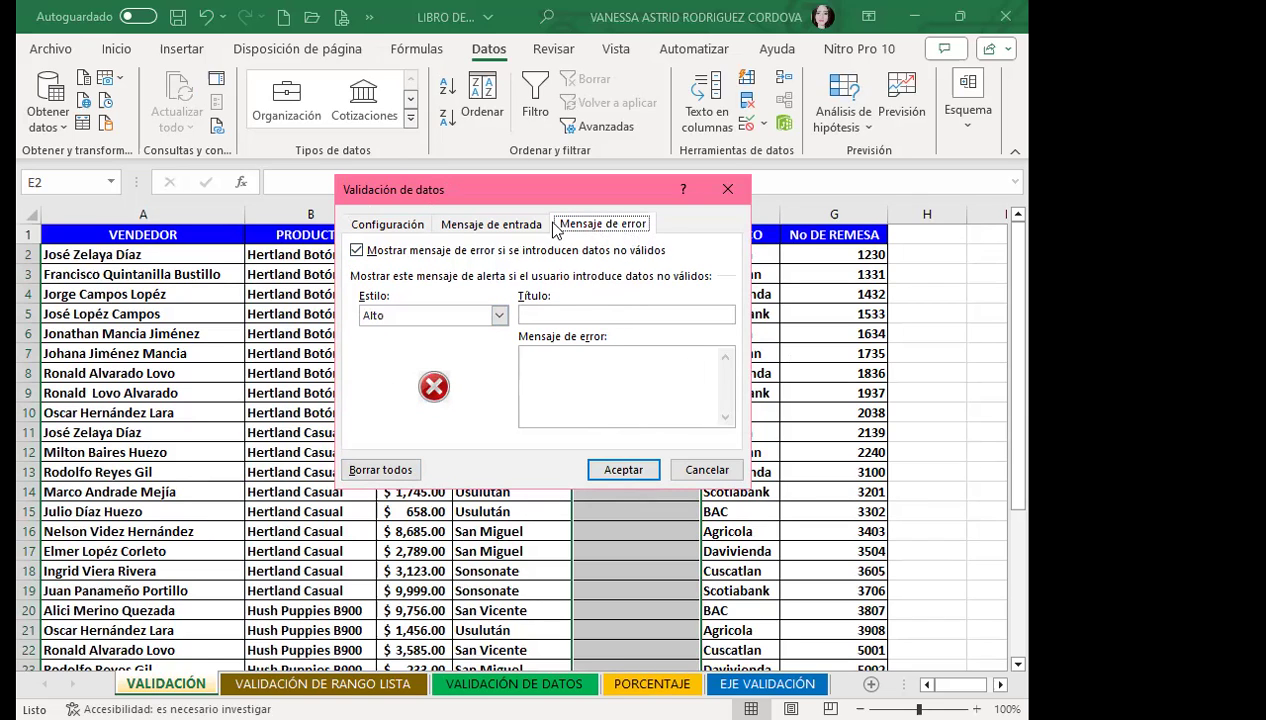
{"action": "left_click", "coordinate": [622, 476]}
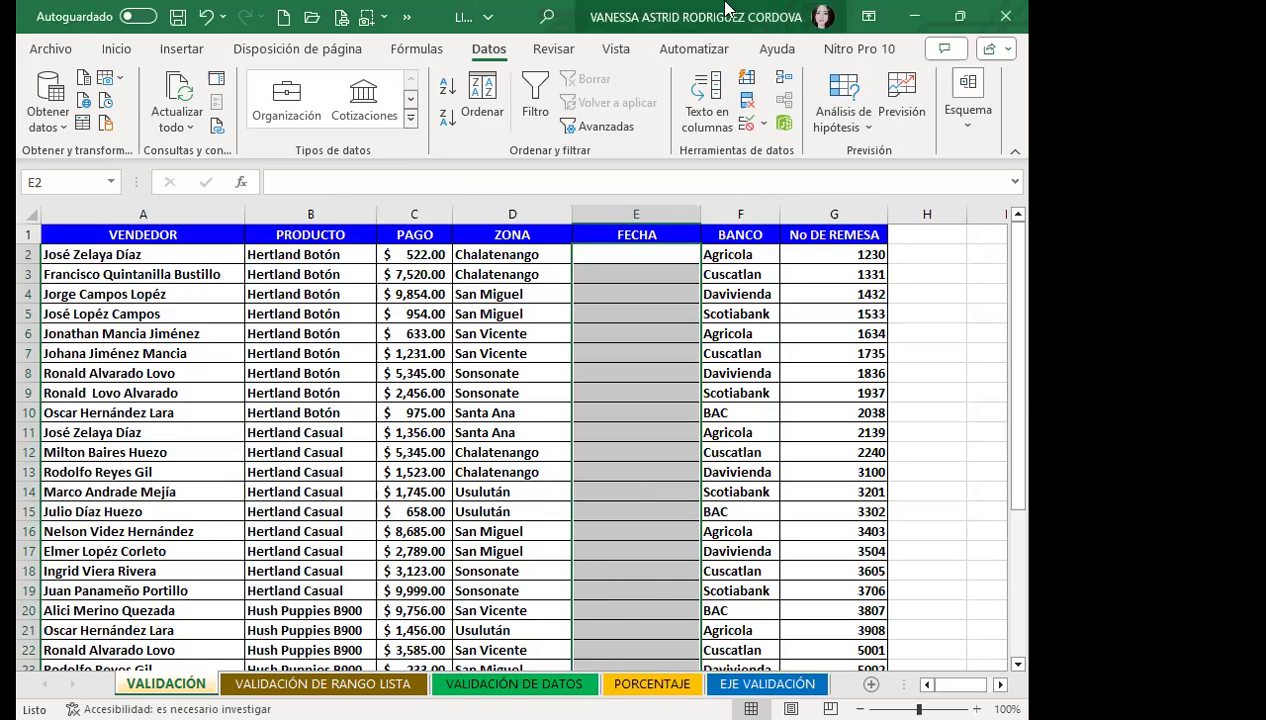
Reopen Validación de datos, cancel once, reopen it, browse the message tabs, and return to Configuración.
{"action": "left_click", "coordinate": [748, 124]}
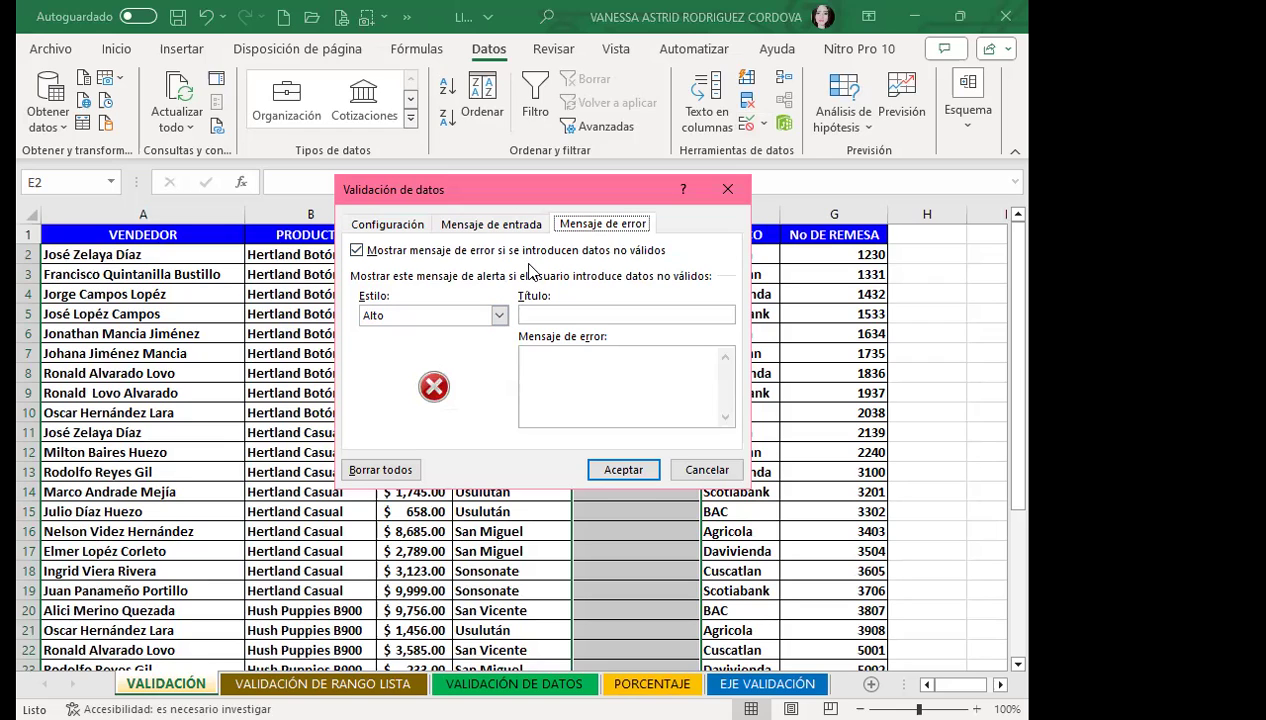
{"action": "left_click", "coordinate": [378, 228]}
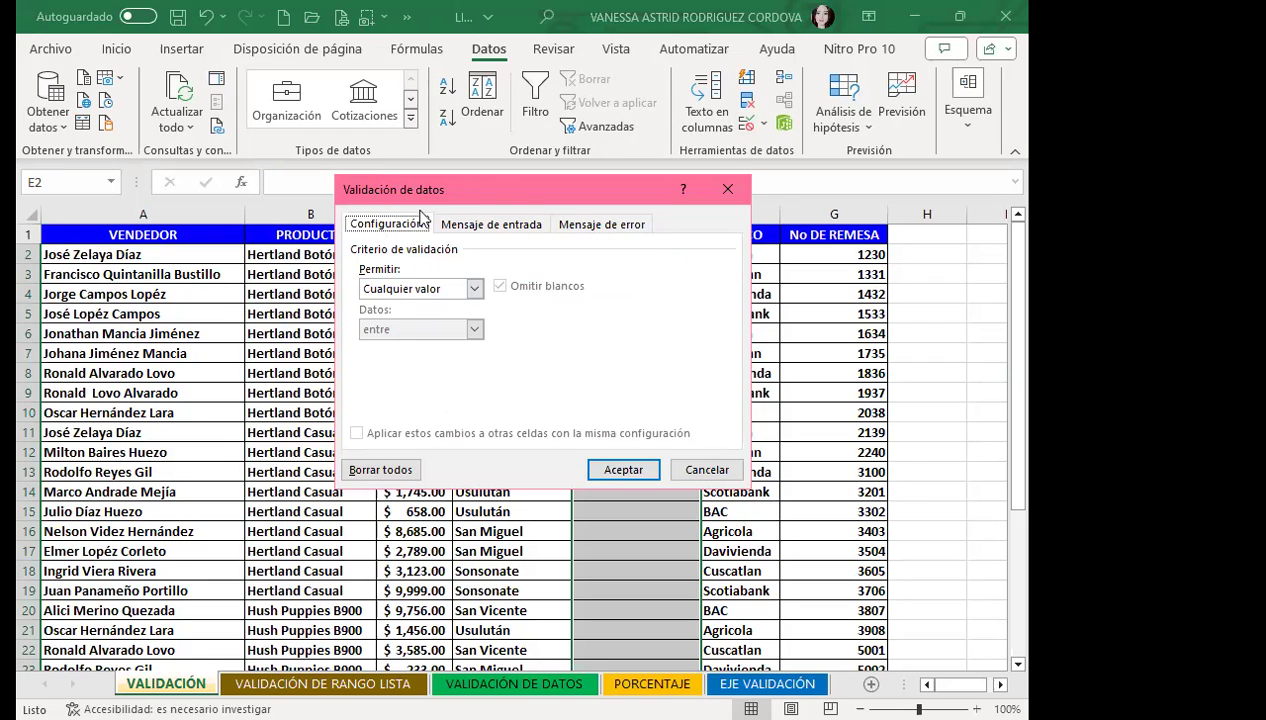
{"action": "left_click", "coordinate": [710, 470]}
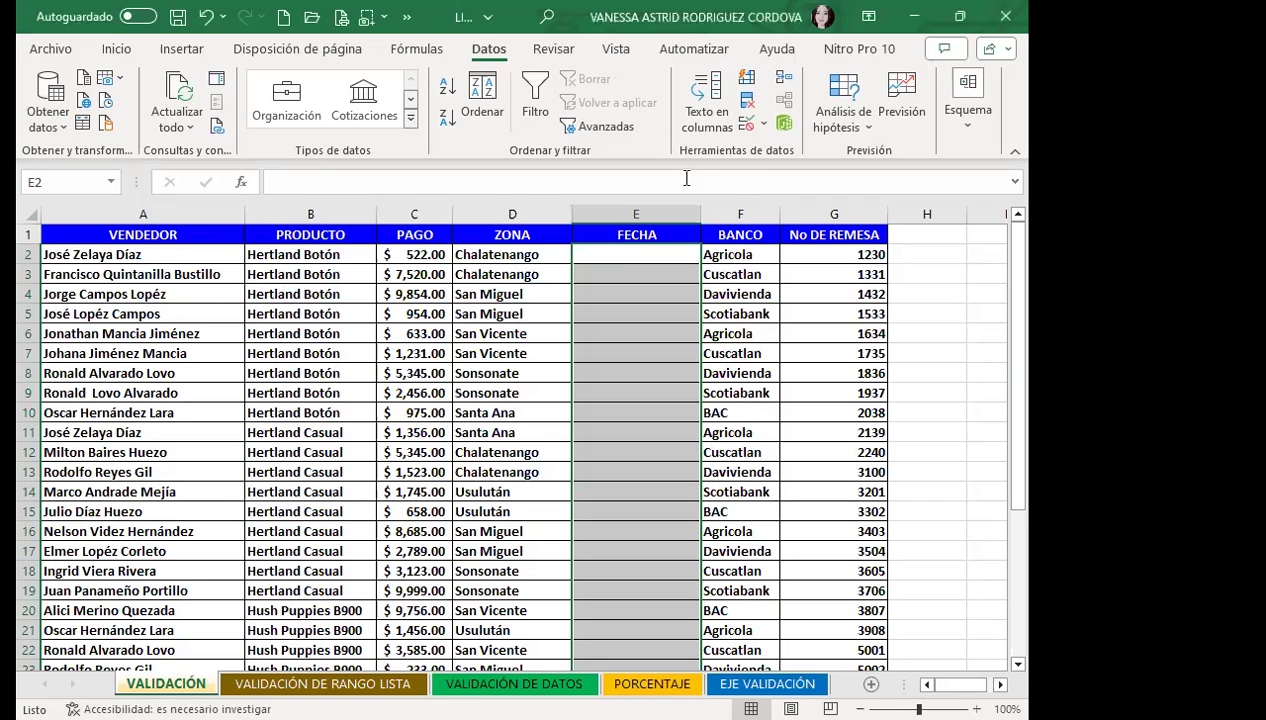
{"action": "left_click", "coordinate": [749, 122]}
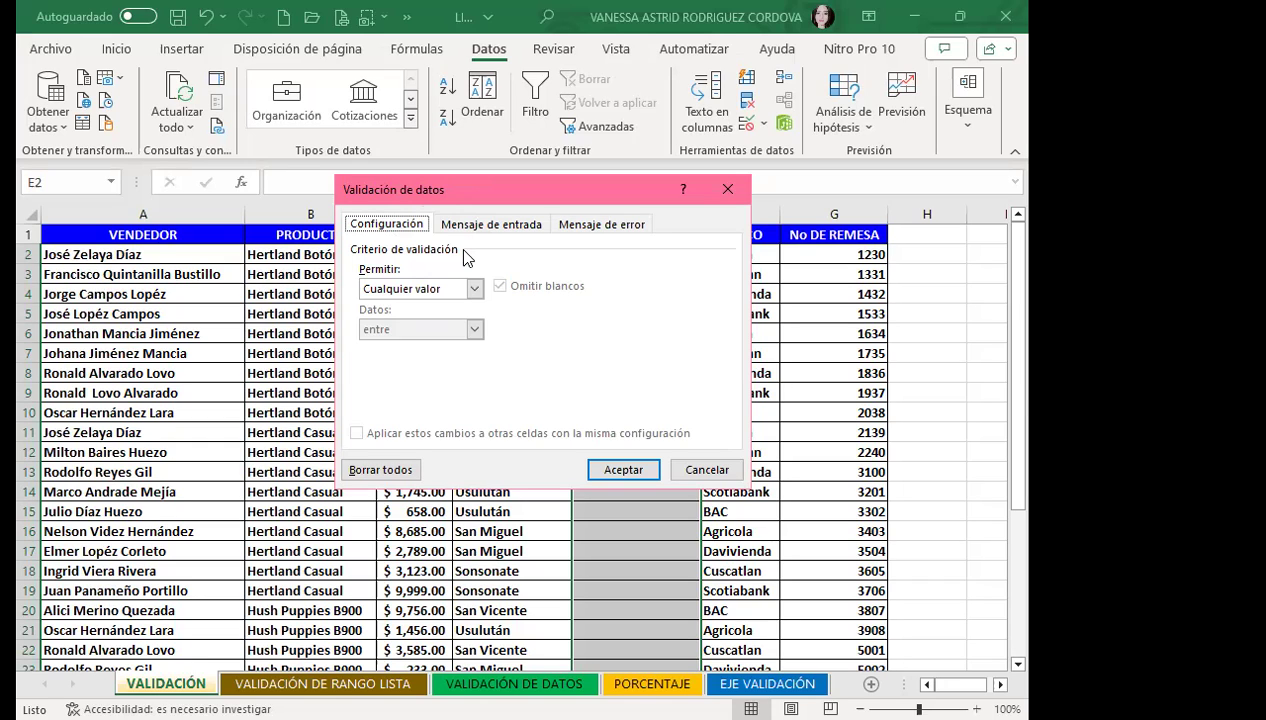
{"action": "left_click", "coordinate": [493, 226]}
{"action": "left_click", "coordinate": [587, 226]}
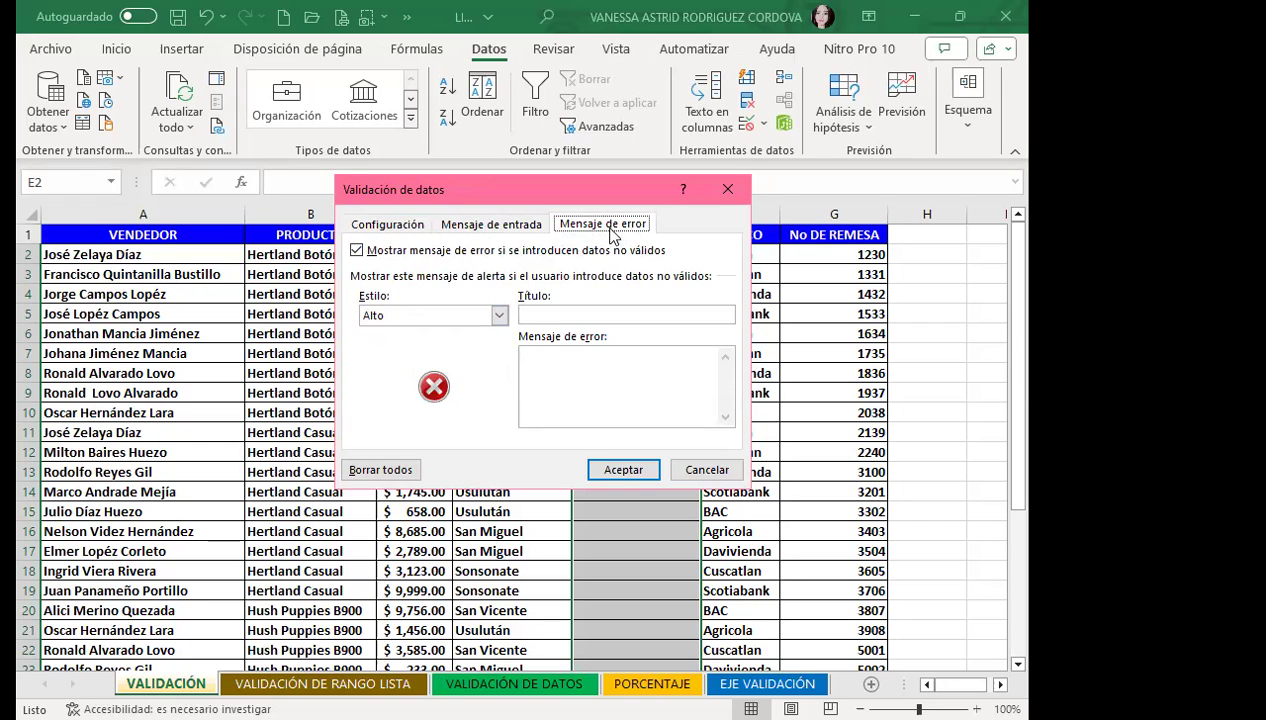
{"action": "left_click", "coordinate": [397, 226]}
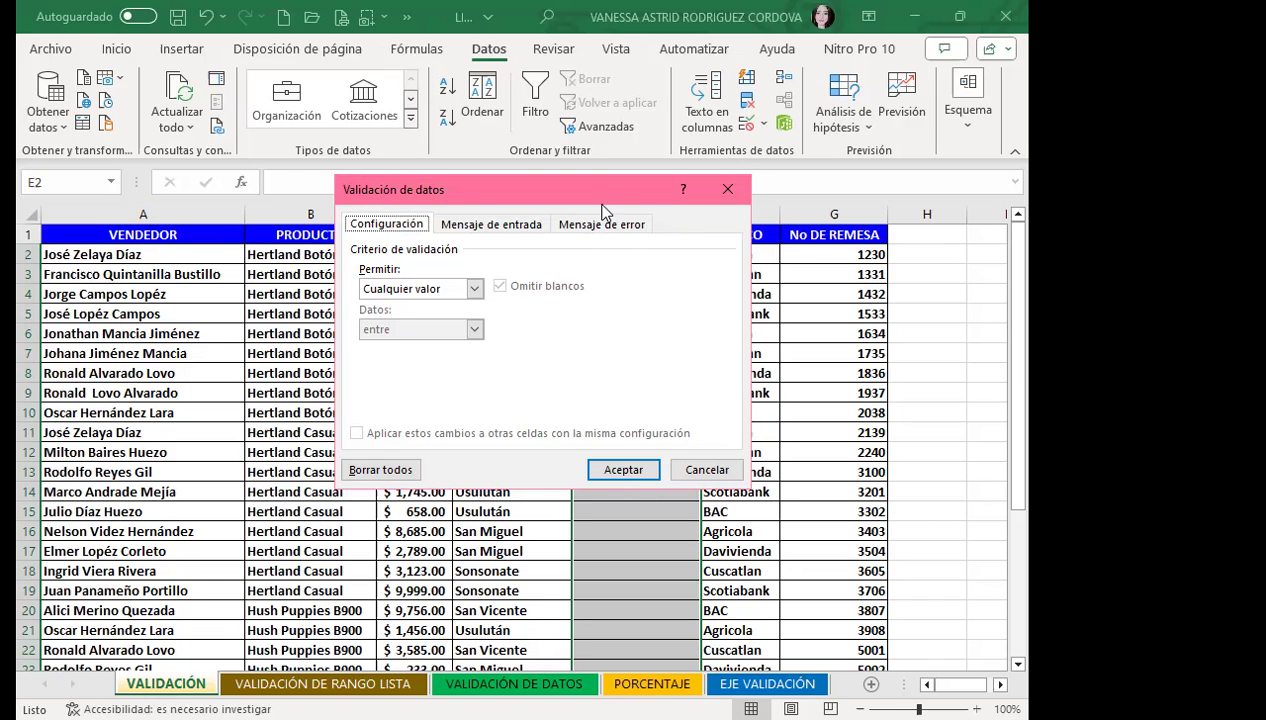
Move the validation dialog clear of column E and show the Permitir data-type list.
{"action": "left_click_drag", "start_coordinate": [400, 189], "coordinate": [196, 149]}
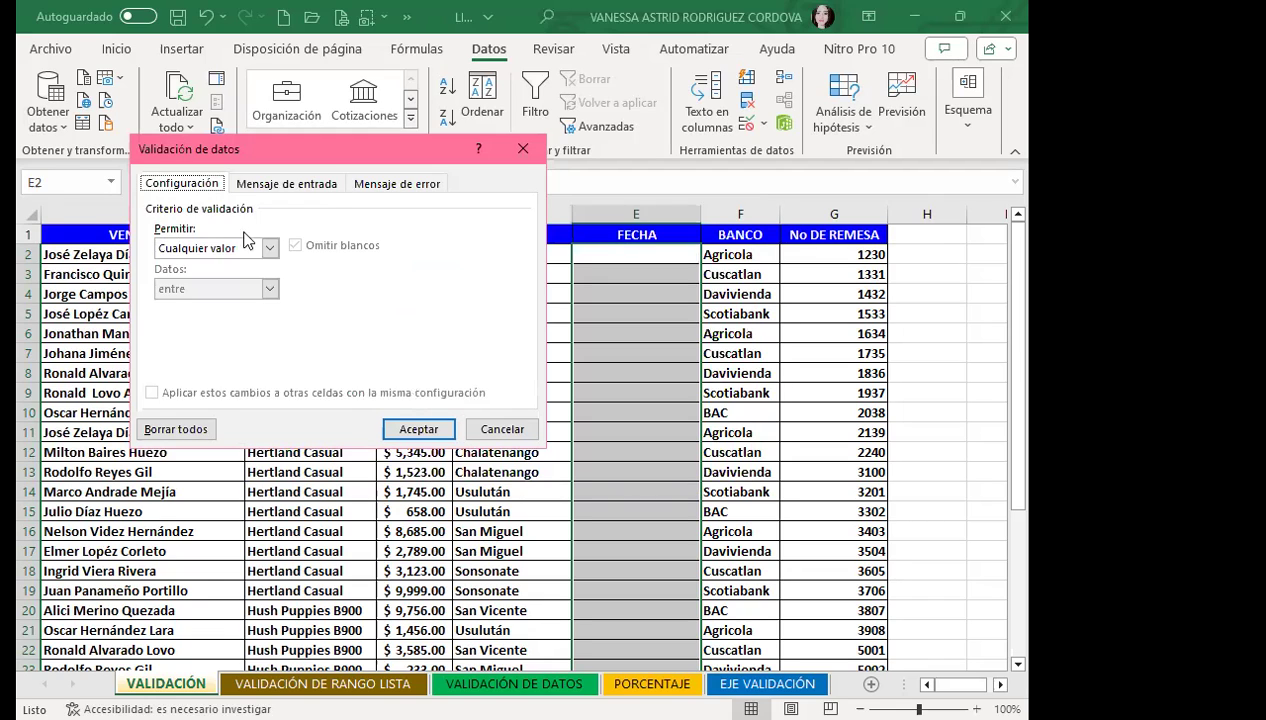
{"action": "left_click", "coordinate": [269, 249]}
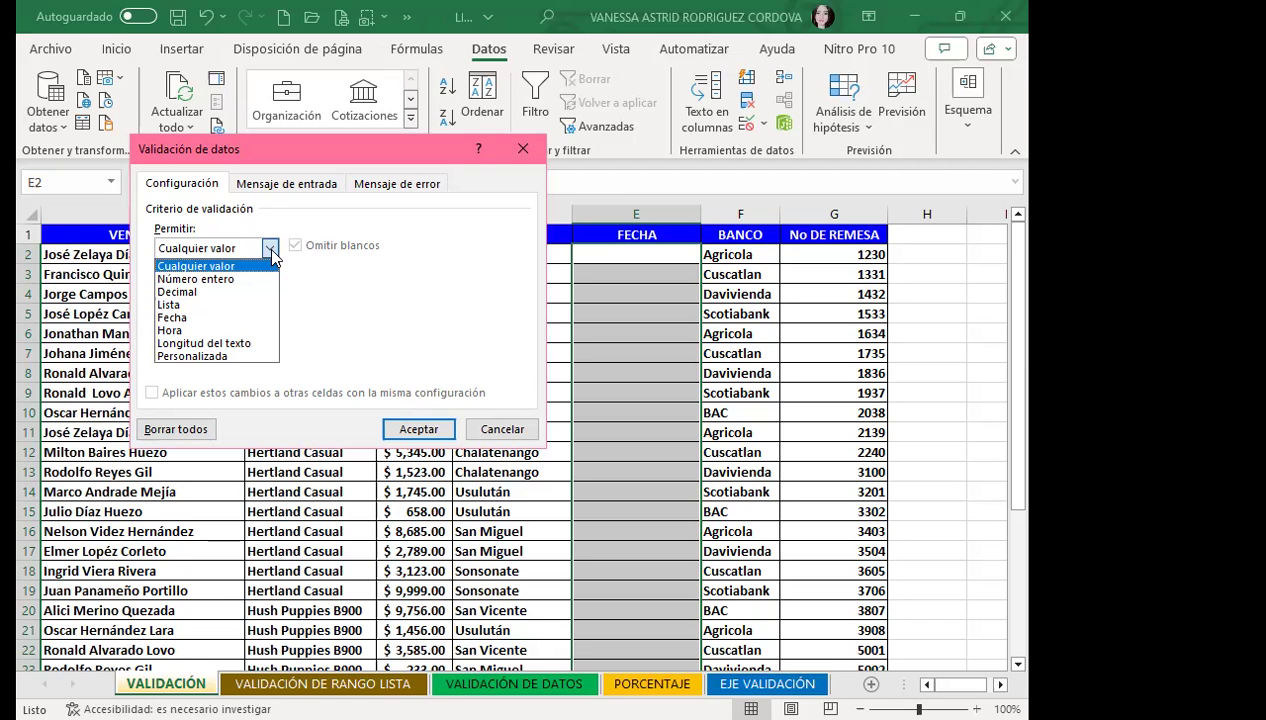
Allow only Fecha entries between 1/9/2023 and 30/9/2023 in the FECHA validation settings.
{"action": "left_click", "coordinate": [166, 319]}
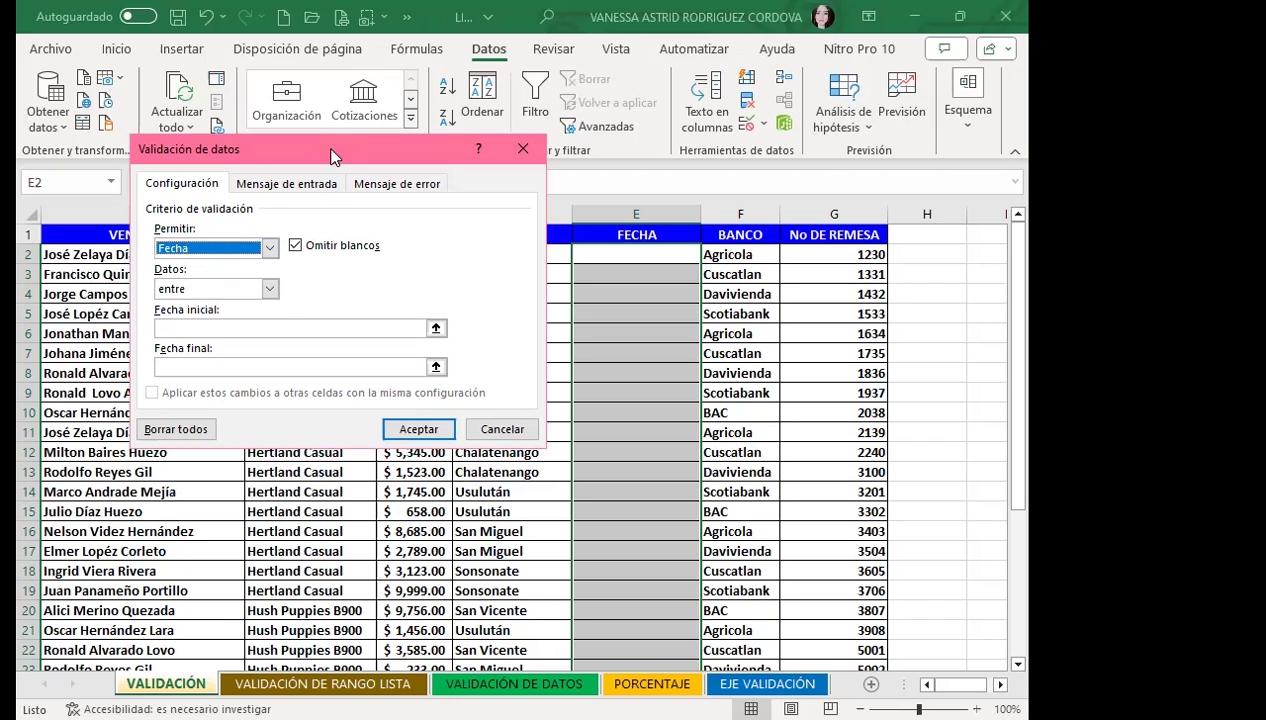
{"action": "left_click_drag", "start_coordinate": [333, 157], "coordinate": [435, 116]}
{"action": "left_click", "coordinate": [285, 283]}
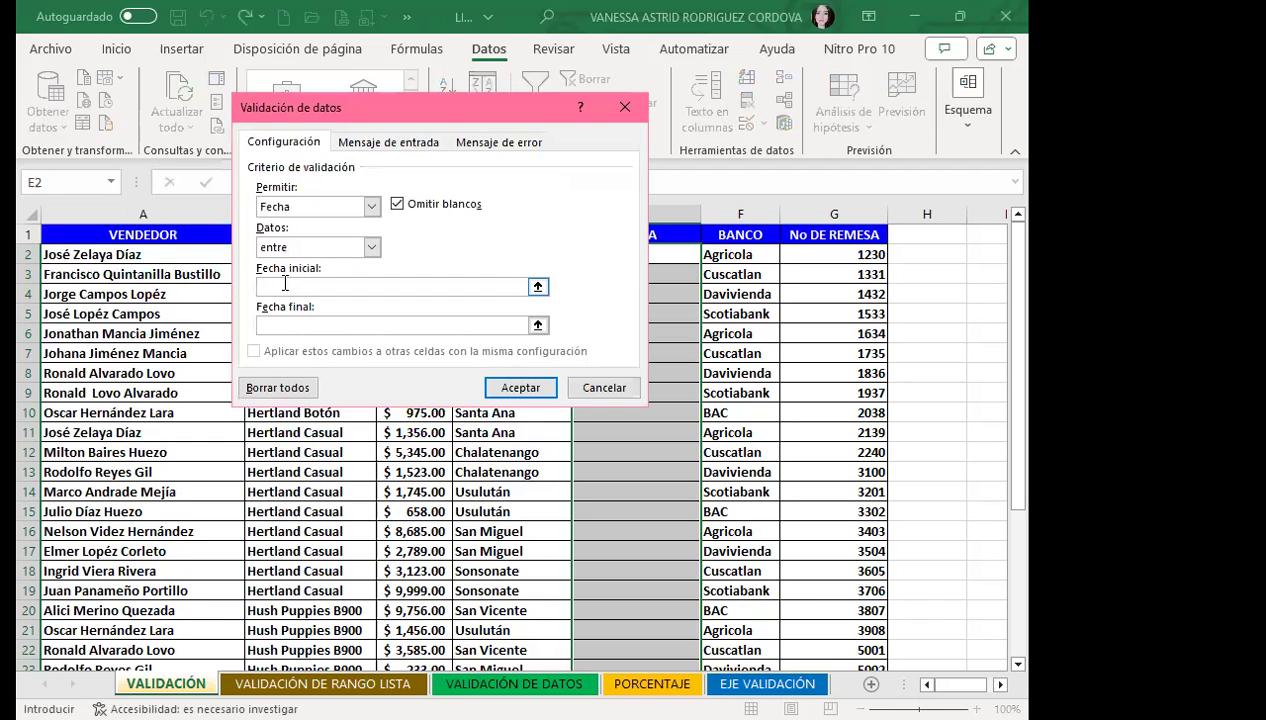
{"action": "type", "text": "1/9/2023"}
{"action": "left_click", "coordinate": [281, 323]}
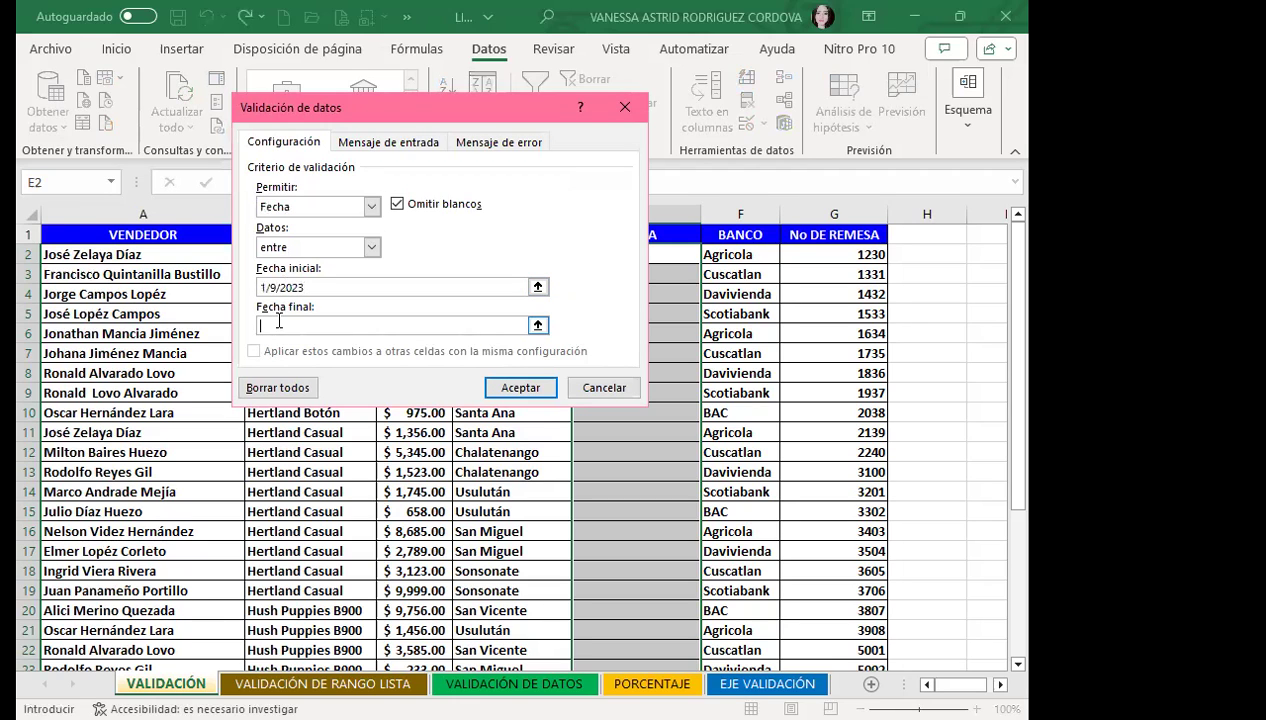
{"action": "type", "text": "30/9/2023"}
{"action": "left_click", "coordinate": [330, 290]}
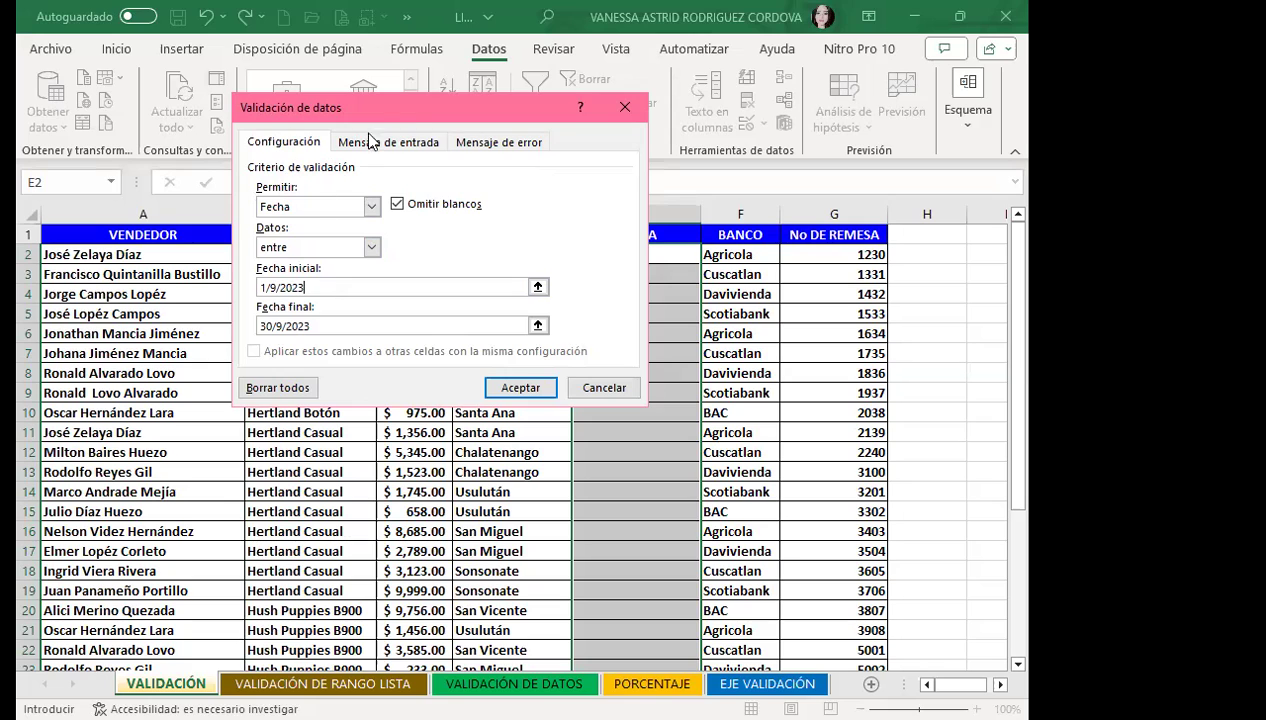
{"action": "left_click_drag", "start_coordinate": [414, 113], "coordinate": [467, 88]}
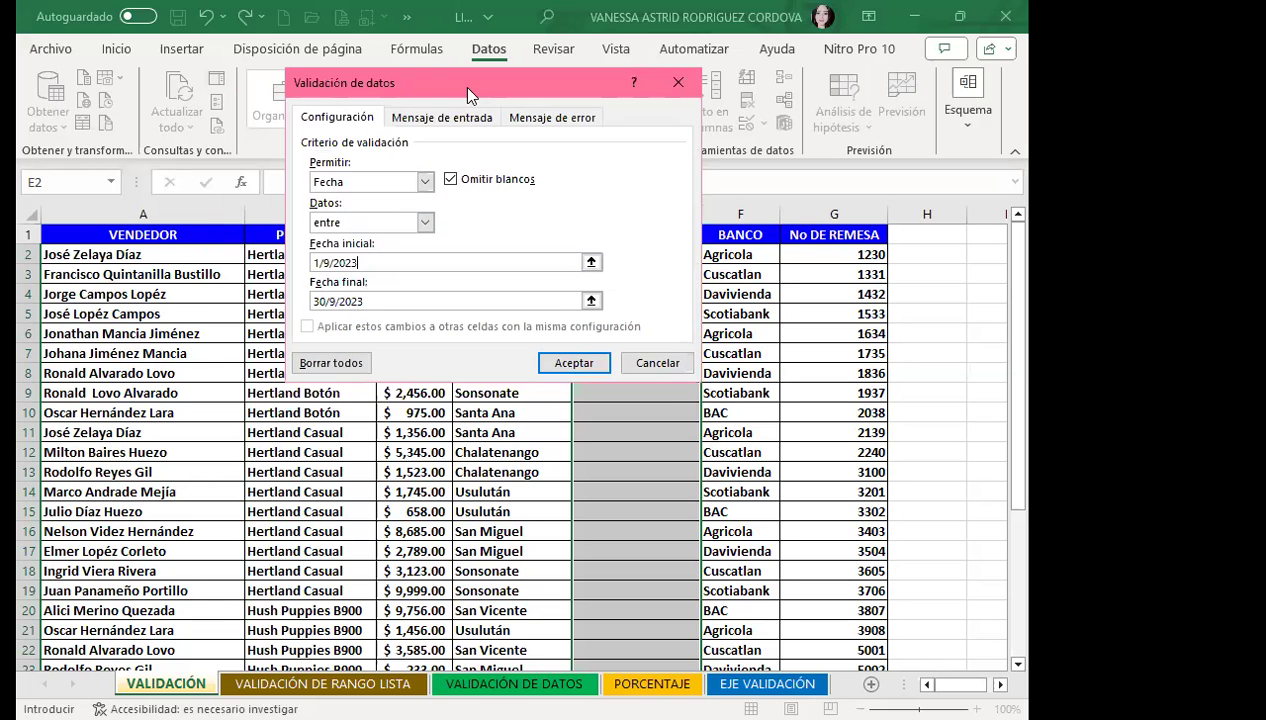
{"action": "left_click", "coordinate": [341, 119]}
Apply the September 2023 date rule and enter the valid test date 1/9/2023 in E2.
{"action": "left_click", "coordinate": [580, 365]}
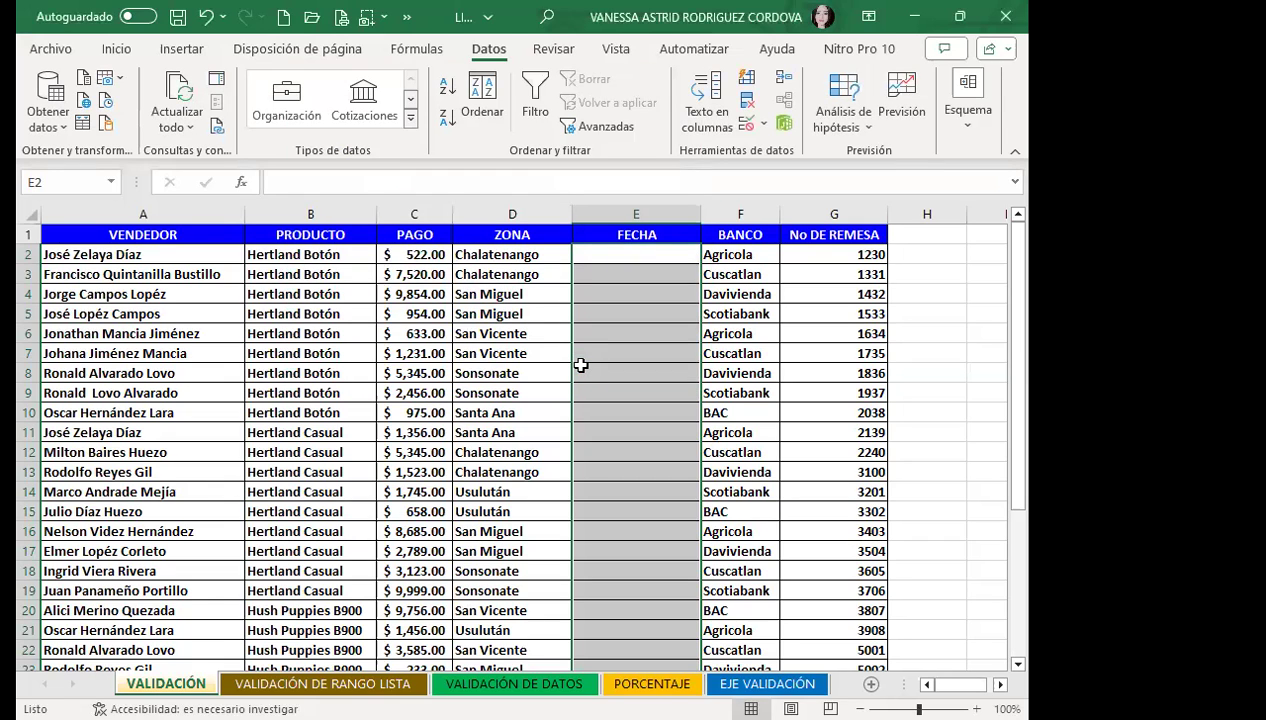
{"action": "left_click", "coordinate": [588, 252]}
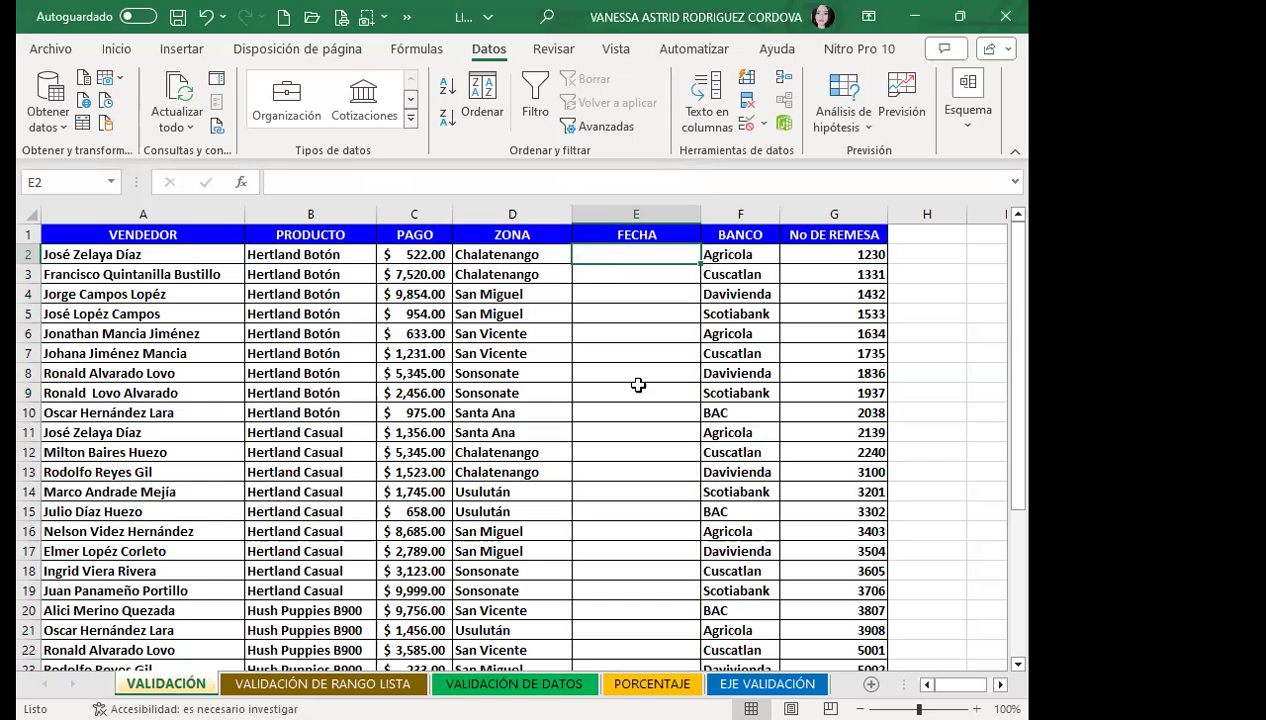
{"action": "type", "text": "1/9/2023"}
{"action": "key", "text": "Return"}
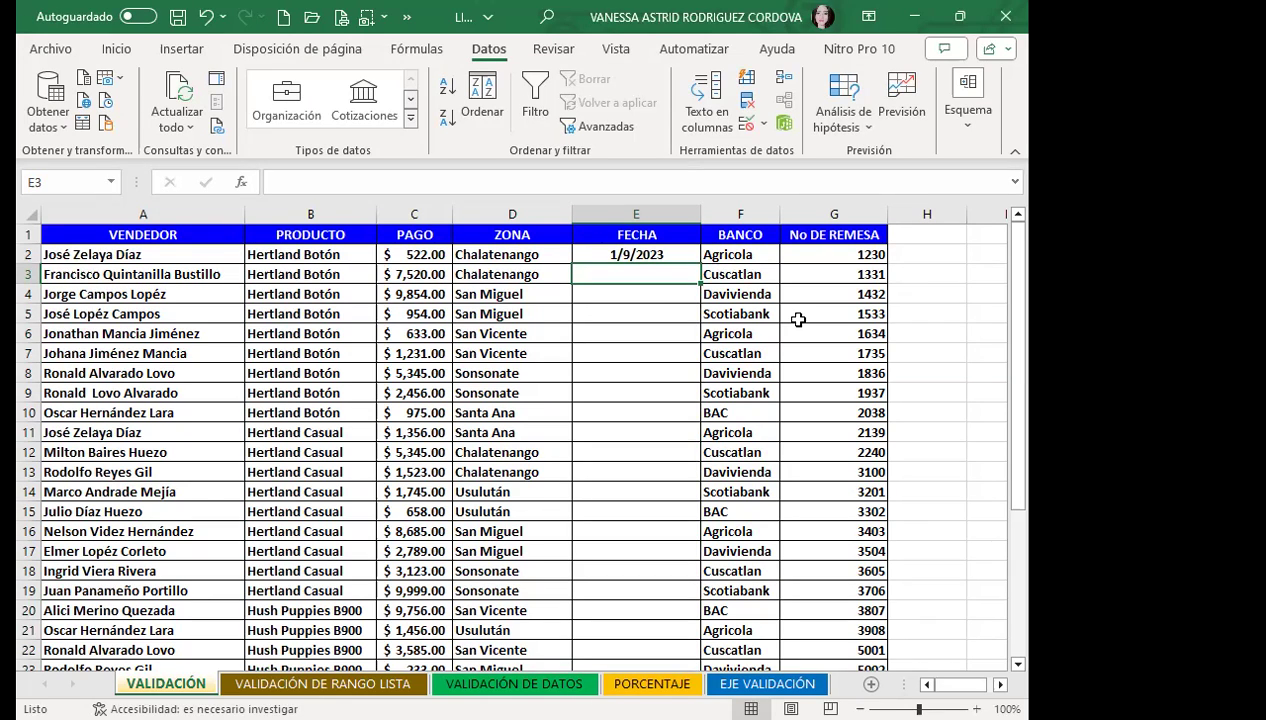
Enter the out-of-range 2/5/2023 in E3, cancel the rejection, and clear E2.
{"action": "type", "text": "2/5/2023"}
{"action": "key", "text": "Return"}
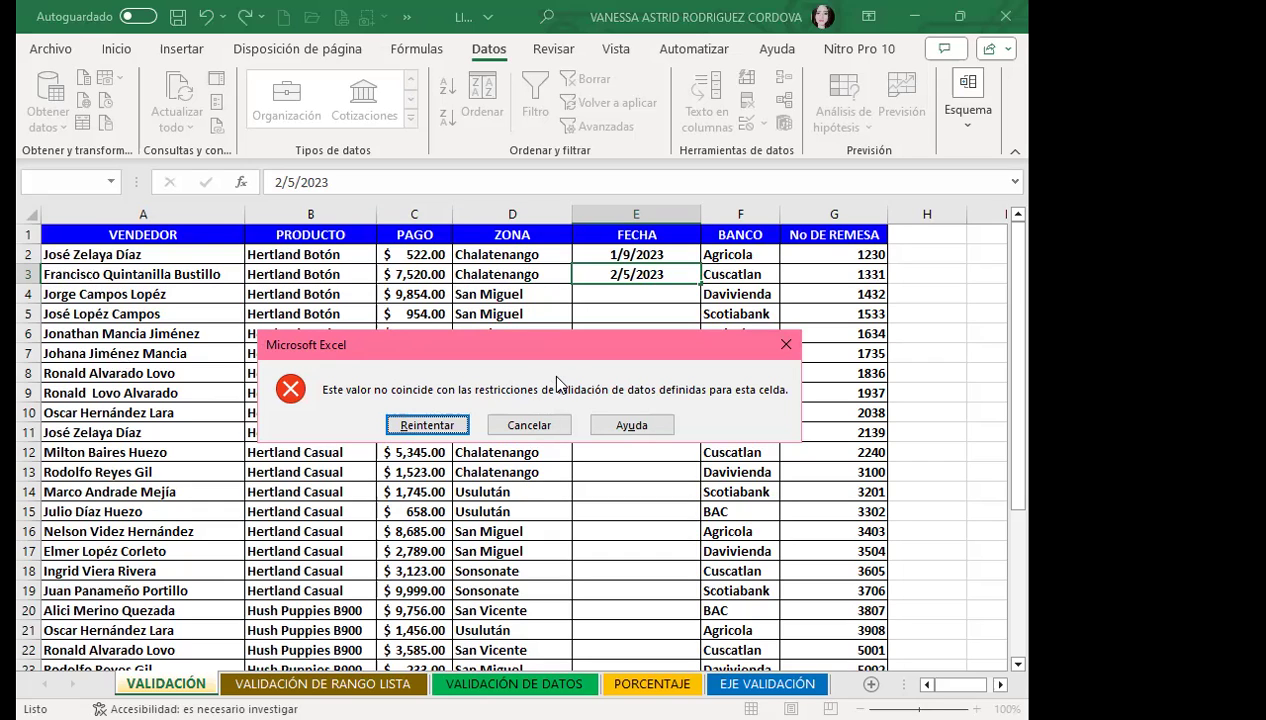
{"action": "left_click", "coordinate": [553, 428]}
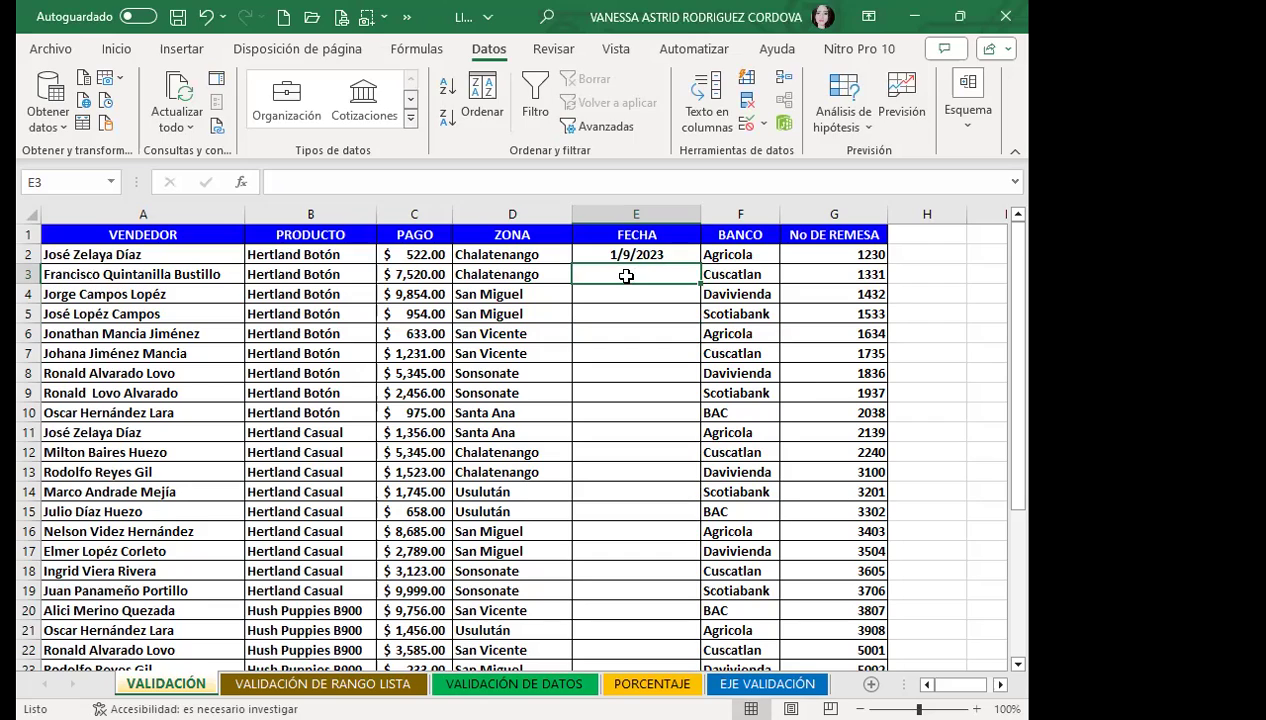
{"action": "left_click", "coordinate": [608, 252]}
{"action": "key", "text": "Delete"}
Select the FECHA cells and keep Alto as the data validation error alert style.
{"action": "mouse_move", "coordinate": [620, 254]}
{"action": "left_mouse_down"}
{"action": "mouse_move", "coordinate": [650, 636]}
{"action": "mouse_move", "coordinate": [700, 646]}
{"action": "left_mouse_up"}
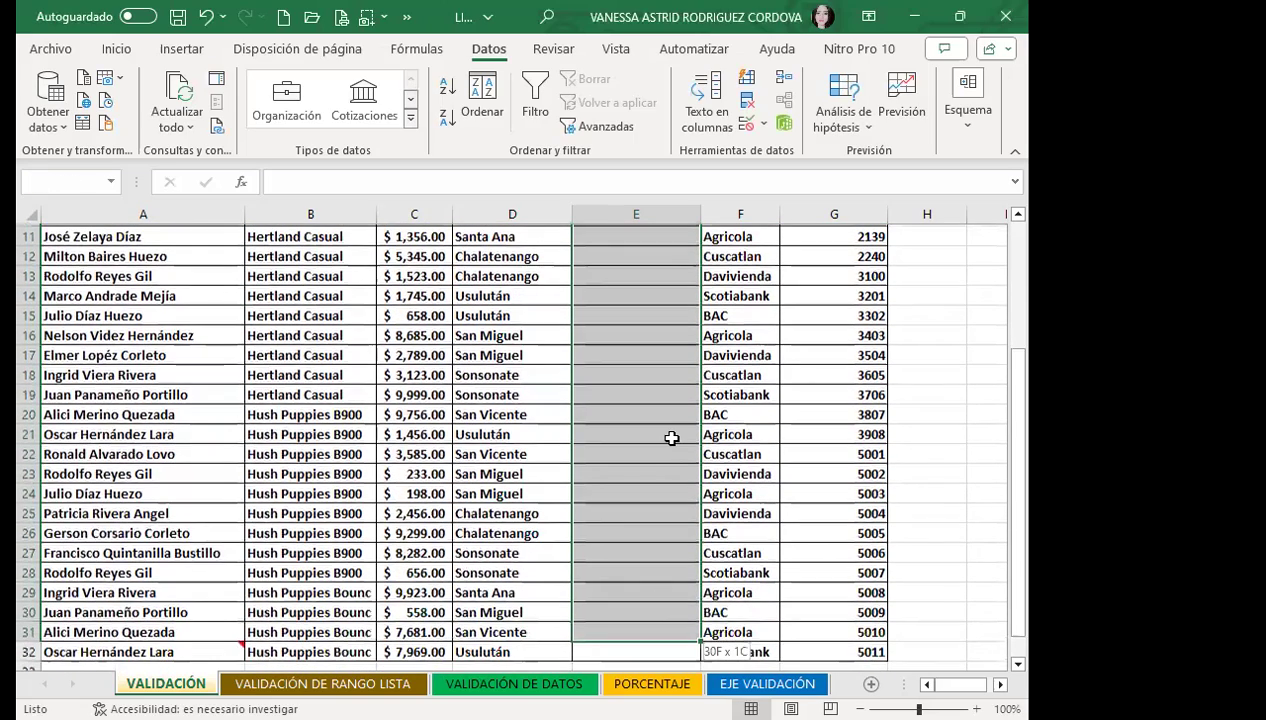
{"action": "scroll", "coordinate": [634, 416], "scroll_direction": "up", "scroll_amount": 4}
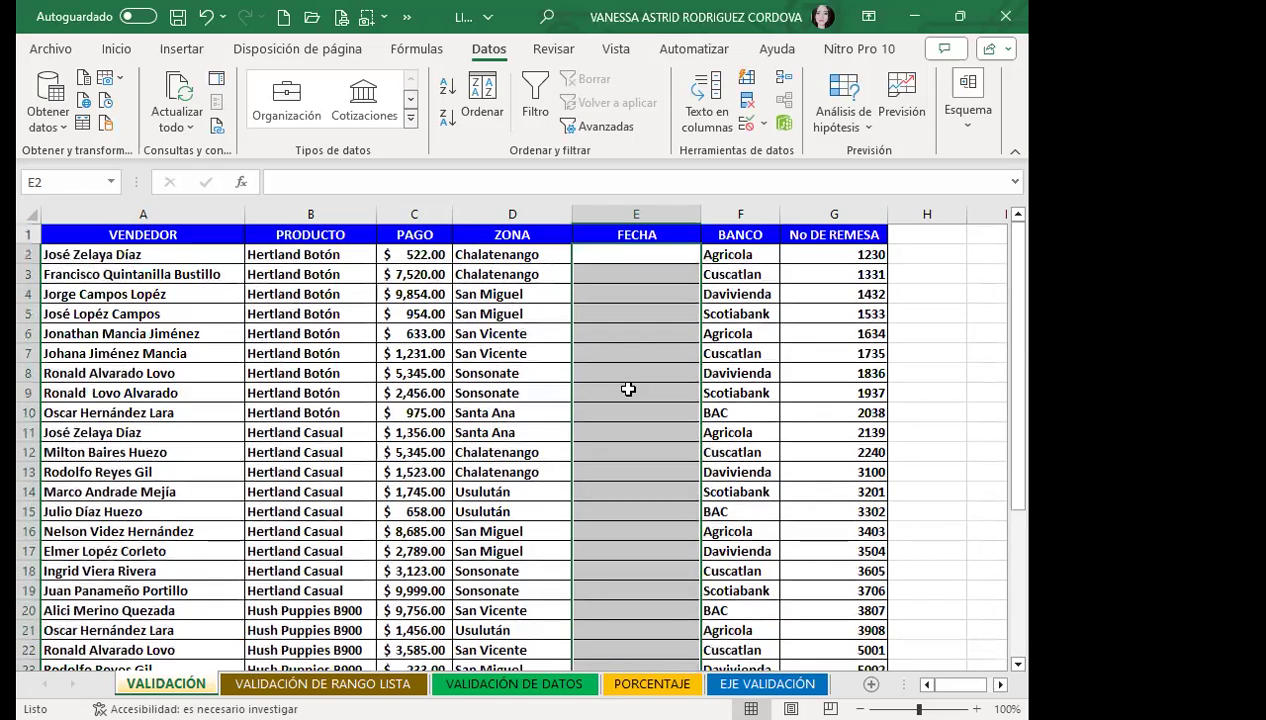
{"action": "left_click", "coordinate": [744, 123]}
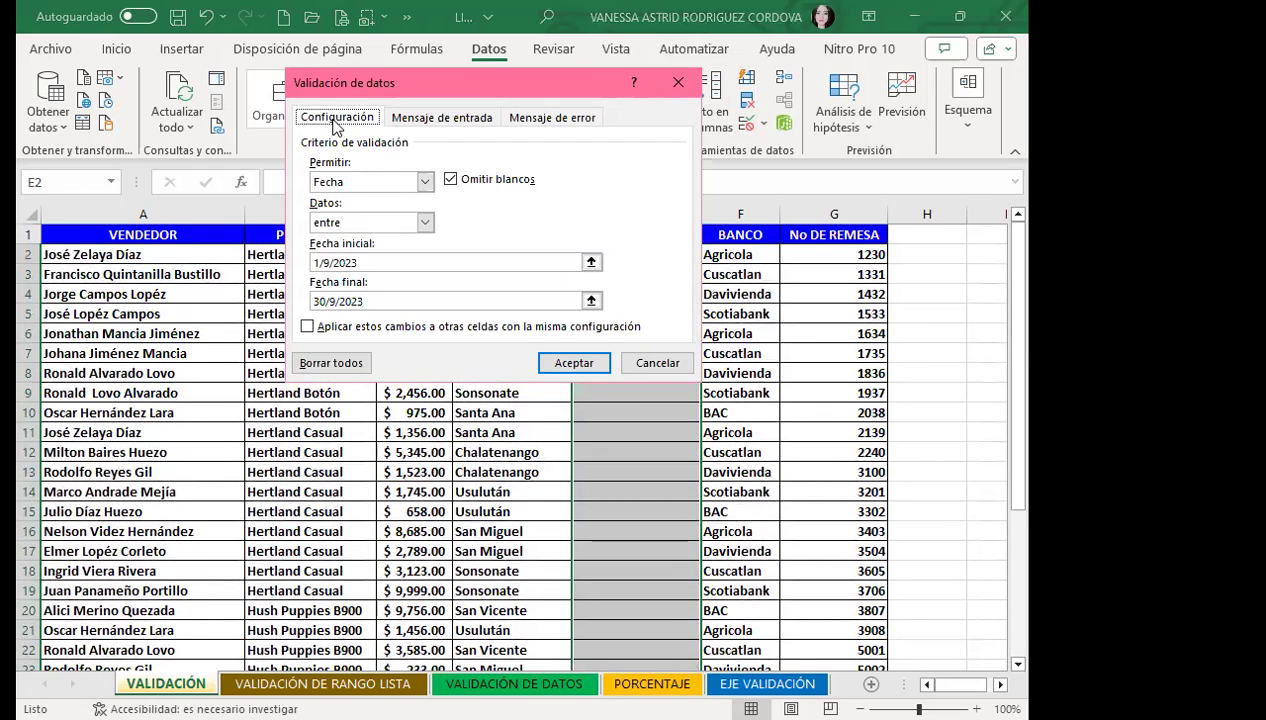
{"action": "left_click", "coordinate": [565, 121]}
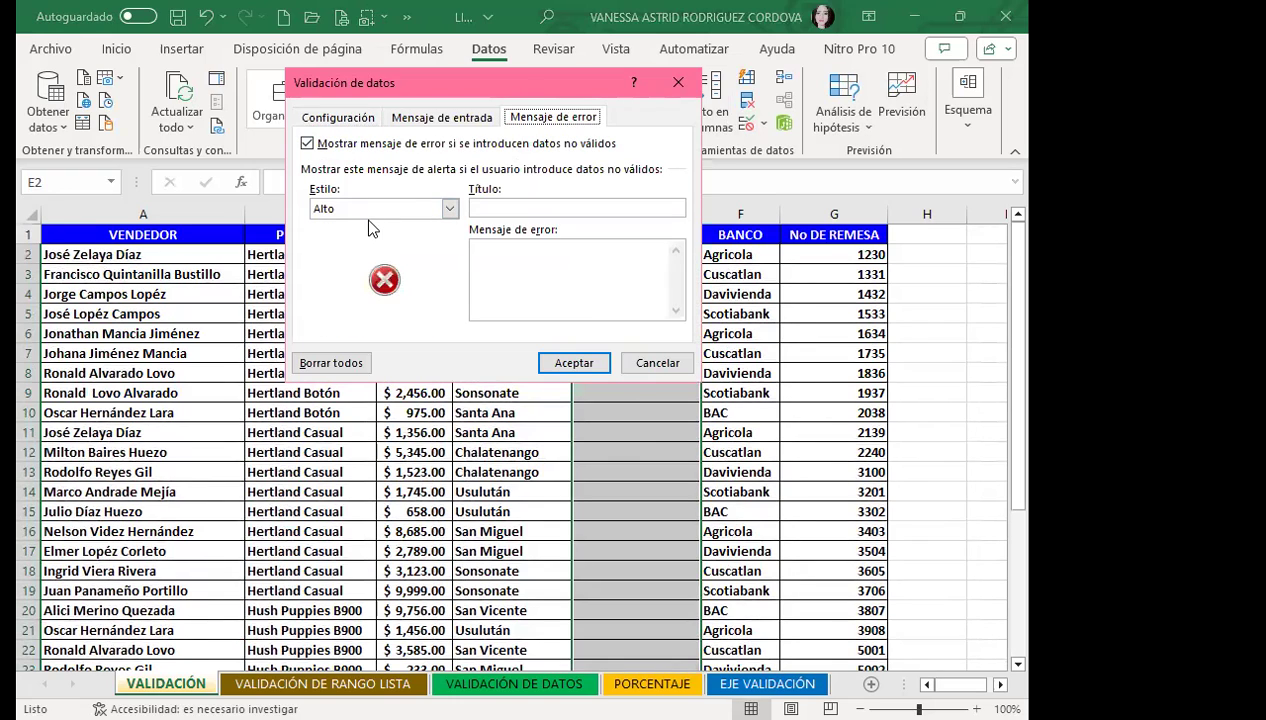
{"action": "left_click", "coordinate": [340, 218]}
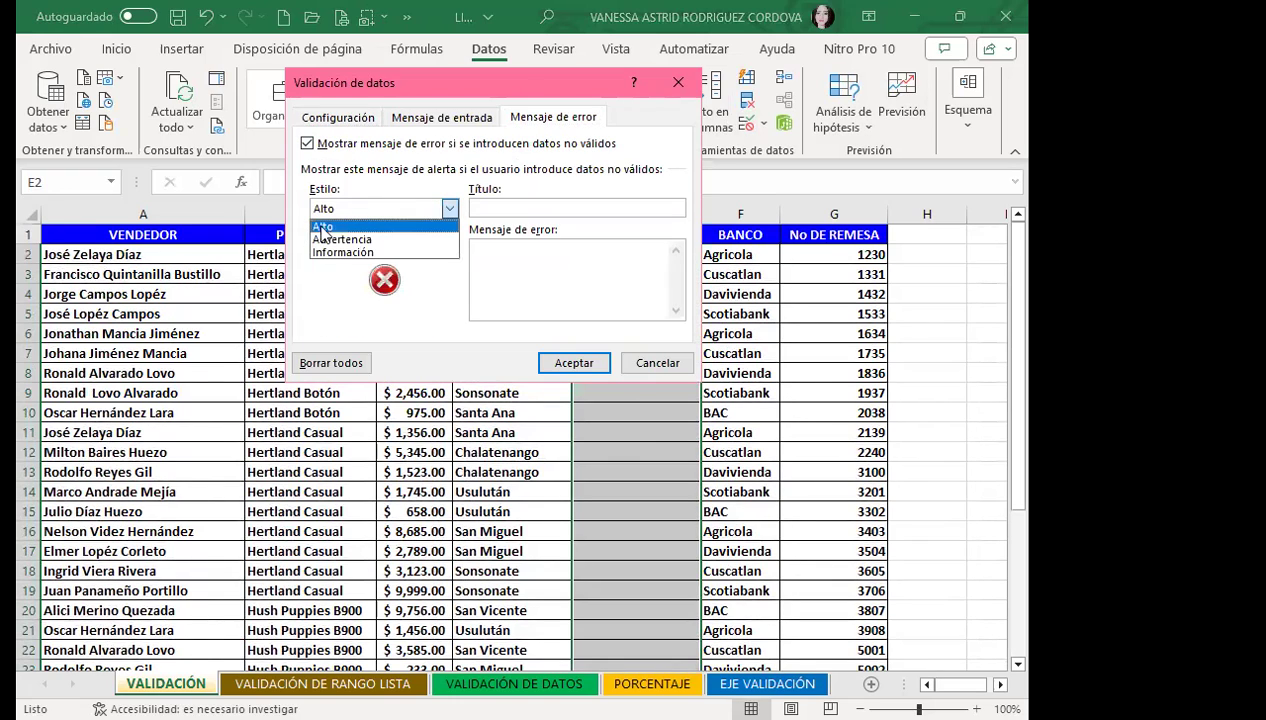
{"action": "left_click", "coordinate": [322, 227]}
Title the error alert 'FECHA NO VALIDA' and end its message with 'SEPTIEMBRE 2023'.
{"action": "left_click", "coordinate": [493, 207]}
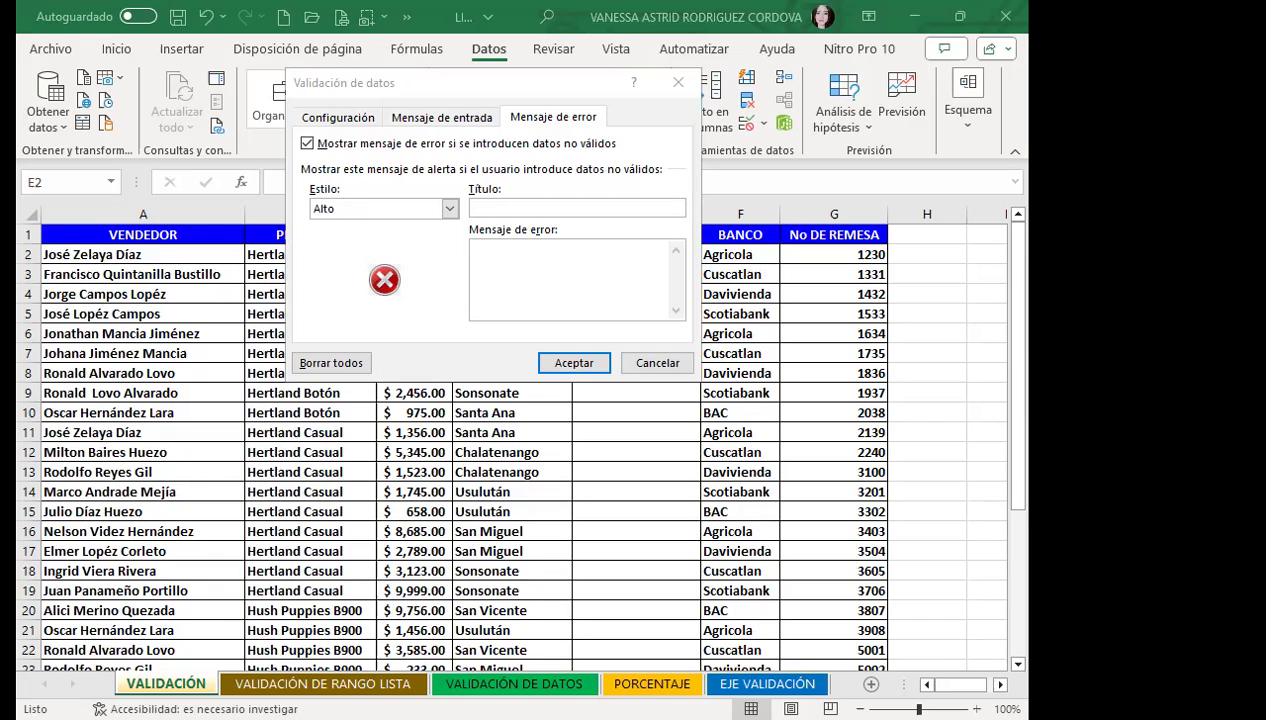
{"action": "type", "text": "FECHA NO VALIDA"}
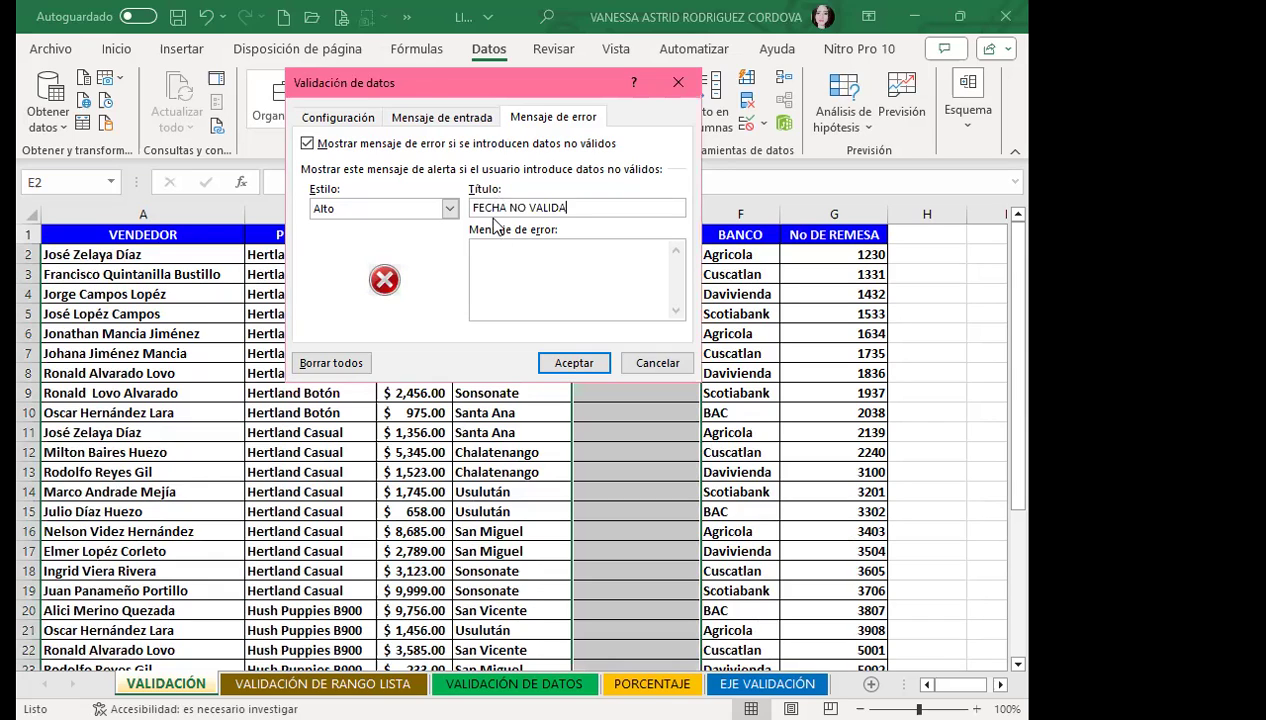
{"action": "left_click", "coordinate": [510, 268]}
{"action": "type", "text": "LA FECHA INGRESADA NO CORRESPONDE A FECHAS DEL MES DE SEPTIEMBRE . DAR CLIC EN EL BOTÓN ACEPTAR Y DIGITE UNA FECHA VALIDA"}
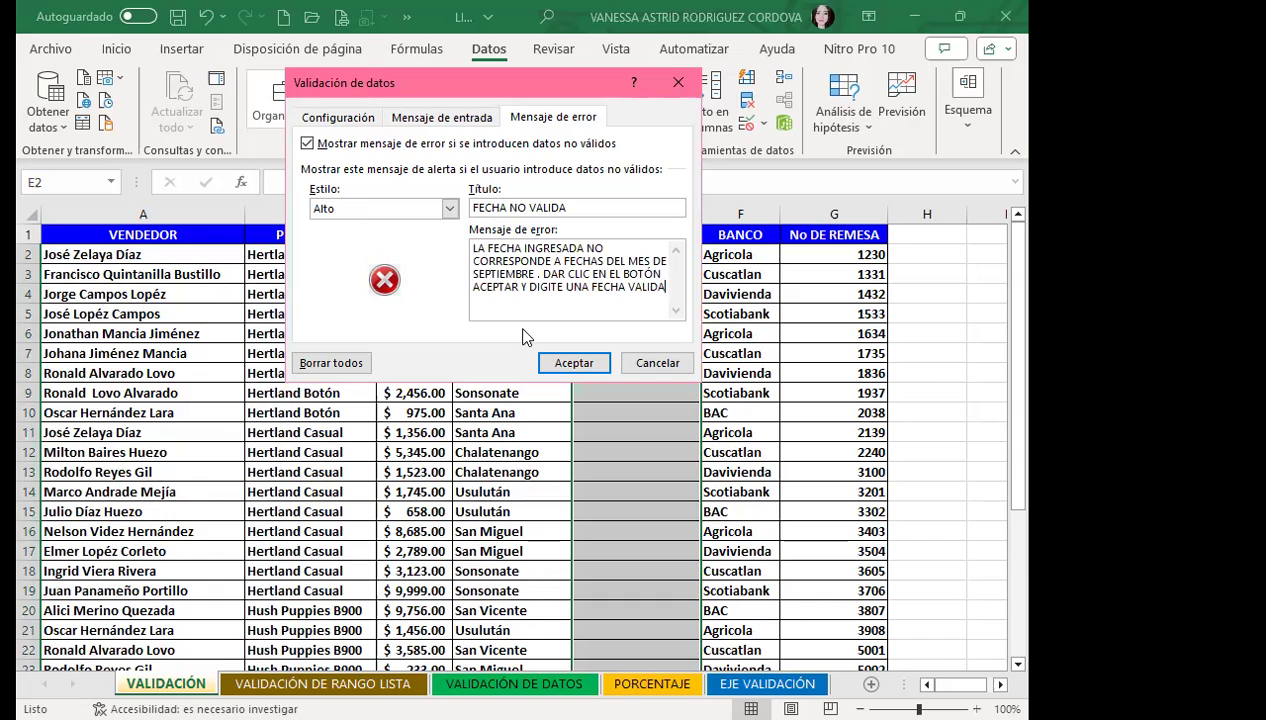
{"action": "left_click", "coordinate": [539, 274]}
{"action": "key", "text": "BackSpace"}
{"action": "type", "text": "2023"}
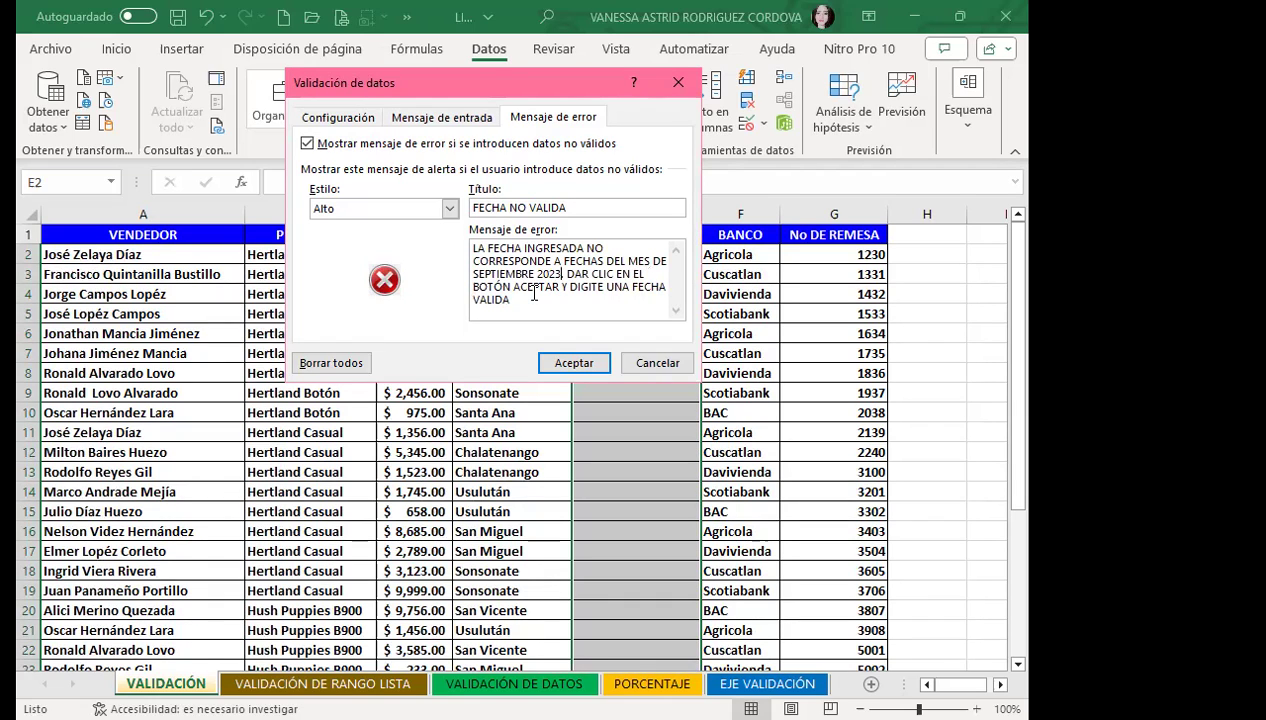
{"action": "left_click", "coordinate": [562, 366]}
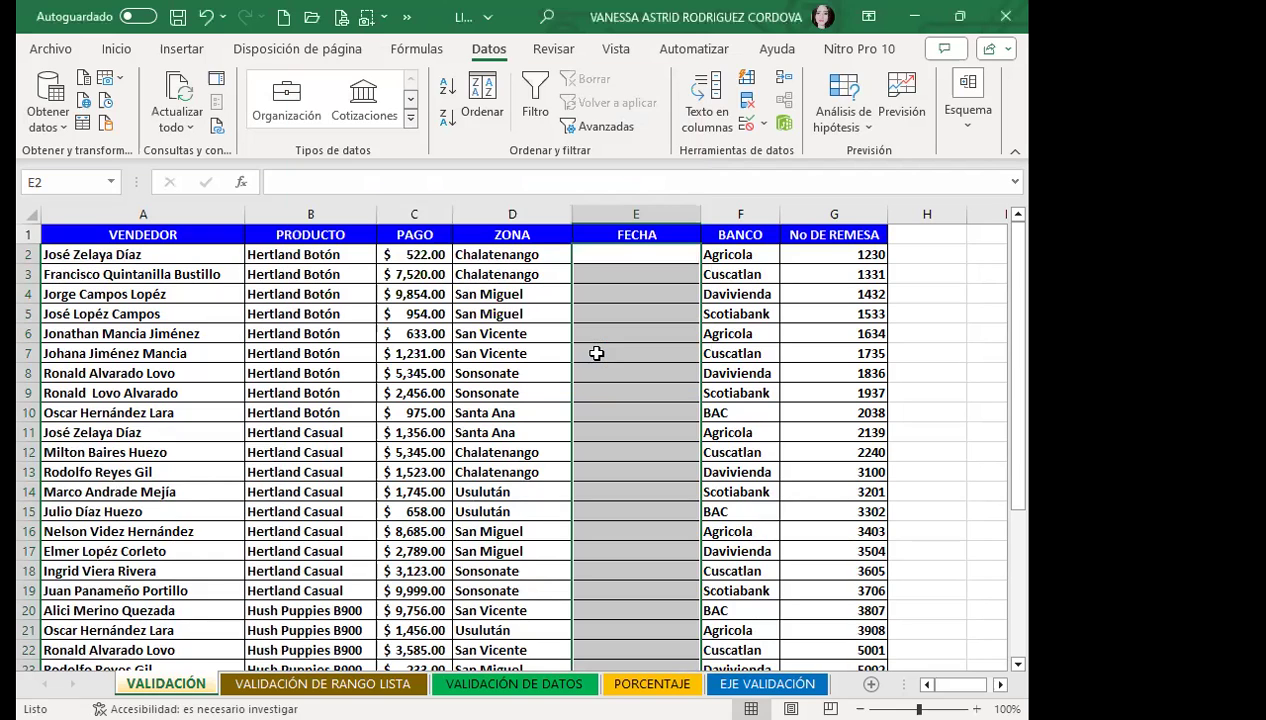
{"action": "left_click", "coordinate": [616, 253]}
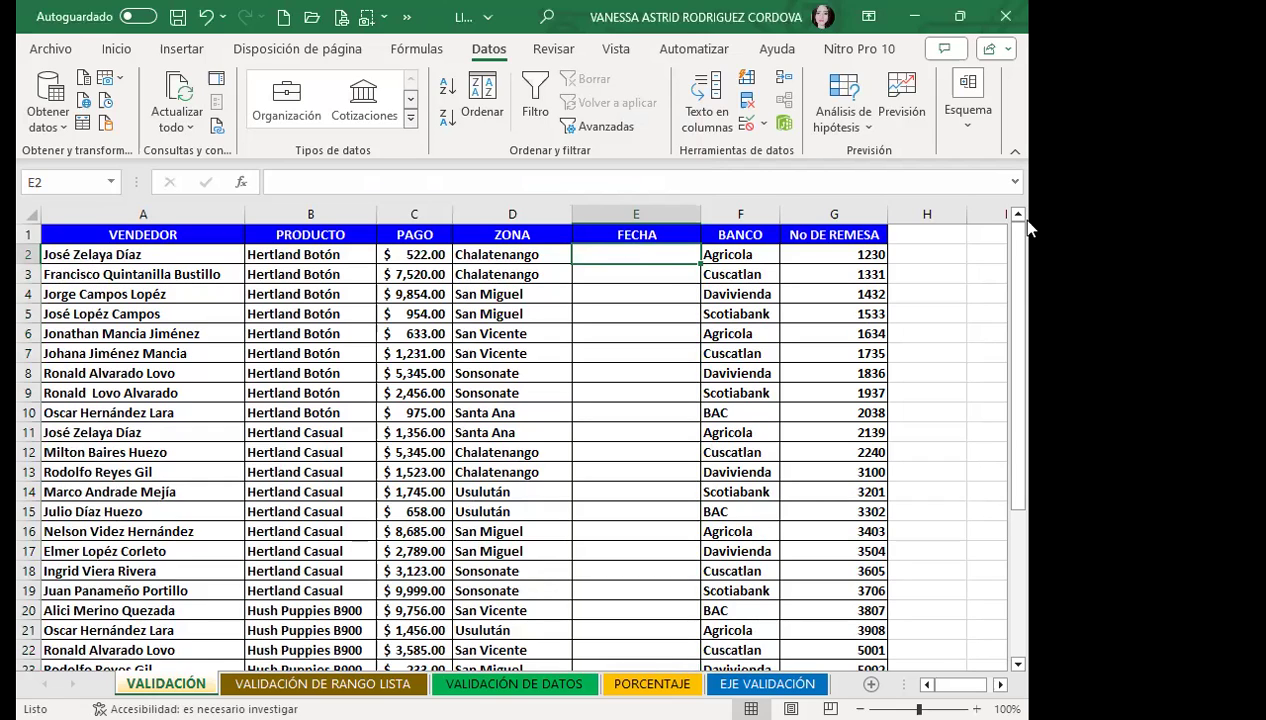
{"action": "type", "text": "2/9/2023"}
{"action": "key", "text": "Return"}
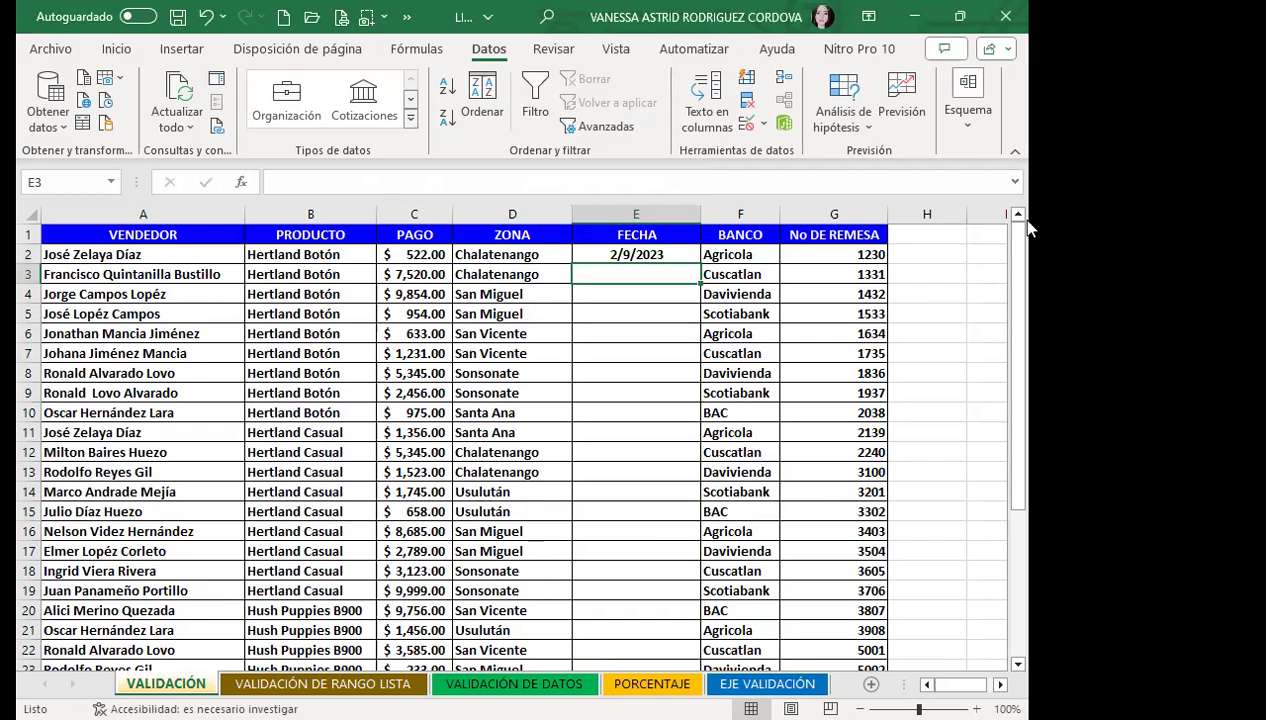
{"action": "type", "text": "5/10/2023"}
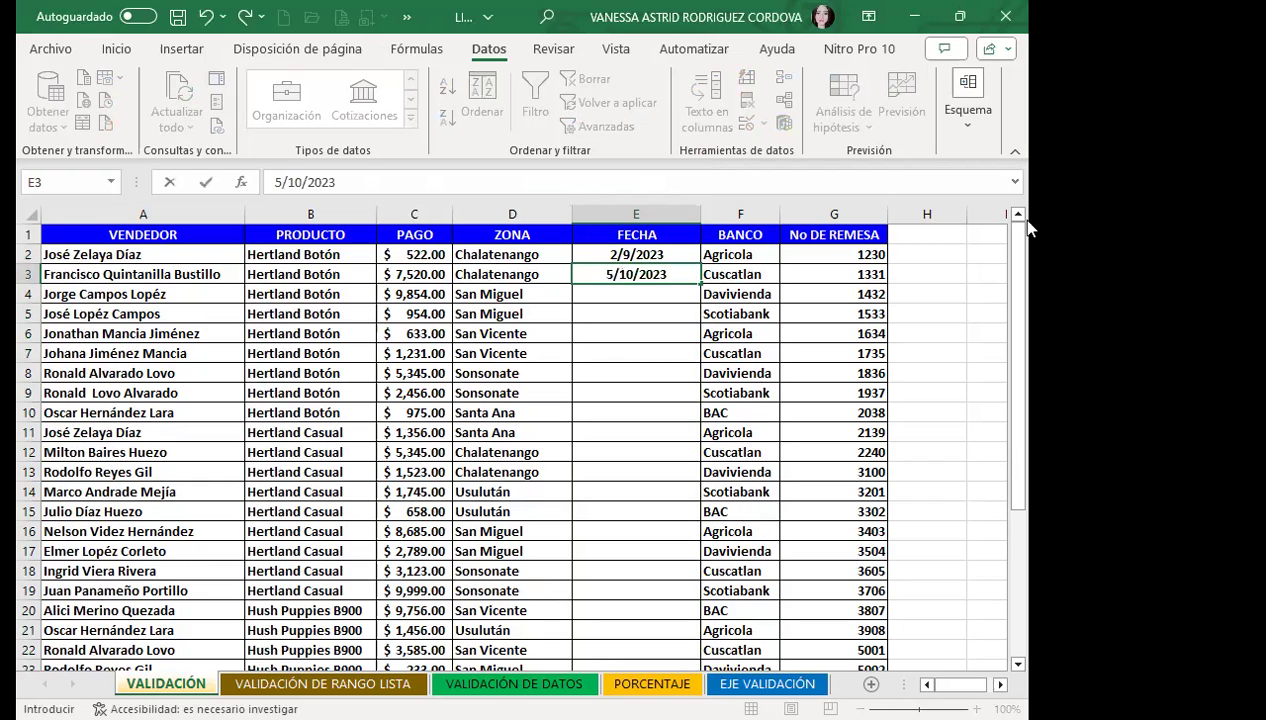
{"action": "key", "text": "Return"}
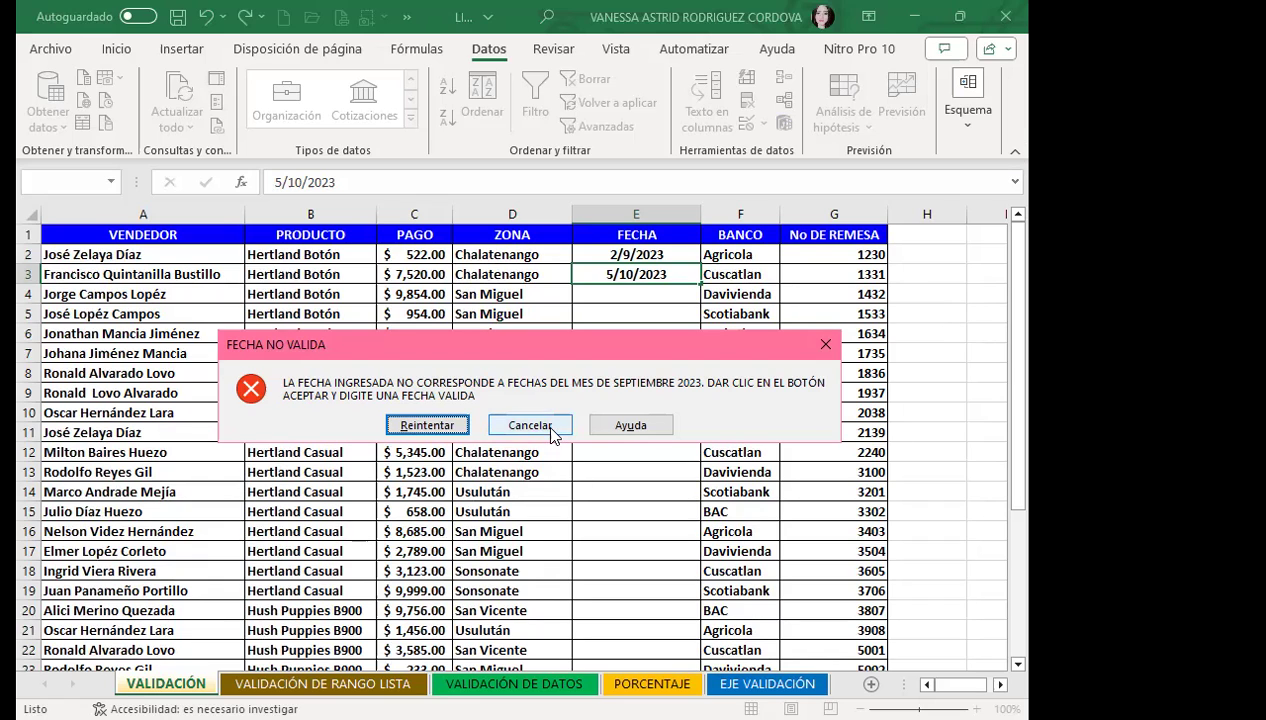
{"action": "left_click", "coordinate": [530, 425]}
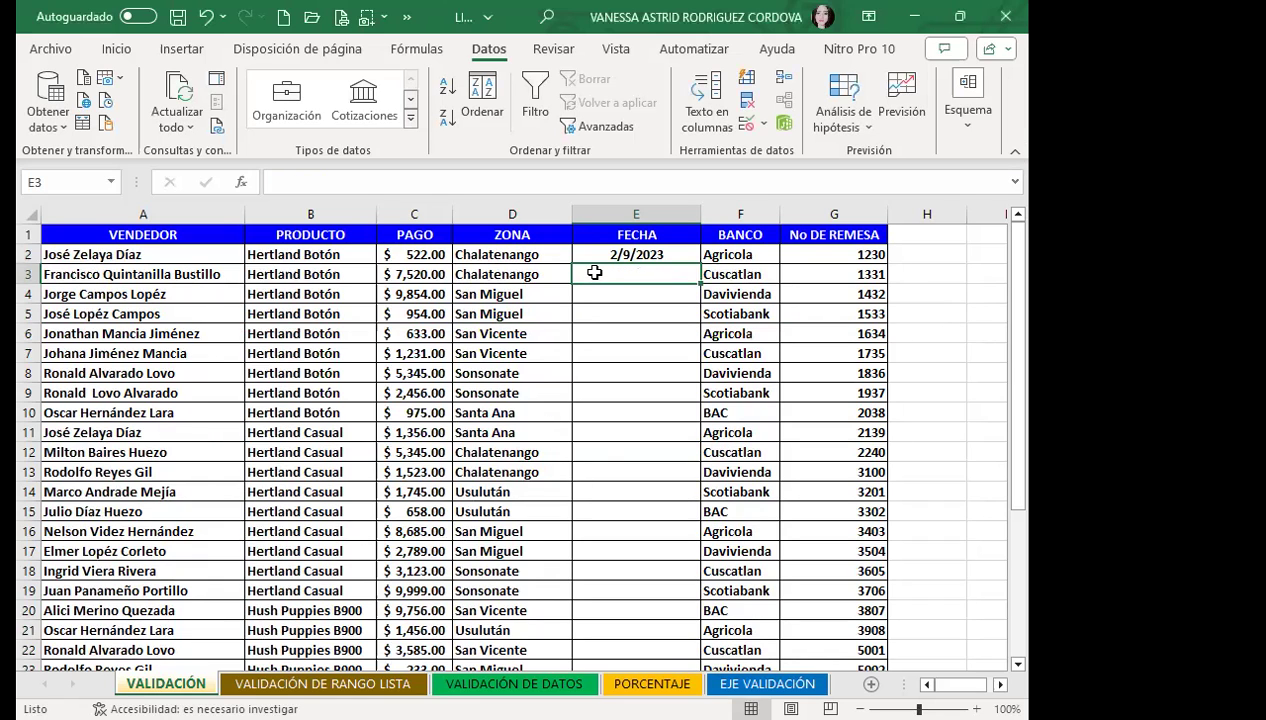
{"action": "type", "text": "7/"}
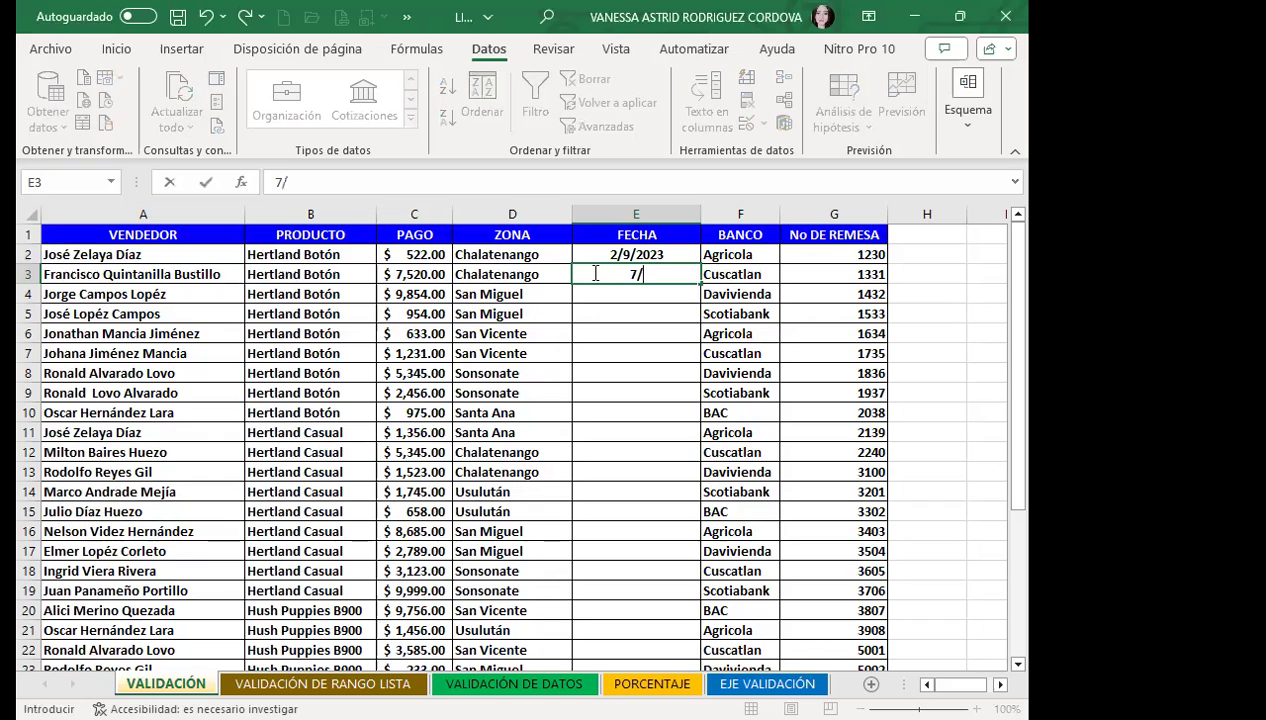
{"action": "type", "text": "10/2022"}
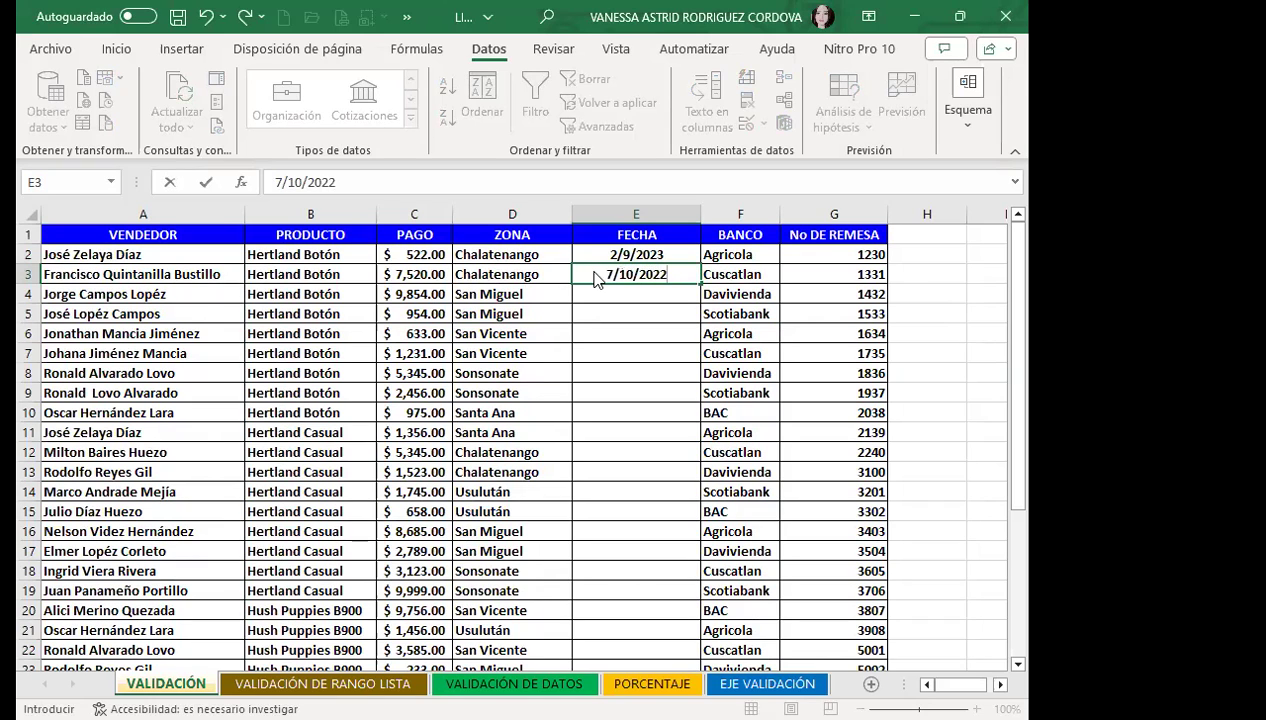
{"action": "key", "text": "Return"}
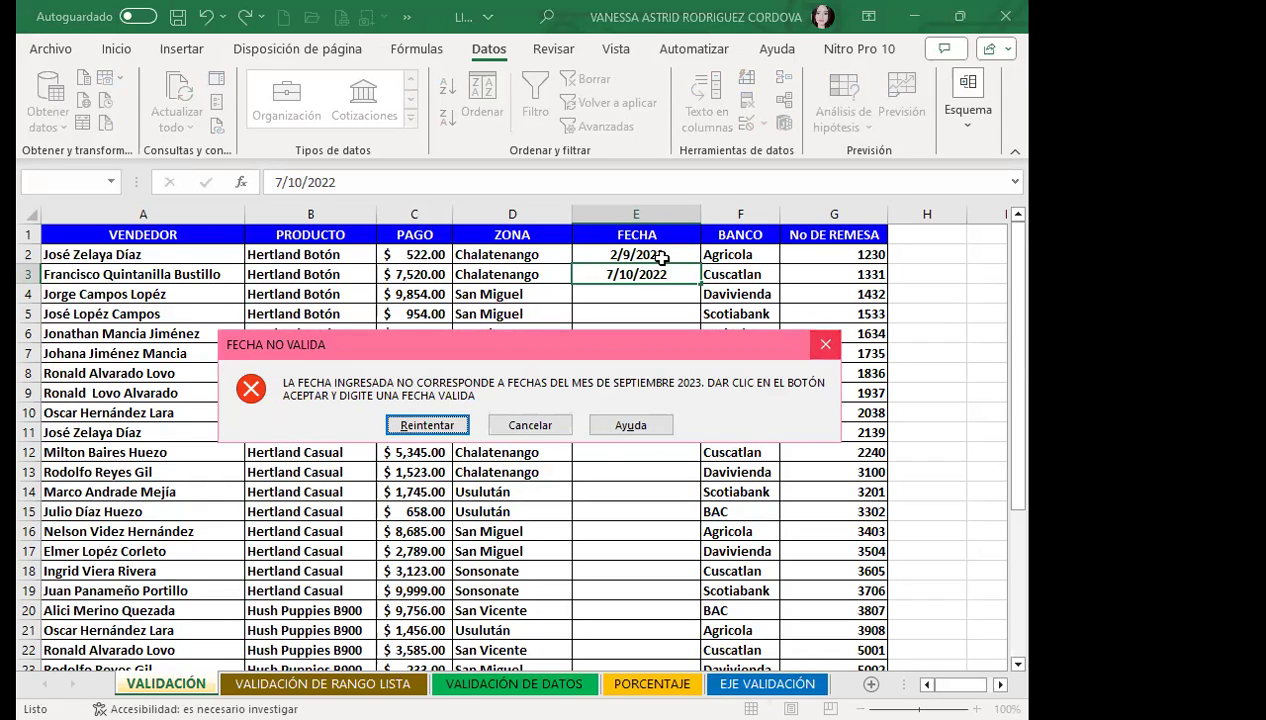
{"action": "key", "text": "Escape"}
{"action": "left_click", "coordinate": [661, 254]}
{"action": "key", "text": "Delete"}
{"action": "left_click", "coordinate": [645, 327]}
Give E2:E32 an input message titled 'FECHA DE REMESAS' asking for September 2023 dates.
{"action": "left_click_drag", "start_coordinate": [650, 251], "coordinate": [636, 640]}
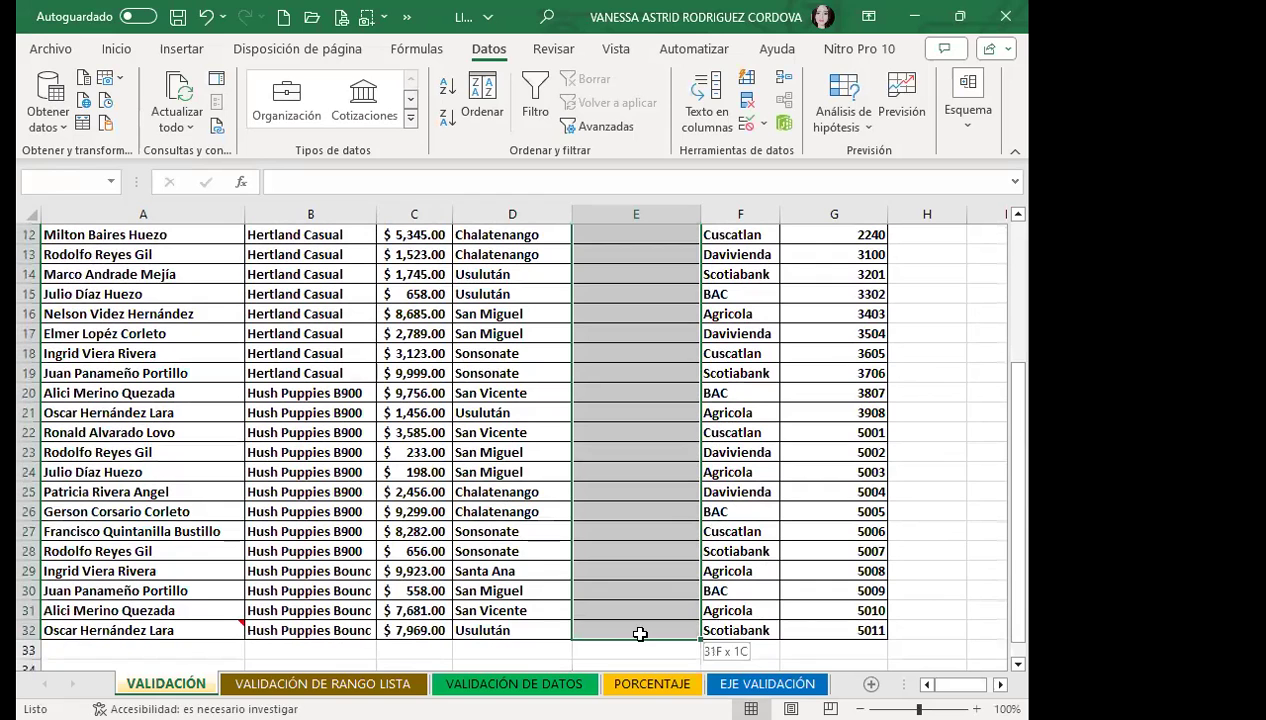
{"action": "left_click_drag", "start_coordinate": [634, 627], "coordinate": [740, 125]}
{"action": "left_click", "coordinate": [742, 125]}
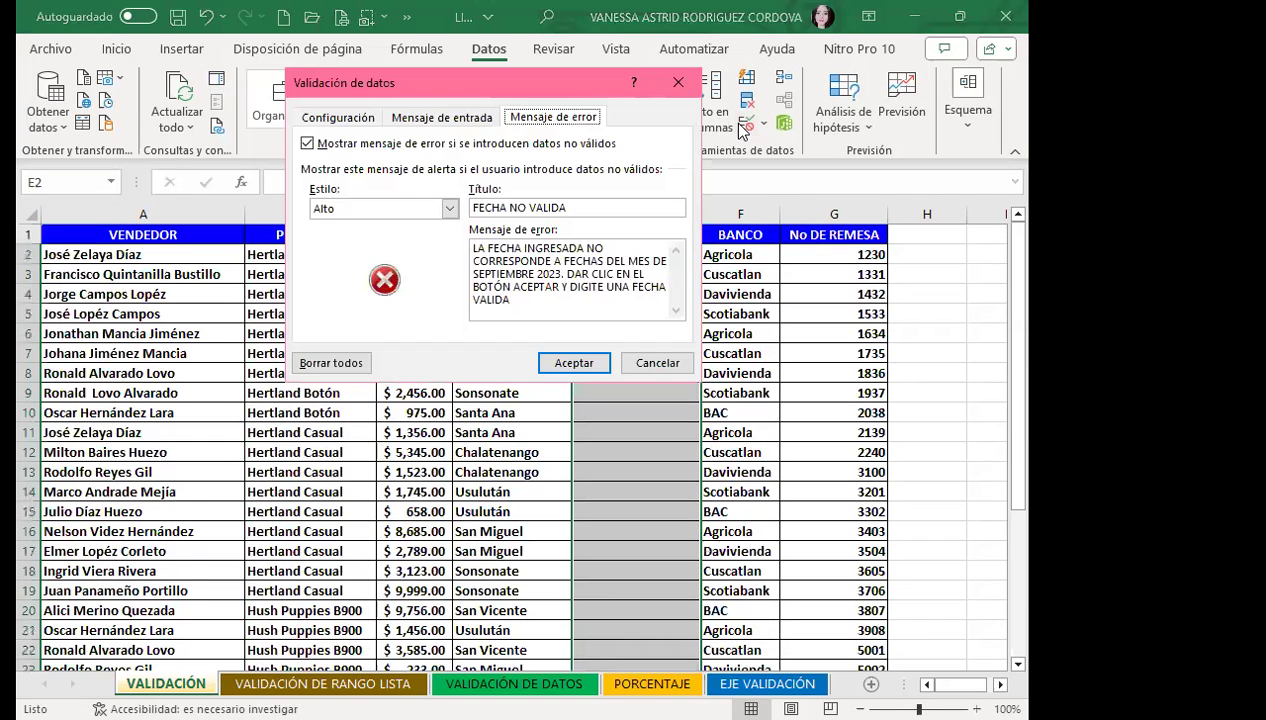
{"action": "left_click", "coordinate": [440, 118]}
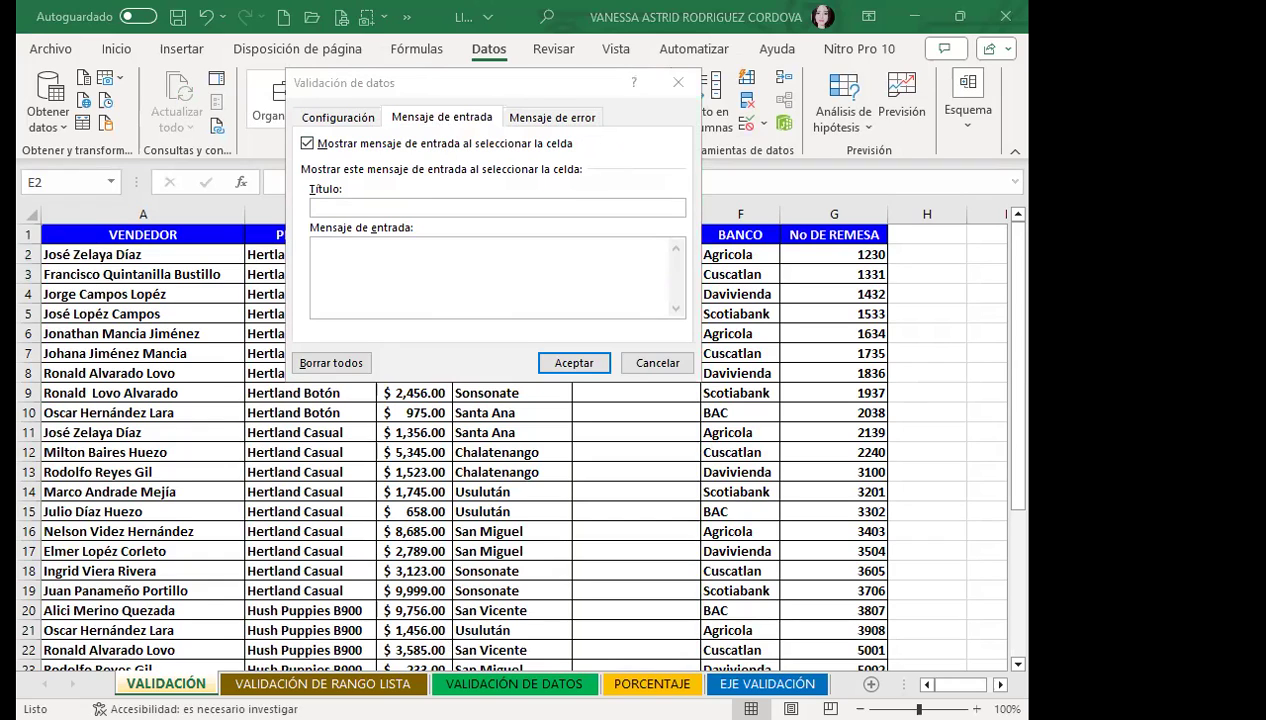
{"action": "left_click", "coordinate": [378, 207]}
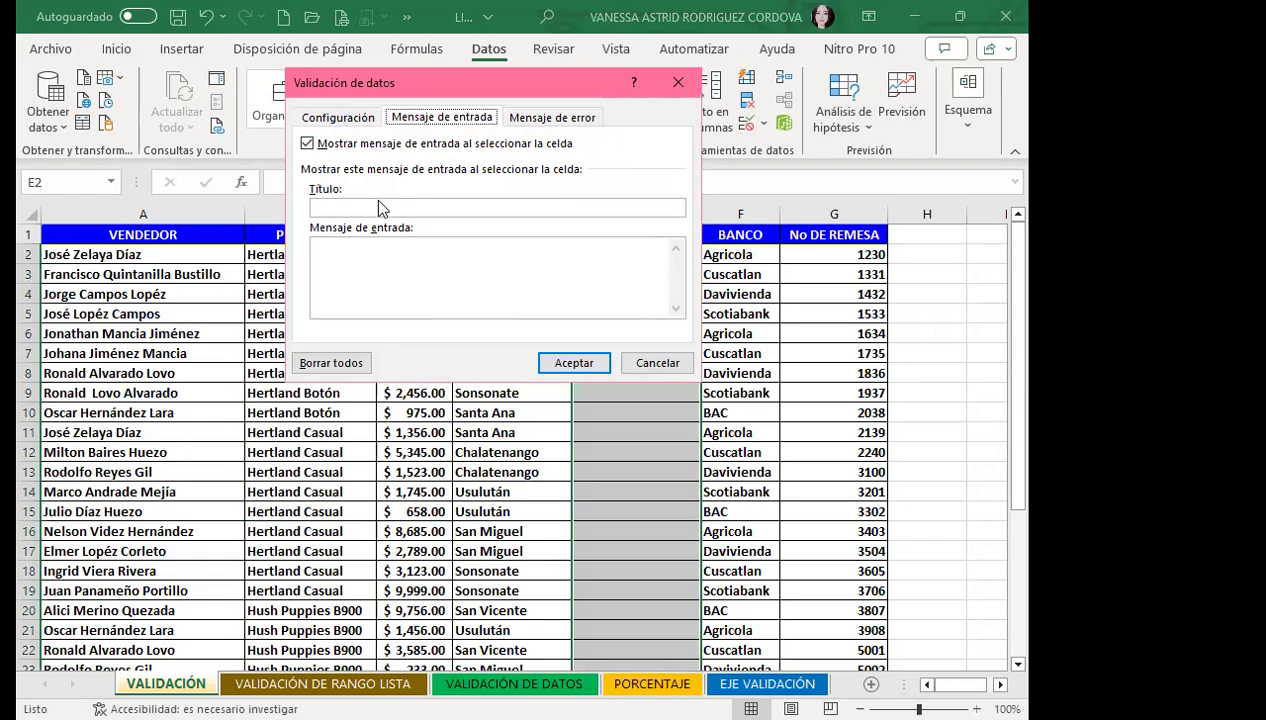
{"action": "left_click", "coordinate": [348, 207]}
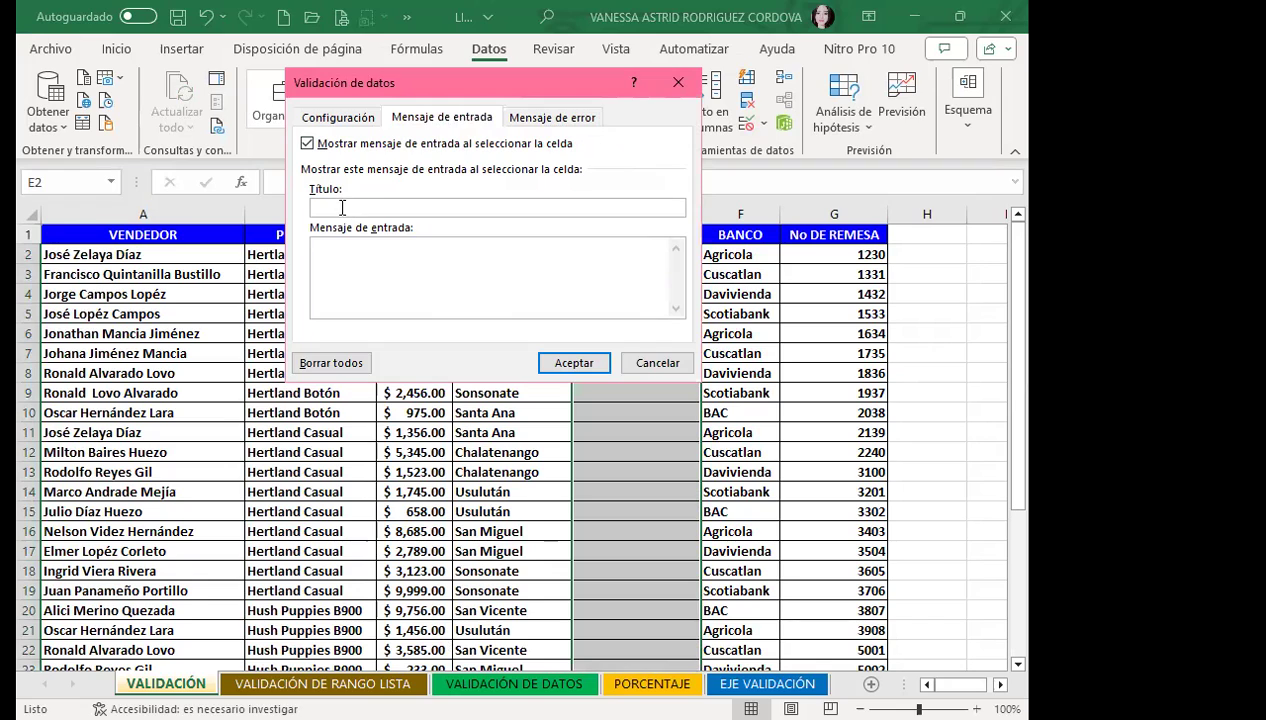
{"action": "type", "text": "FECHA DE REMESAS"}
{"action": "left_click", "coordinate": [339, 260]}
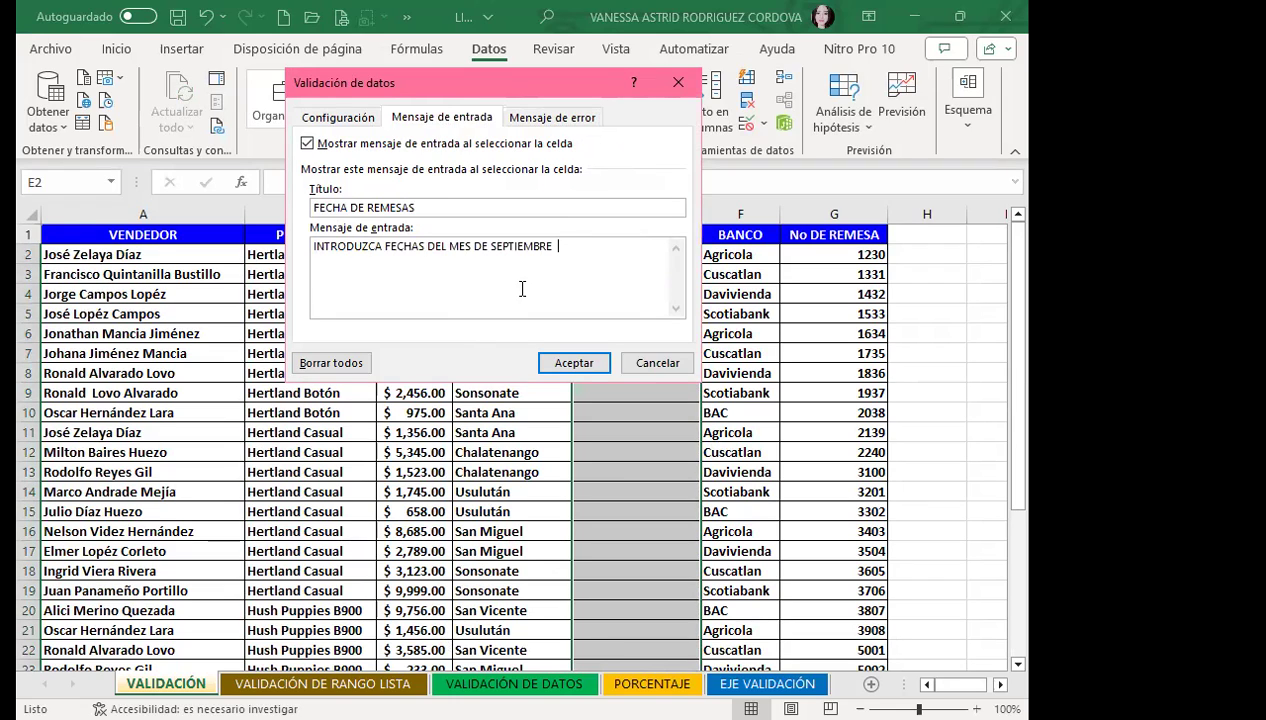
{"action": "type", "text": "2023."}
{"action": "left_click", "coordinate": [557, 365]}
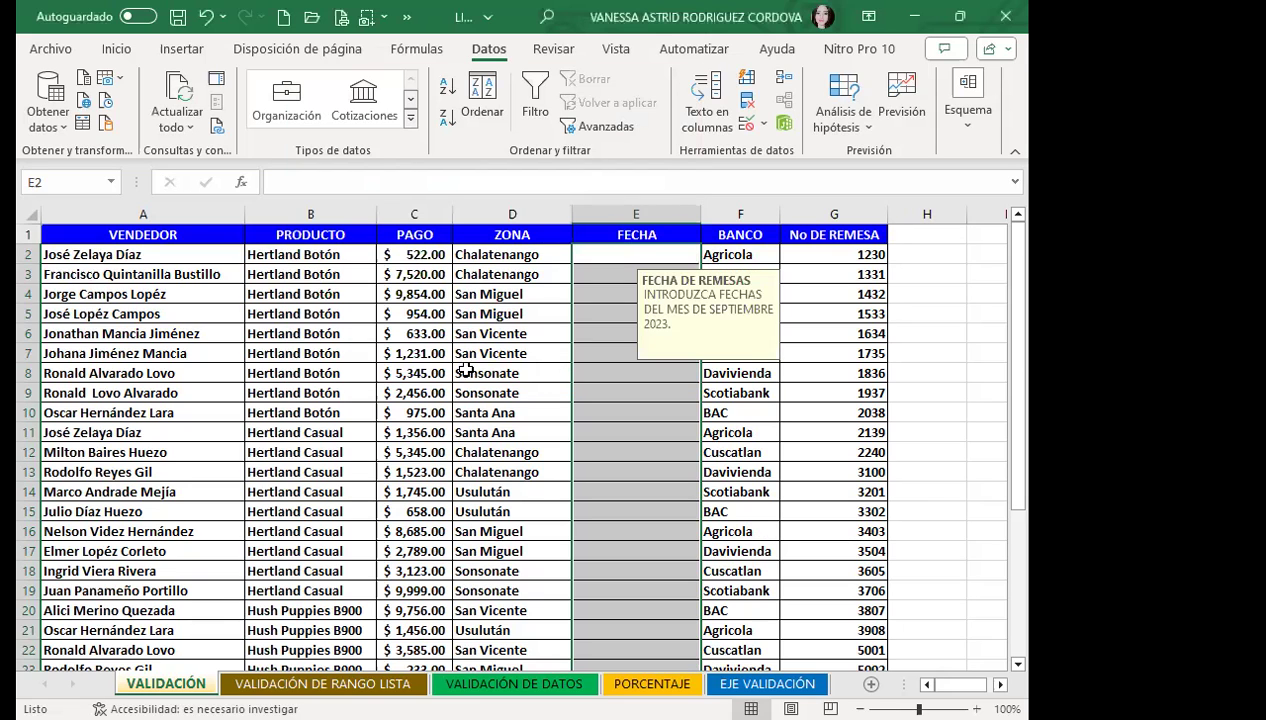
{"action": "left_click", "coordinate": [424, 370]}
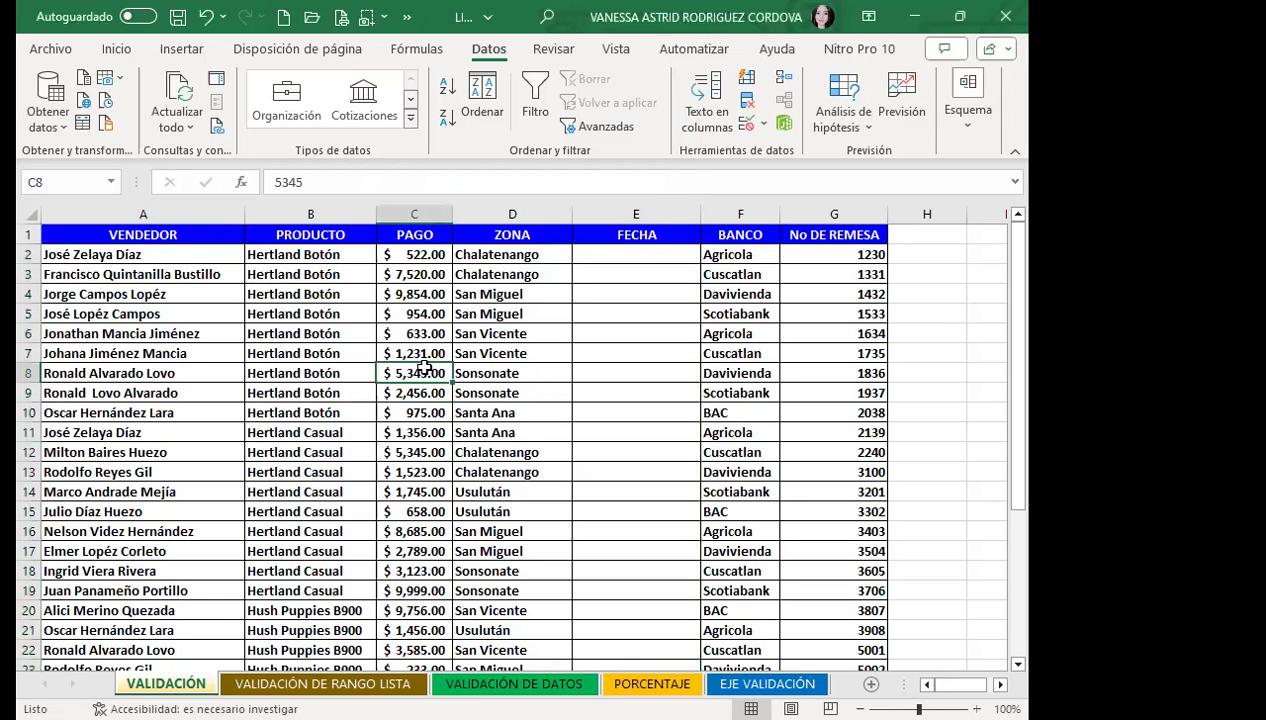
Check that seller, product, payment and ZONA cells show no input message.
{"action": "left_click", "coordinate": [262, 369]}
{"action": "left_click", "coordinate": [207, 328]}
{"action": "left_click", "coordinate": [208, 298]}
{"action": "left_click", "coordinate": [278, 327]}
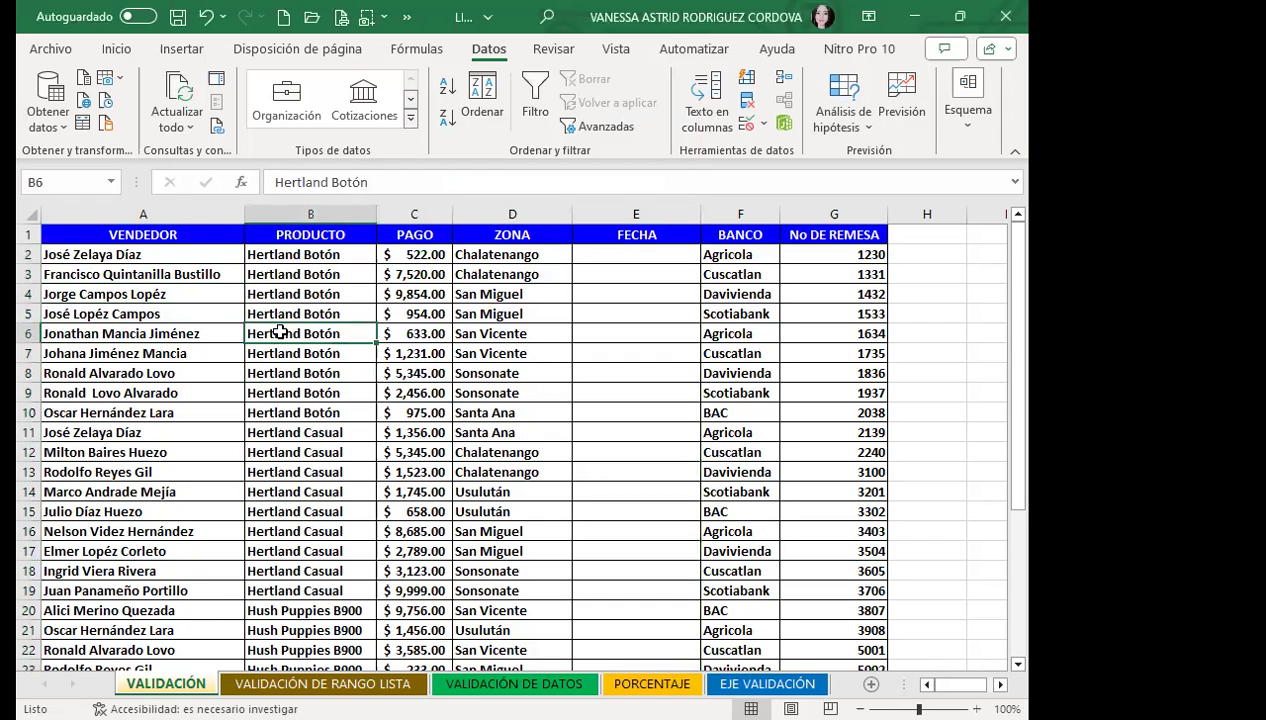
{"action": "left_click", "coordinate": [418, 350]}
{"action": "left_click", "coordinate": [490, 295]}
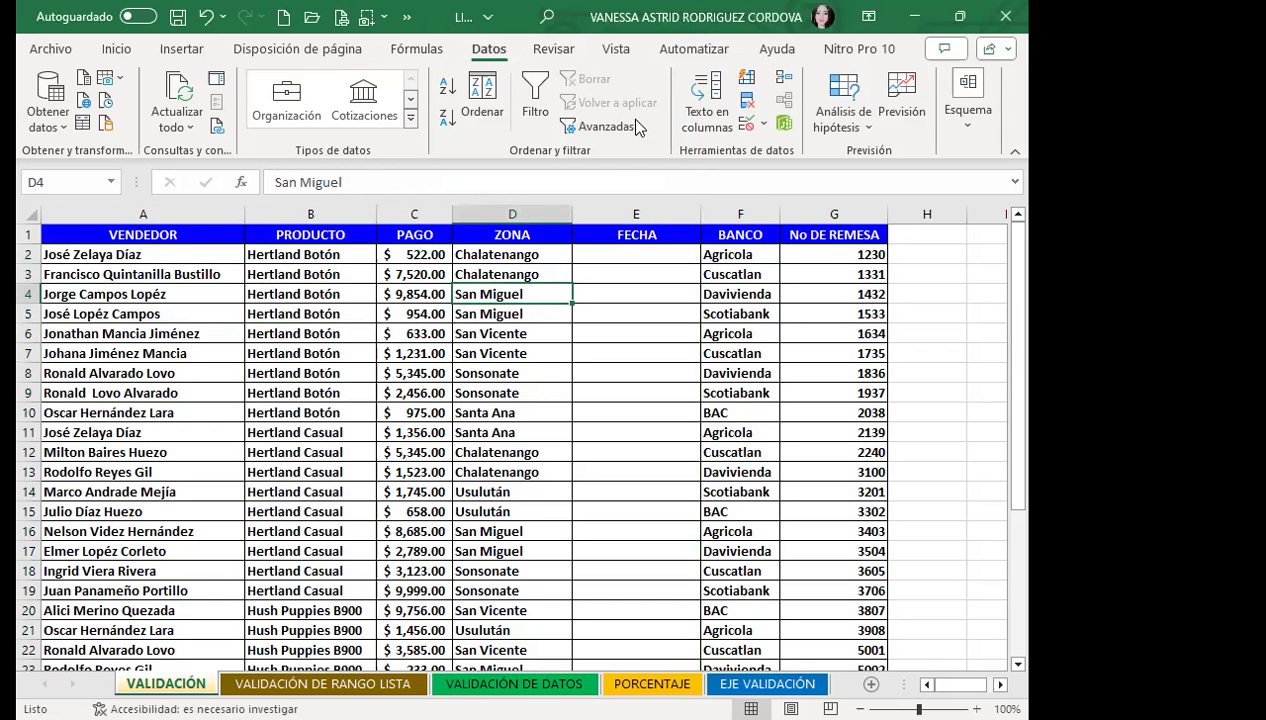
Confirm the 'FECHA DE REMESAS' message appears on E2, E5, E8 and E11.
{"action": "left_click", "coordinate": [612, 255]}
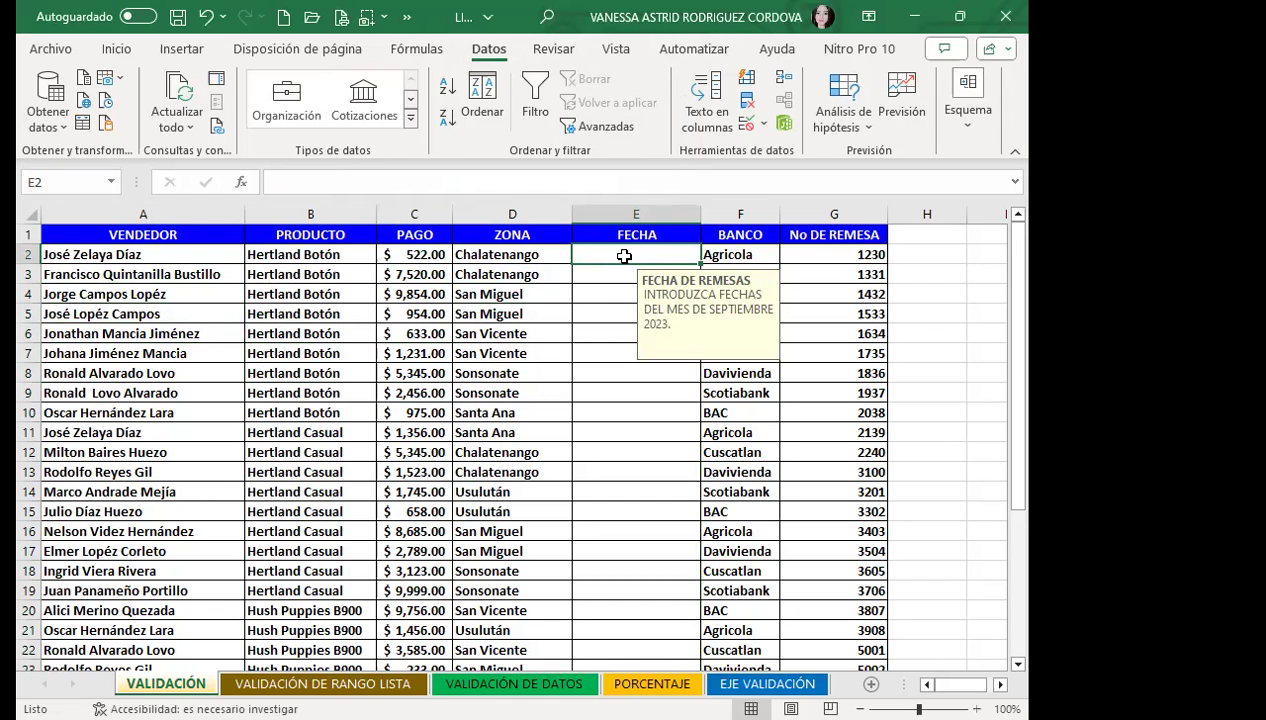
{"action": "left_click", "coordinate": [617, 316]}
{"action": "left_click", "coordinate": [592, 367]}
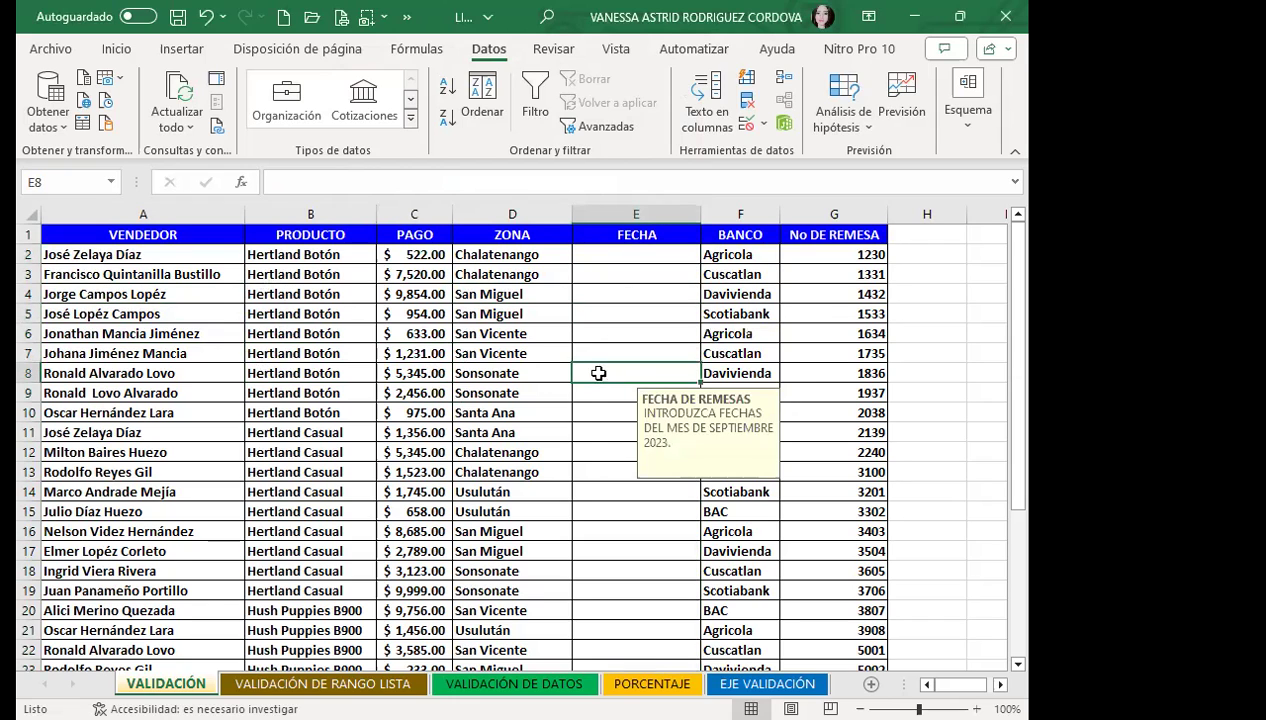
{"action": "left_click", "coordinate": [581, 426]}
{"action": "left_click", "coordinate": [593, 262]}
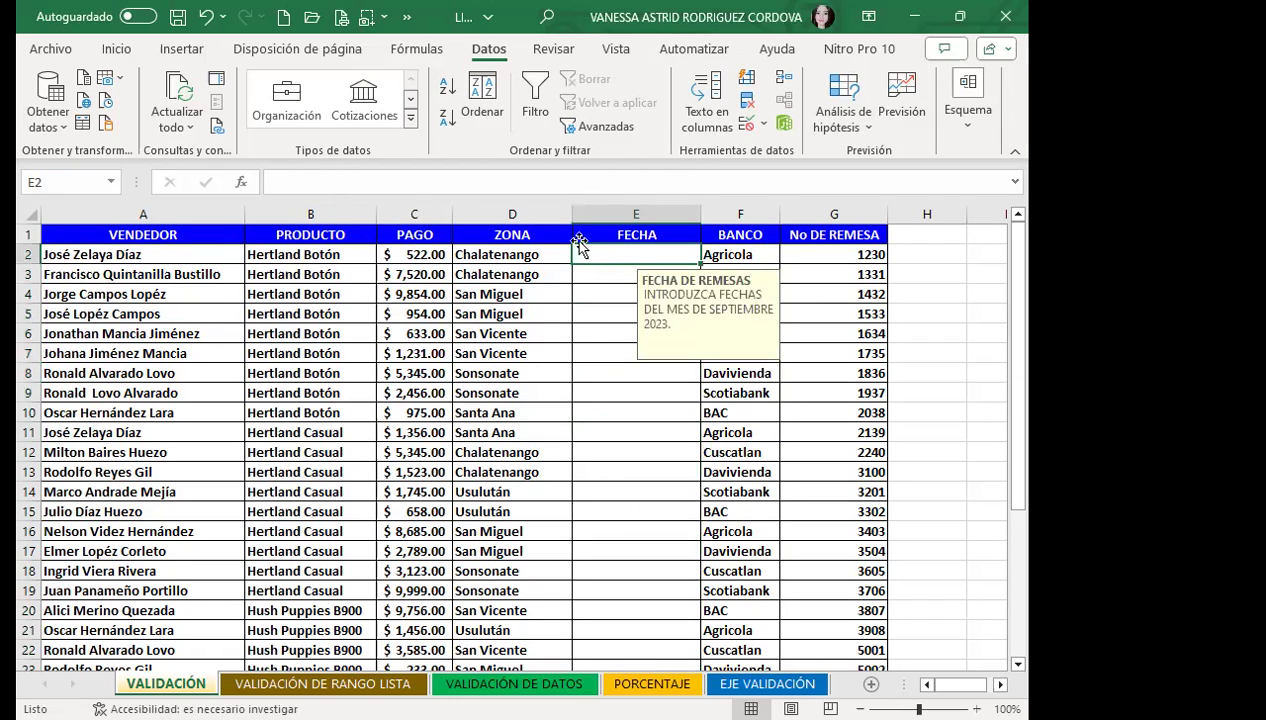
Enter 12/9/2023 in E2, then 2/10/2023 in E3 to trigger the FECHA NO VALIDA alert.
{"action": "type", "text": "12/9/2023"}
{"action": "key", "text": "Return"}
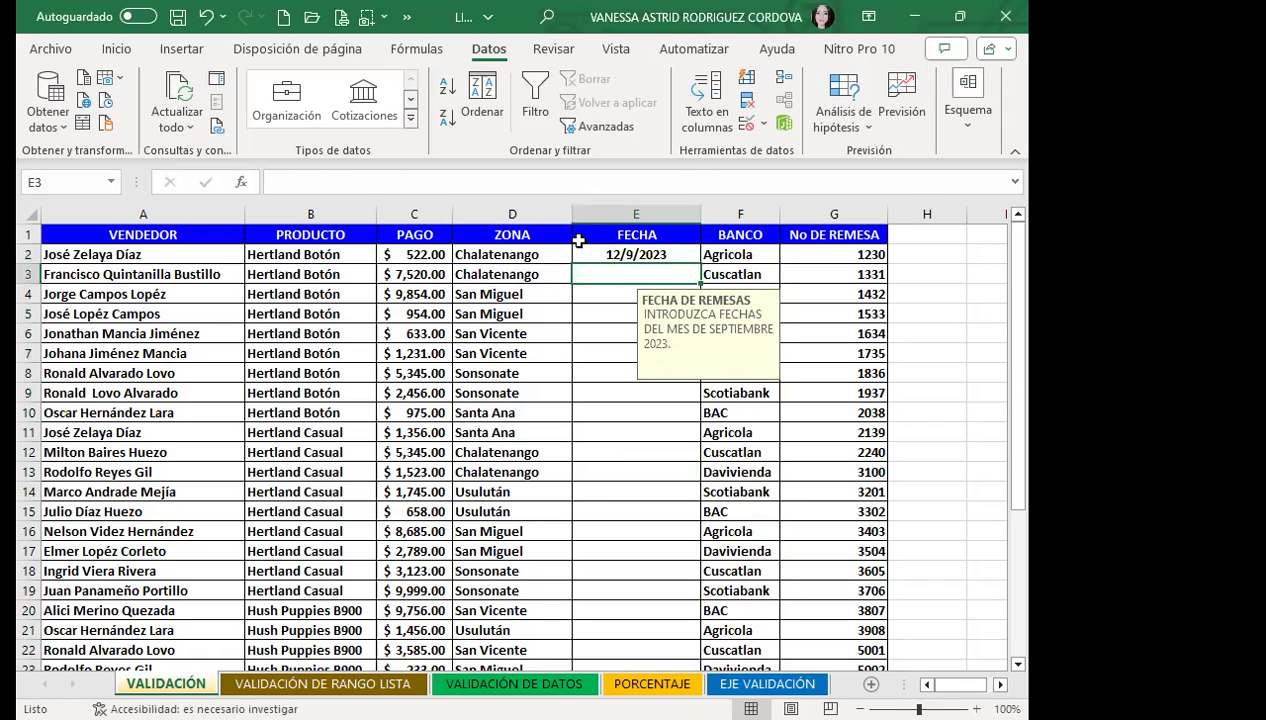
{"action": "key", "text": "Up"}
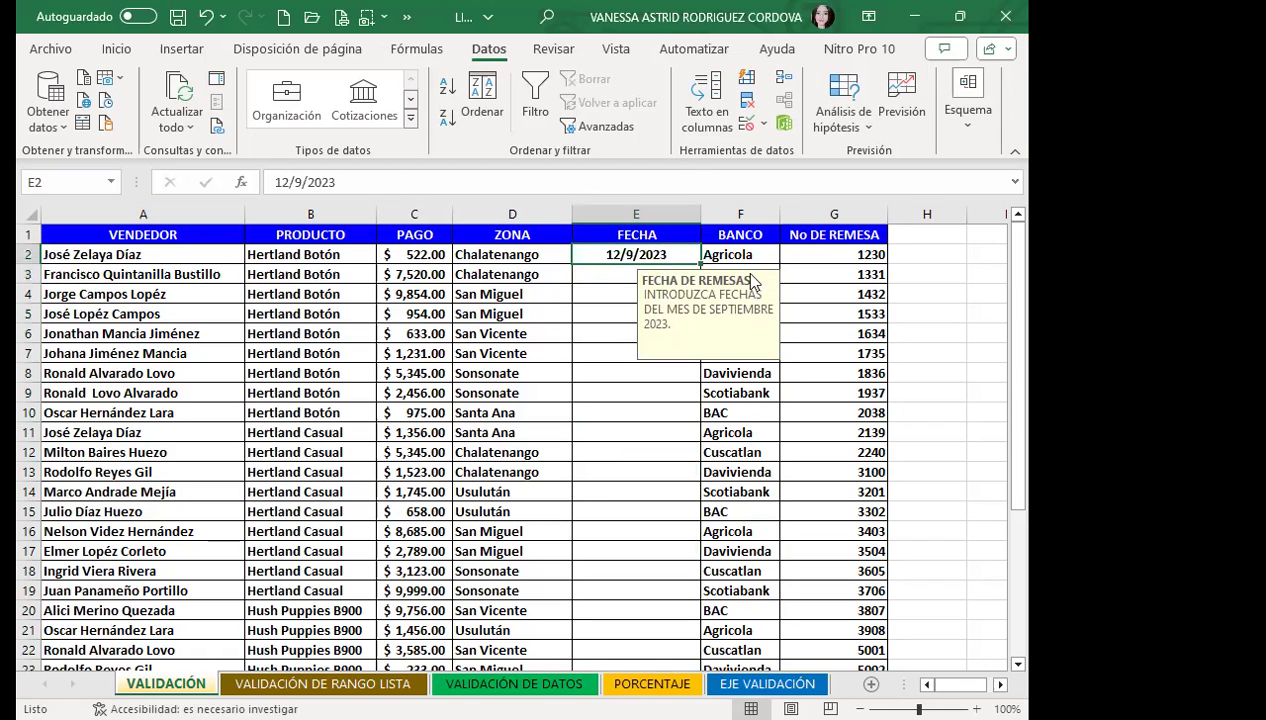
{"action": "left_click", "coordinate": [603, 284]}
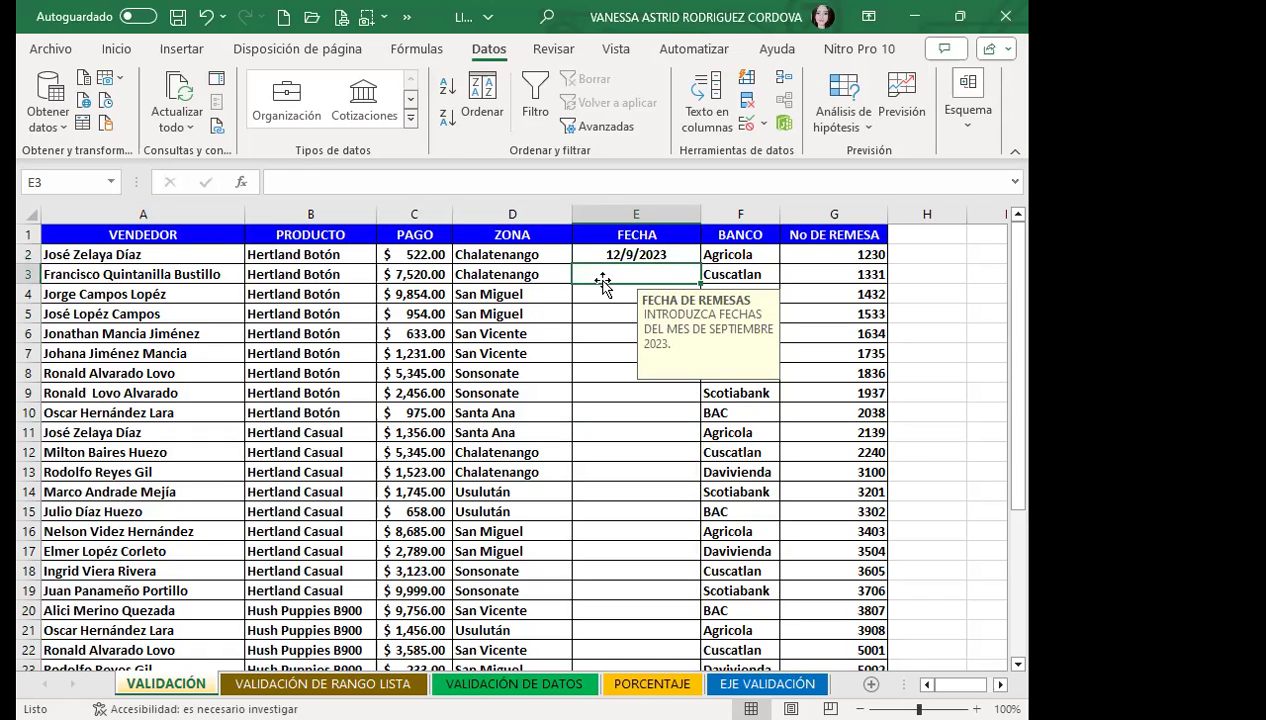
{"action": "type", "text": "2/"}
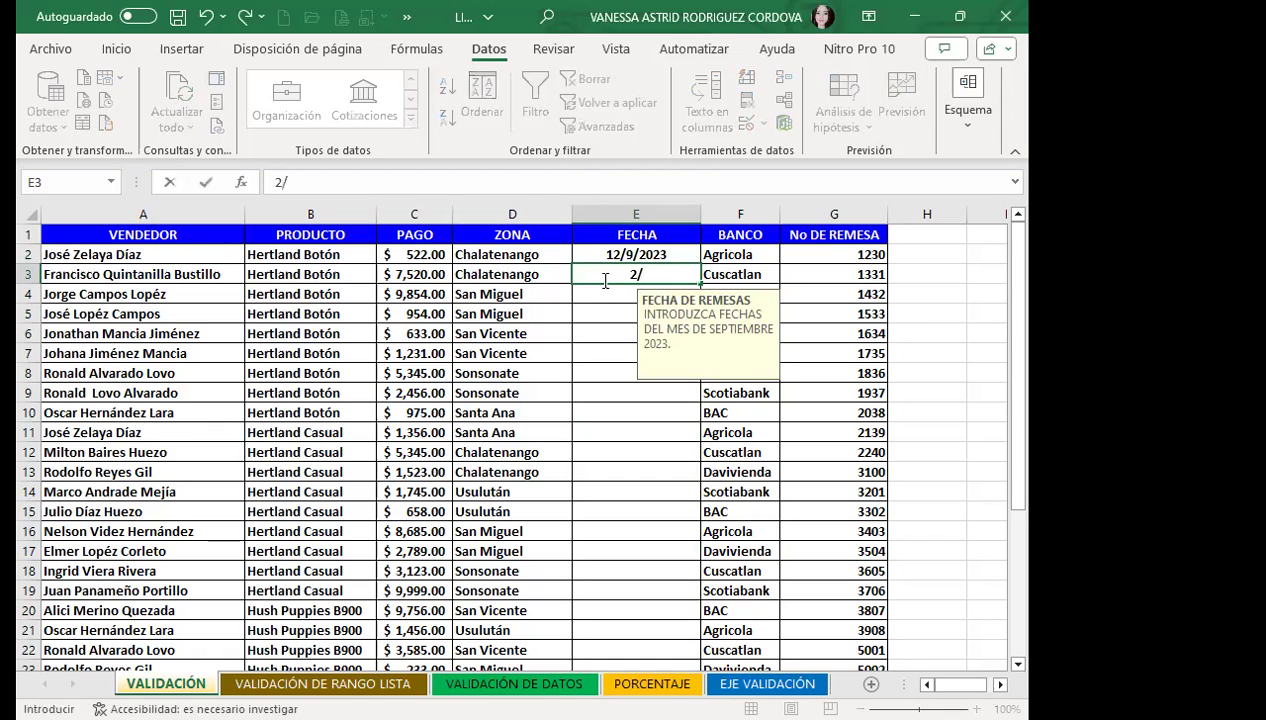
{"action": "type", "text": "10/2023"}
{"action": "key", "text": "Return"}
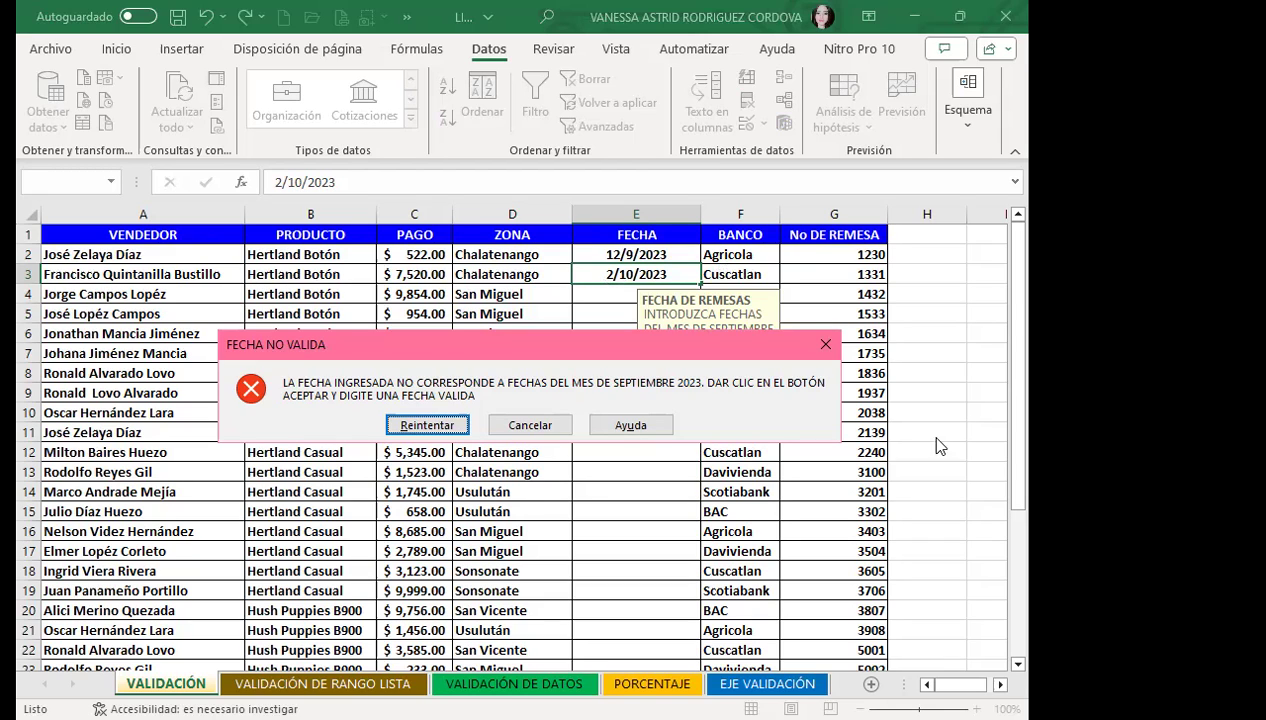
Cancel the FECHA NO VALIDA alert, discarding 2/10/2023, and select a few other cells.
{"action": "left_click", "coordinate": [821, 348]}
{"action": "left_click", "coordinate": [569, 452]}
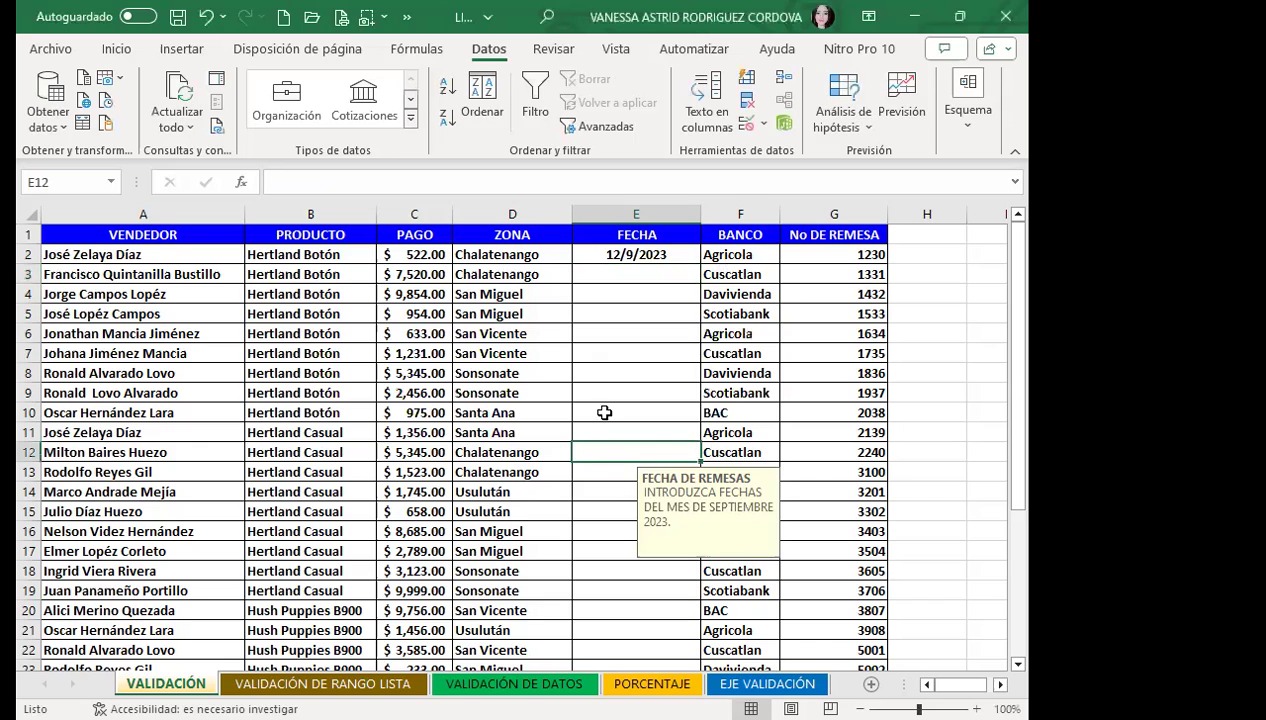
{"action": "left_click", "coordinate": [597, 390]}
{"action": "left_click", "coordinate": [438, 484]}
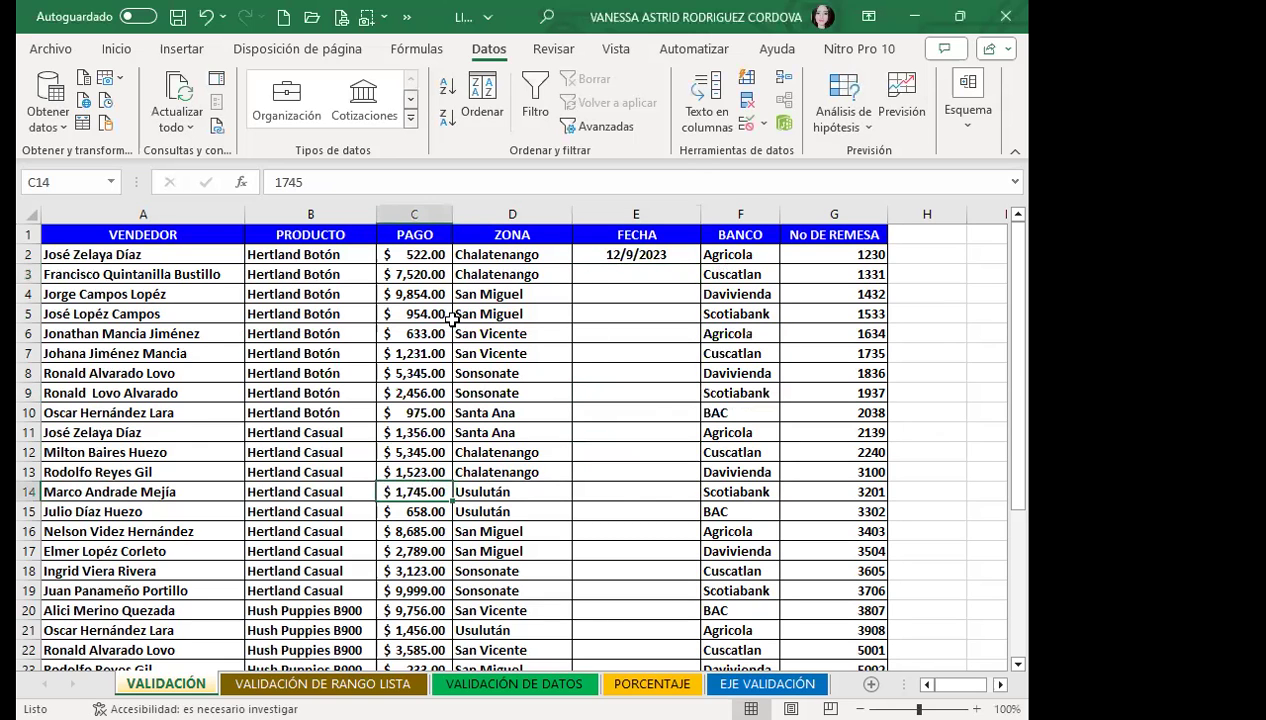
Scroll down to cell A32 with its 'CELDAS CON VALIDACIÓN' note.
{"action": "scroll", "coordinate": [537, 311], "scroll_direction": "down", "scroll_amount": 3}
{"action": "scroll", "coordinate": [537, 311], "scroll_direction": "down", "scroll_amount": 2}
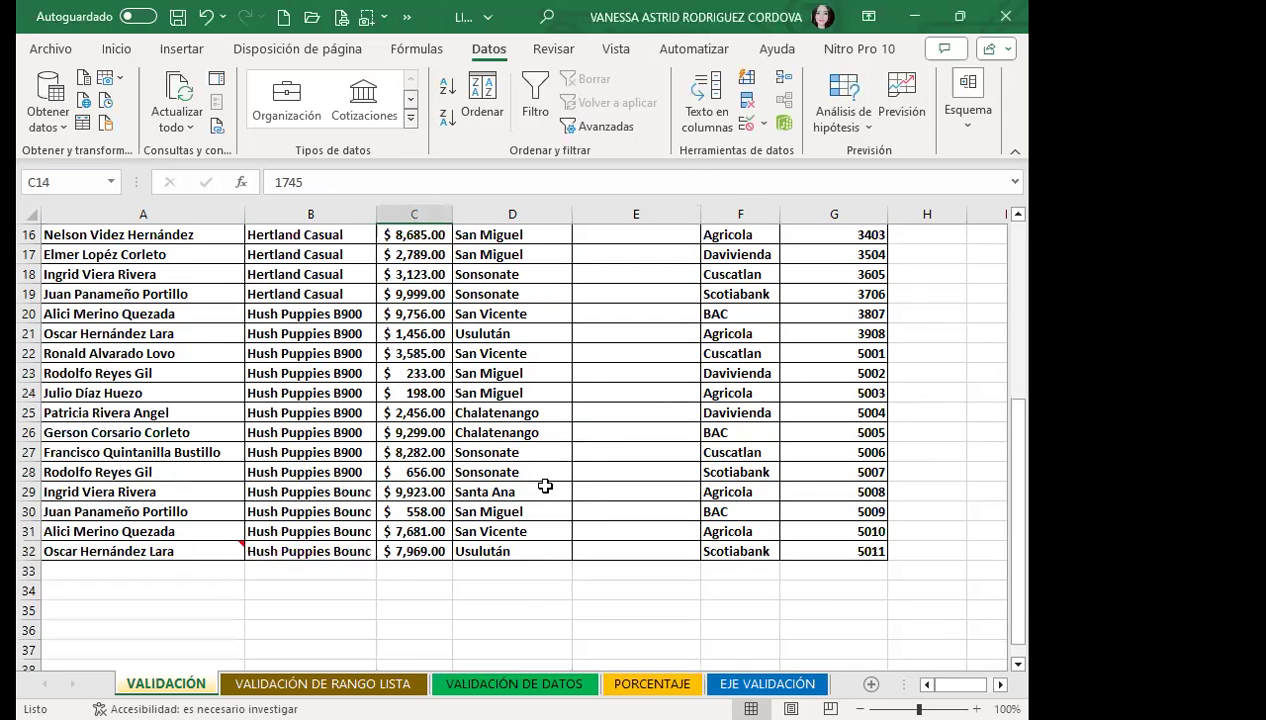
{"action": "mouse_move", "coordinate": [171, 550]}
{"action": "left_click", "coordinate": [222, 550]}
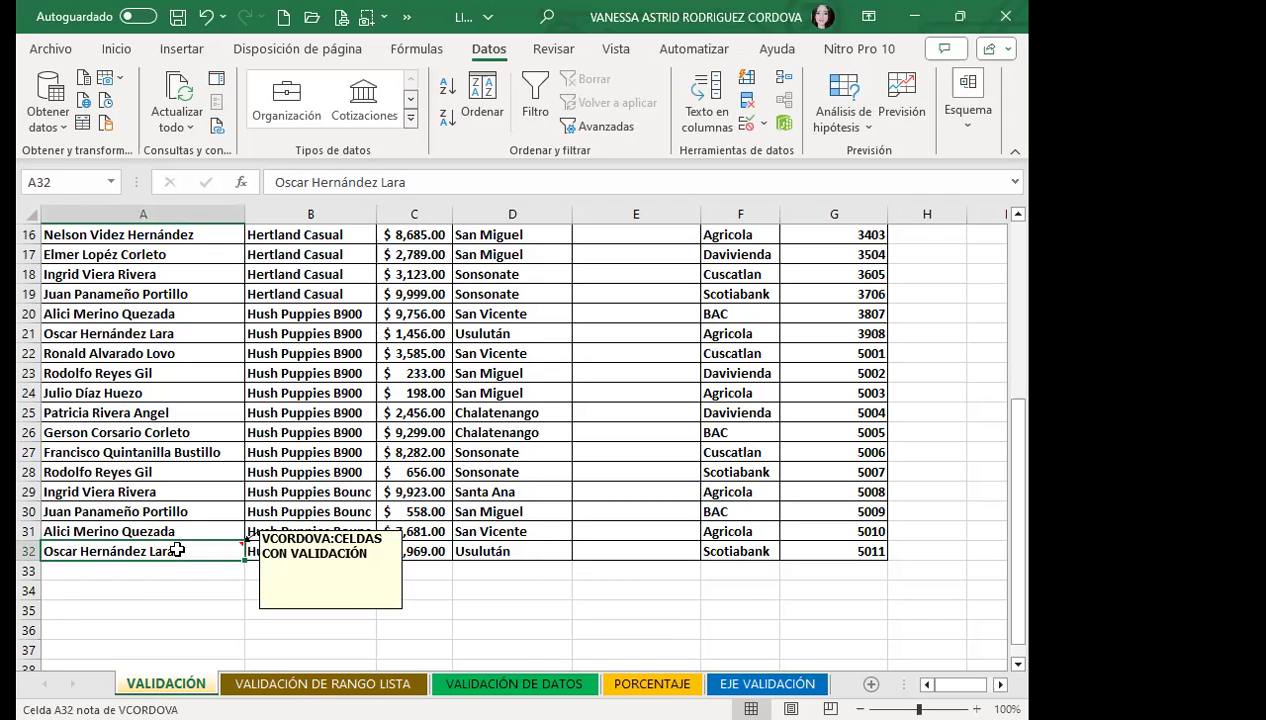
{"action": "scroll", "coordinate": [579, 480], "scroll_direction": "up", "scroll_amount": 5}
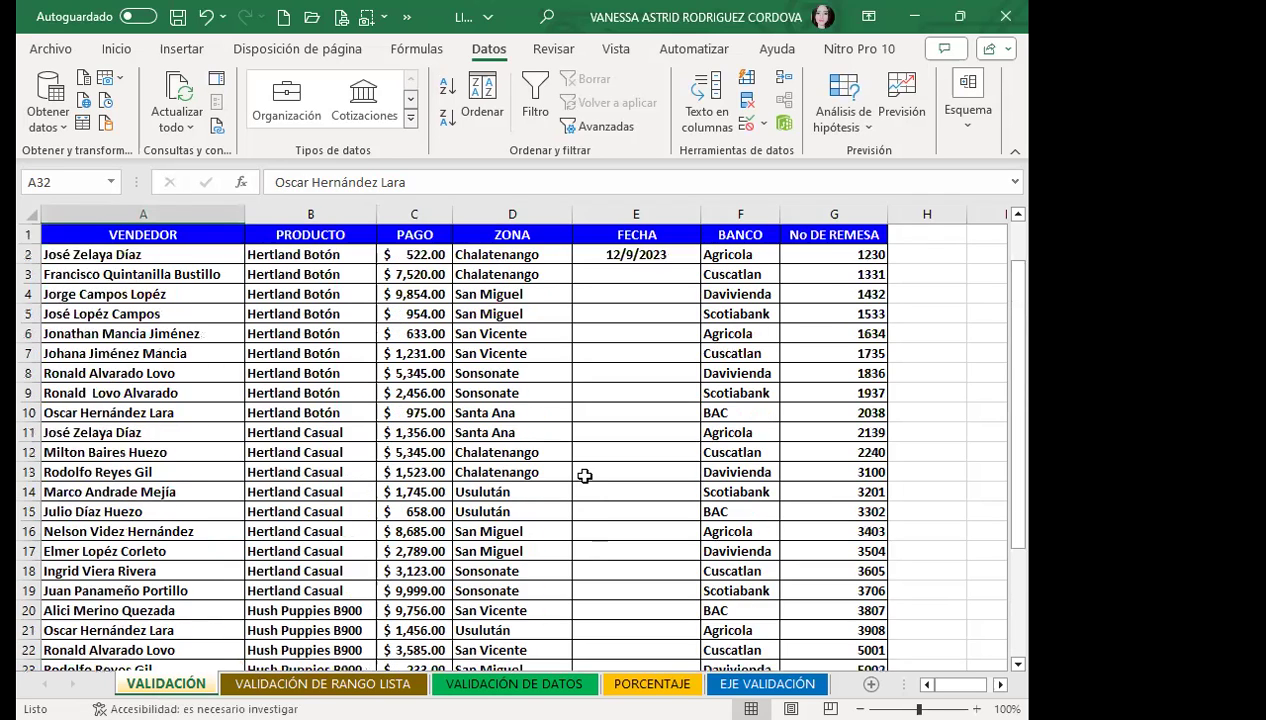
{"action": "left_click", "coordinate": [620, 416]}
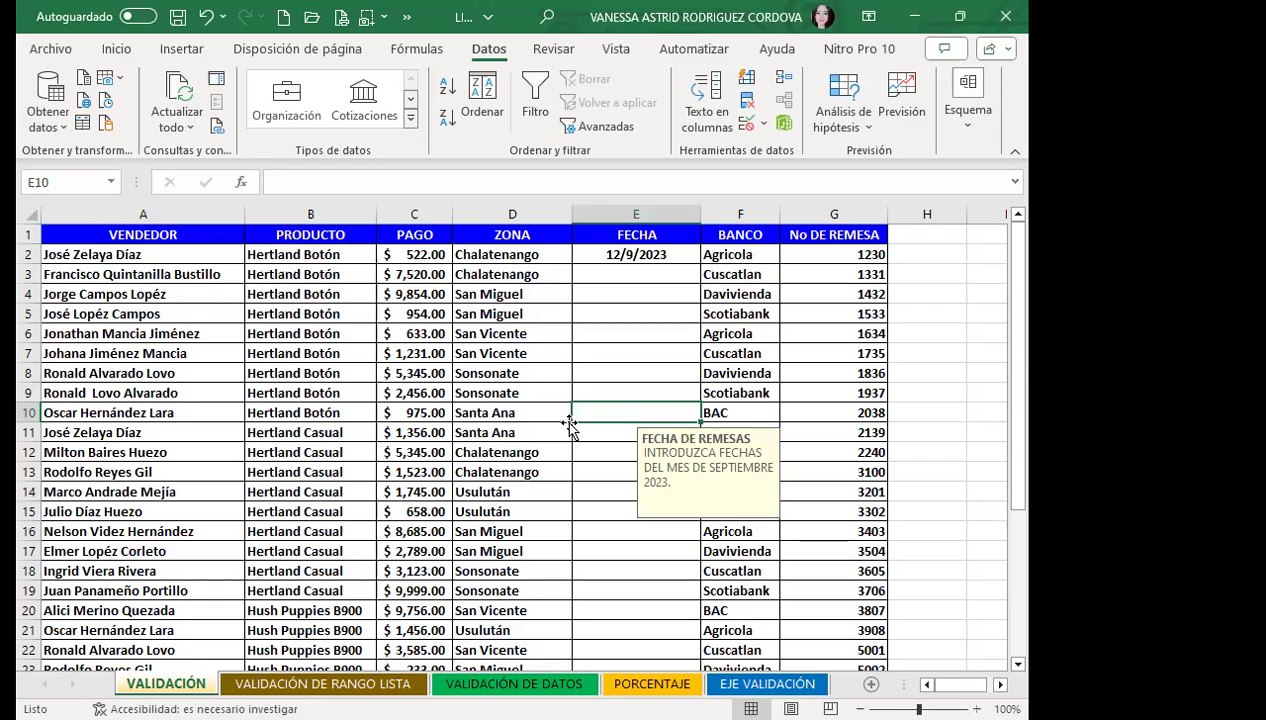
{"action": "left_click", "coordinate": [341, 431]}
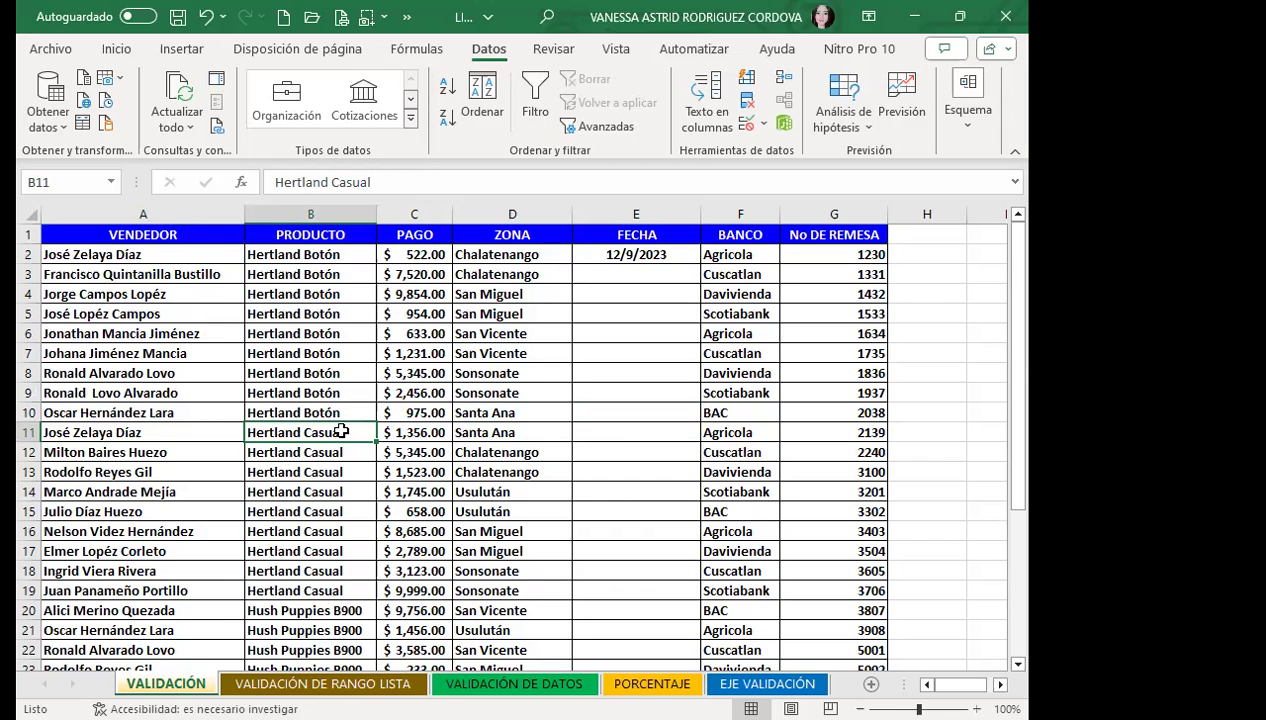
{"action": "left_click", "coordinate": [610, 373]}
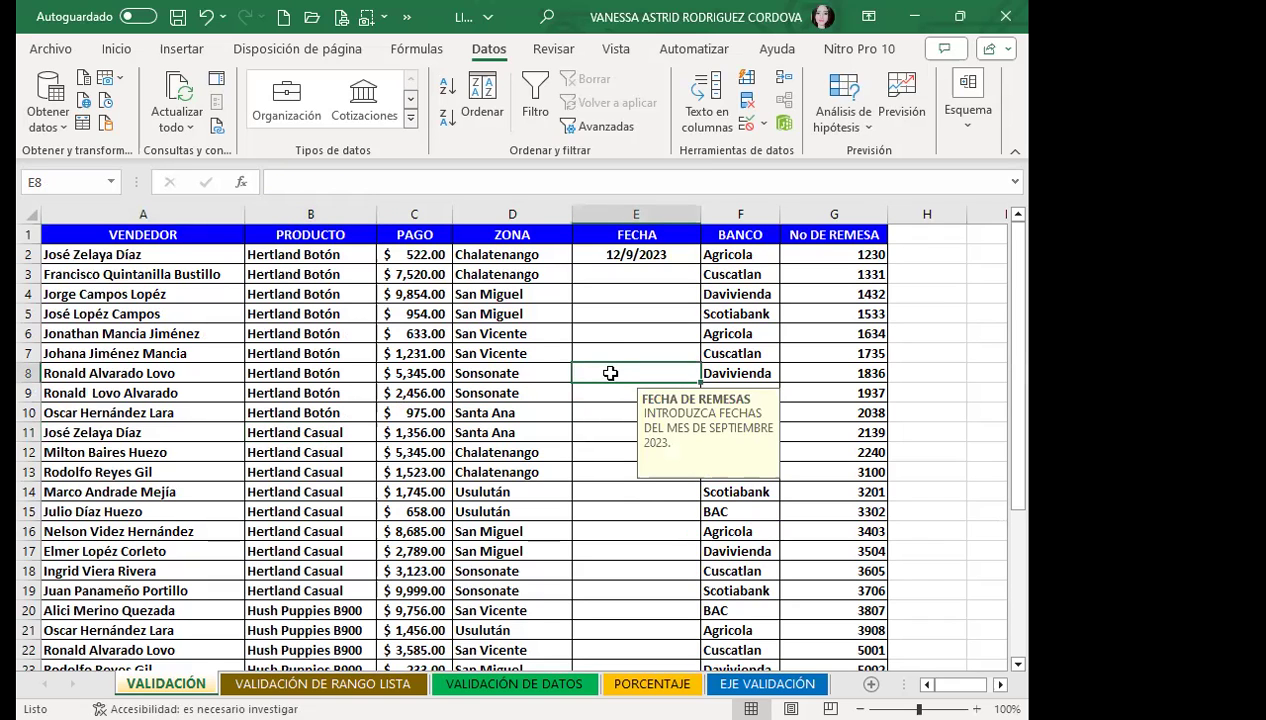
Review the FECHA cells' September 2023 limits, 'FECHA DE REMESAS' message and Alto error alert.
{"action": "mouse_move", "coordinate": [609, 250]}
{"action": "left_mouse_down"}
{"action": "mouse_move", "coordinate": [636, 645]}
{"action": "mouse_move", "coordinate": [698, 648]}
{"action": "left_mouse_up"}
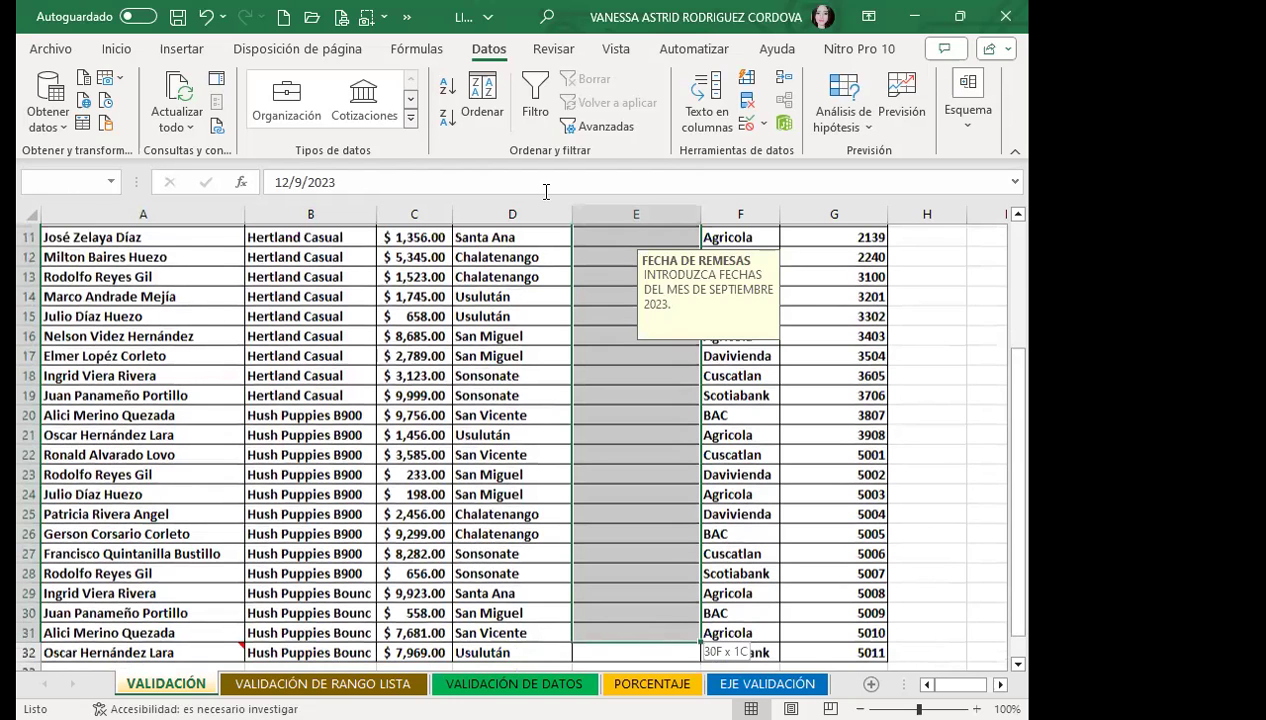
{"action": "scroll", "coordinate": [257, 270], "scroll_direction": "up", "scroll_amount": 1}
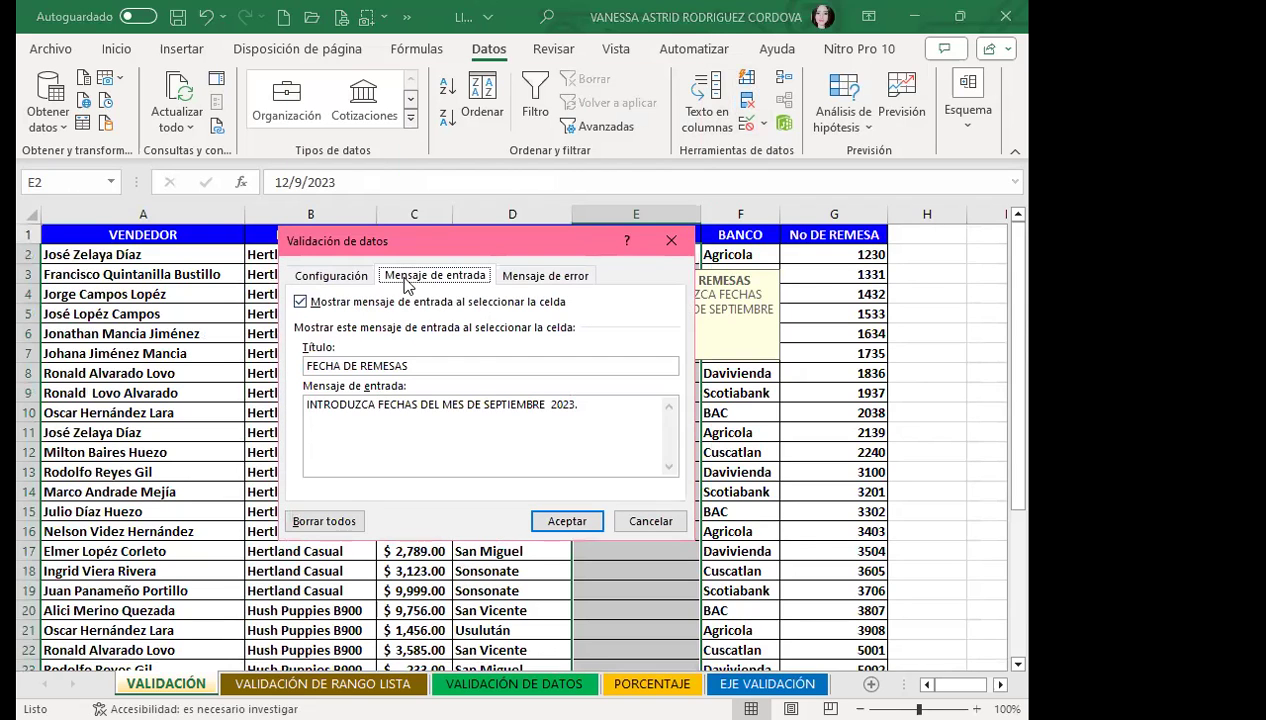
{"action": "left_click", "coordinate": [545, 276]}
{"action": "left_click", "coordinate": [454, 281]}
{"action": "left_click", "coordinate": [514, 276]}
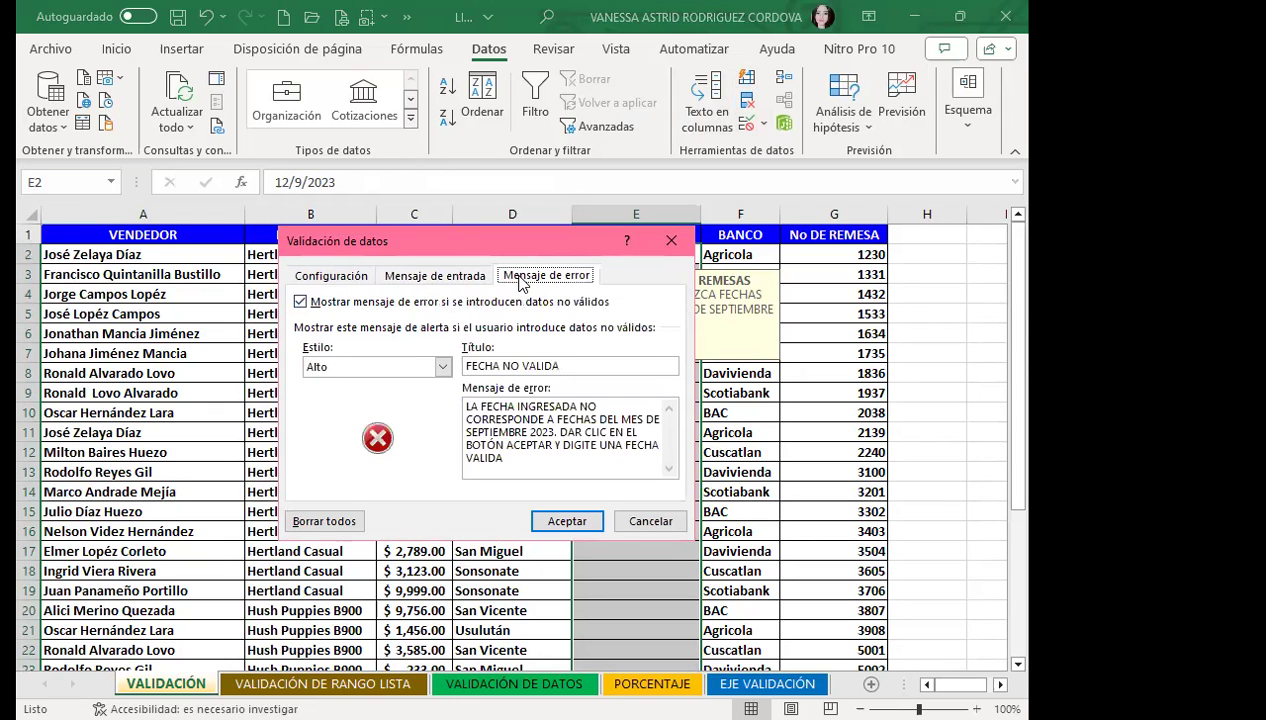
{"action": "left_click", "coordinate": [328, 277]}
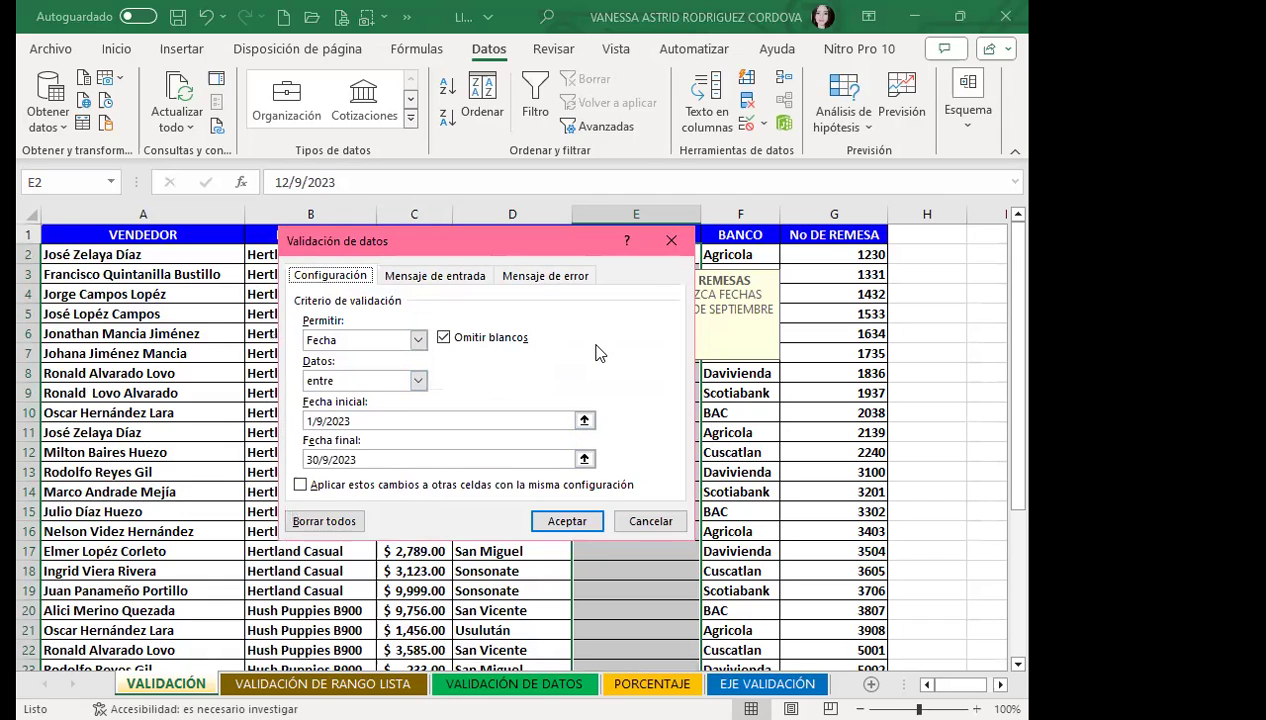
{"action": "left_click", "coordinate": [460, 277]}
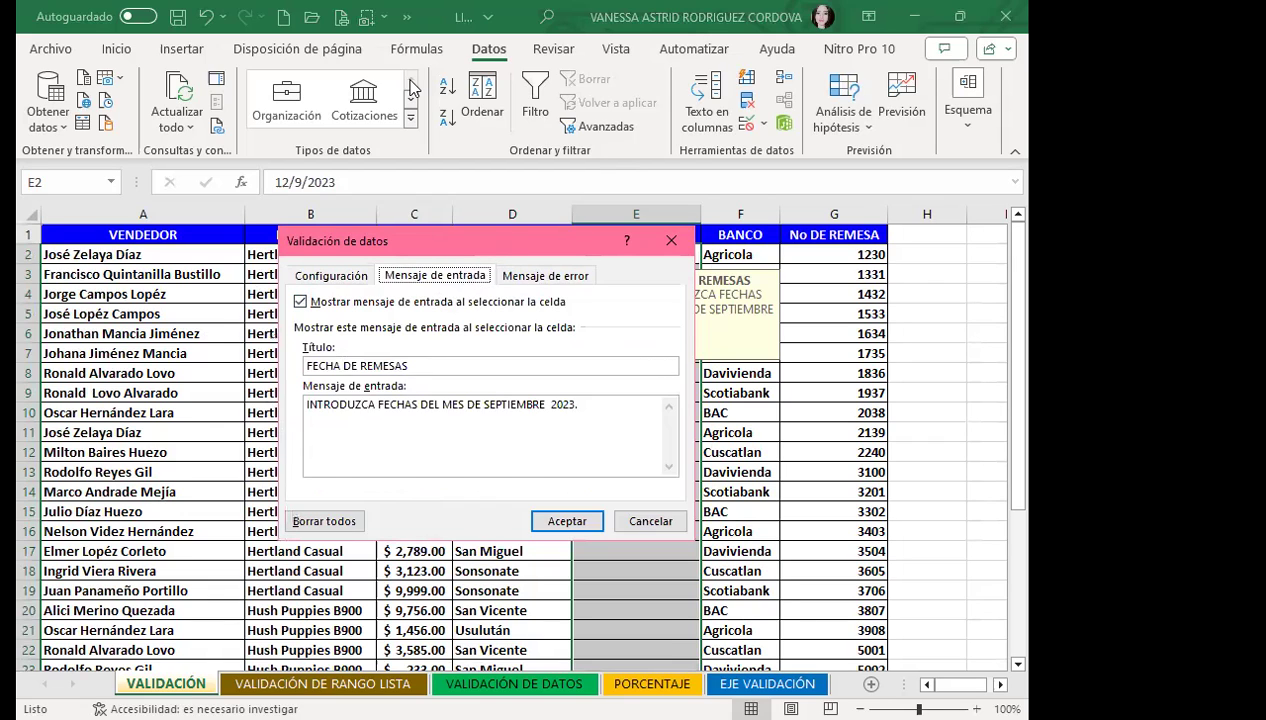
{"action": "left_click_drag", "start_coordinate": [504, 248], "coordinate": [418, 84]}
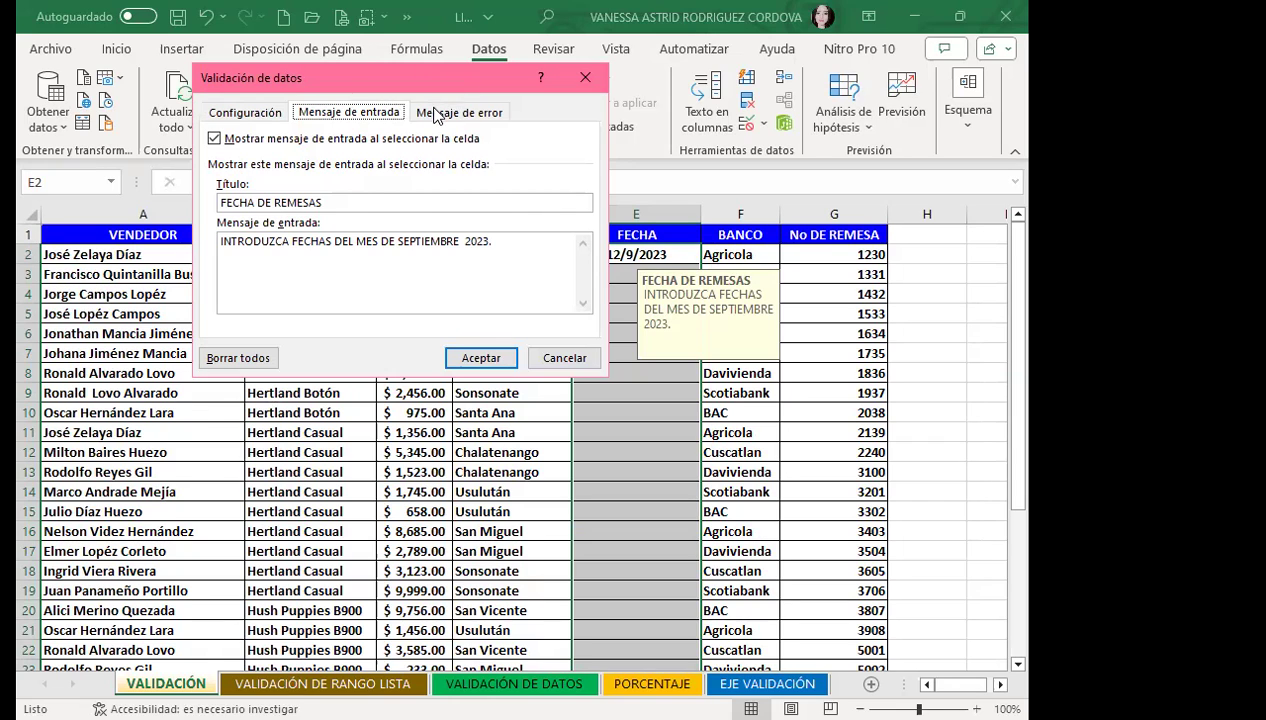
{"action": "left_click", "coordinate": [434, 112]}
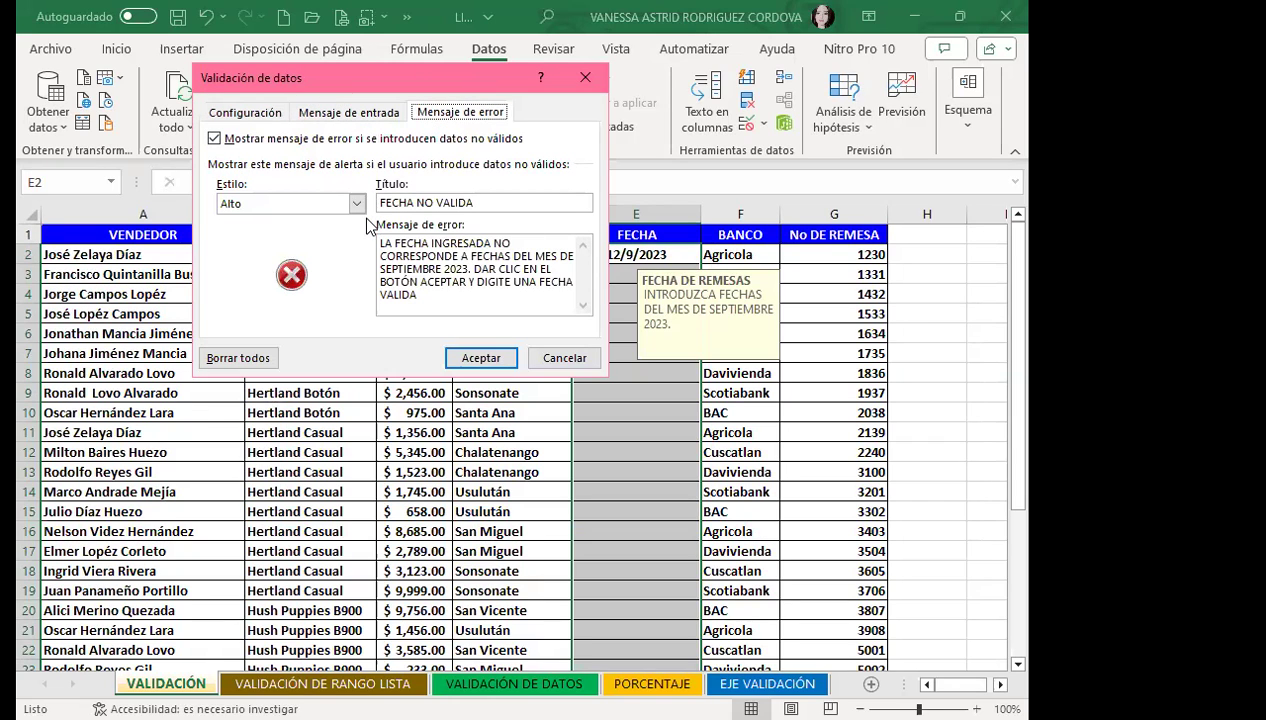
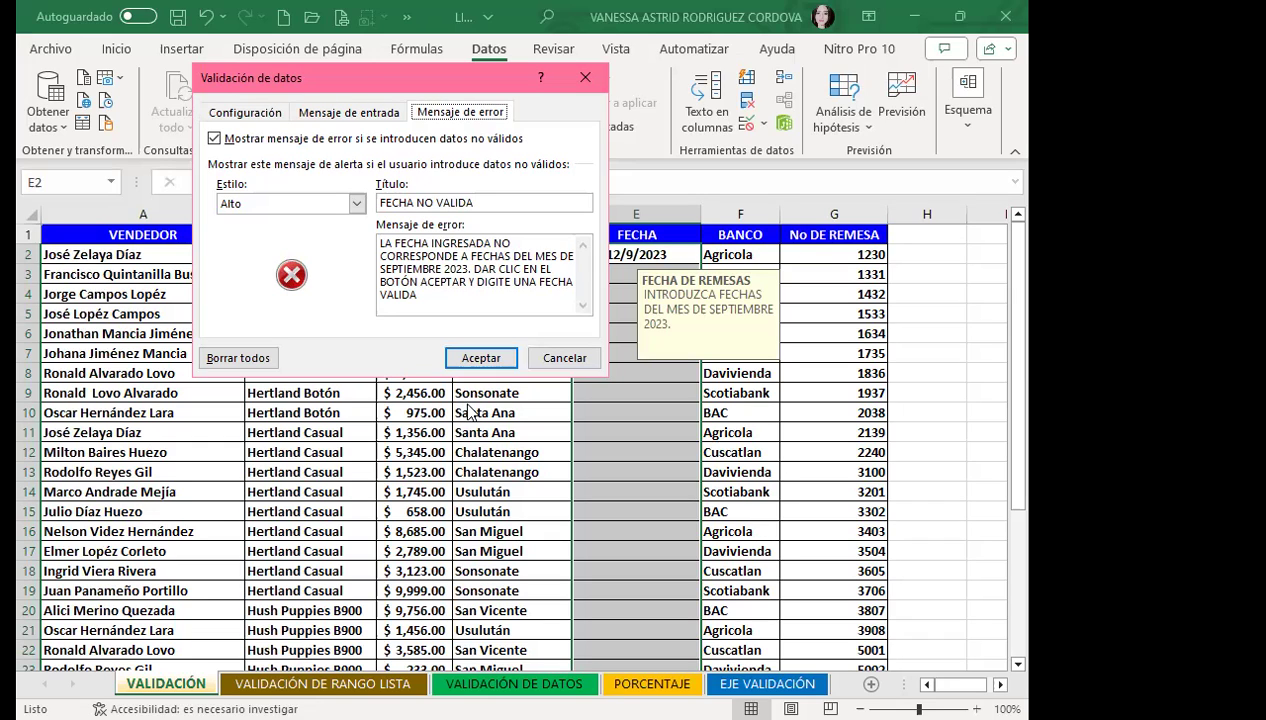
Check the FECHA DE REMESAS input message, close the dialog, and preview it on E6, E4 and E3.
{"action": "left_click", "coordinate": [317, 116]}
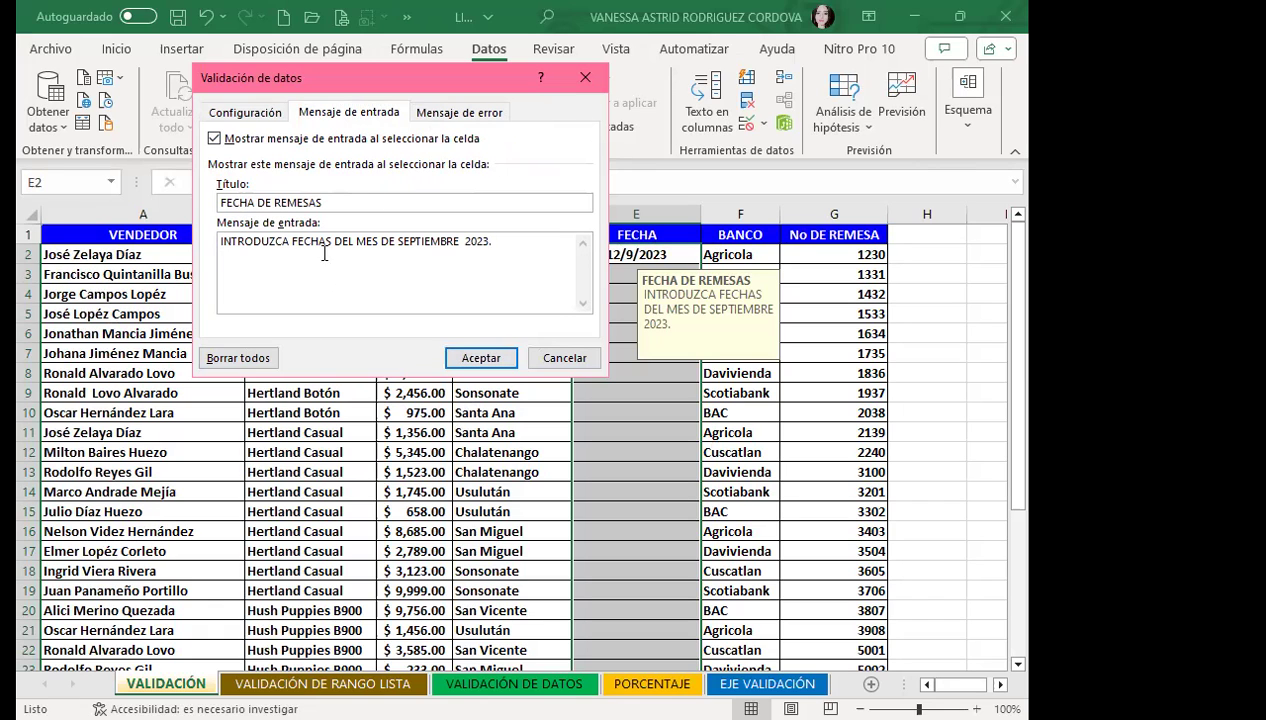
{"action": "left_click", "coordinate": [583, 75]}
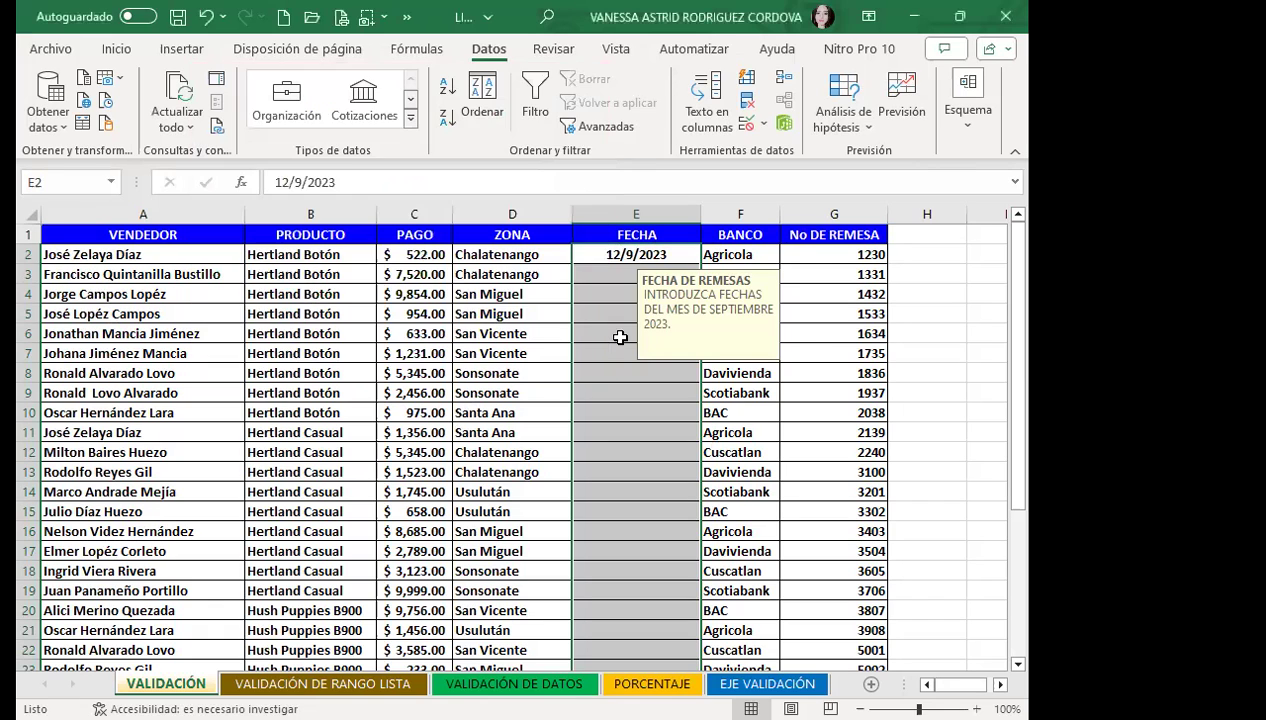
{"action": "left_click", "coordinate": [620, 337]}
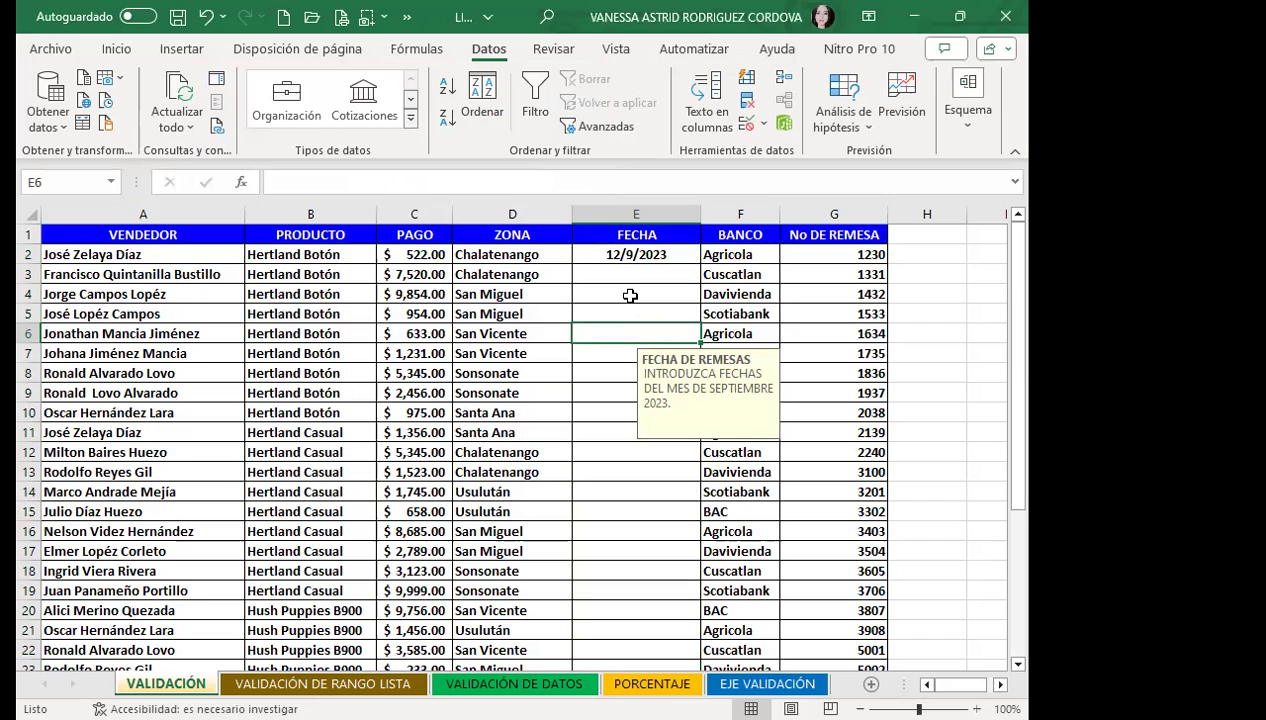
{"action": "left_click", "coordinate": [630, 296]}
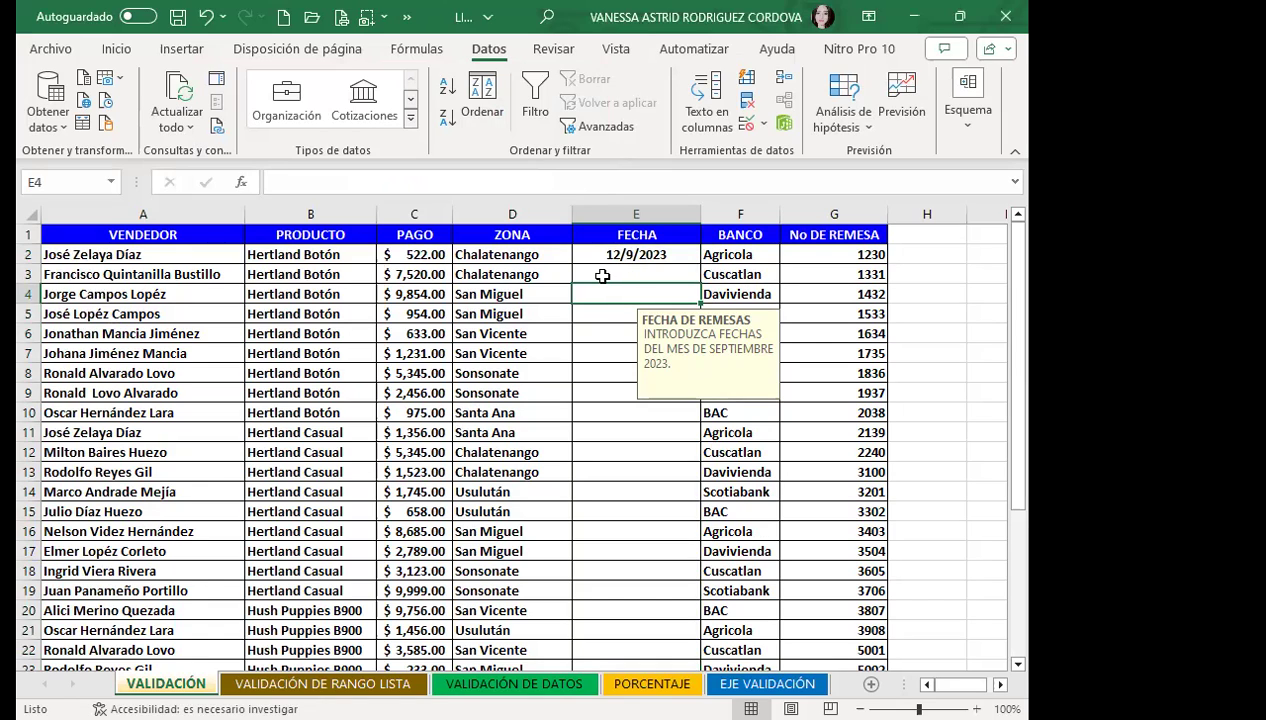
{"action": "left_click", "coordinate": [603, 276]}
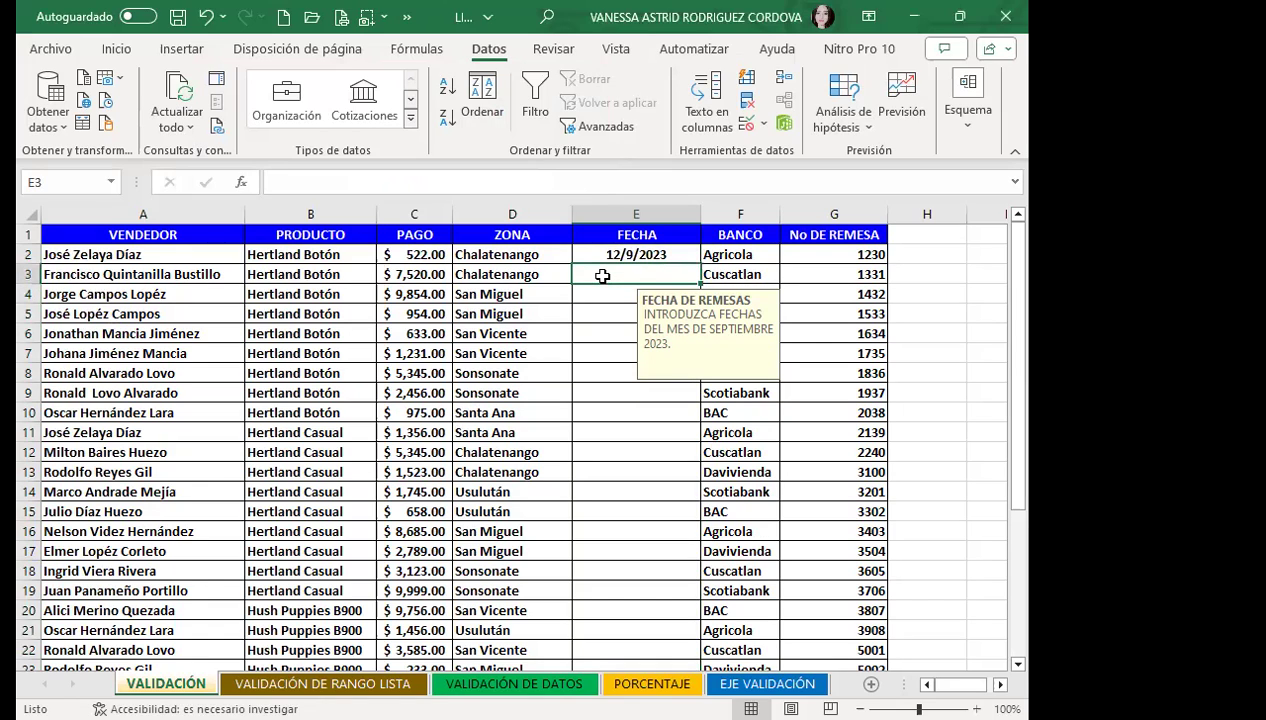
{"action": "left_click", "coordinate": [742, 123]}
Review the 1/9/2023–30/9/2023 date criteria without changes, then switch to the VALIDACIÓN DE RANGO LISTA sheet.
{"action": "left_click", "coordinate": [218, 116]}
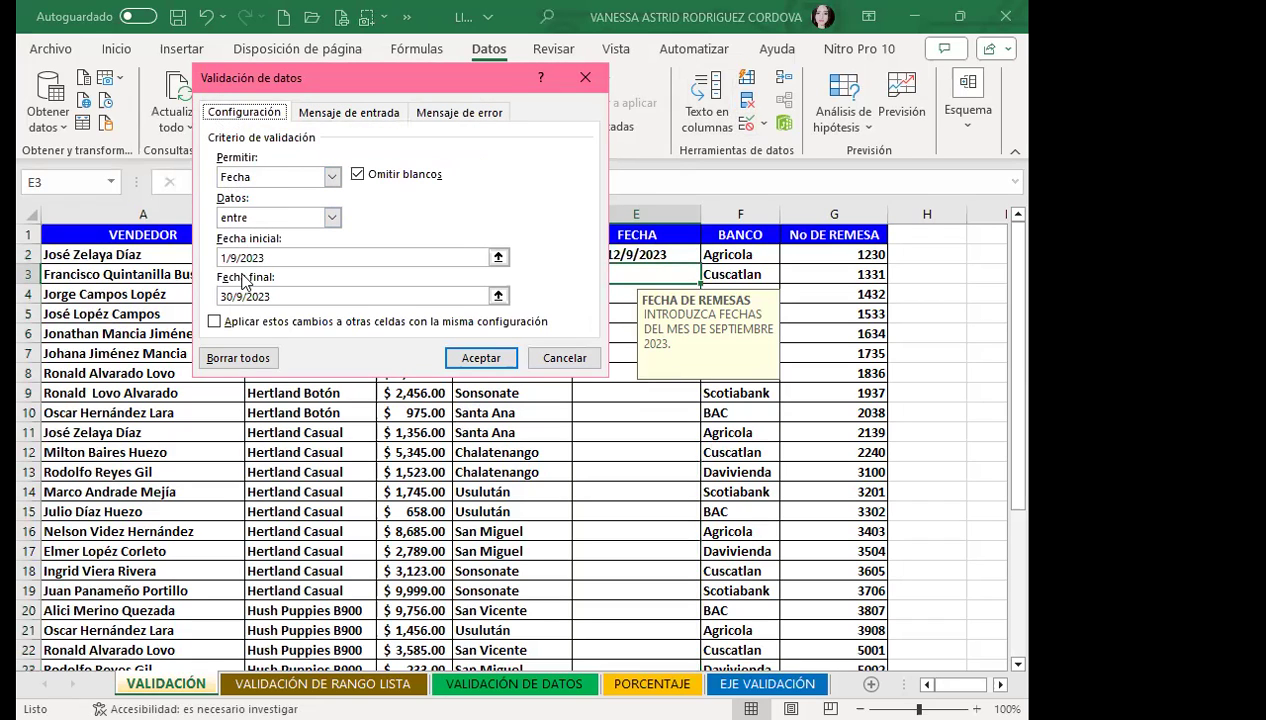
{"action": "left_click", "coordinate": [281, 257]}
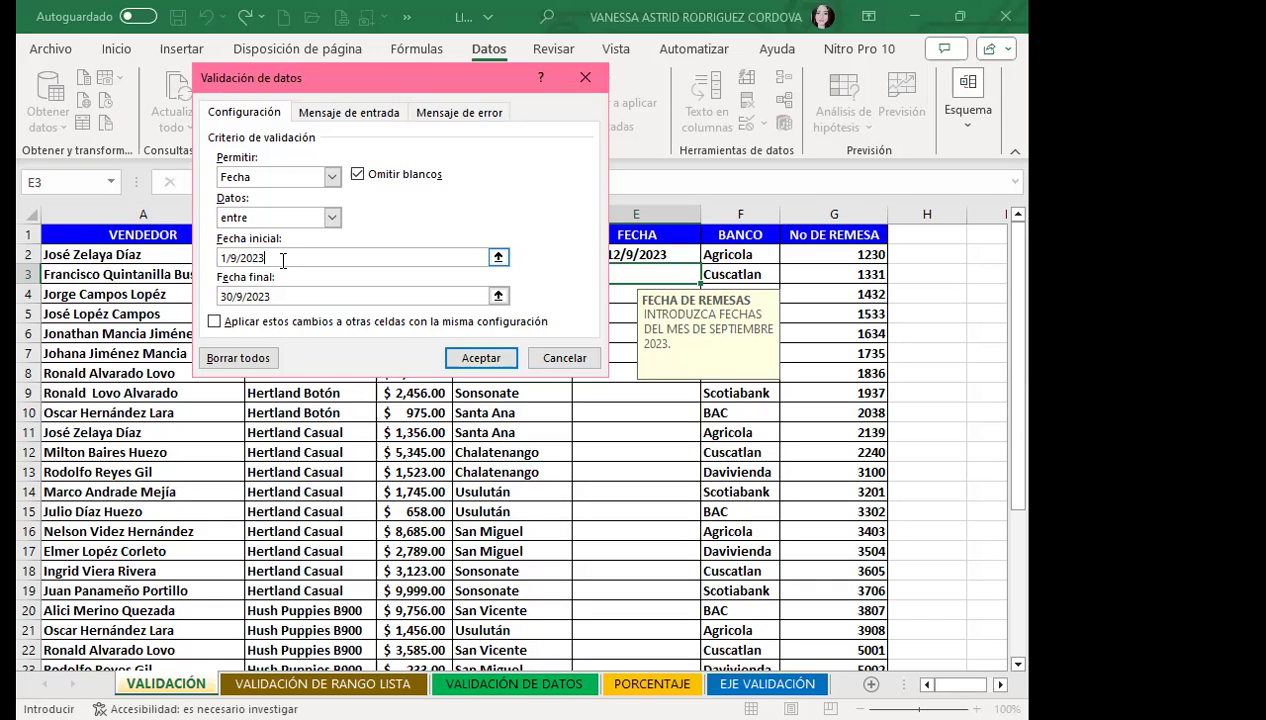
{"action": "left_click", "coordinate": [586, 80]}
{"action": "left_click", "coordinate": [580, 452]}
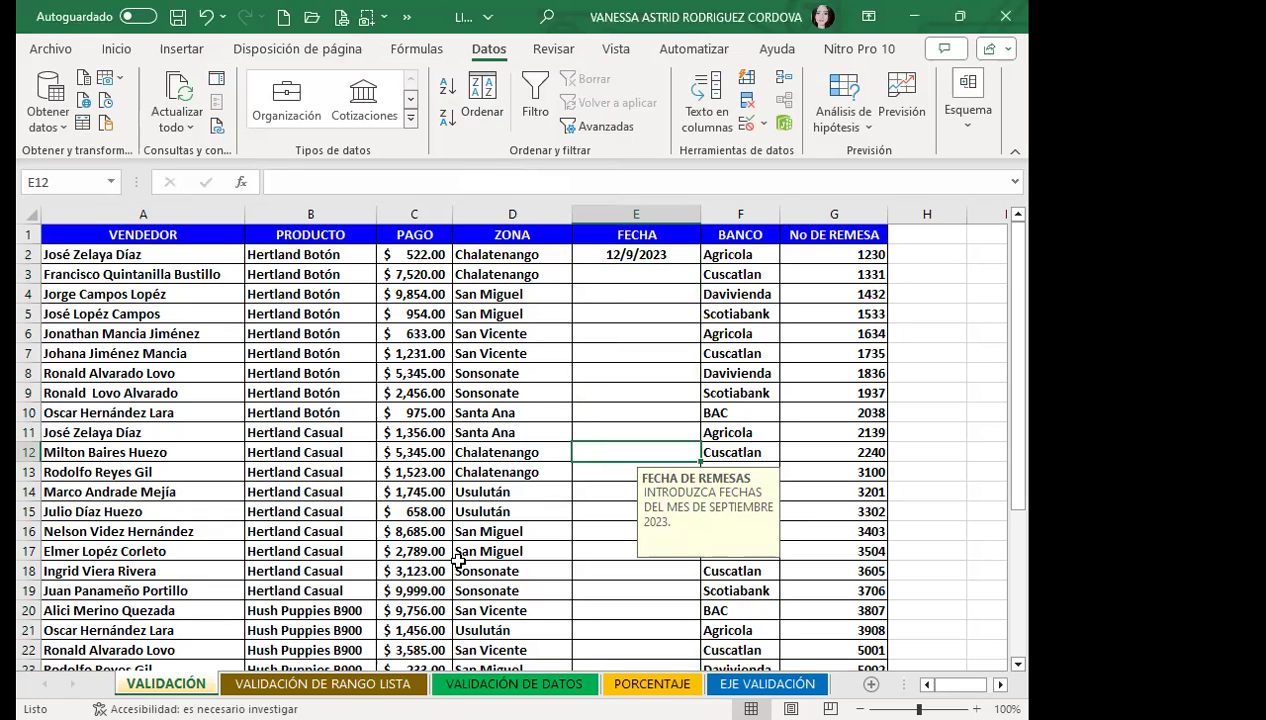
{"action": "key", "text": "ctrl+Page_Down"}
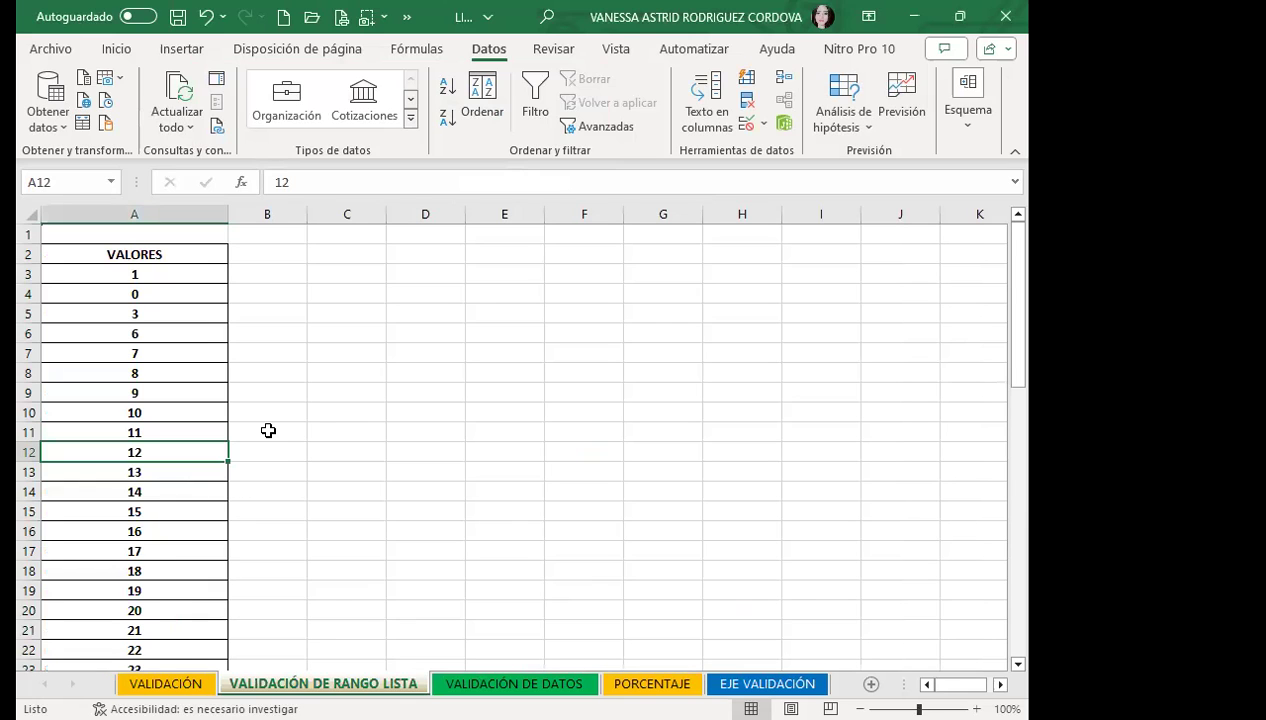
Give cell C4 a thick outside border and yellow fill.
{"action": "scroll", "coordinate": [223, 424], "scroll_direction": "down", "scroll_amount": 4}
{"action": "scroll", "coordinate": [222, 422], "scroll_direction": "up", "scroll_amount": 4}
{"action": "left_click", "coordinate": [355, 290]}
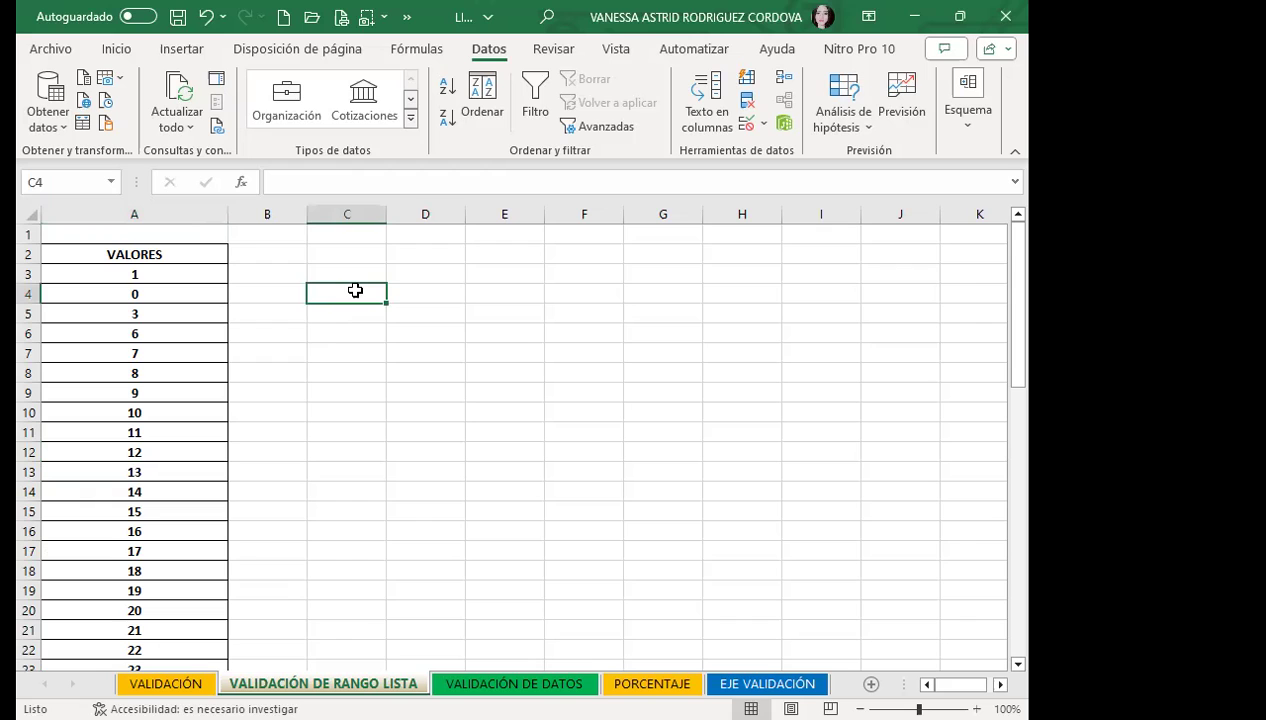
{"action": "left_click", "coordinate": [116, 48]}
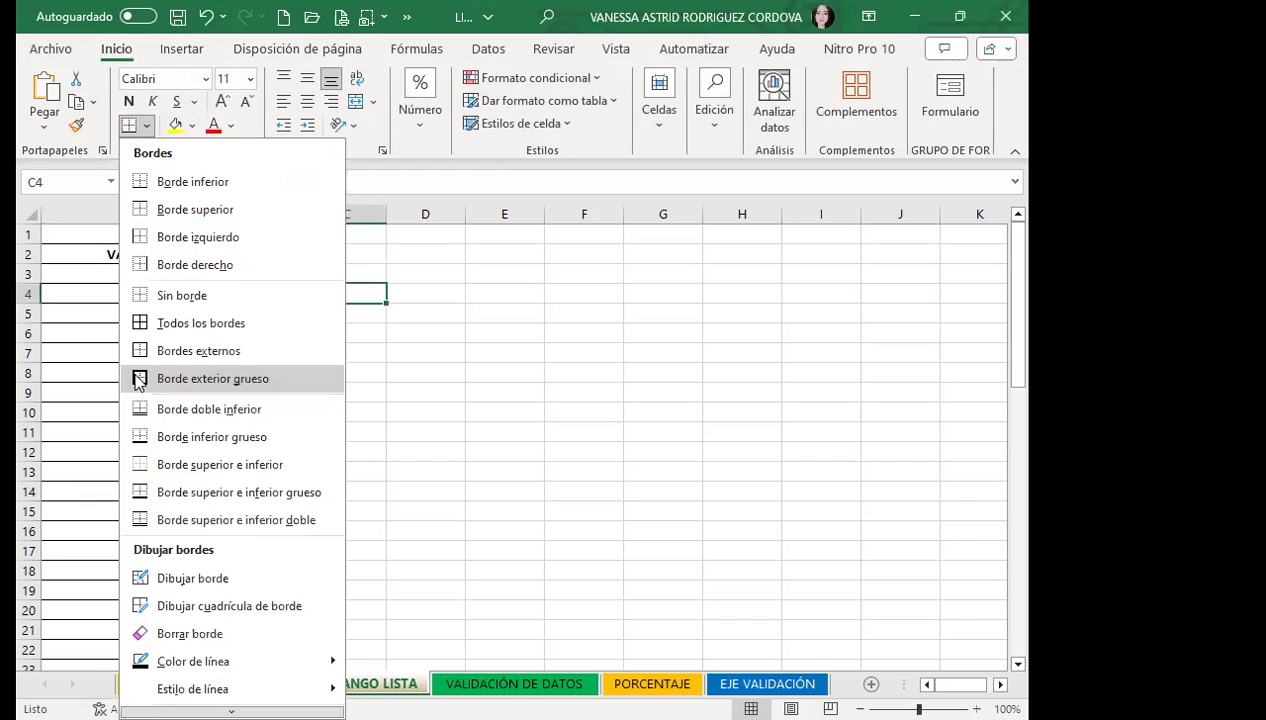
{"action": "left_click", "coordinate": [138, 380]}
{"action": "left_click", "coordinate": [350, 376]}
Apply the same thick outside border and yellow fill to F4:F13.
{"action": "left_click", "coordinate": [550, 296]}
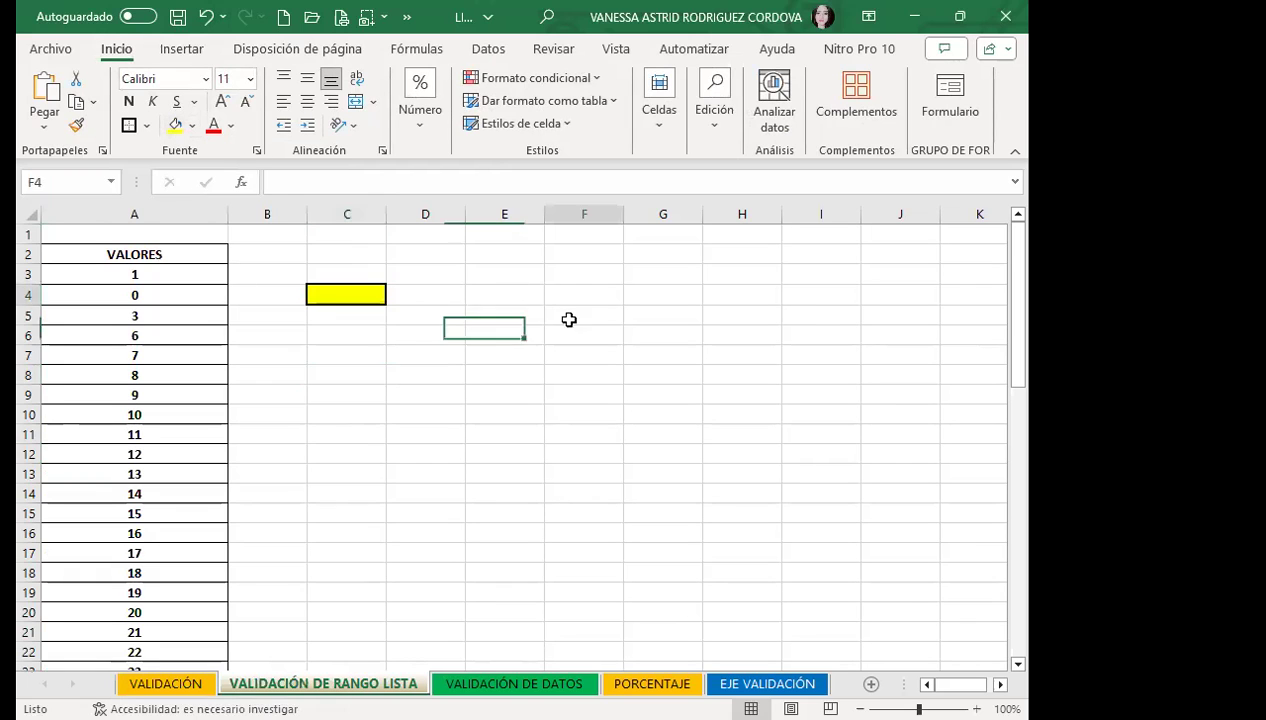
{"action": "left_click_drag", "start_coordinate": [569, 319], "coordinate": [584, 474]}
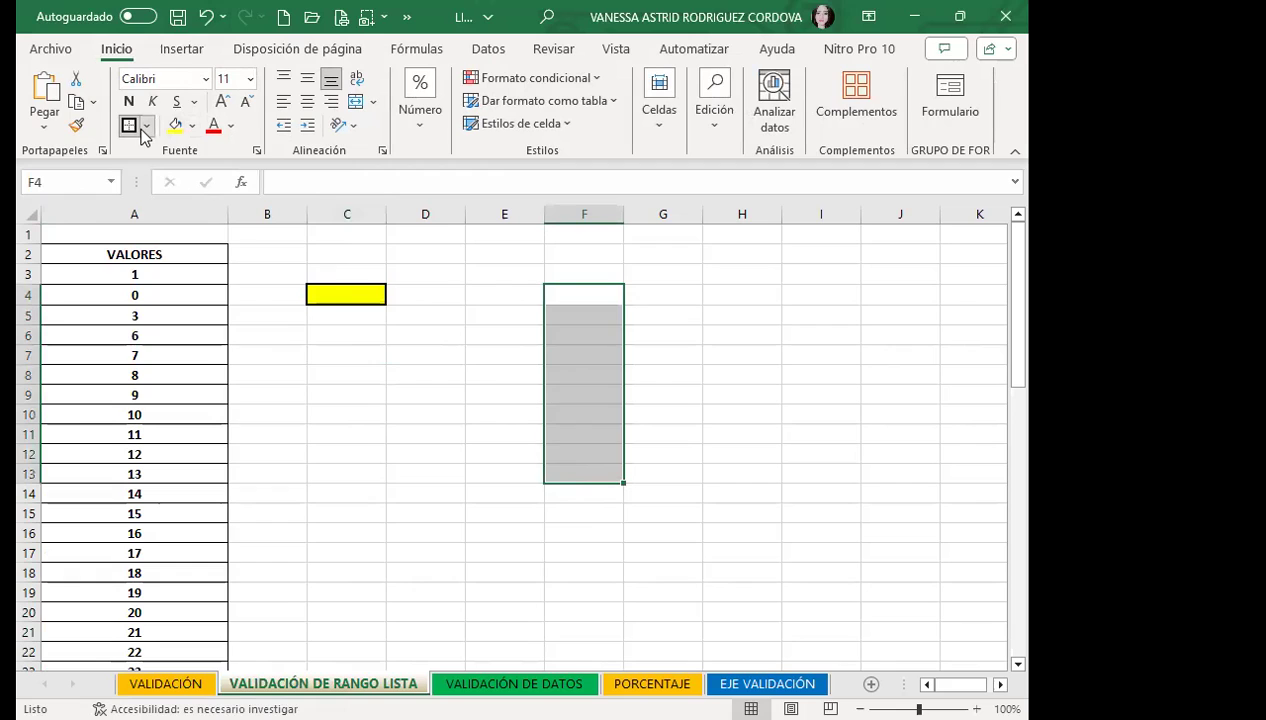
{"action": "left_click", "coordinate": [521, 453]}
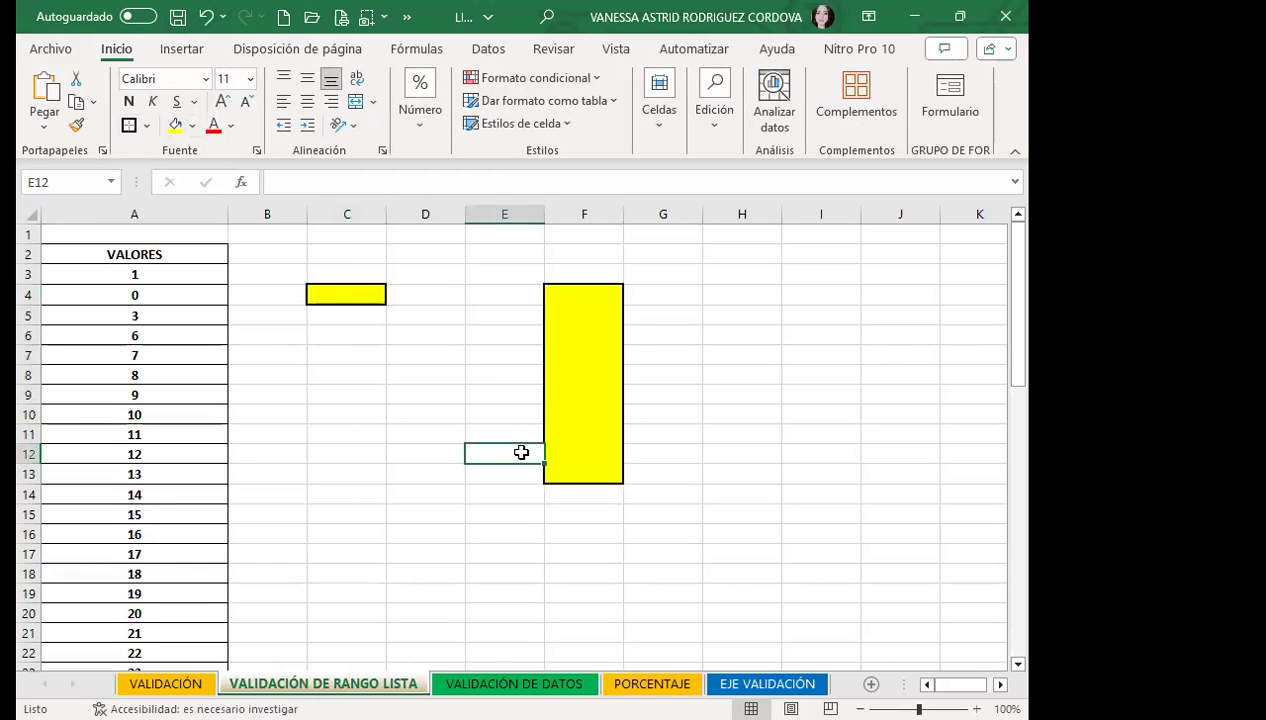
{"action": "left_click", "coordinate": [363, 331]}
{"action": "left_click", "coordinate": [341, 296]}
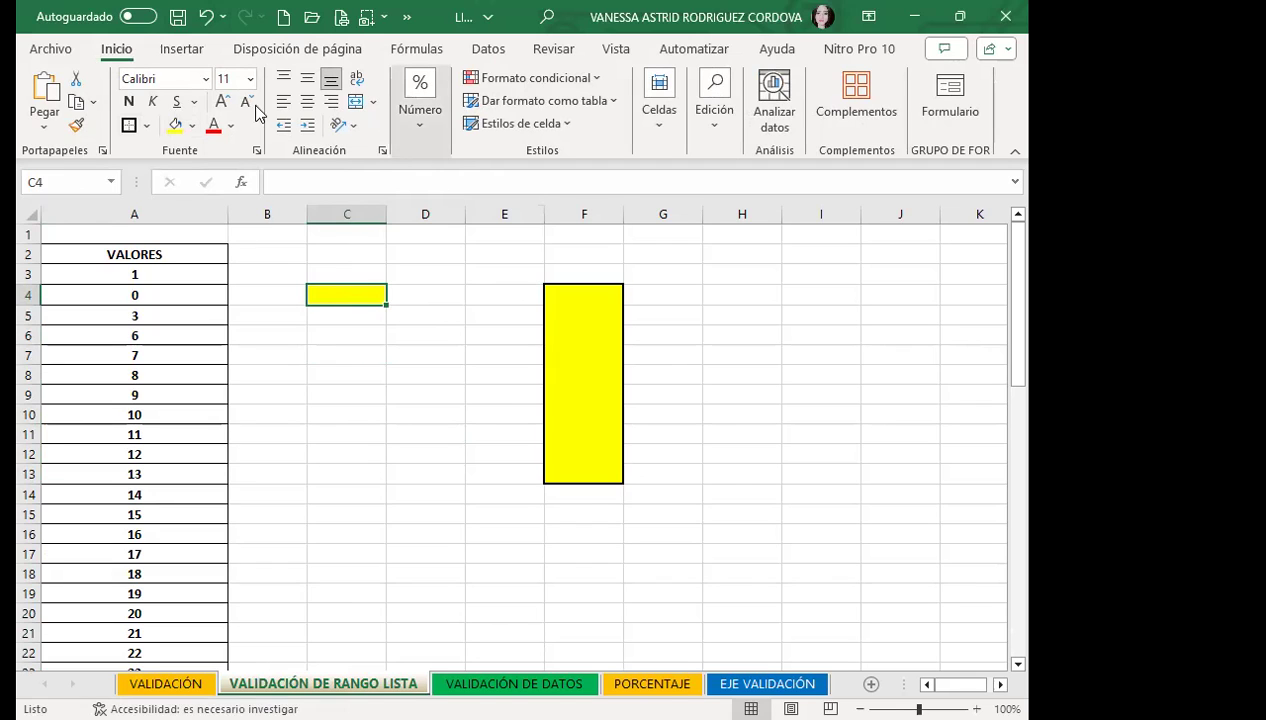
Give C4 a List validation sourced from =$A$3:$A$25, the VALORES column.
{"action": "left_click", "coordinate": [489, 50]}
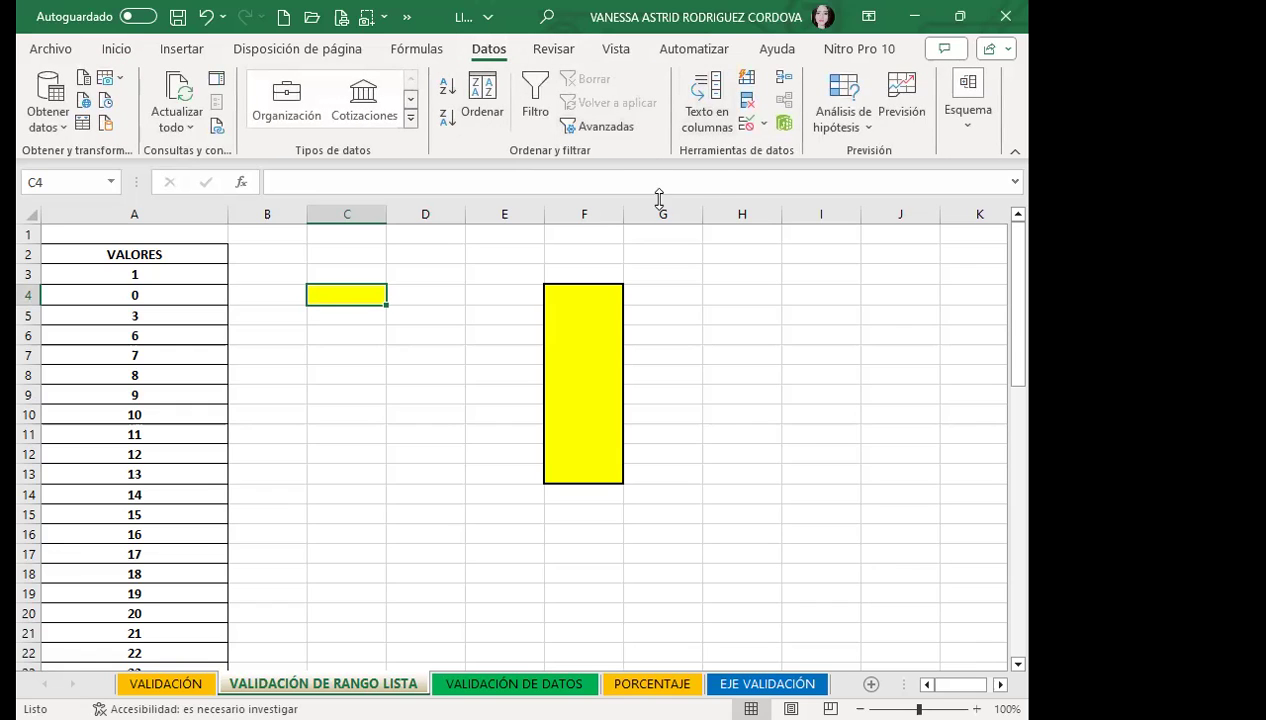
{"action": "left_click", "coordinate": [745, 124]}
{"action": "left_click_drag", "start_coordinate": [355, 74], "coordinate": [696, 139]}
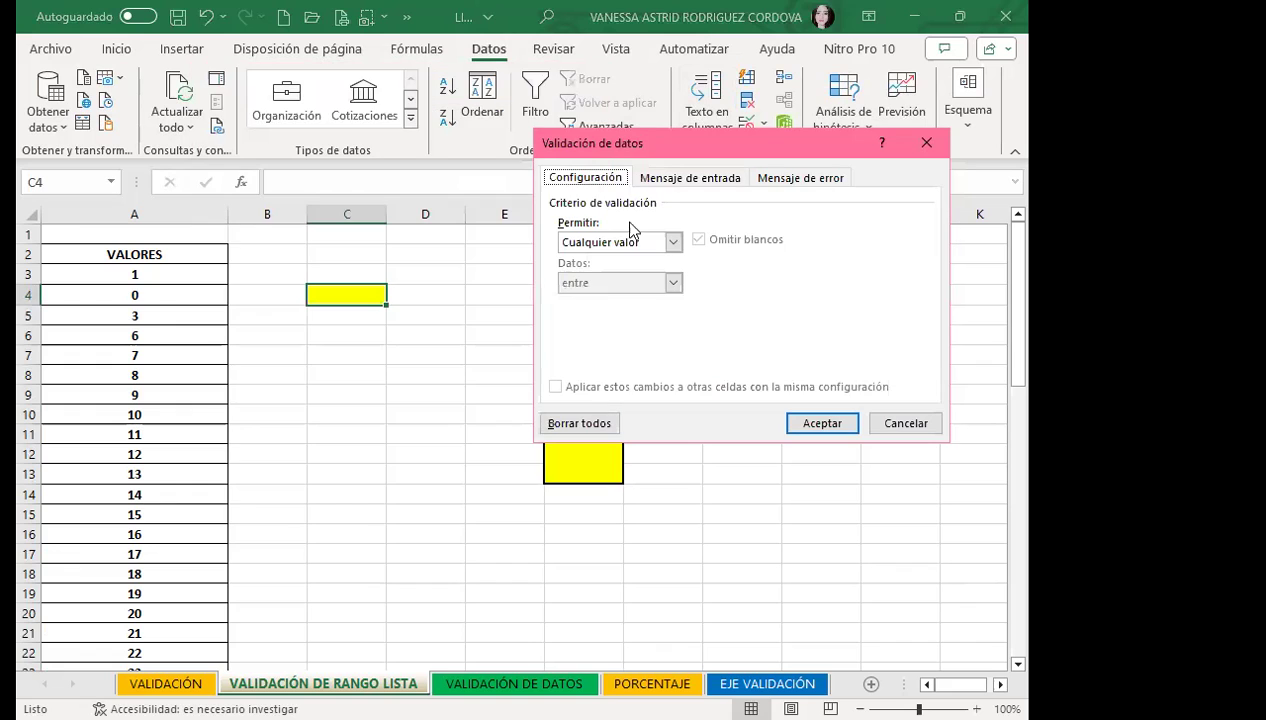
{"action": "left_click", "coordinate": [673, 243]}
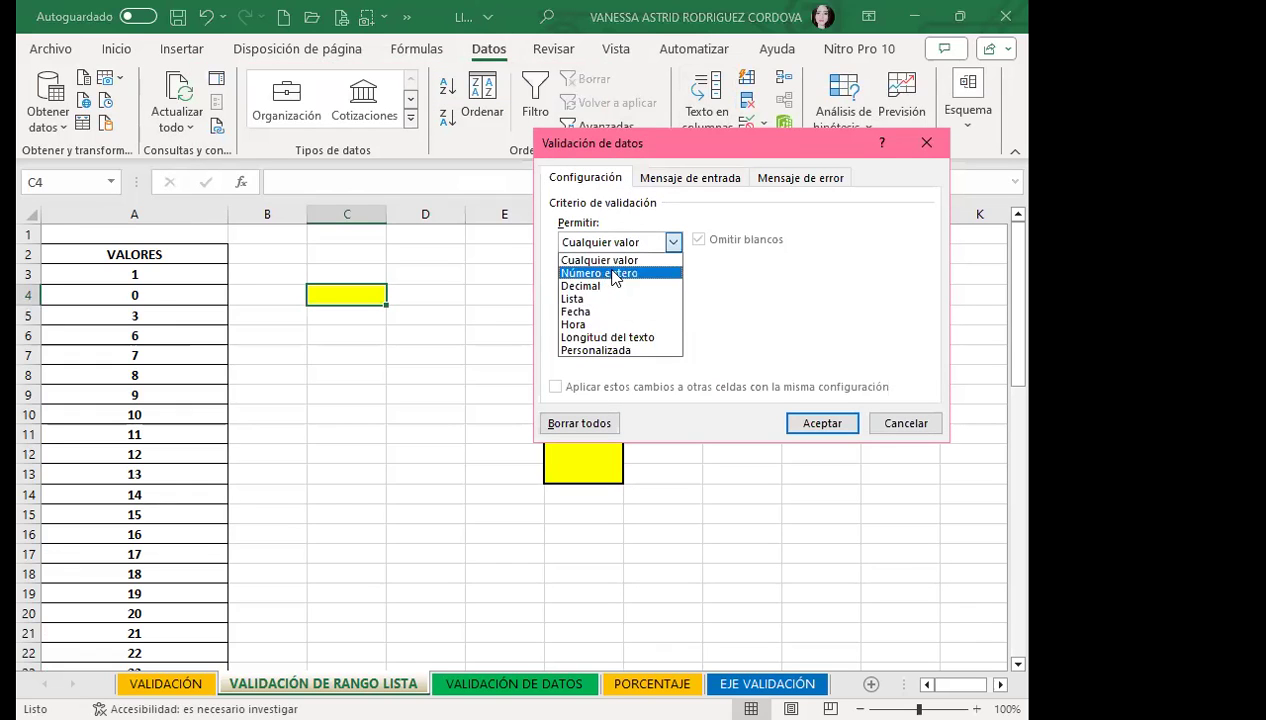
{"action": "left_click", "coordinate": [575, 299]}
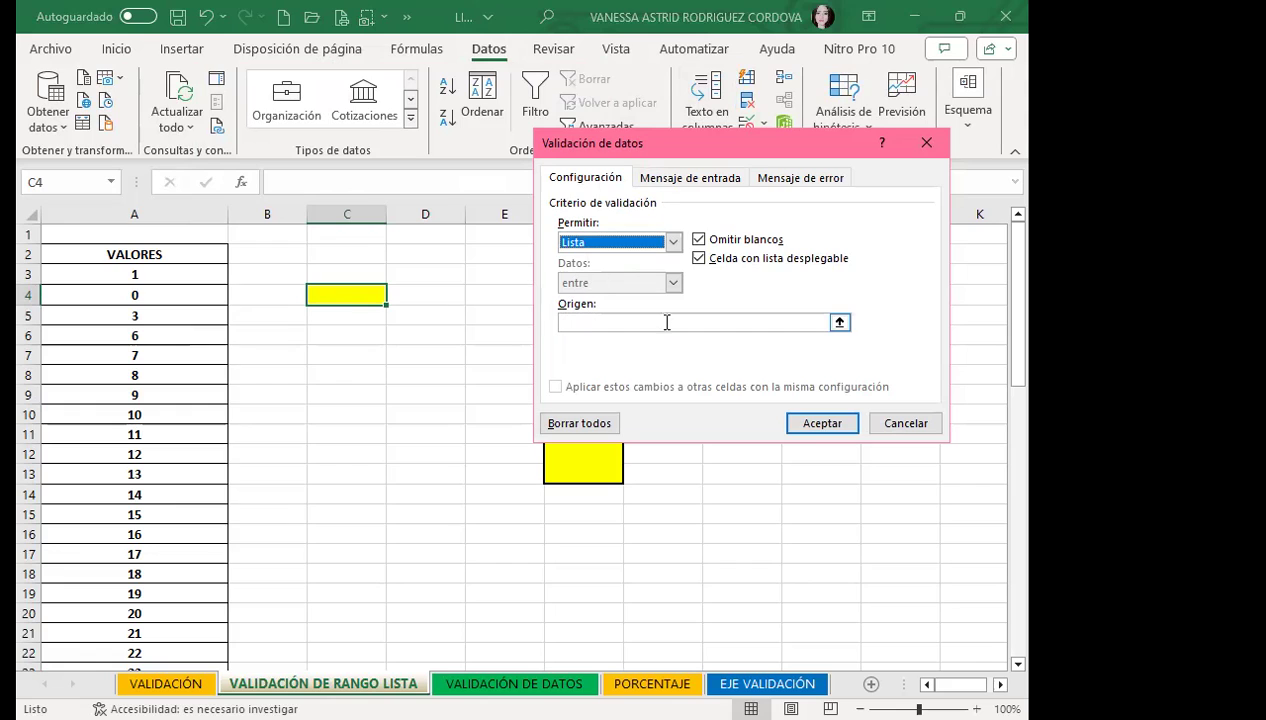
{"action": "left_click", "coordinate": [589, 323]}
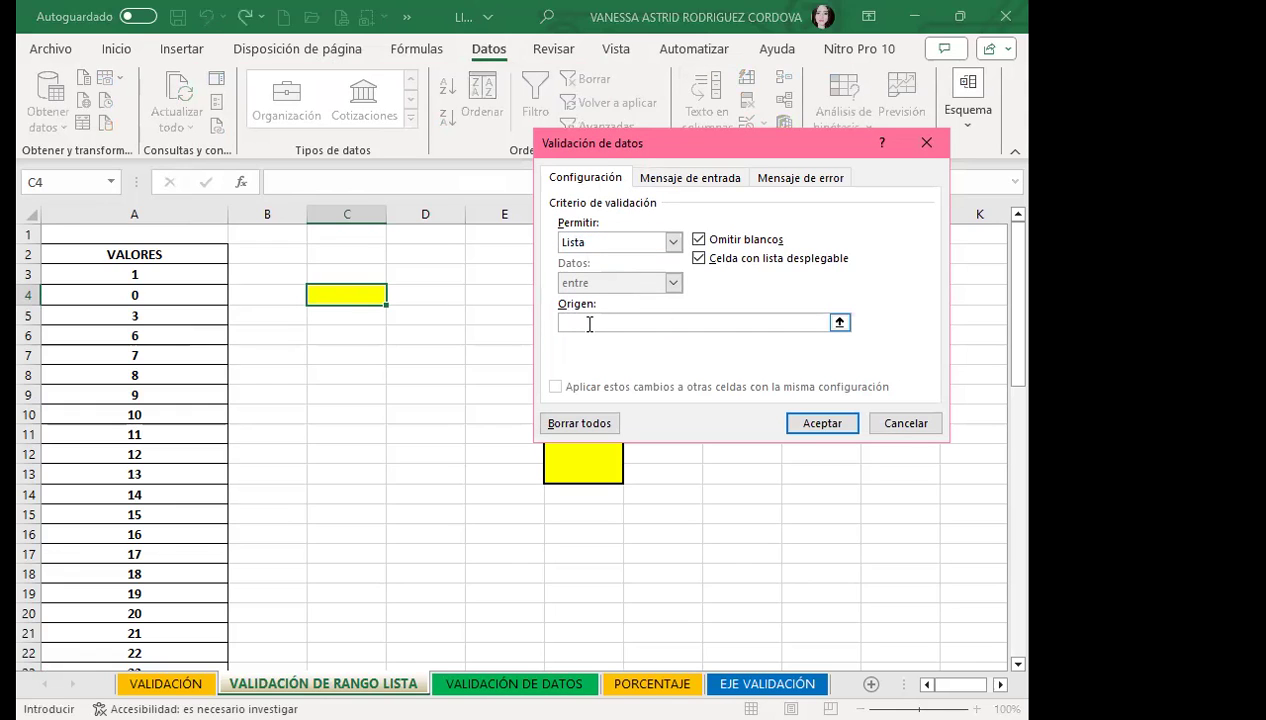
{"action": "type", "text": "="}
{"action": "left_click", "coordinate": [147, 274]}
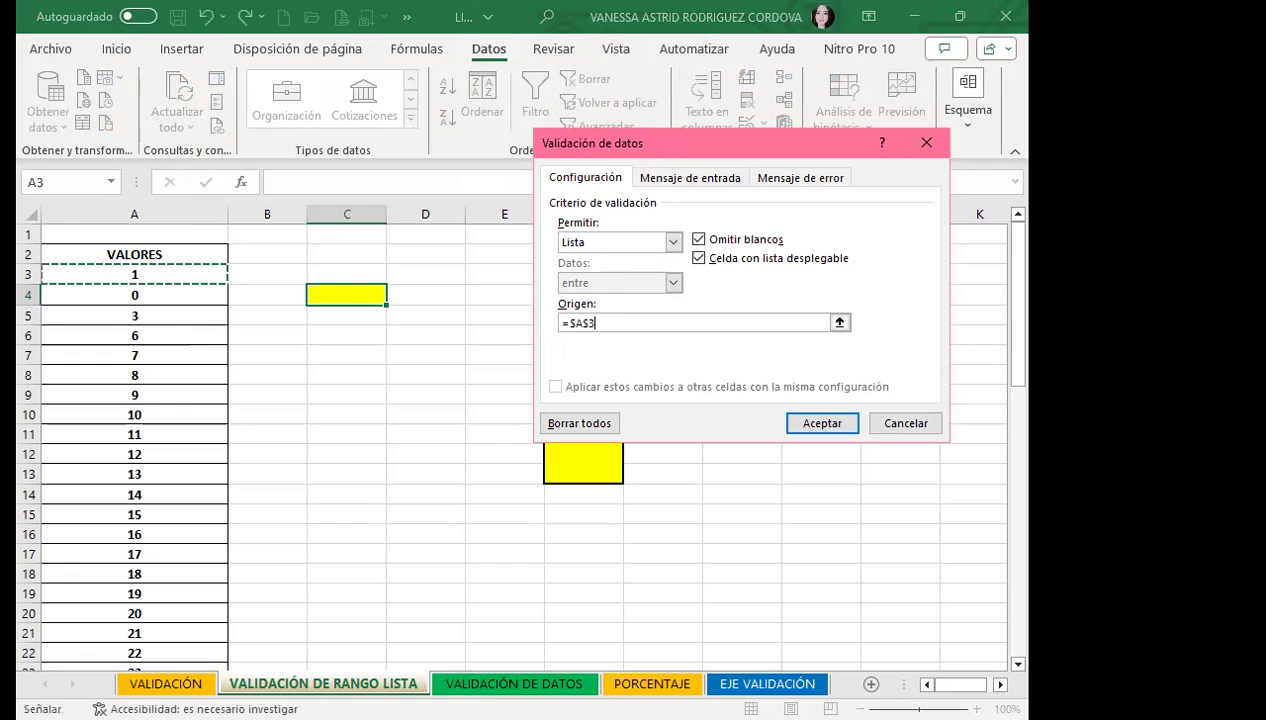
{"action": "key", "text": "ctrl+shift+Down"}
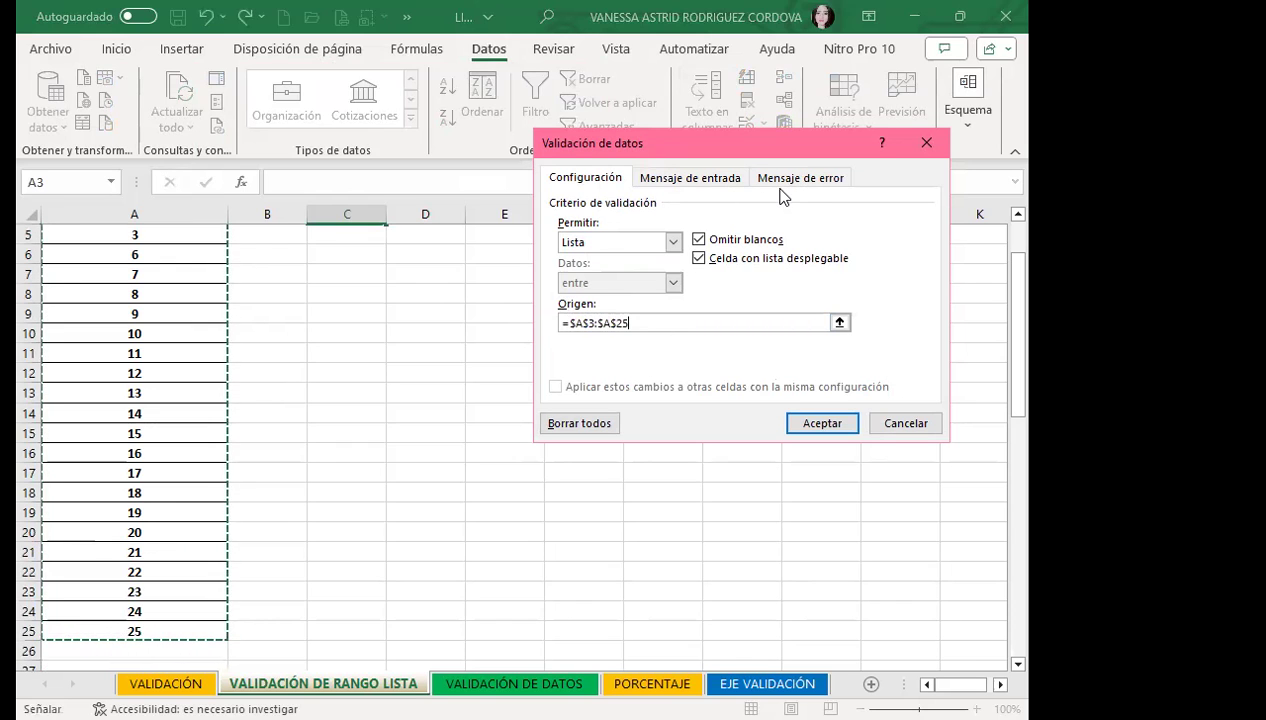
{"action": "scroll", "coordinate": [357, 347], "scroll_direction": "up", "scroll_amount": 2}
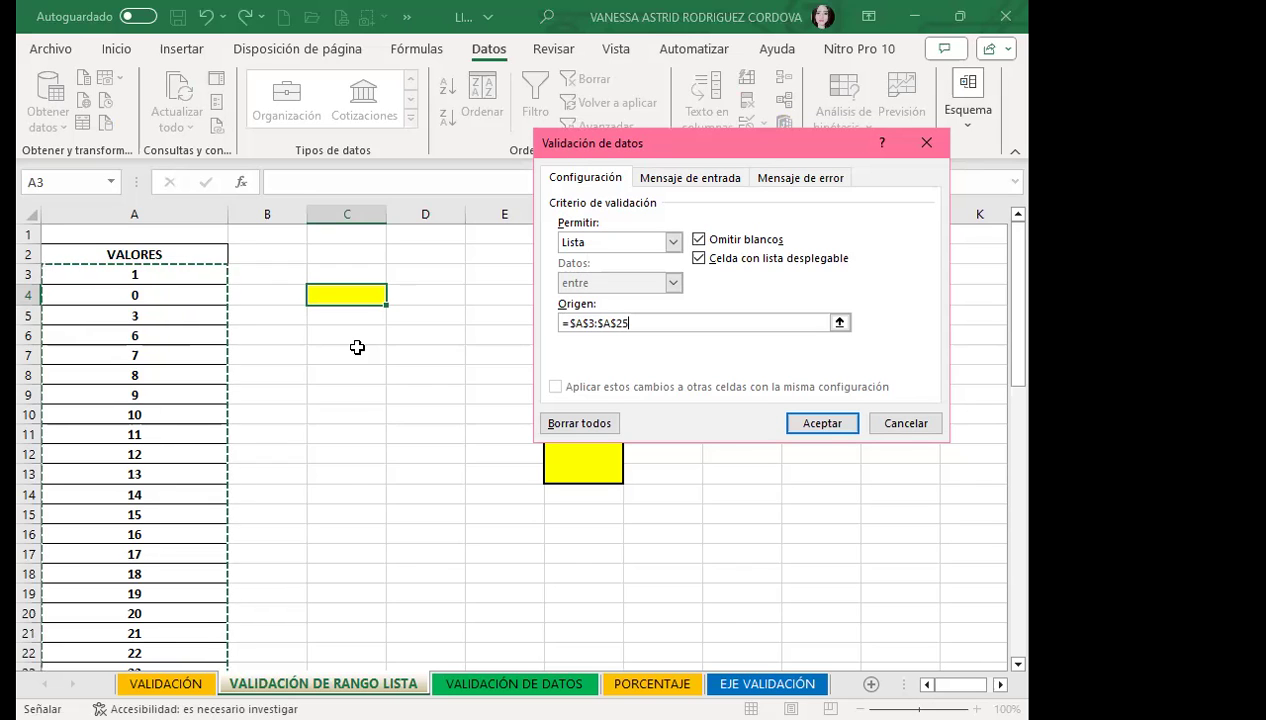
{"action": "left_click", "coordinate": [824, 430]}
{"action": "left_click", "coordinate": [306, 411]}
{"action": "left_click", "coordinate": [335, 392]}
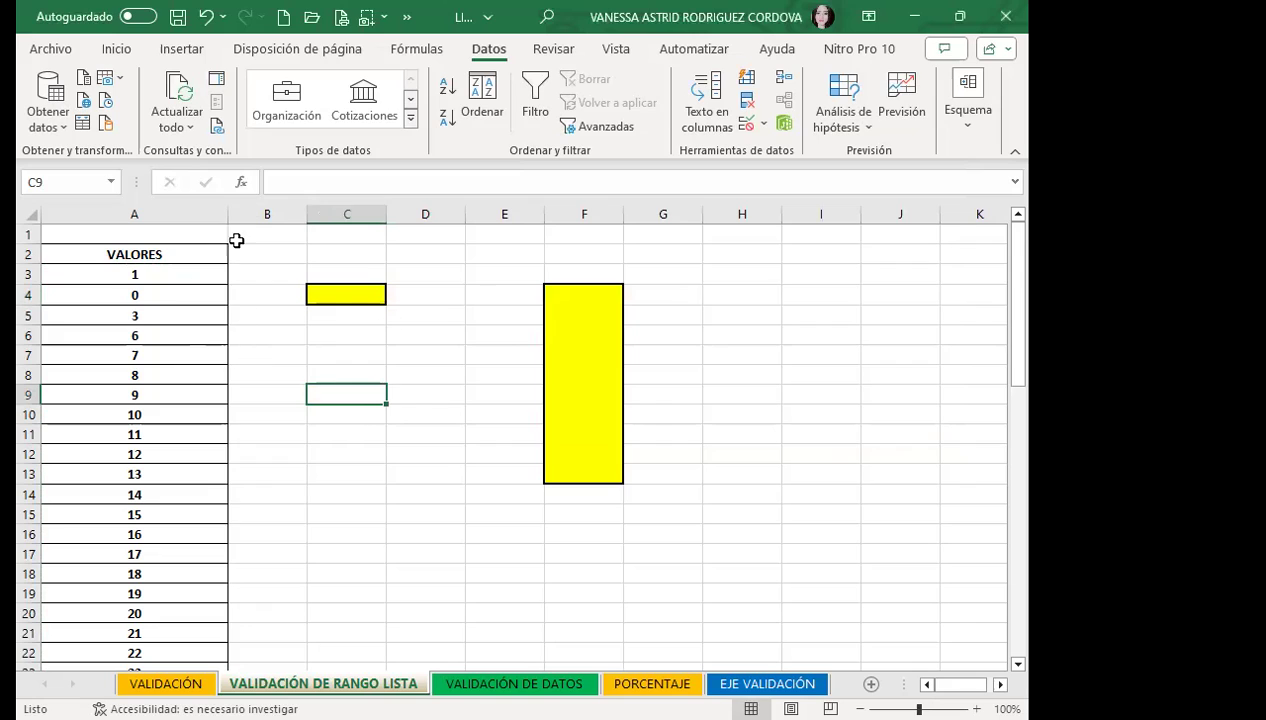
Test C4's dropdown by picking 8, then 14.
{"action": "left_click", "coordinate": [333, 296]}
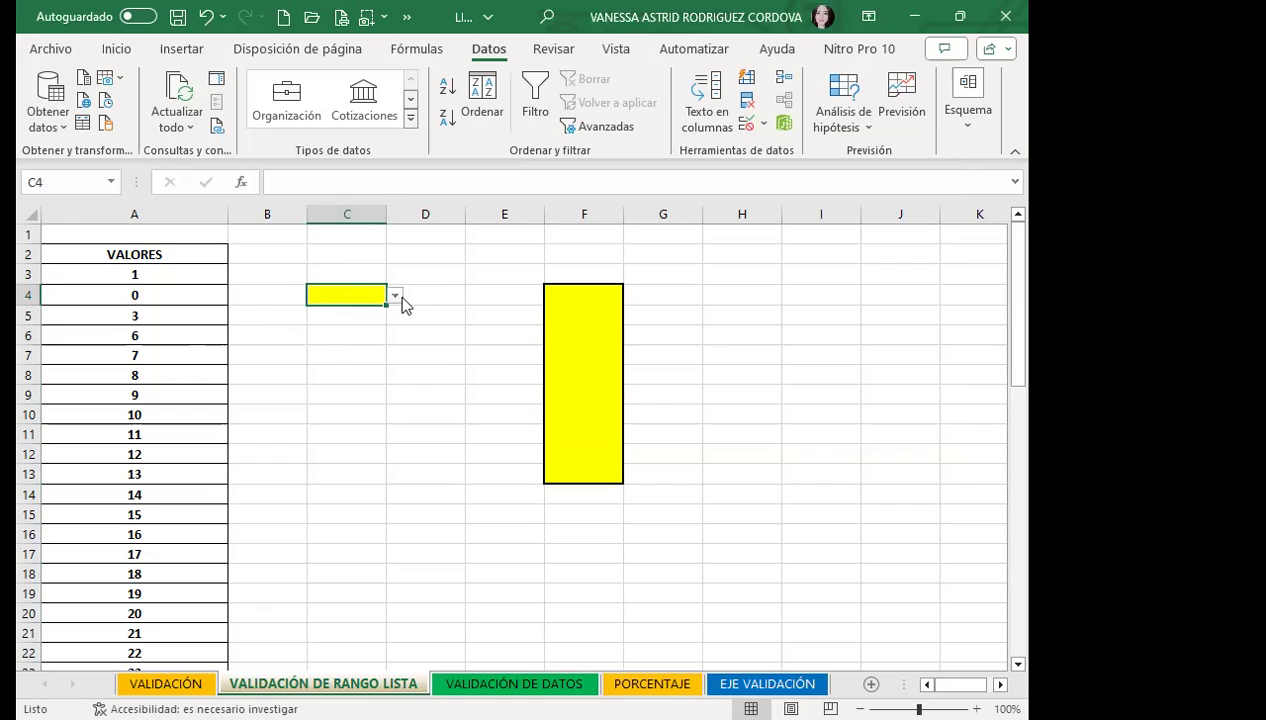
{"action": "left_click", "coordinate": [400, 297]}
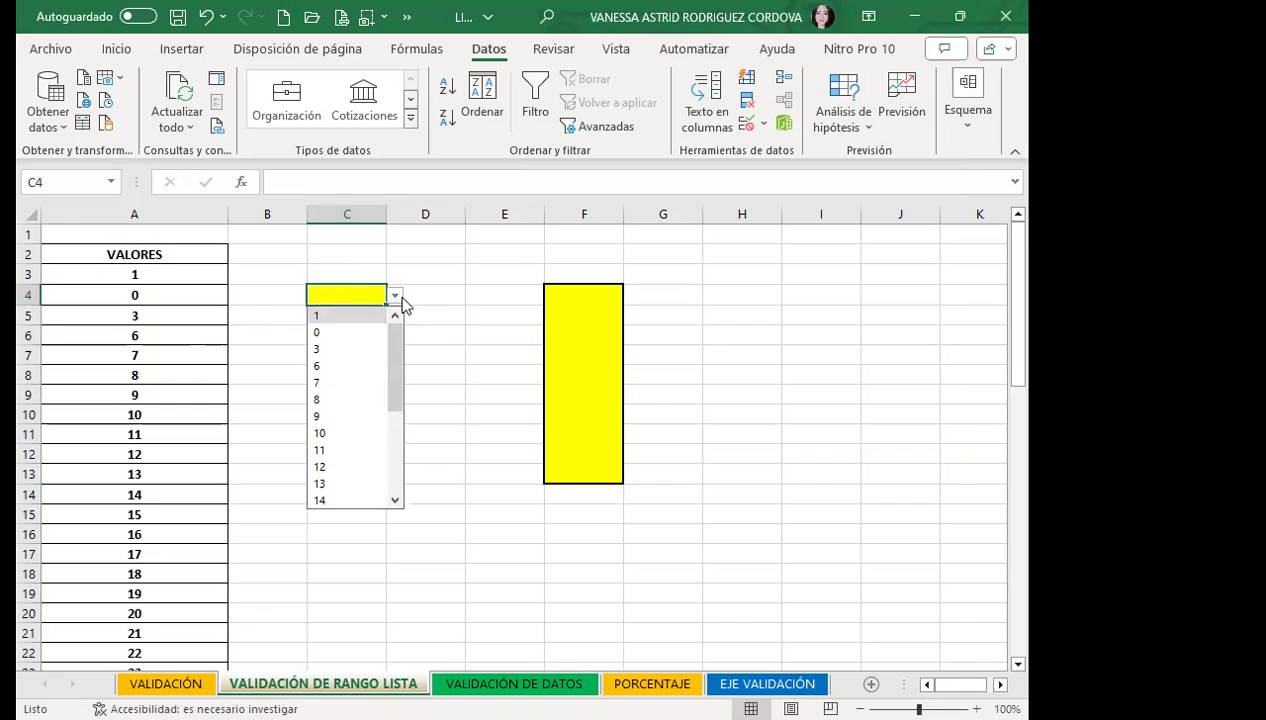
{"action": "left_click", "coordinate": [318, 399]}
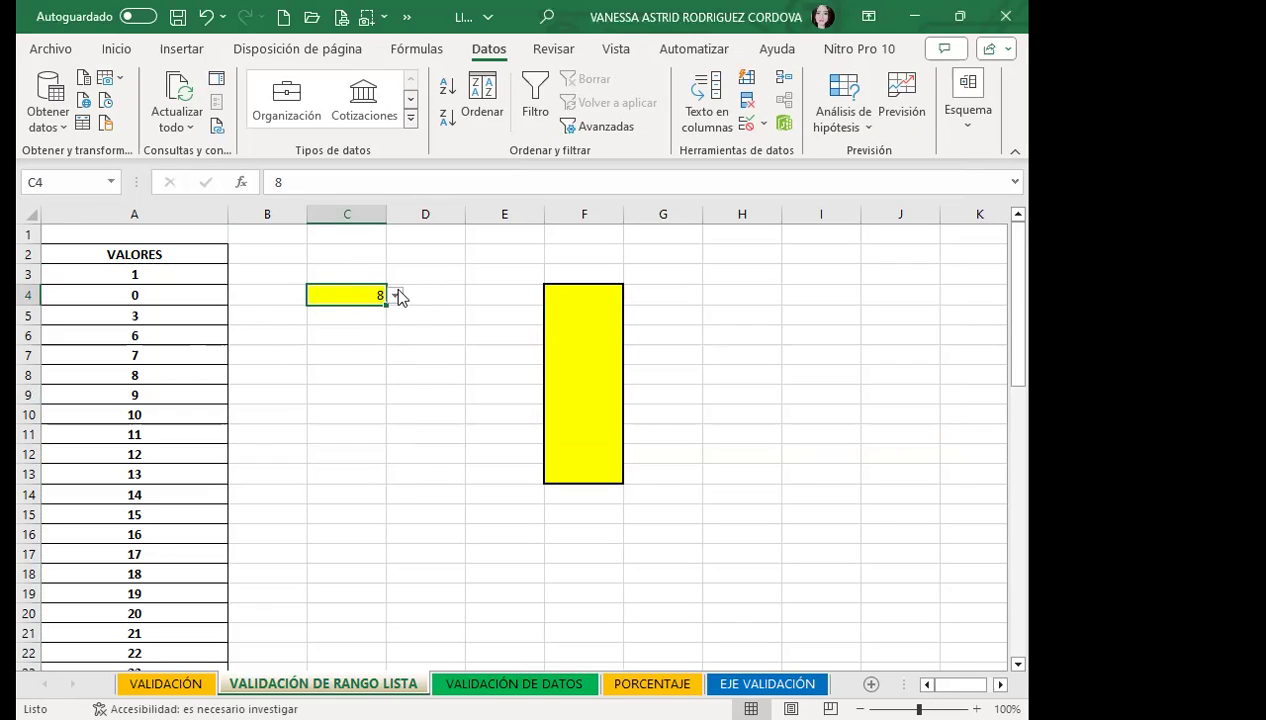
{"action": "left_click", "coordinate": [400, 297]}
{"action": "left_click", "coordinate": [395, 496]}
{"action": "left_click", "coordinate": [400, 284]}
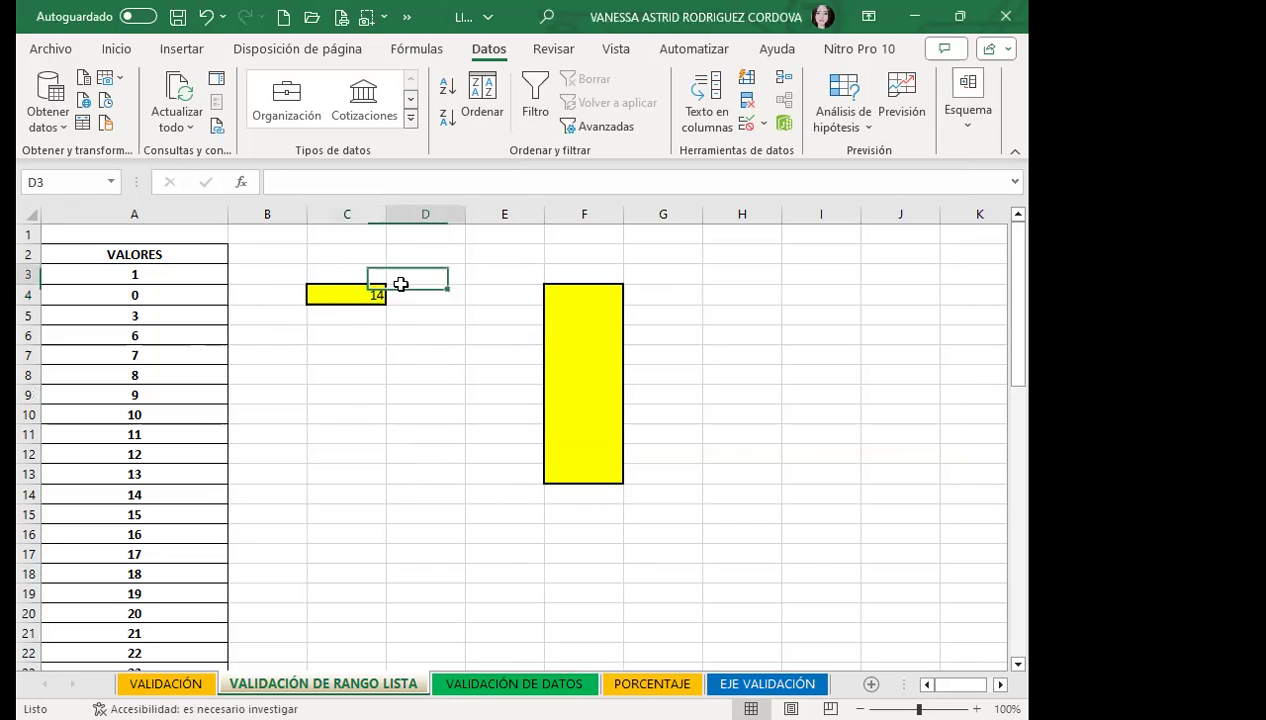
Scroll C4's dropdown list and choose 25.
{"action": "left_click", "coordinate": [362, 290]}
{"action": "scroll", "coordinate": [172, 505], "scroll_direction": "down", "scroll_amount": 3}
{"action": "scroll", "coordinate": [171, 508], "scroll_direction": "up", "scroll_amount": 3}
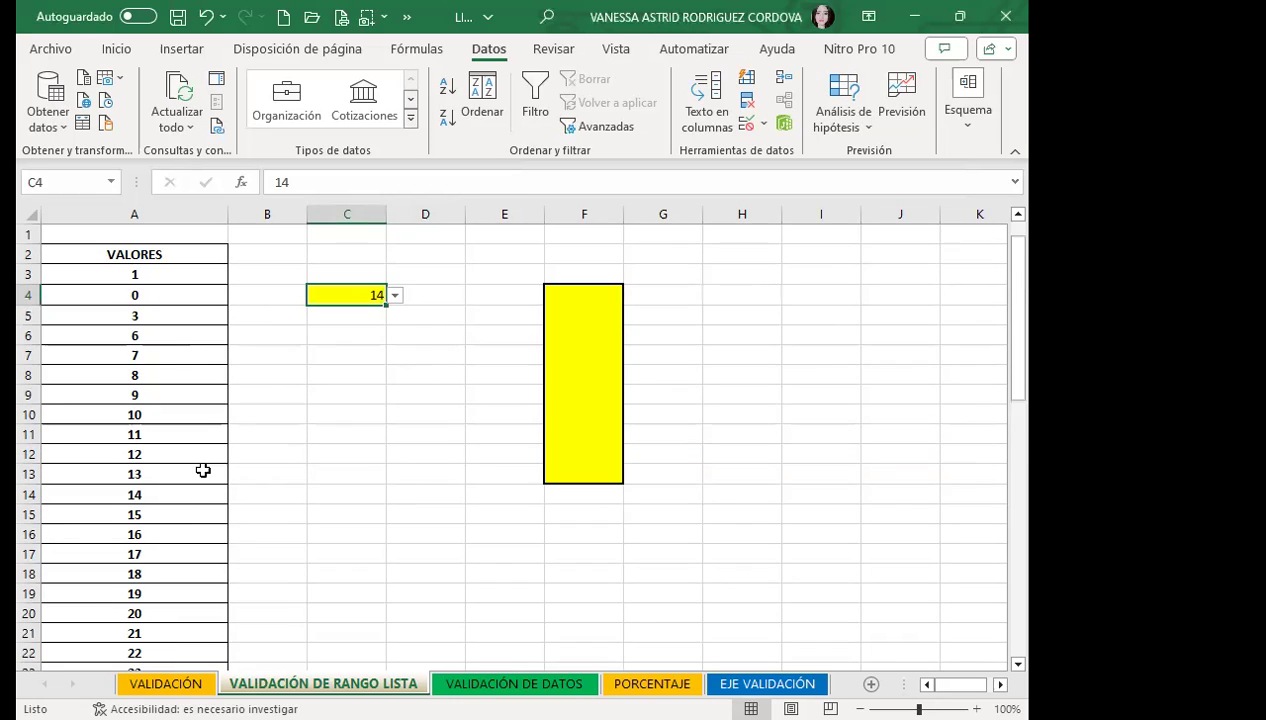
{"action": "left_click", "coordinate": [396, 296]}
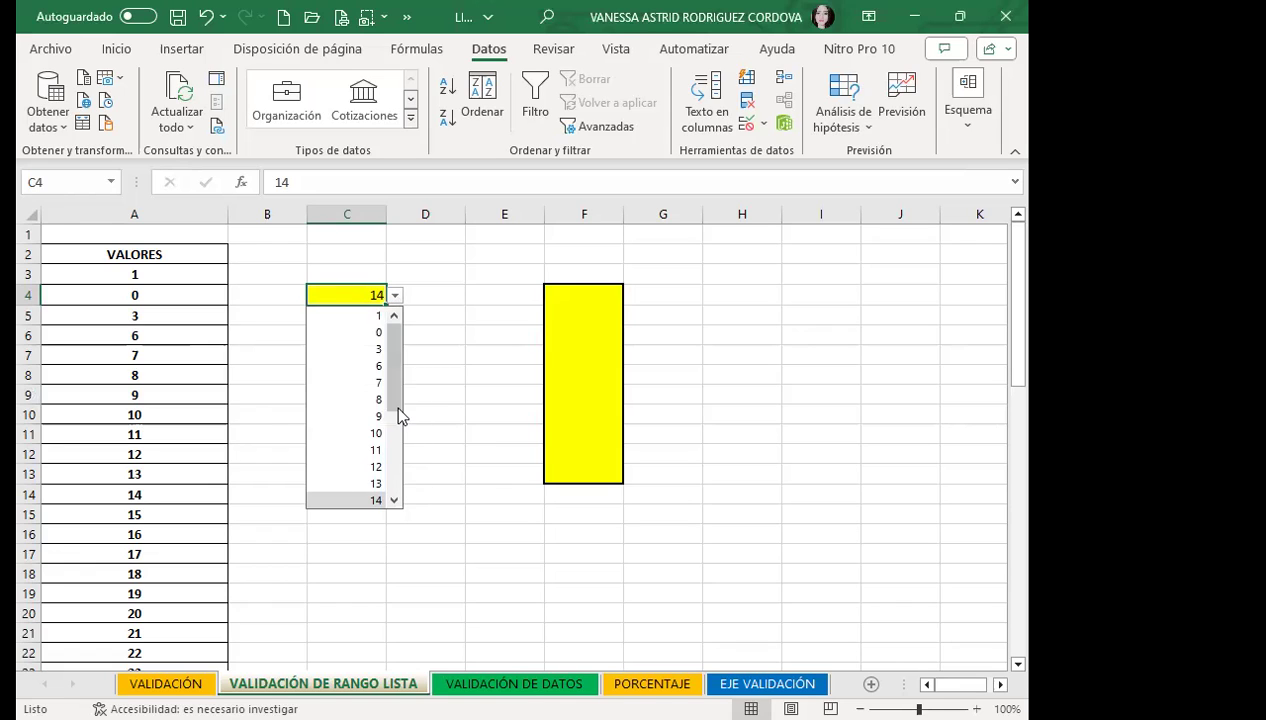
{"action": "left_click_drag", "start_coordinate": [398, 415], "coordinate": [390, 510]}
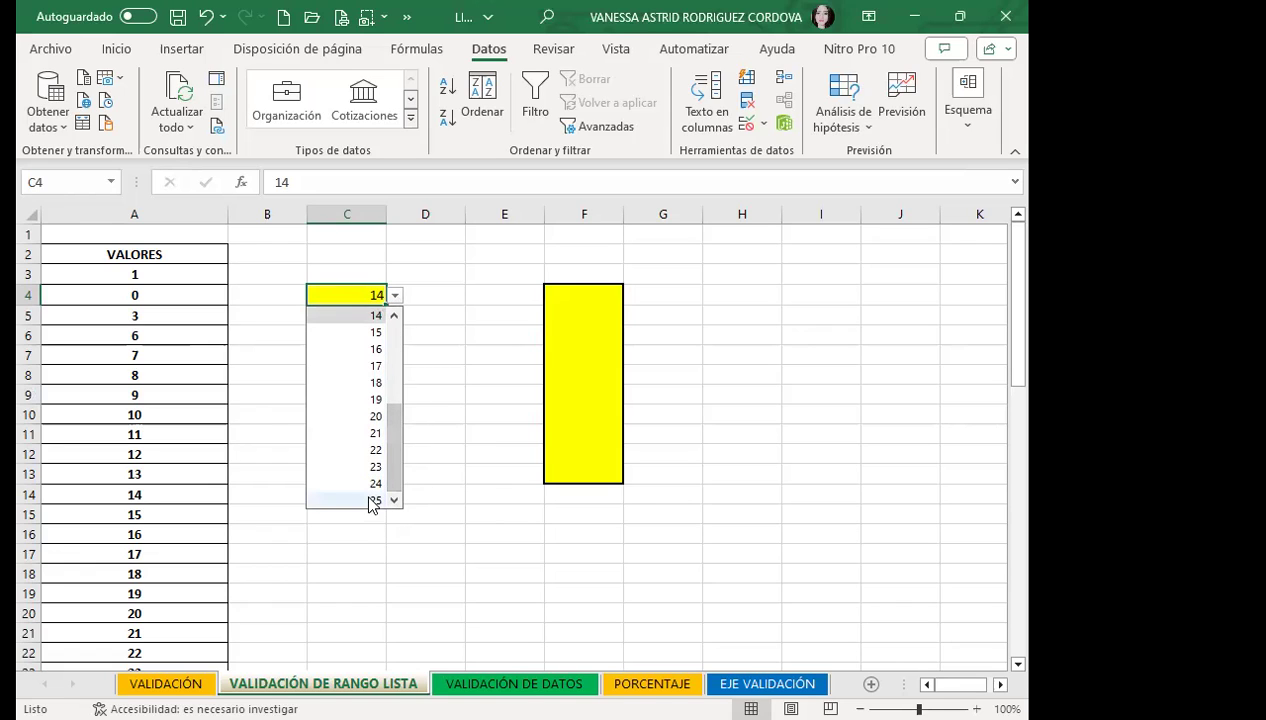
{"action": "left_click", "coordinate": [375, 500]}
{"action": "left_click", "coordinate": [274, 430]}
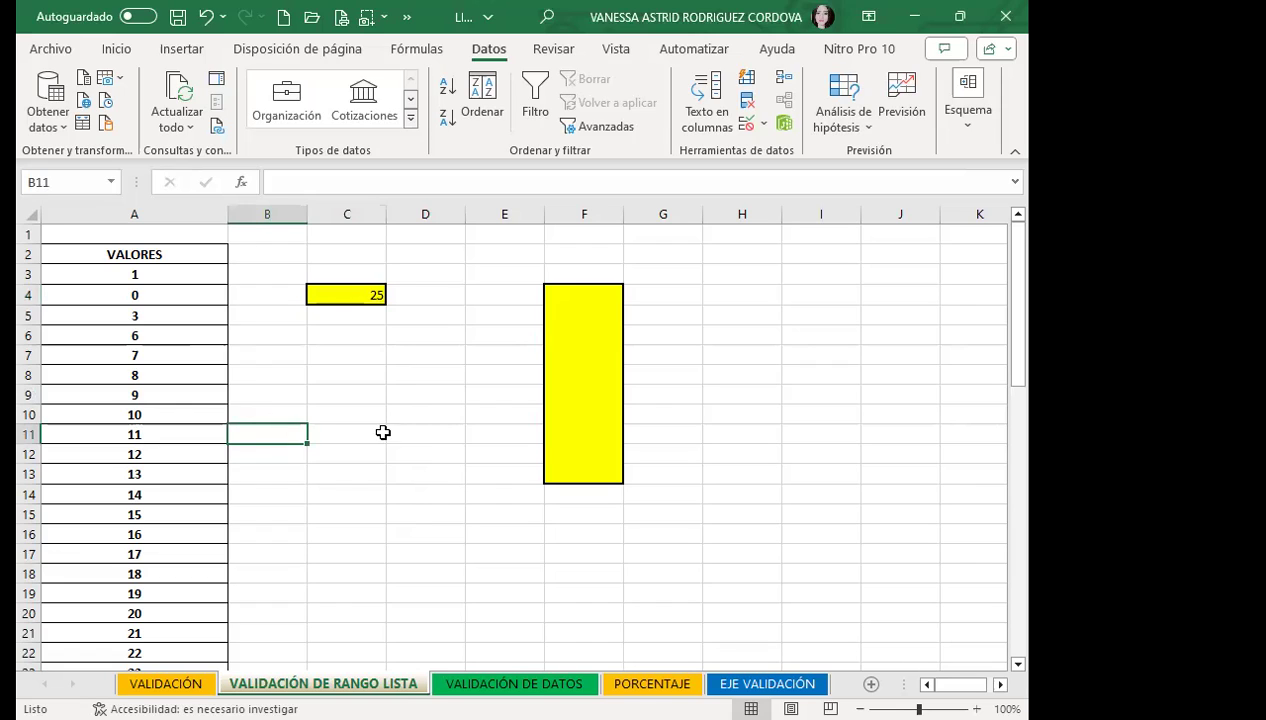
{"action": "left_click", "coordinate": [323, 292]}
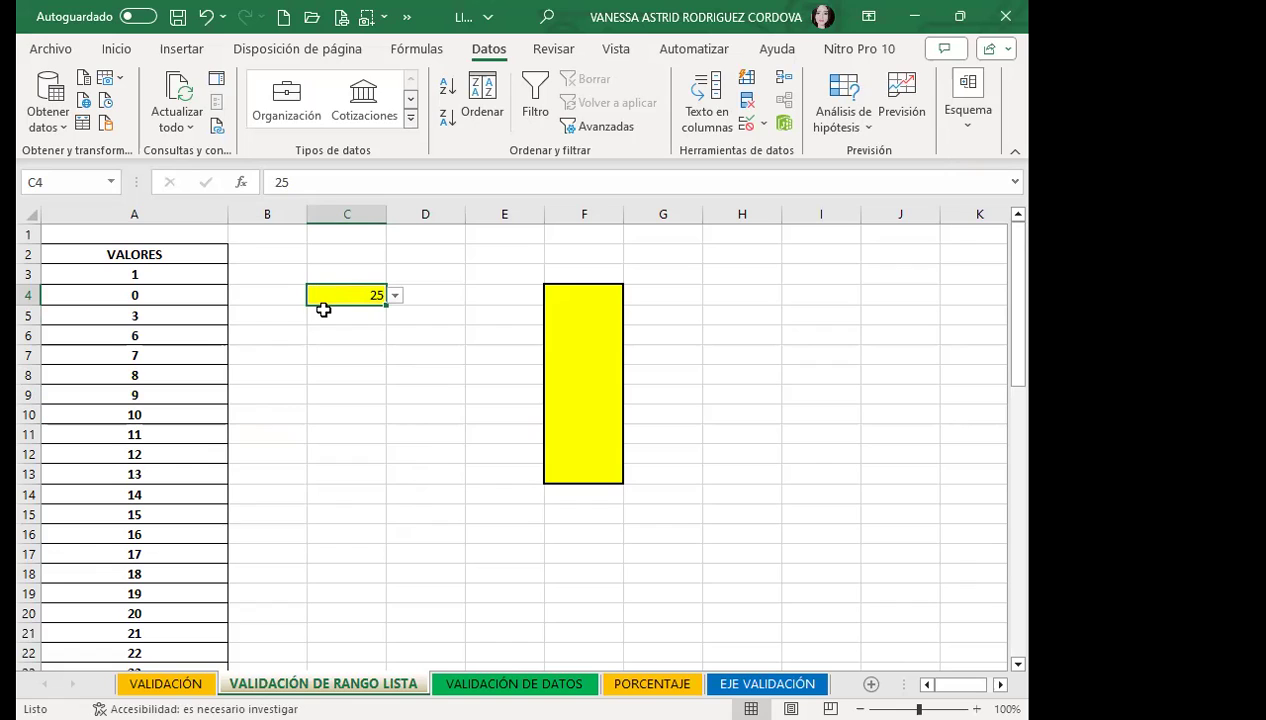
{"action": "left_click_drag", "start_coordinate": [151, 277], "coordinate": [157, 425]}
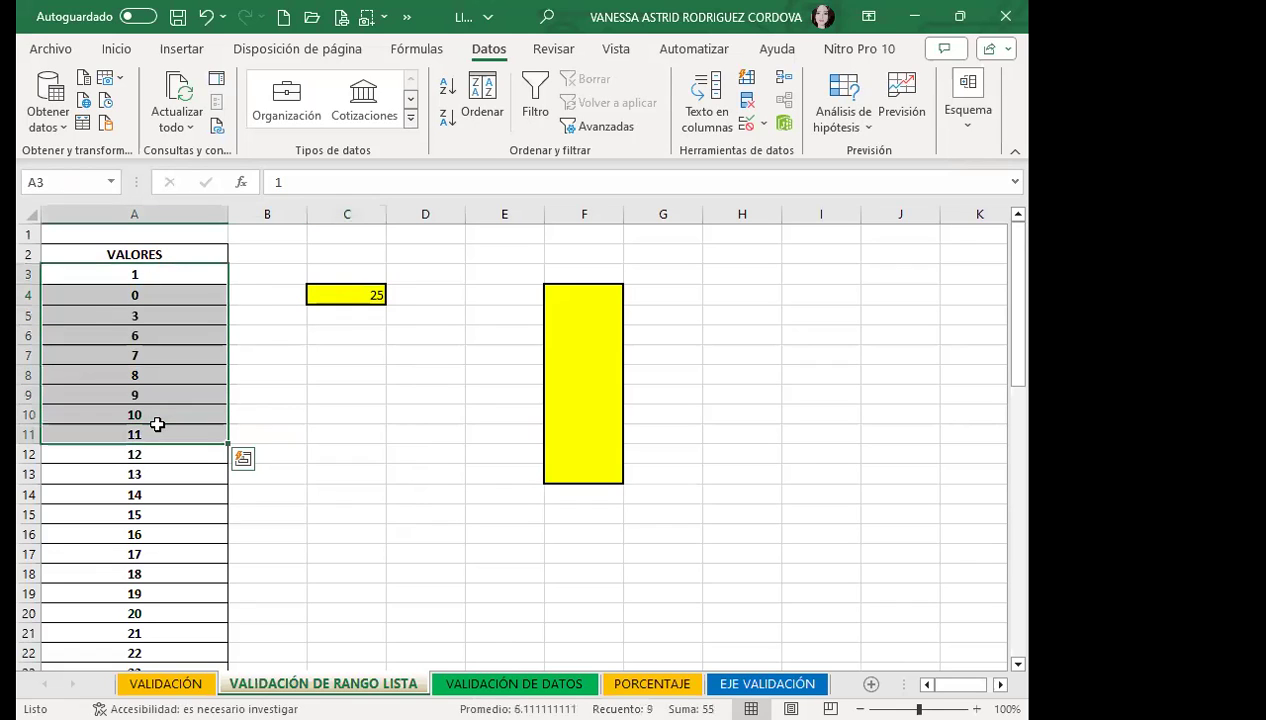
Clear A3:A11, pick 12 in C4, then enter 4 and dismiss the validation error.
{"action": "key", "text": "Delete"}
{"action": "left_click", "coordinate": [168, 496]}
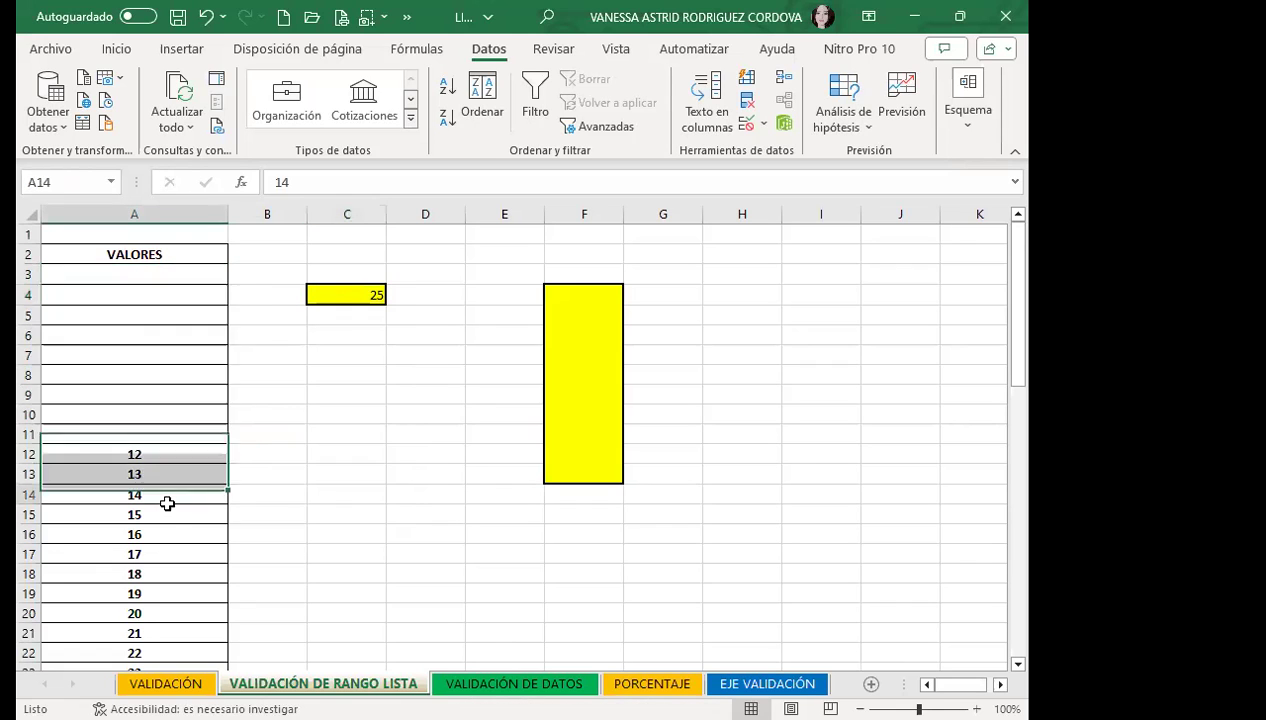
{"action": "left_click", "coordinate": [341, 297]}
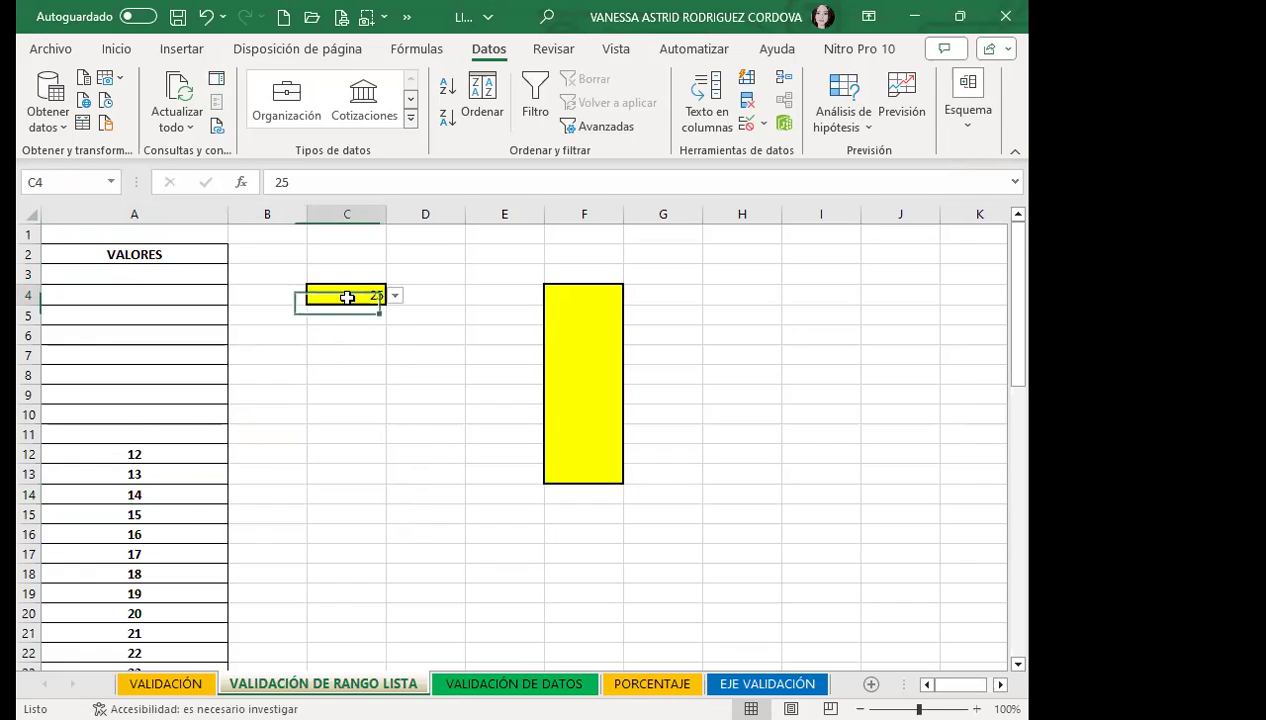
{"action": "left_click", "coordinate": [395, 297]}
{"action": "left_click_drag", "start_coordinate": [393, 395], "coordinate": [395, 314]}
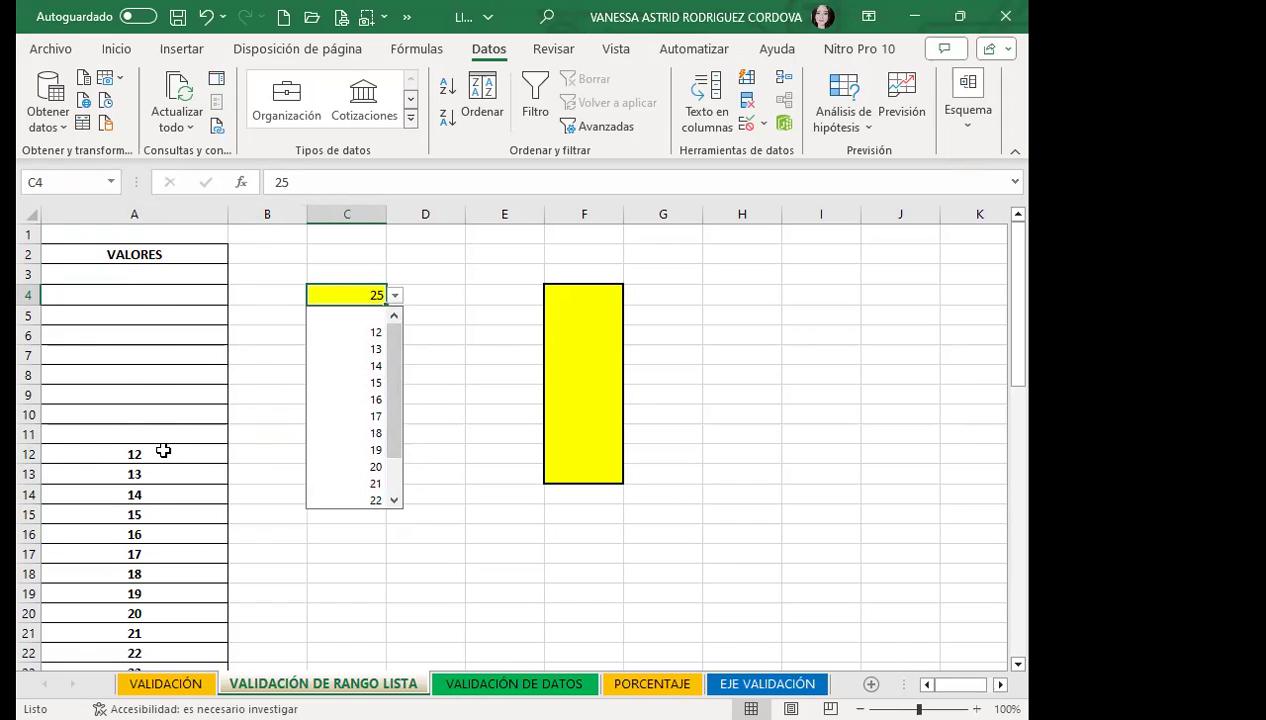
{"action": "left_click", "coordinate": [373, 332]}
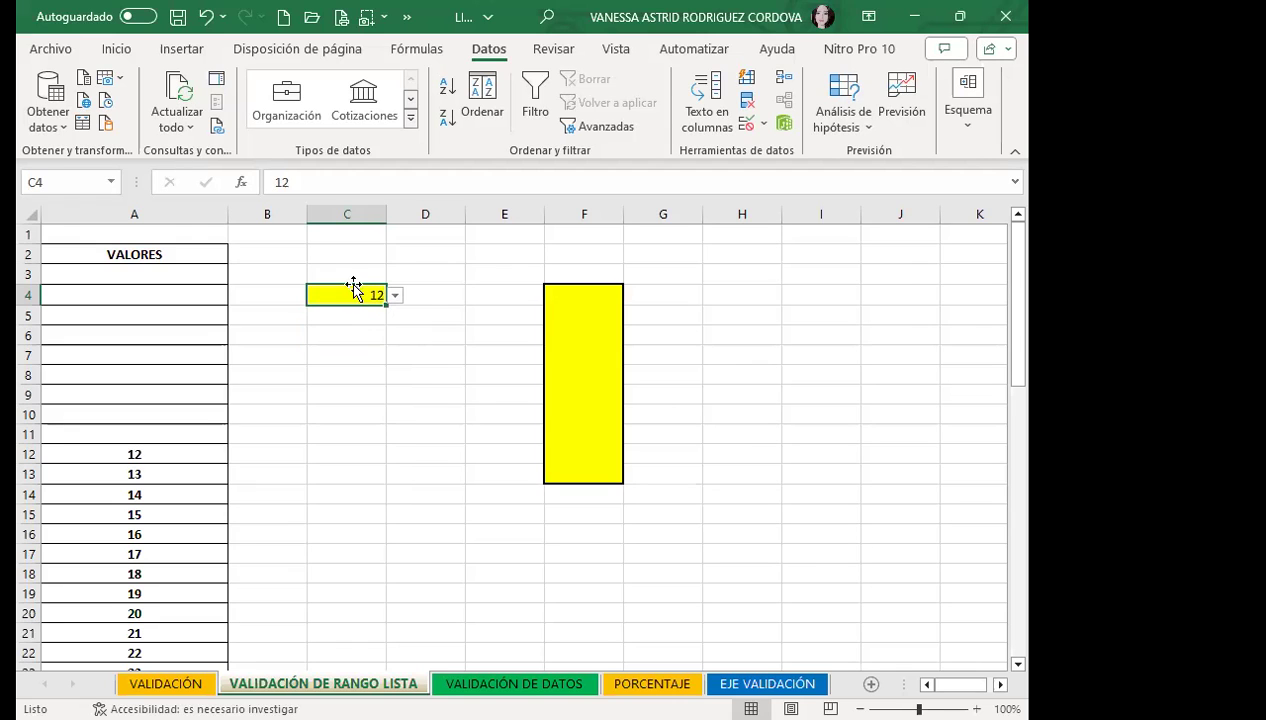
{"action": "type", "text": "4"}
{"action": "key", "text": "Return"}
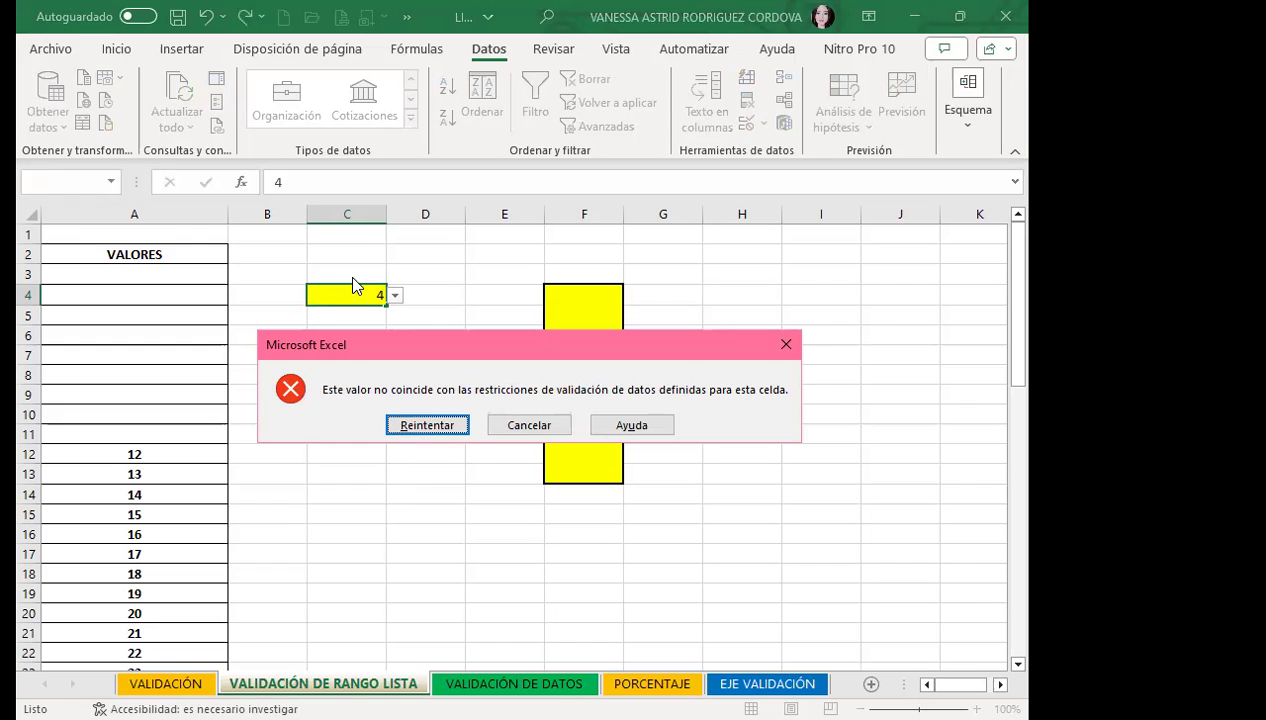
{"action": "left_click", "coordinate": [786, 345]}
Undo twice to restore the cleared column A values.
{"action": "left_click", "coordinate": [126, 370]}
{"action": "key", "text": "ctrl+z"}
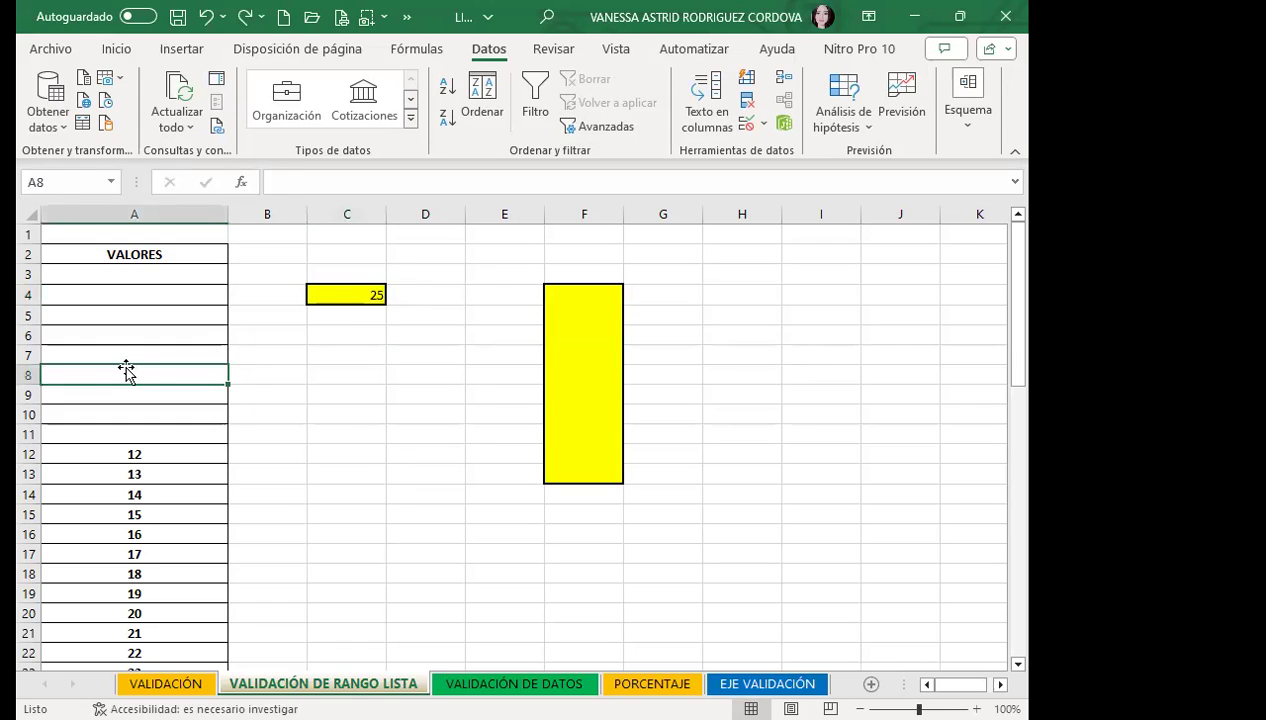
{"action": "key", "text": "ctrl+z"}
{"action": "key", "text": "ctrl+z"}
{"action": "left_click", "coordinate": [181, 274]}
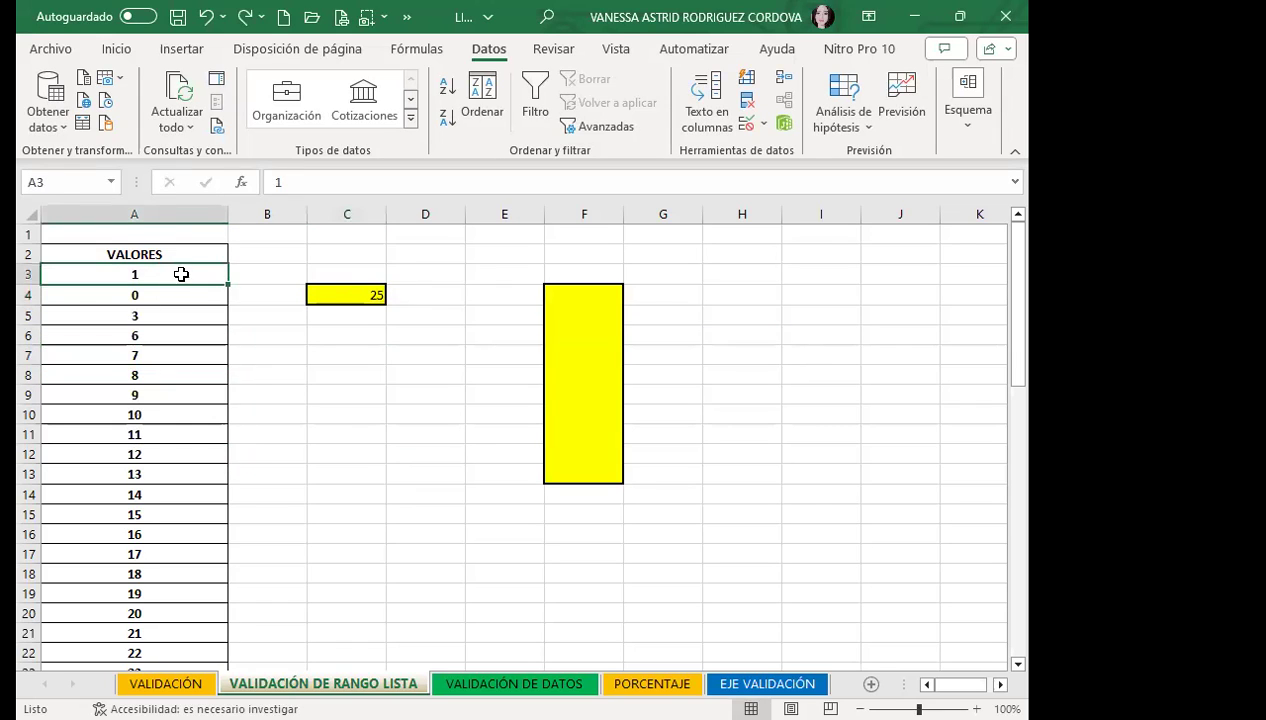
Enter 3 and 7 in C4, then try 500 and dismiss the rejection error.
{"action": "left_click", "coordinate": [345, 294]}
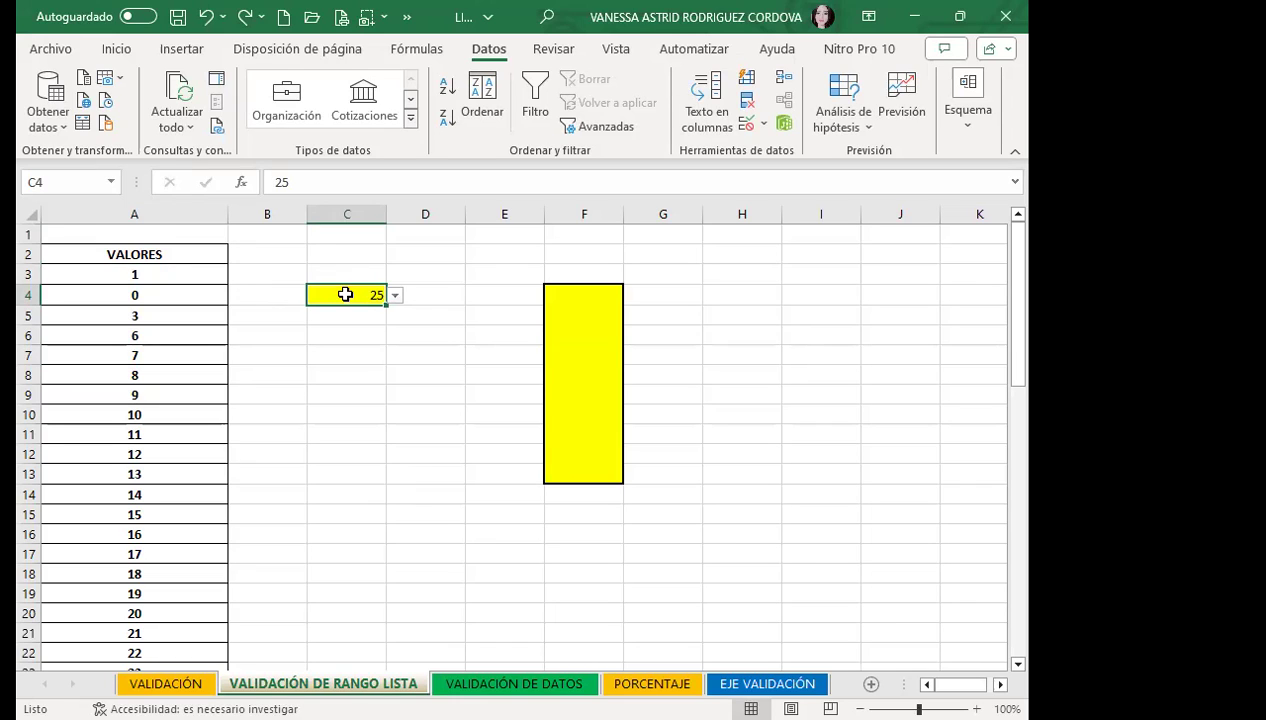
{"action": "type", "text": "3"}
{"action": "key", "text": "Return"}
{"action": "left_click", "coordinate": [345, 294]}
{"action": "type", "text": "7"}
{"action": "key", "text": "Return"}
{"action": "left_click", "coordinate": [335, 294]}
{"action": "type", "text": "500"}
{"action": "left_click", "coordinate": [263, 271]}
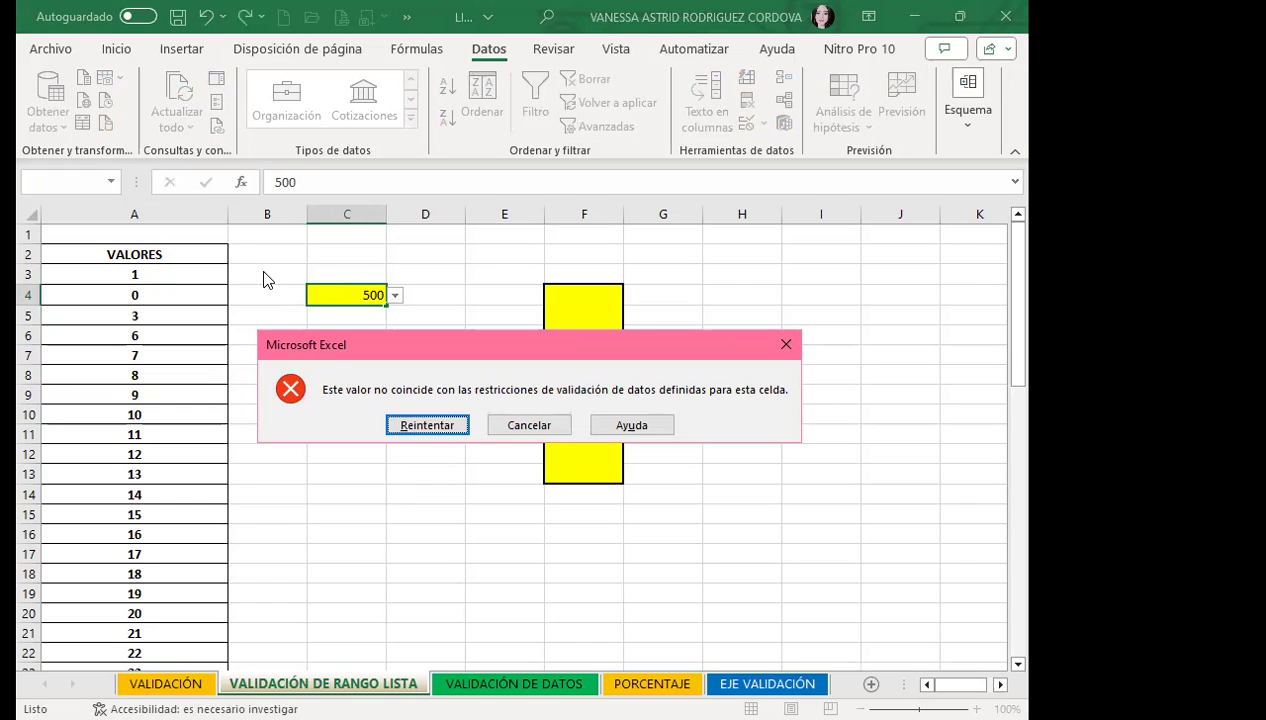
{"action": "left_click", "coordinate": [786, 345]}
Replace the 10 in A10 with a person's first name.
{"action": "left_click", "coordinate": [396, 295]}
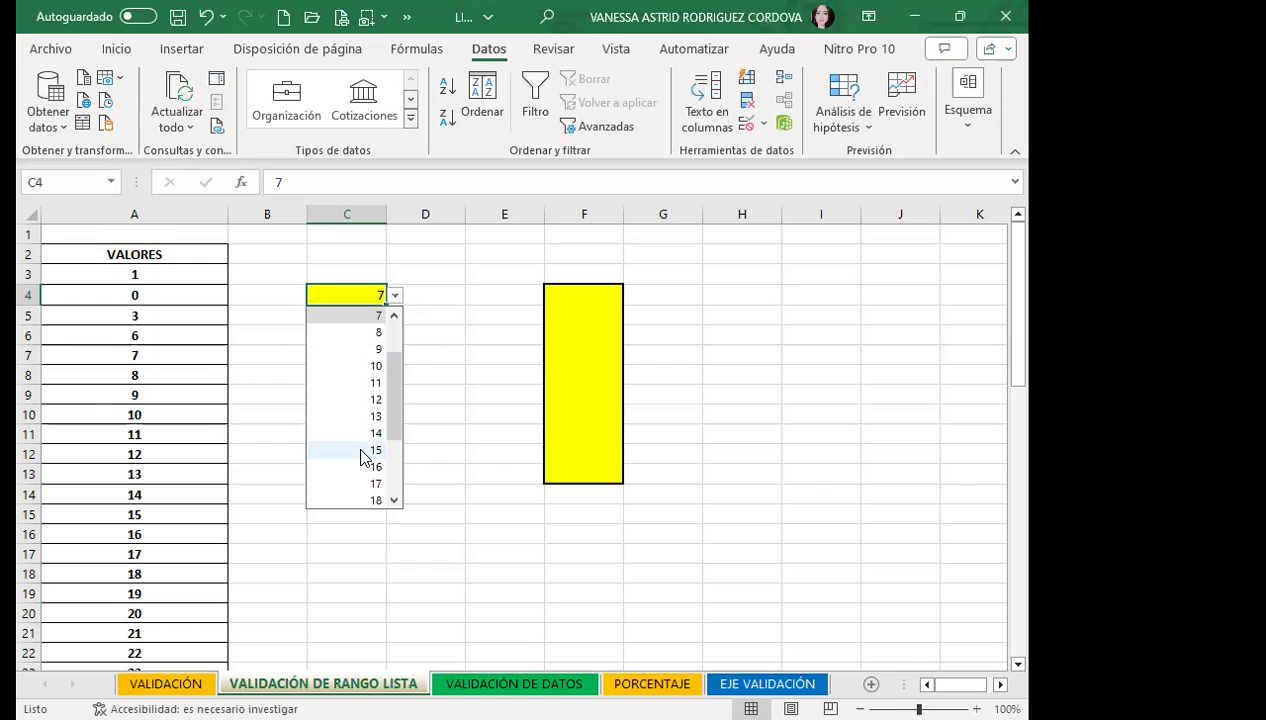
{"action": "left_click", "coordinate": [124, 404]}
{"action": "type", "text": "VANESSA"}
{"action": "key", "text": "Return"}
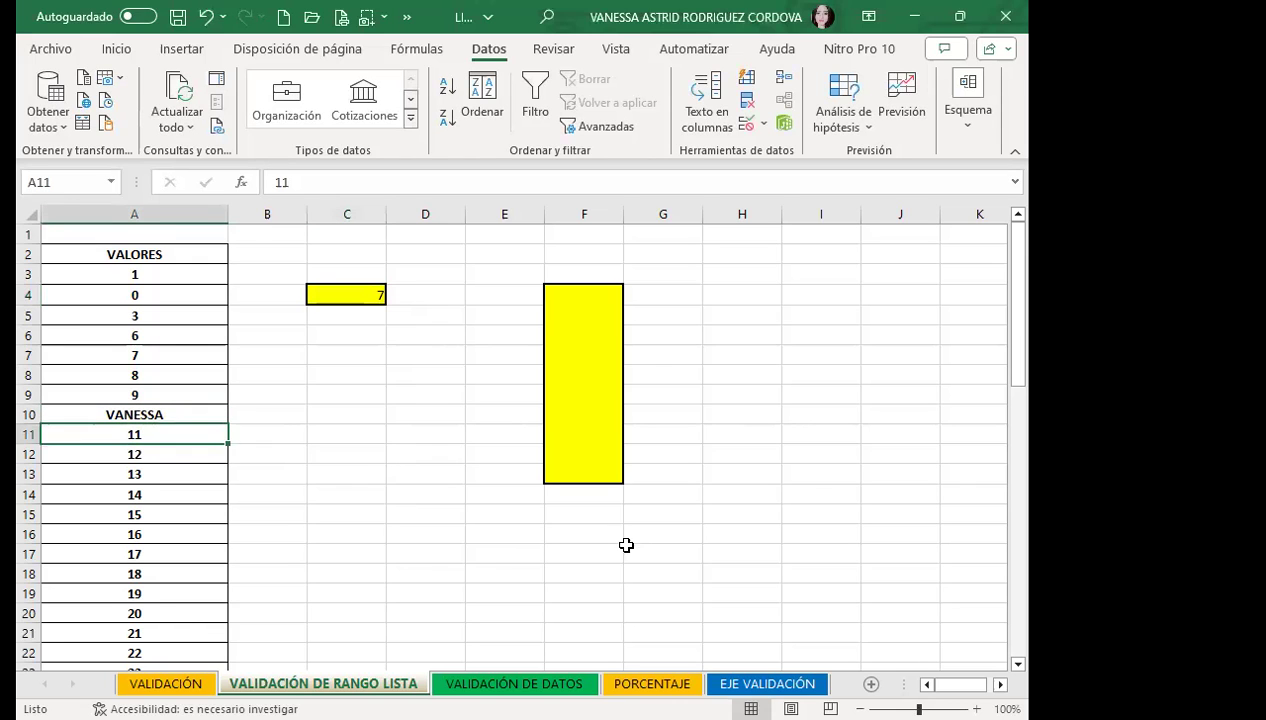
Choose that new name from C4's updated dropdown list.
{"action": "left_click", "coordinate": [367, 287]}
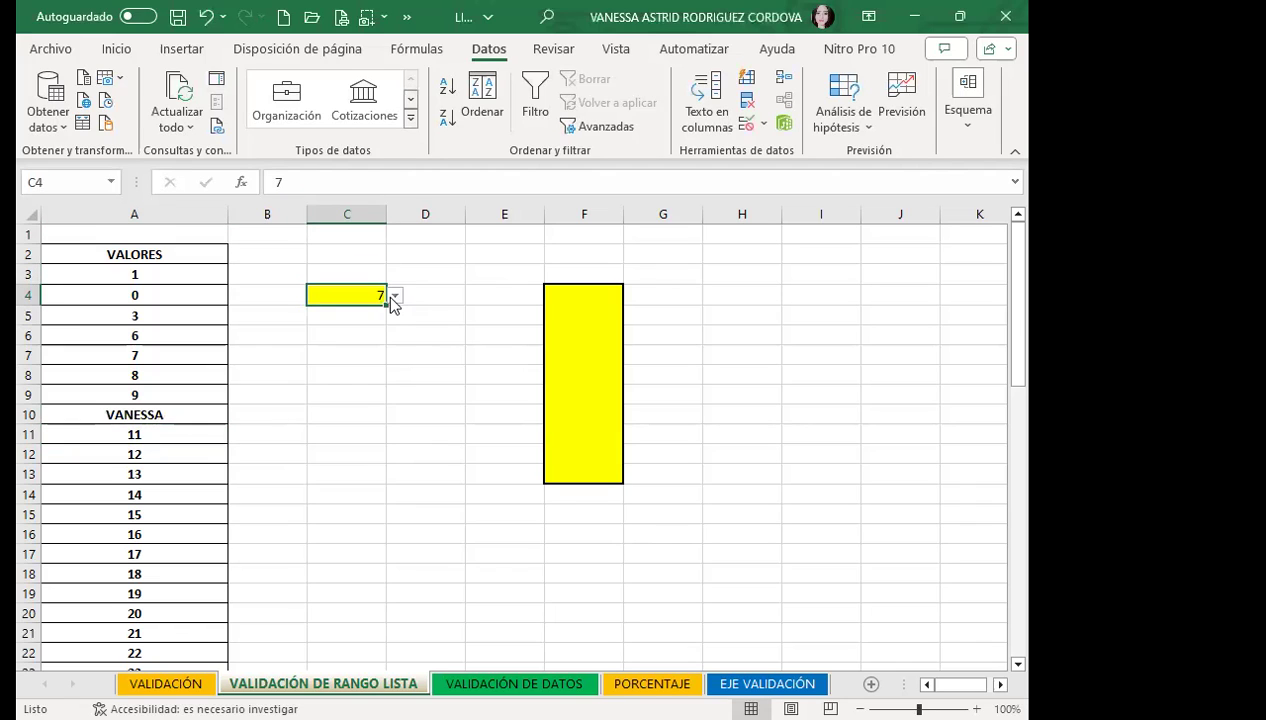
{"action": "left_click", "coordinate": [394, 295]}
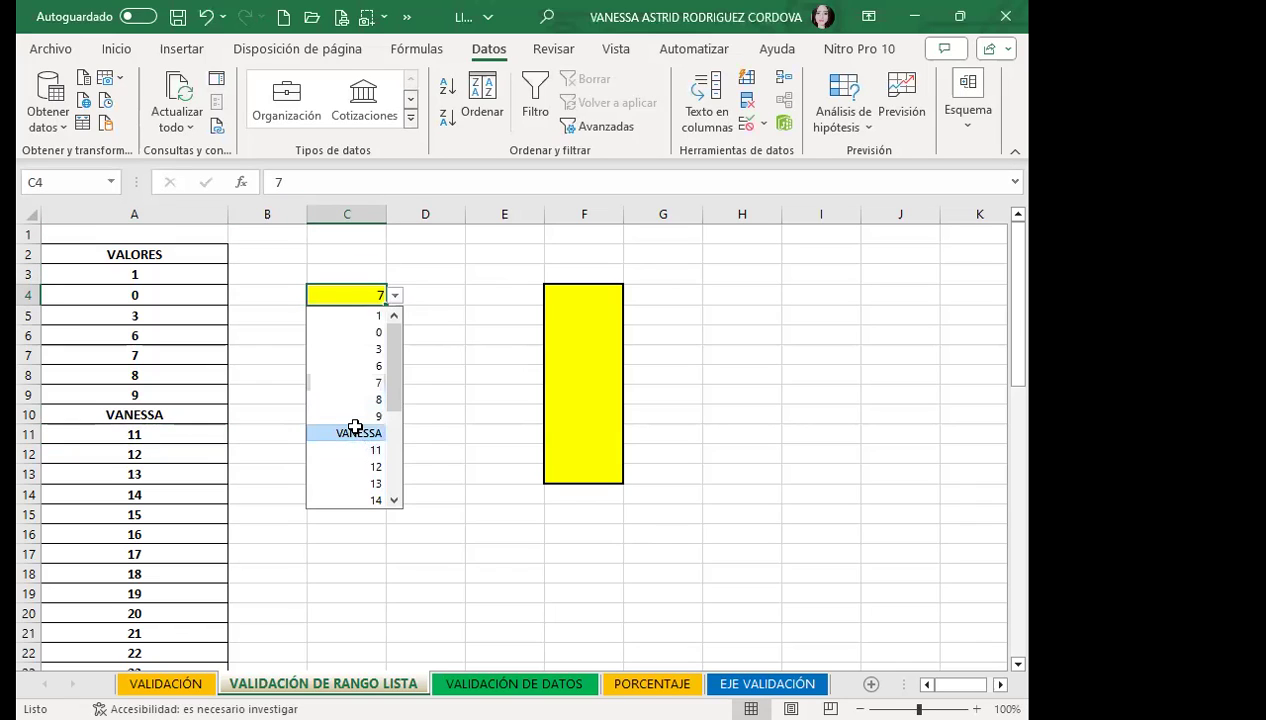
{"action": "left_click", "coordinate": [355, 432]}
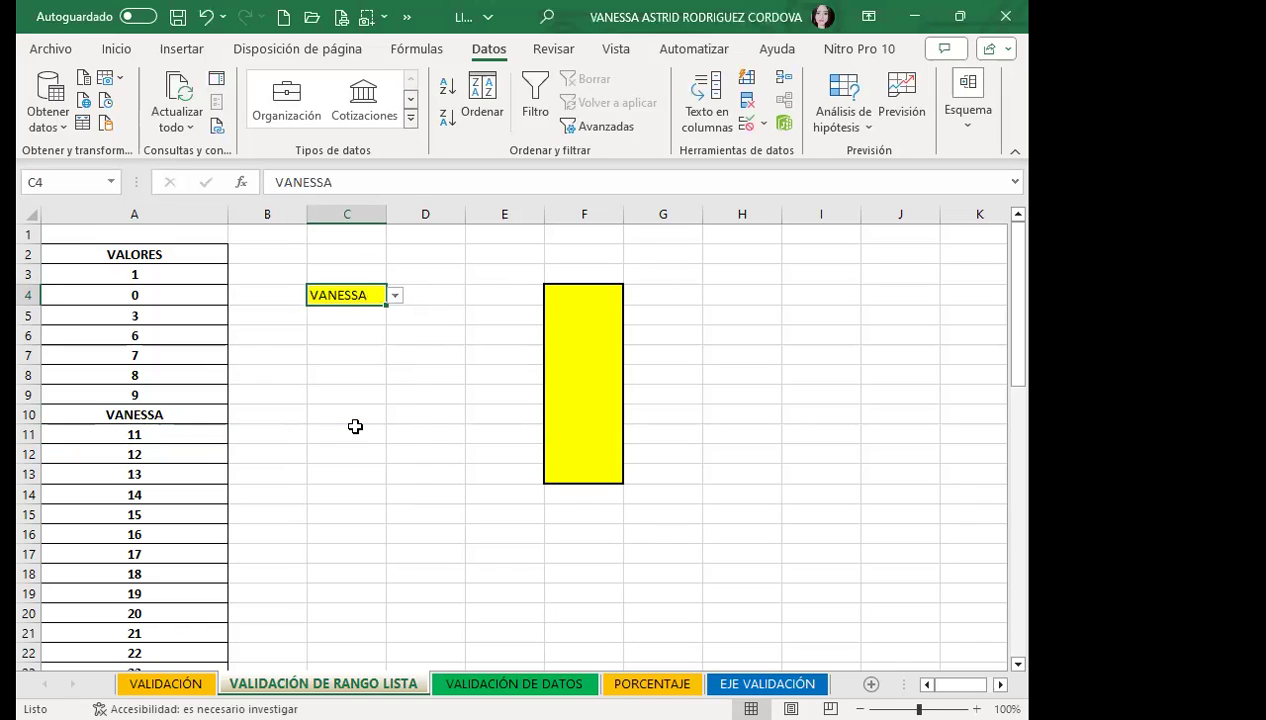
{"action": "left_click", "coordinate": [117, 310]}
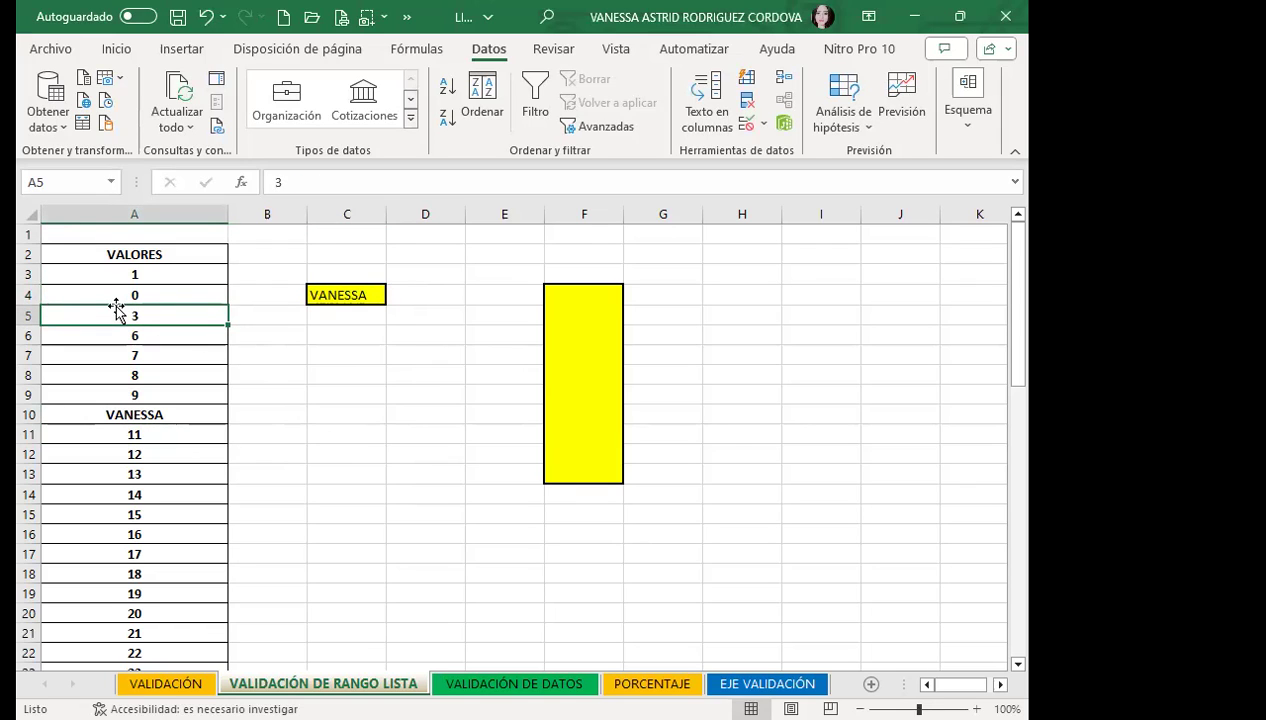
{"action": "left_click", "coordinate": [300, 408]}
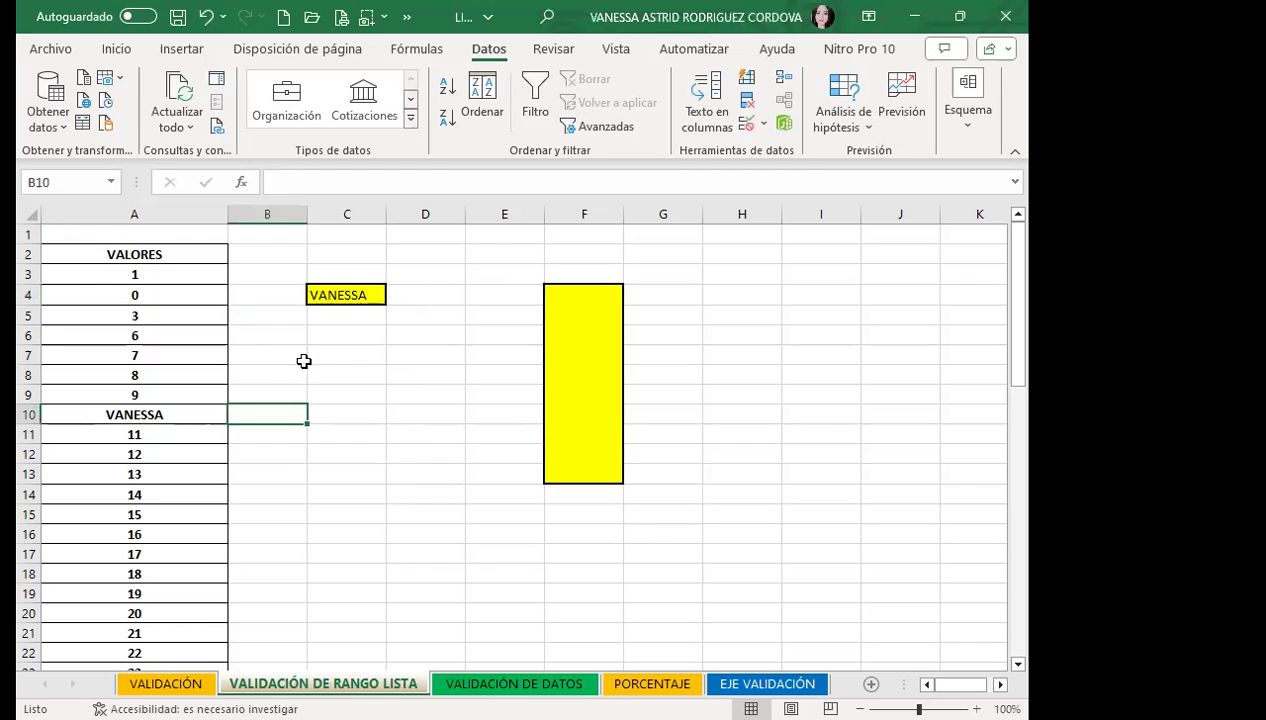
{"action": "left_click", "coordinate": [345, 296]}
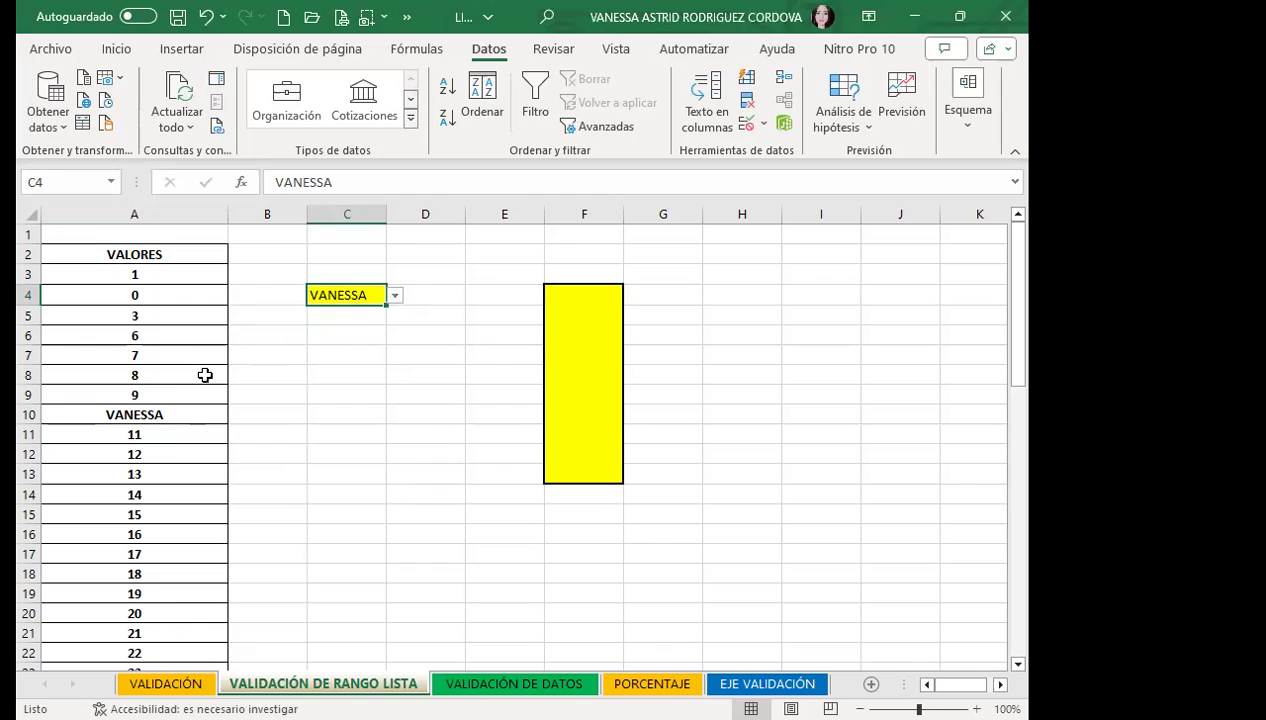
{"action": "left_click", "coordinate": [580, 347]}
Select the names in A29:A59 and name the range LISTA via the Name Box.
{"action": "left_click_drag", "start_coordinate": [566, 294], "coordinate": [563, 484]}
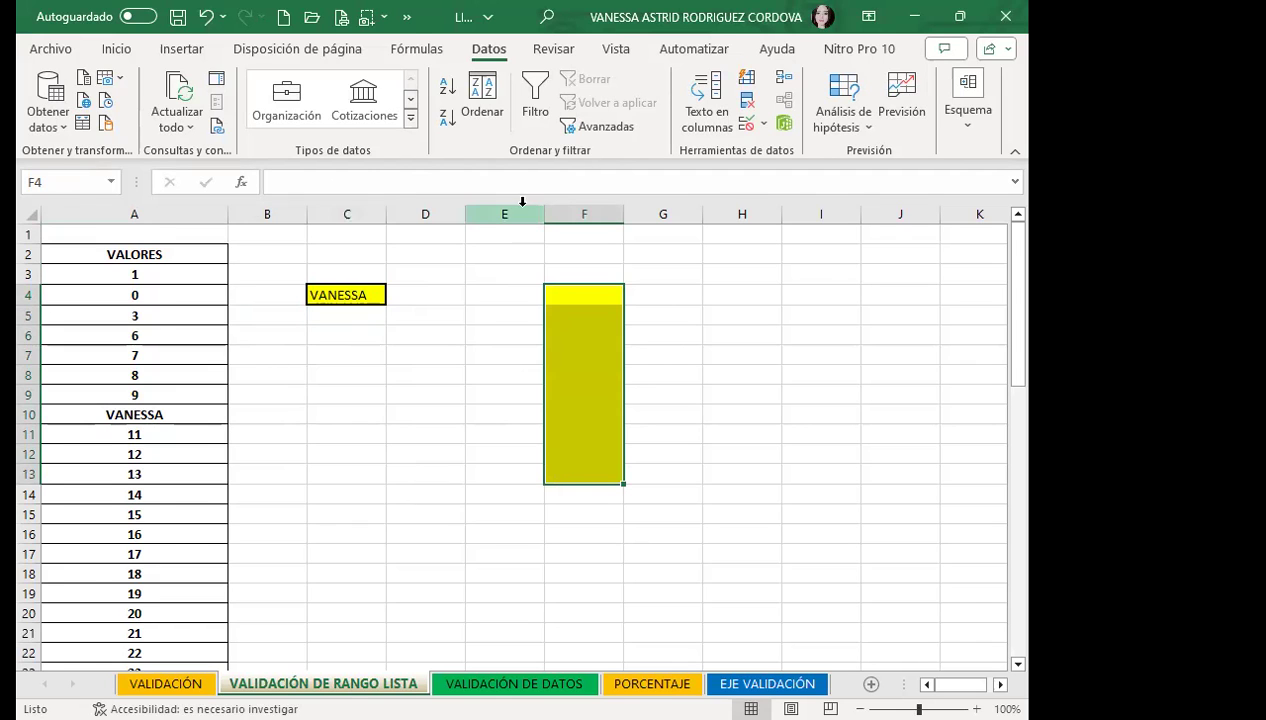
{"action": "scroll", "coordinate": [203, 435], "scroll_direction": "down", "scroll_amount": 8}
{"action": "left_click", "coordinate": [84, 327]}
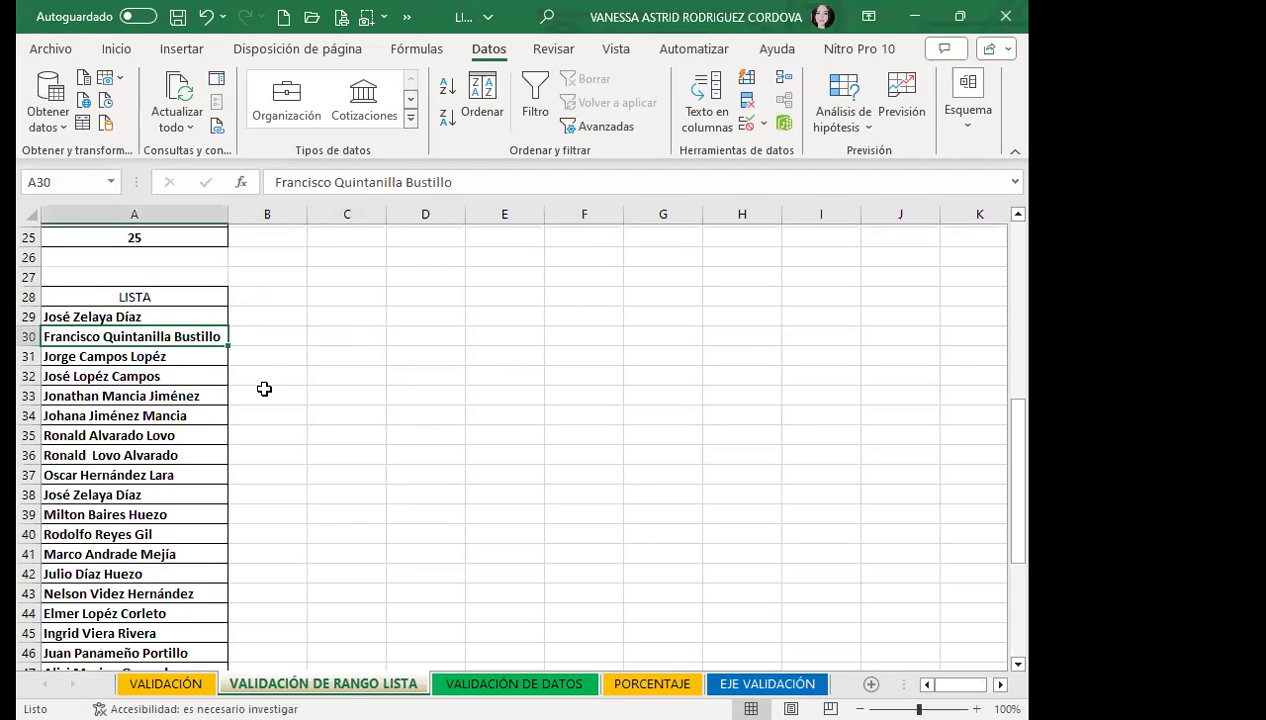
{"action": "scroll", "coordinate": [110, 560], "scroll_direction": "down", "scroll_amount": 3}
{"action": "scroll", "coordinate": [116, 577], "scroll_direction": "up", "scroll_amount": 1}
{"action": "scroll", "coordinate": [116, 577], "scroll_direction": "up", "scroll_amount": 2}
{"action": "mouse_move", "coordinate": [137, 316]}
{"action": "left_mouse_down"}
{"action": "mouse_move", "coordinate": [147, 524]}
{"action": "mouse_move", "coordinate": [228, 645]}
{"action": "left_mouse_up"}
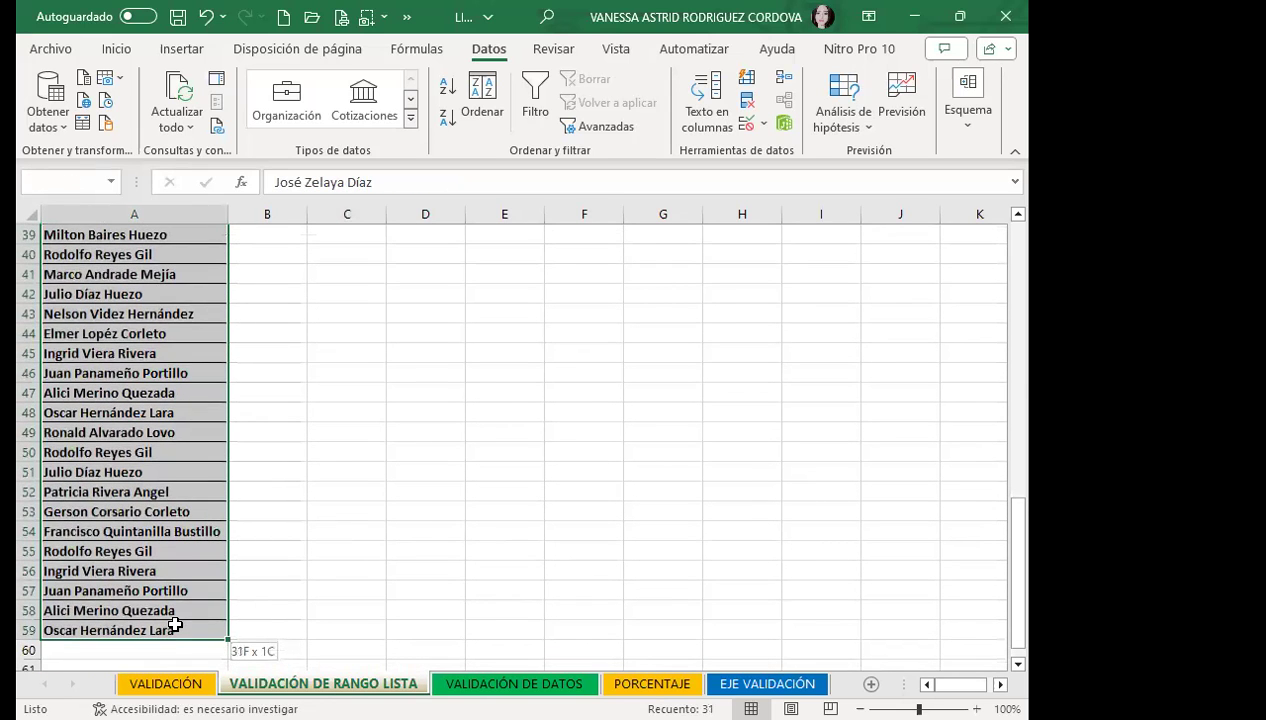
{"action": "scroll", "coordinate": [105, 370], "scroll_direction": "up", "scroll_amount": 5}
{"action": "scroll", "coordinate": [76, 203], "scroll_direction": "up", "scroll_amount": 4}
{"action": "left_click", "coordinate": [77, 183]}
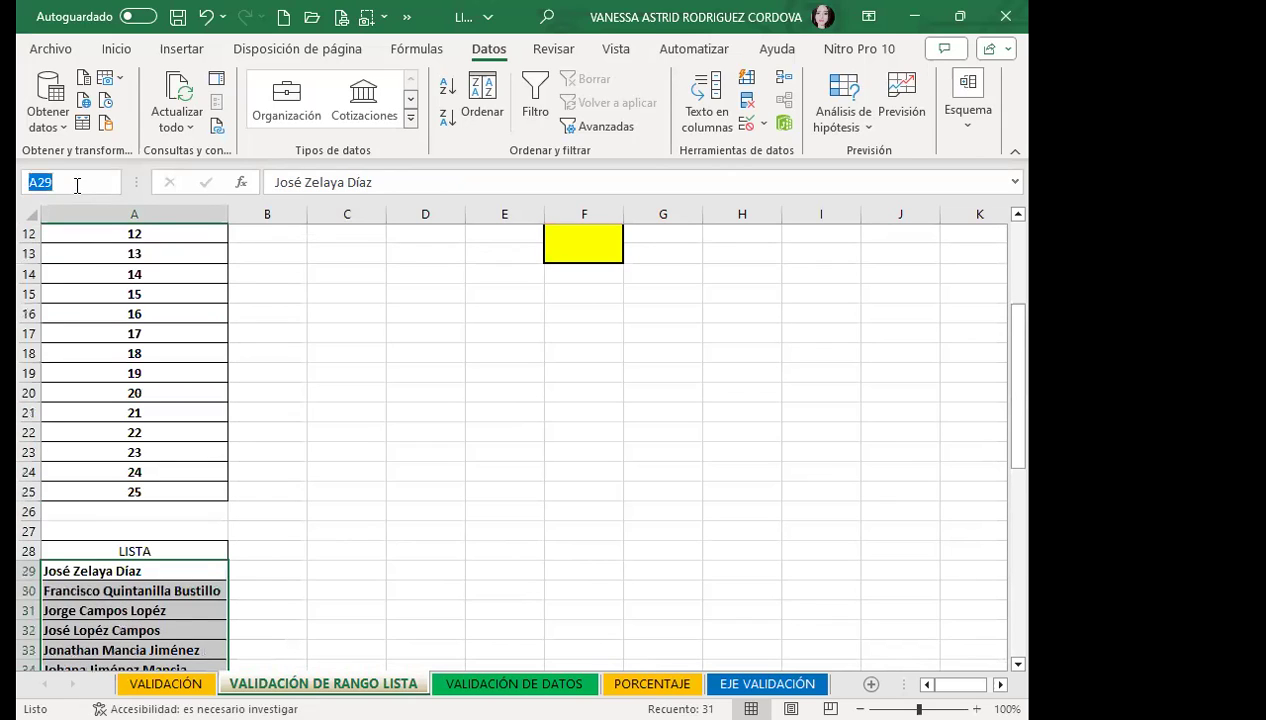
{"action": "type", "text": "LISTA"}
{"action": "key", "text": "Return"}
{"action": "left_click", "coordinate": [175, 567]}
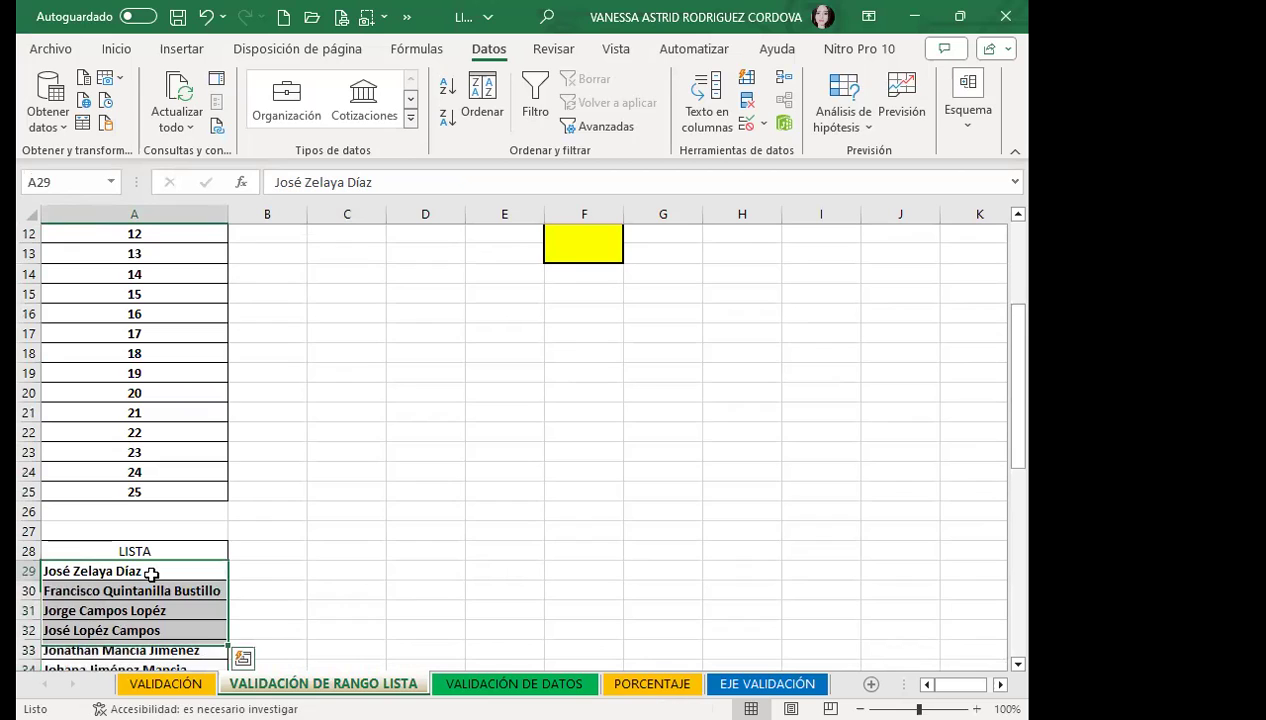
{"action": "scroll", "coordinate": [398, 566], "scroll_direction": "up", "scroll_amount": 4}
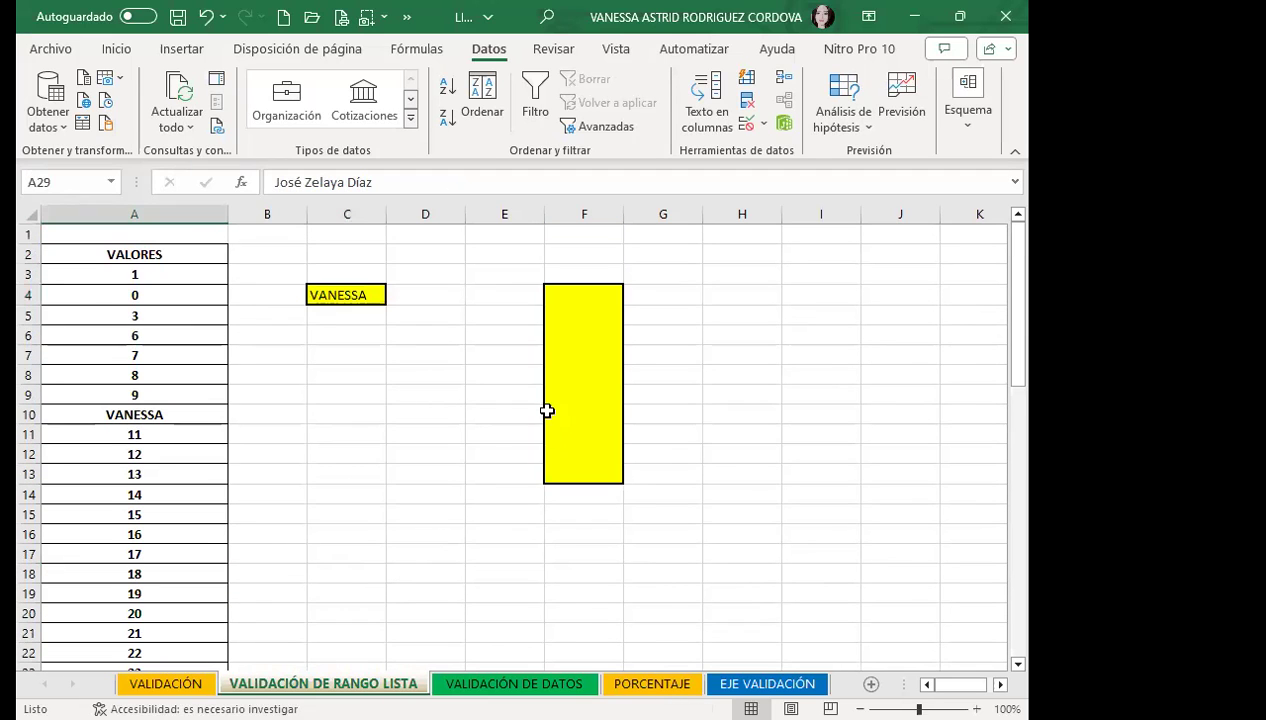
Apply a List validation to F4:F13 with LISTA as its source.
{"action": "left_click_drag", "start_coordinate": [578, 294], "coordinate": [590, 473]}
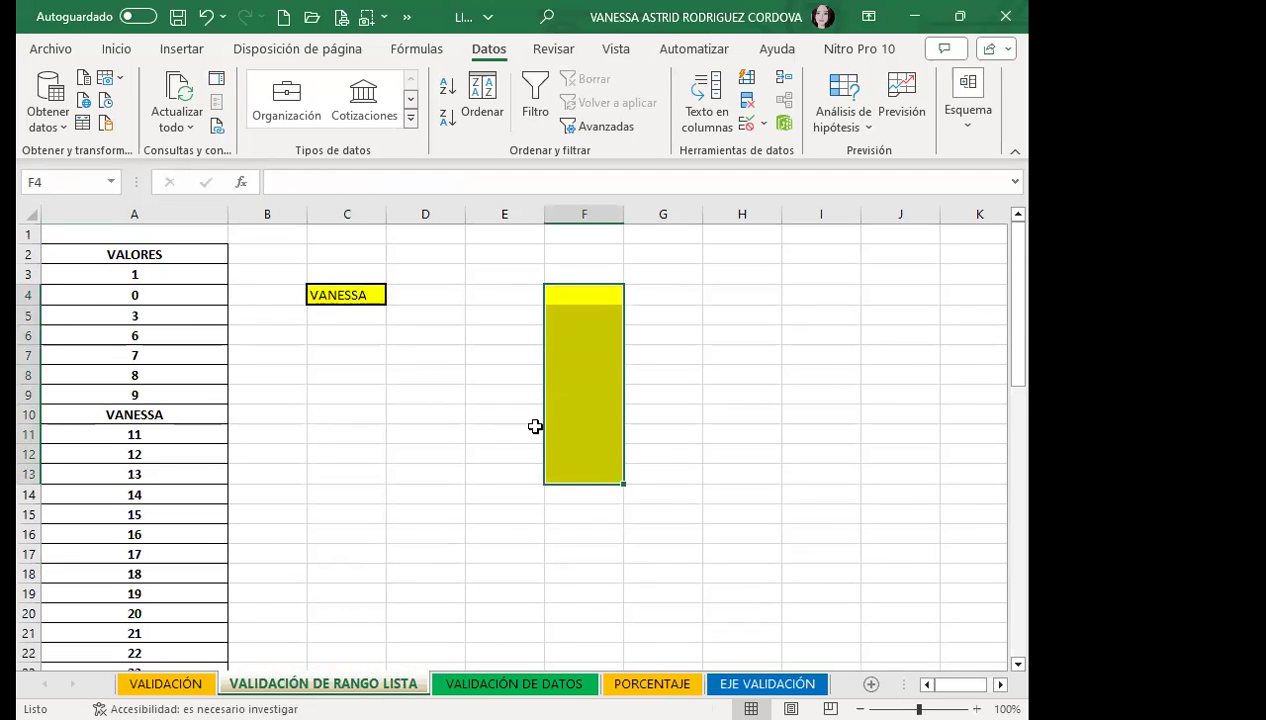
{"action": "left_click", "coordinate": [745, 125]}
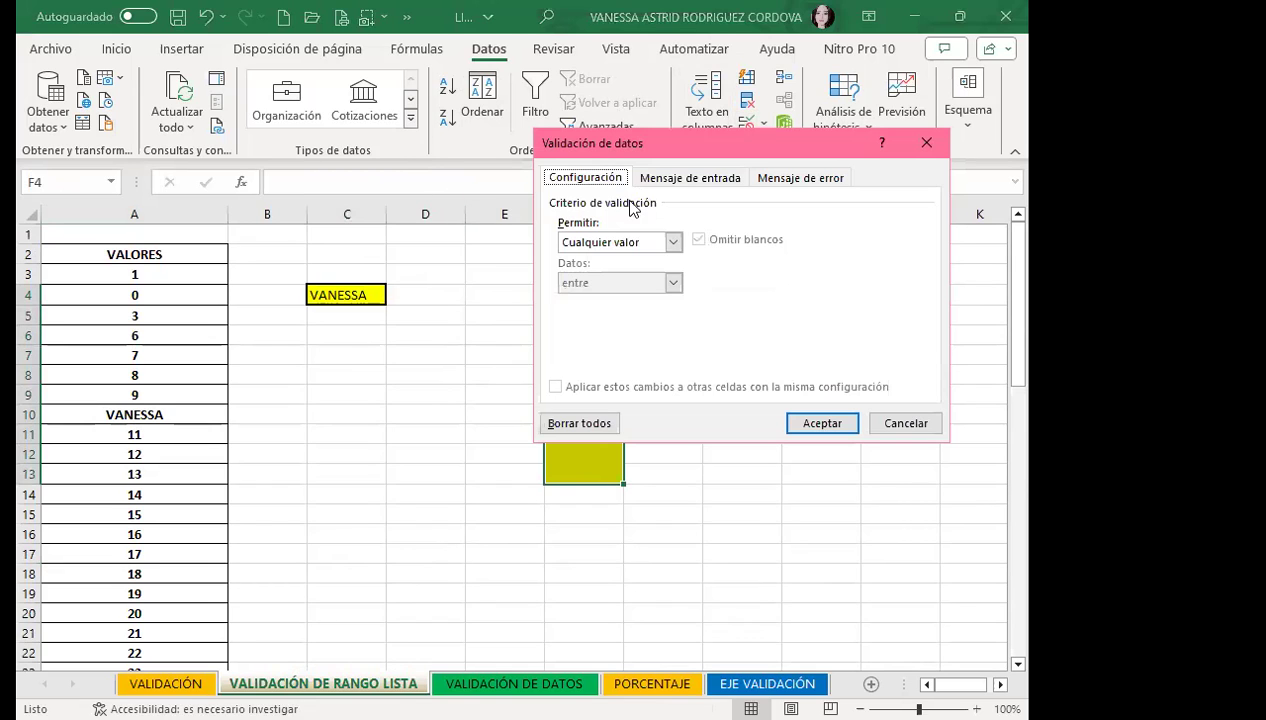
{"action": "left_click", "coordinate": [673, 241]}
{"action": "left_click", "coordinate": [595, 302]}
{"action": "left_click", "coordinate": [575, 321]}
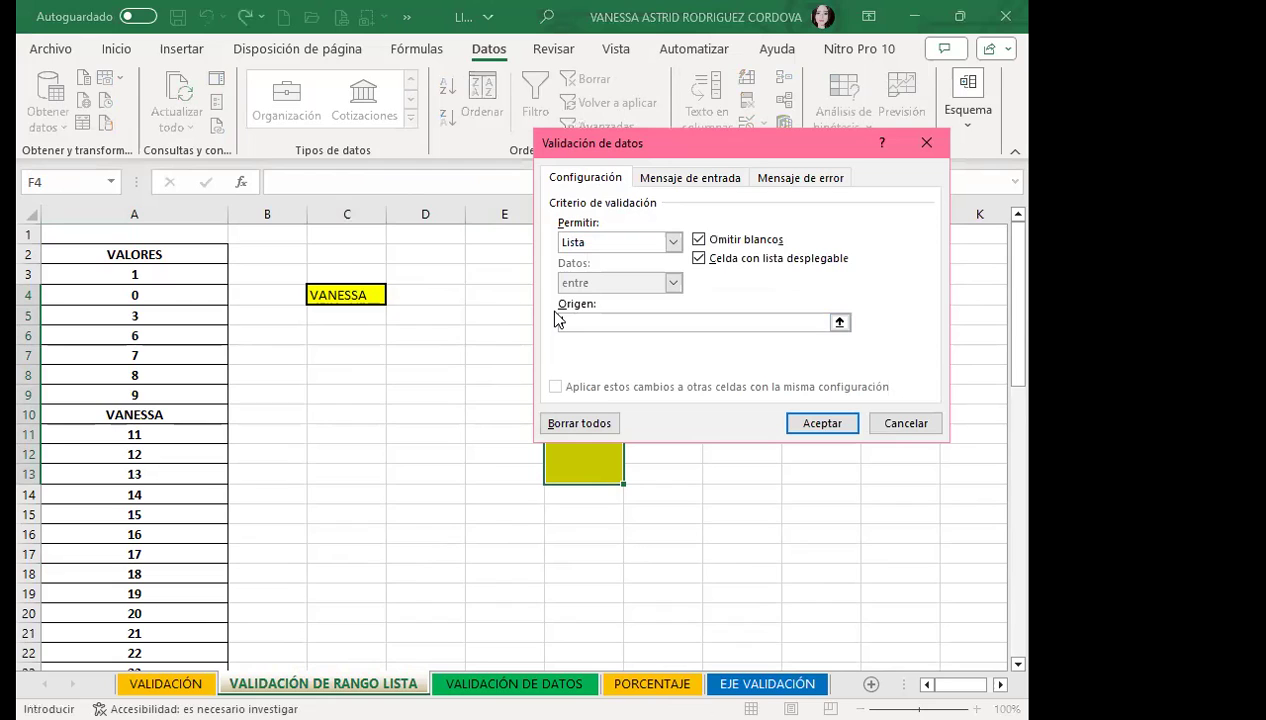
{"action": "type", "text": "=IS"}
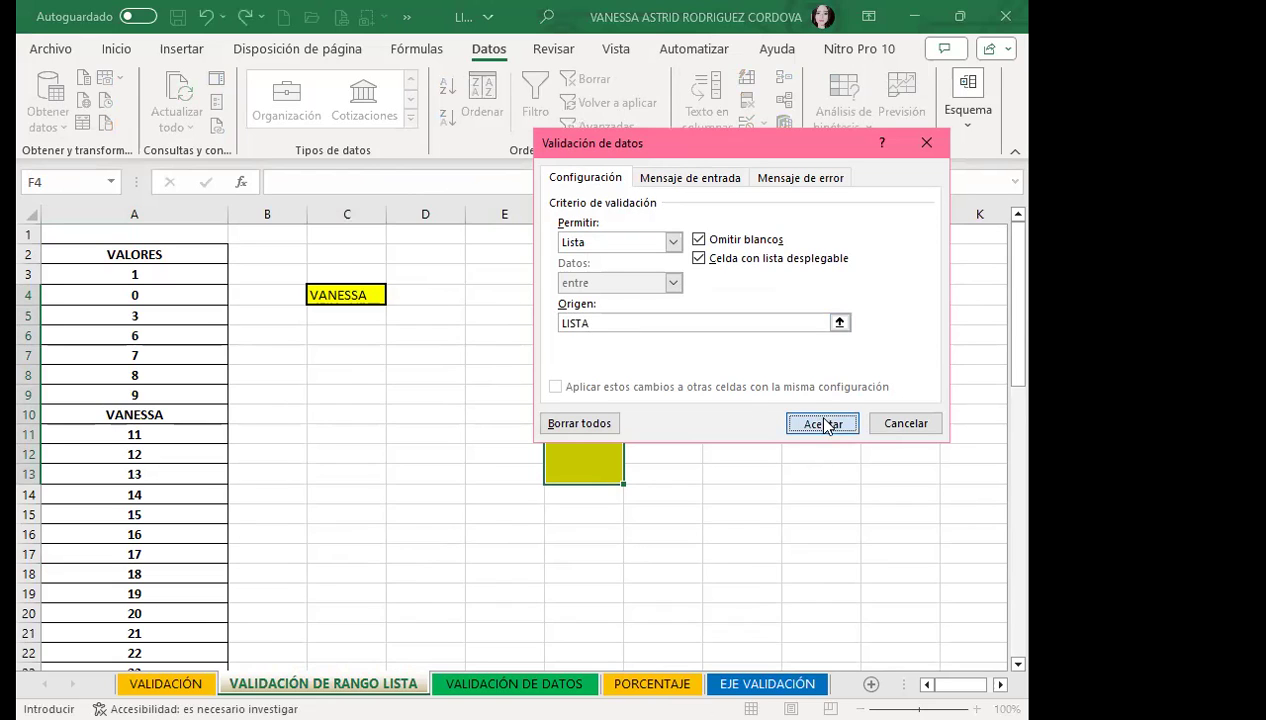
{"action": "left_click", "coordinate": [826, 427]}
Check each cell from F4 down to F13 for the new dropdown.
{"action": "left_click", "coordinate": [602, 294]}
{"action": "left_click", "coordinate": [596, 314]}
{"action": "left_click", "coordinate": [590, 334]}
{"action": "left_click", "coordinate": [590, 356]}
{"action": "left_click", "coordinate": [590, 377]}
{"action": "left_click", "coordinate": [588, 396]}
{"action": "left_click", "coordinate": [586, 416]}
{"action": "left_click", "coordinate": [582, 434]}
{"action": "left_click", "coordinate": [584, 455]}
{"action": "left_click", "coordinate": [582, 472]}
Pick LISTA in F4 from its dropdown, then delete it.
{"action": "left_click", "coordinate": [577, 298]}
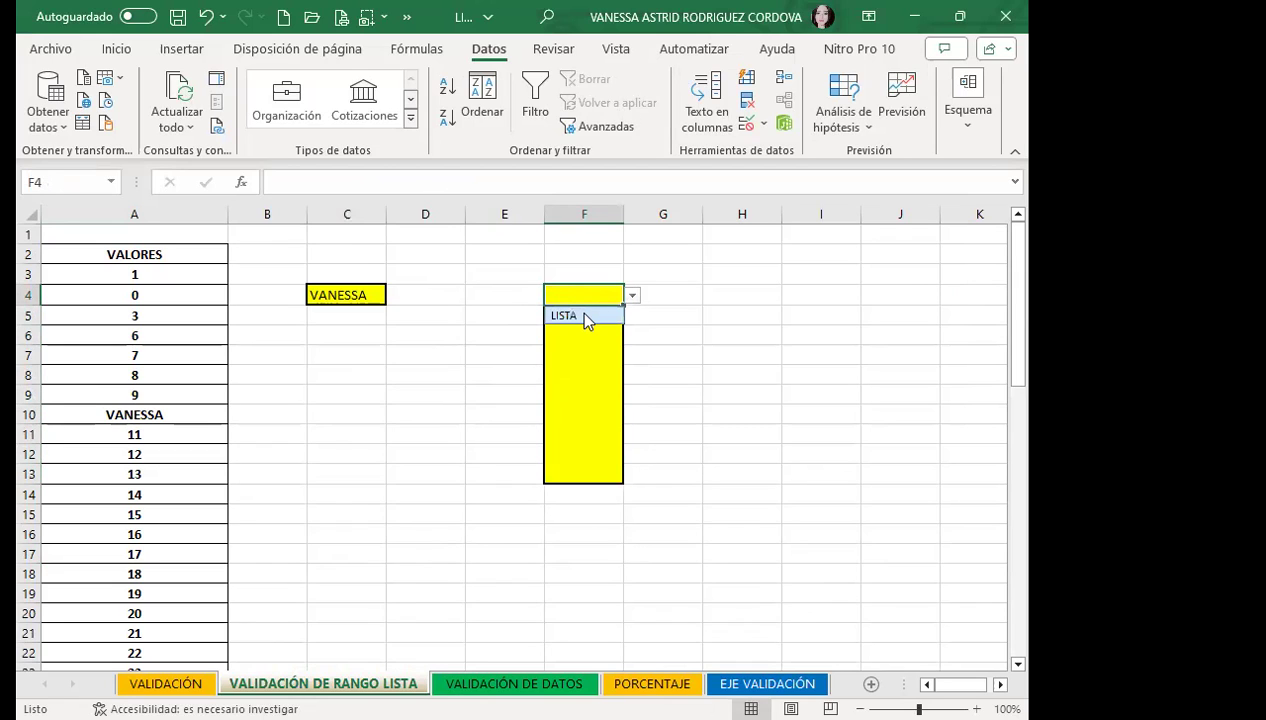
{"action": "left_click", "coordinate": [586, 316]}
{"action": "key", "text": "Delete"}
{"action": "left_click_drag", "start_coordinate": [597, 292], "coordinate": [590, 478]}
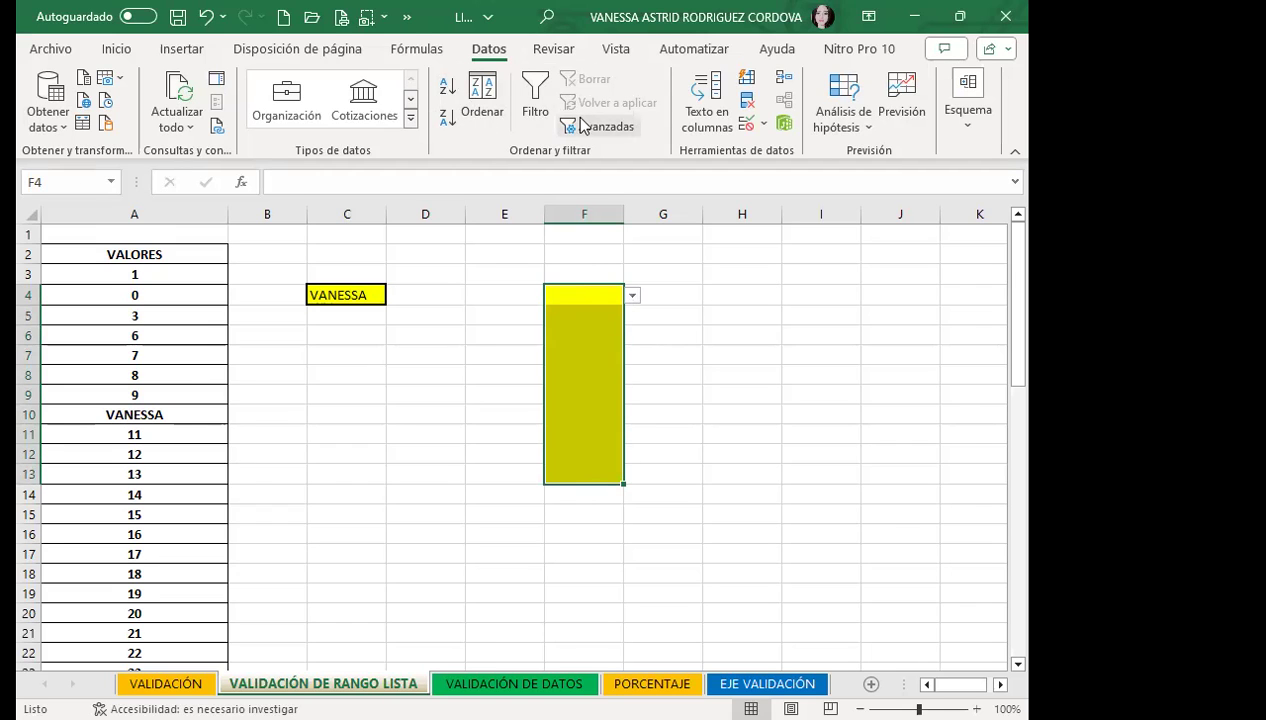
Clear F4:F13's old validation and restrict it to a list sourced from =LISTA.
{"action": "left_click", "coordinate": [753, 124]}
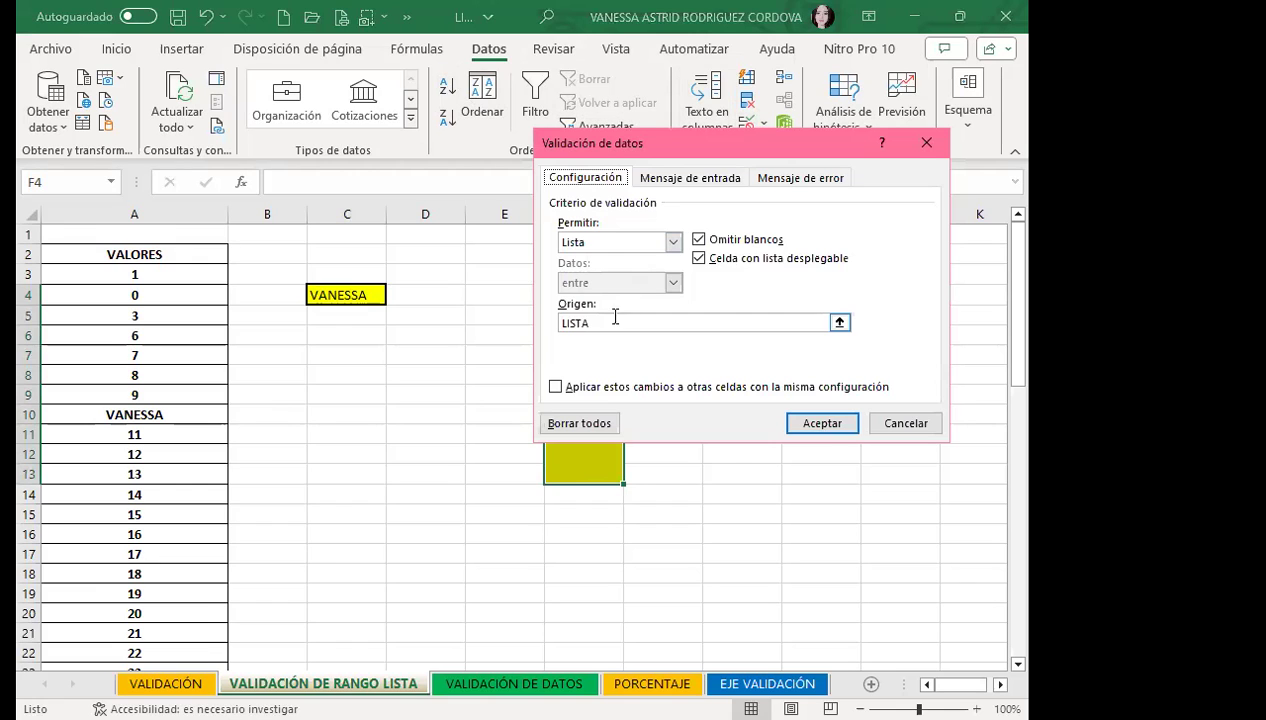
{"action": "left_click", "coordinate": [584, 425]}
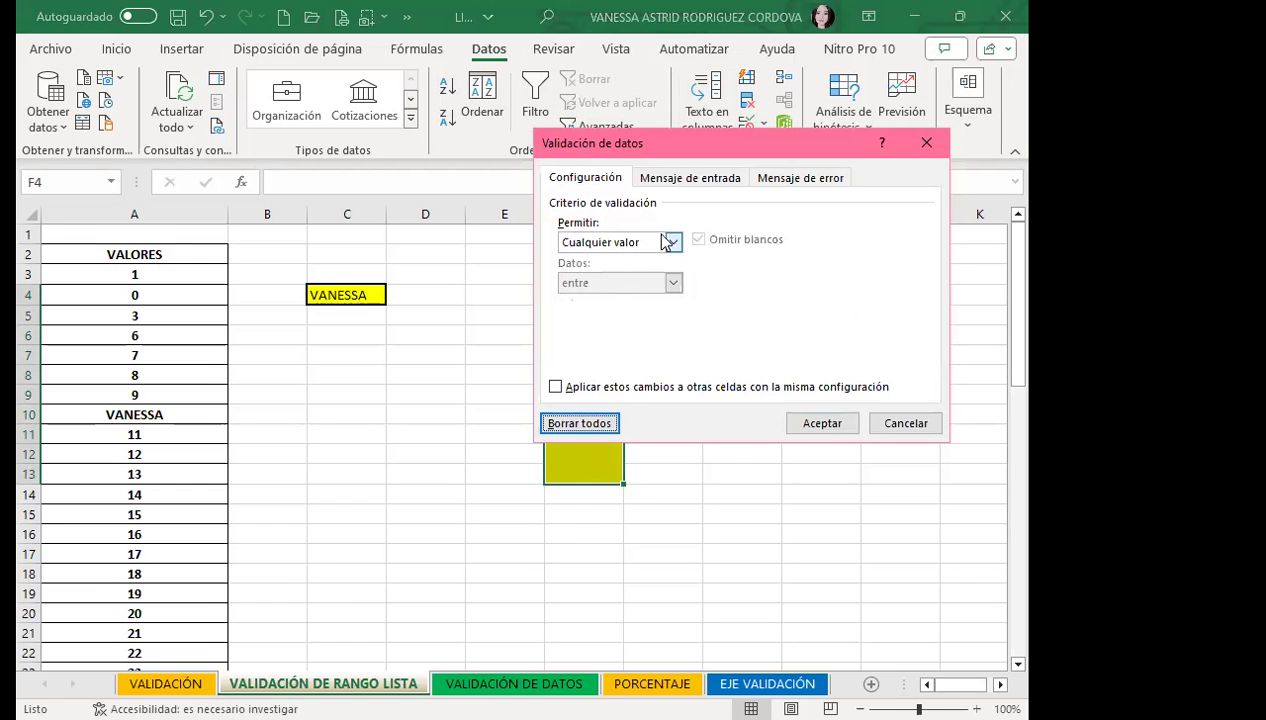
{"action": "left_click", "coordinate": [673, 242]}
{"action": "left_click", "coordinate": [590, 287]}
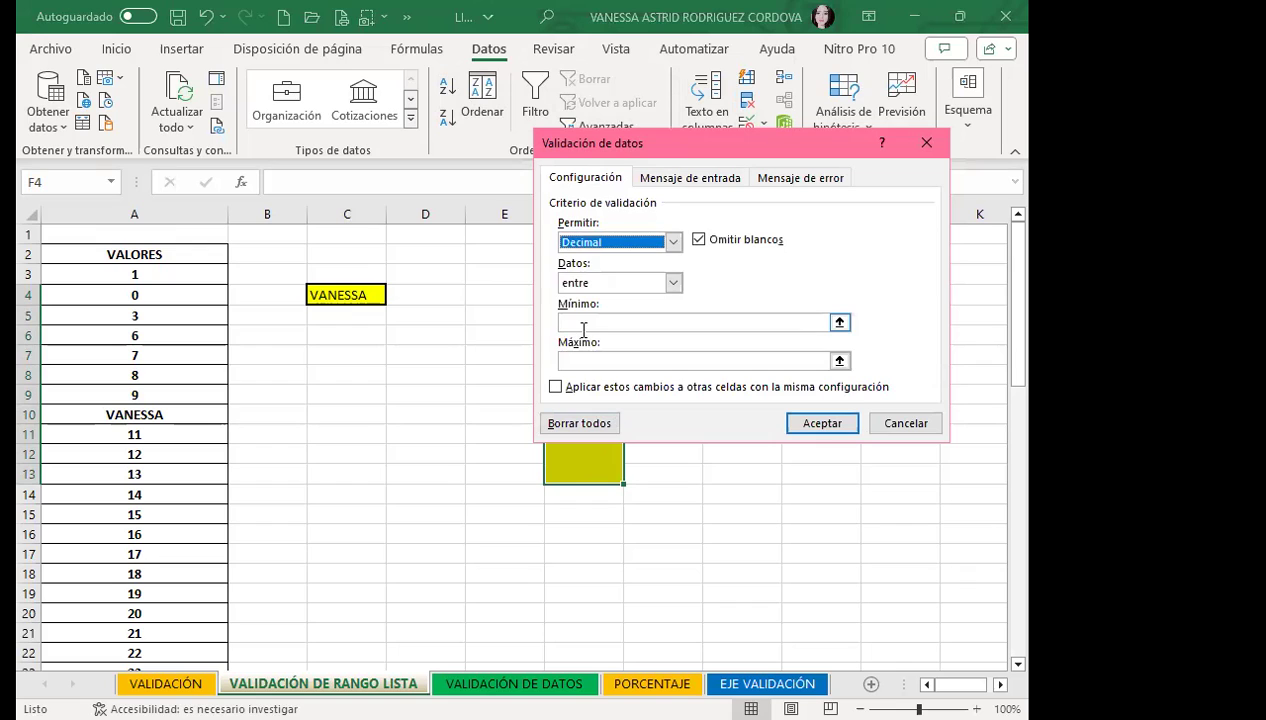
{"action": "left_click", "coordinate": [673, 242]}
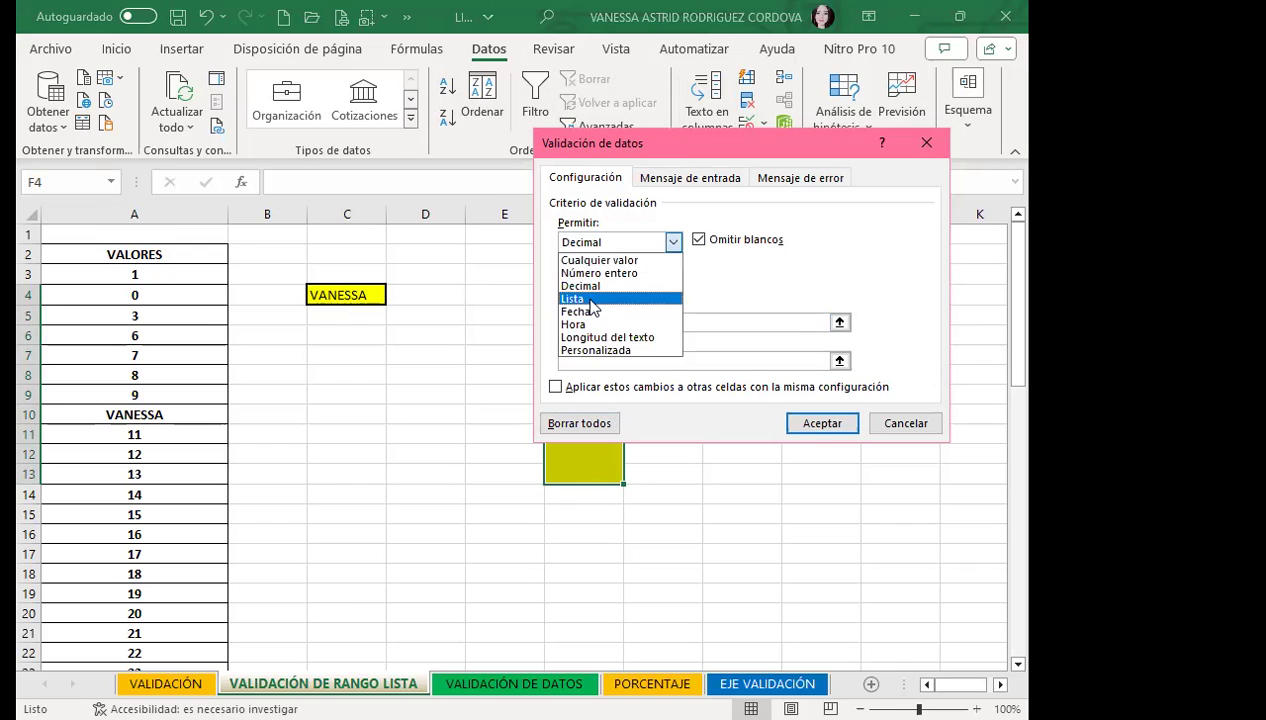
{"action": "left_click", "coordinate": [591, 300]}
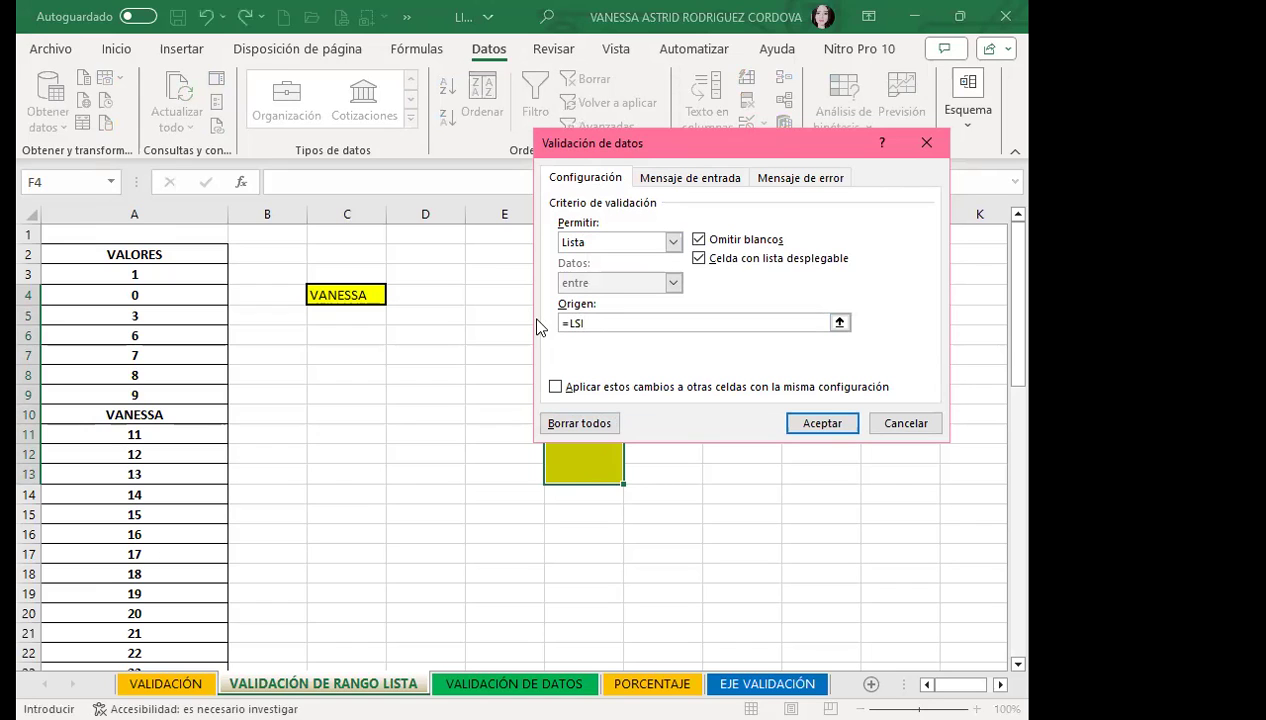
{"action": "key", "text": "BackSpace"}
{"action": "left_click", "coordinate": [813, 424]}
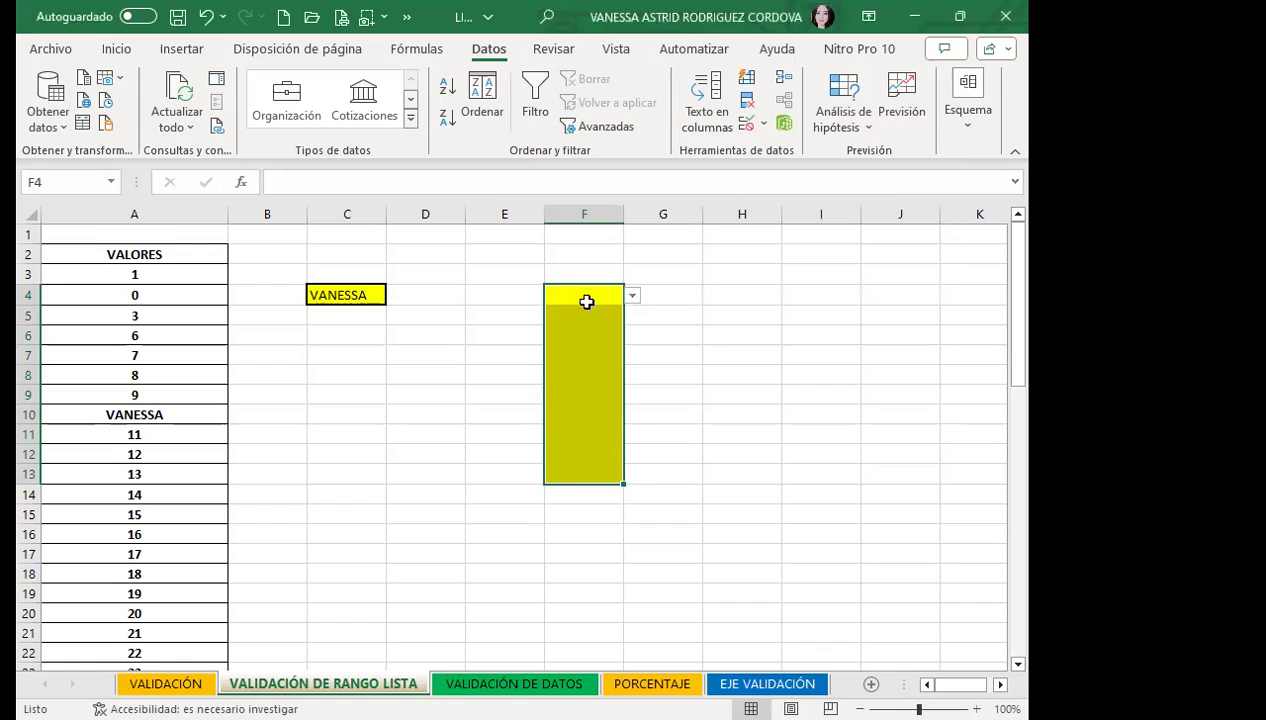
Pick a name into F4 from its drop-down and autofit column F.
{"action": "left_click", "coordinate": [586, 301]}
{"action": "left_click", "coordinate": [632, 296]}
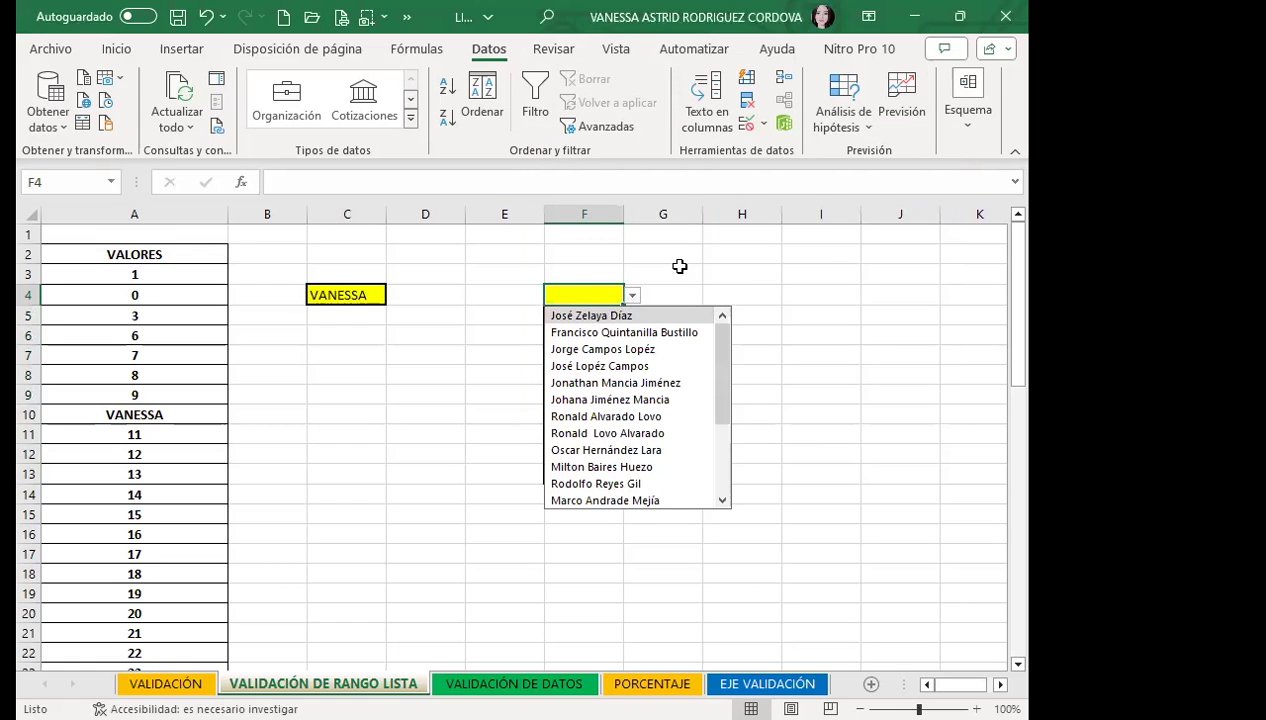
{"action": "left_click", "coordinate": [672, 272]}
{"action": "left_click", "coordinate": [570, 298]}
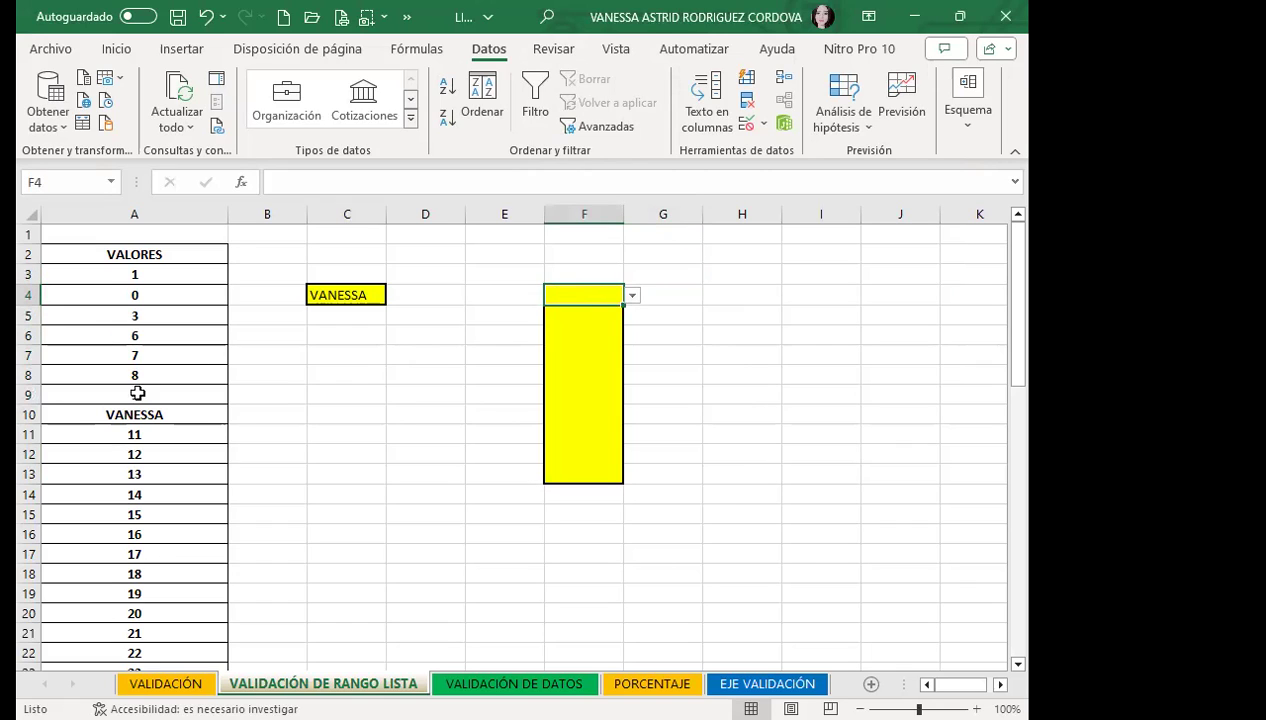
{"action": "left_click", "coordinate": [632, 296]}
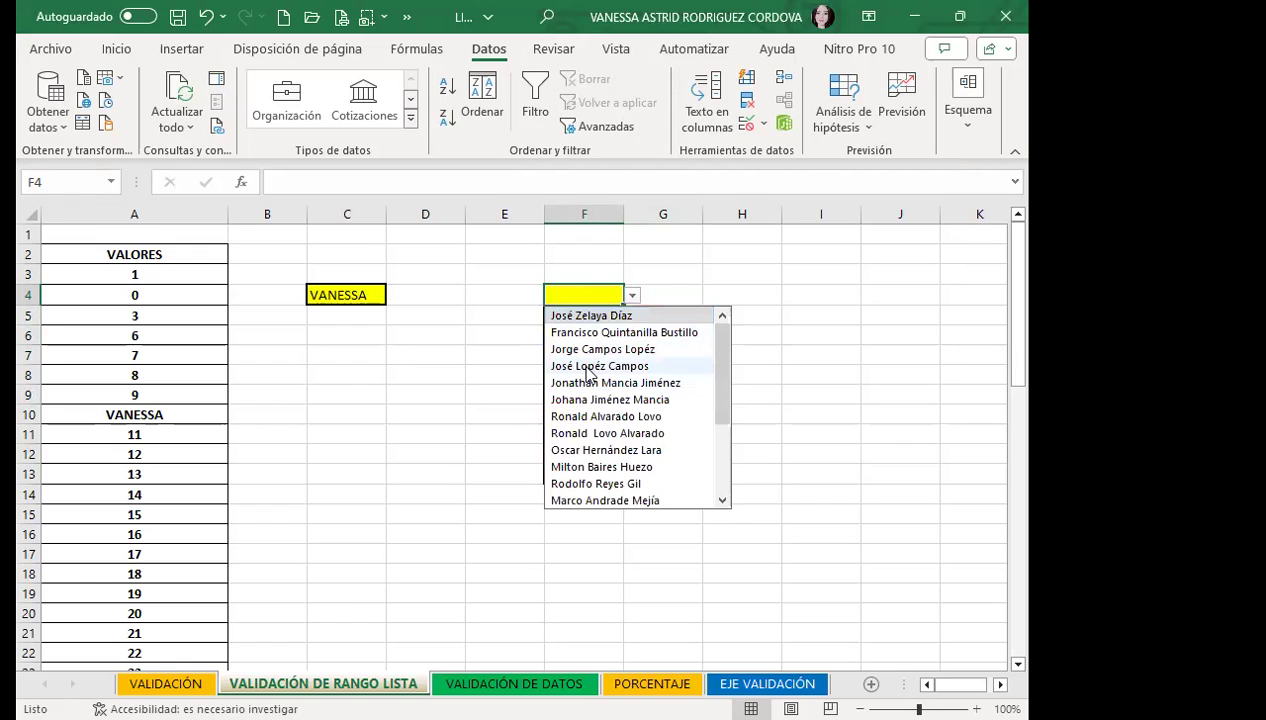
{"action": "key", "text": "Return"}
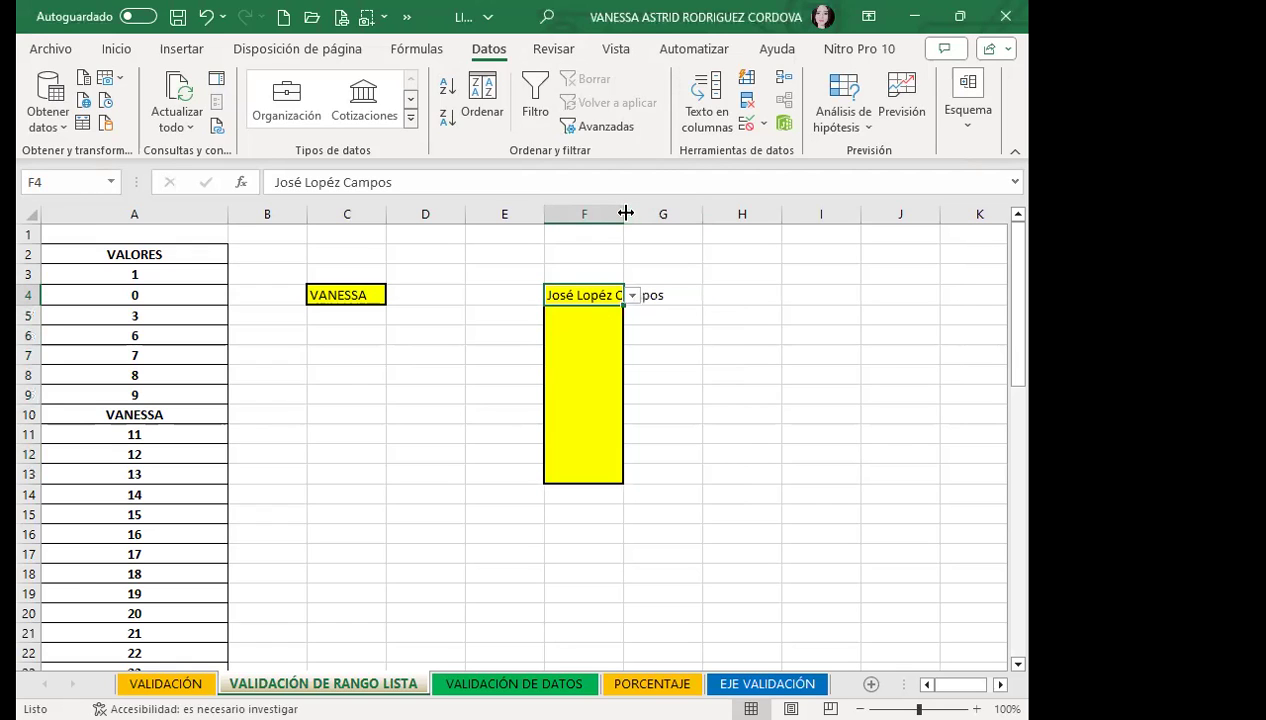
{"action": "double_click", "coordinate": [625, 213]}
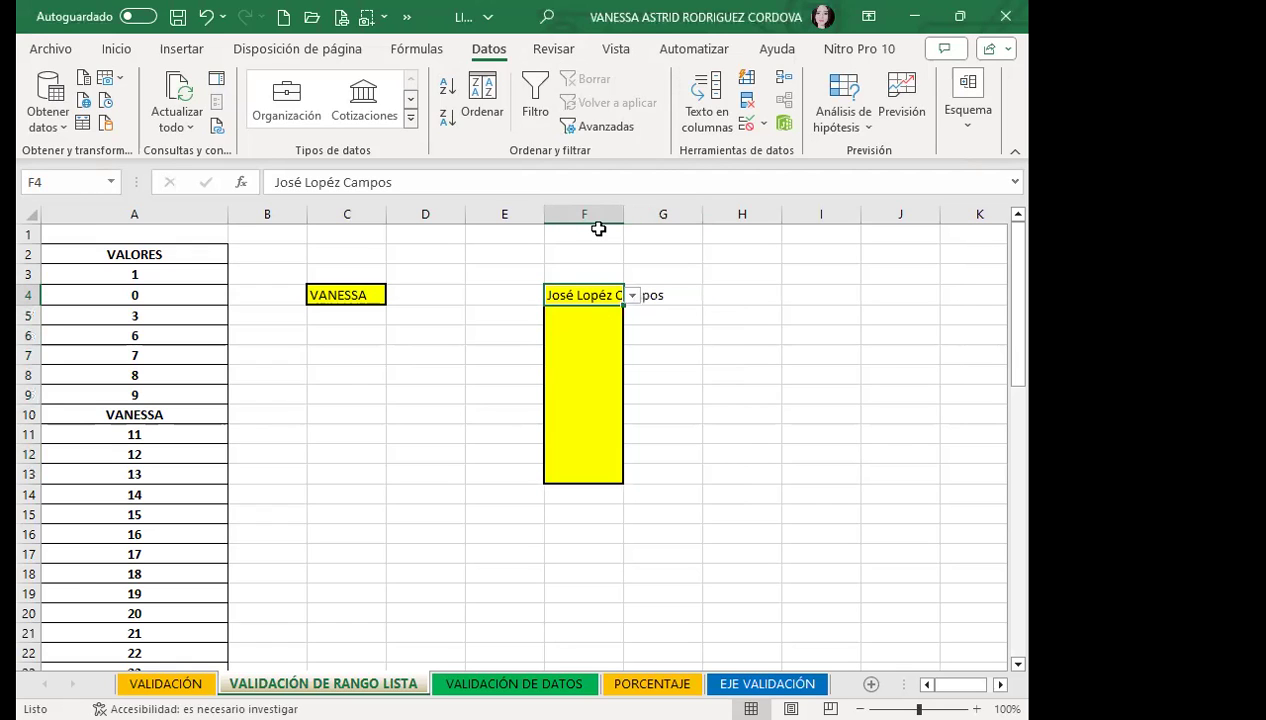
Pick a name into F6 and check F9's name list without choosing.
{"action": "left_click", "coordinate": [596, 338]}
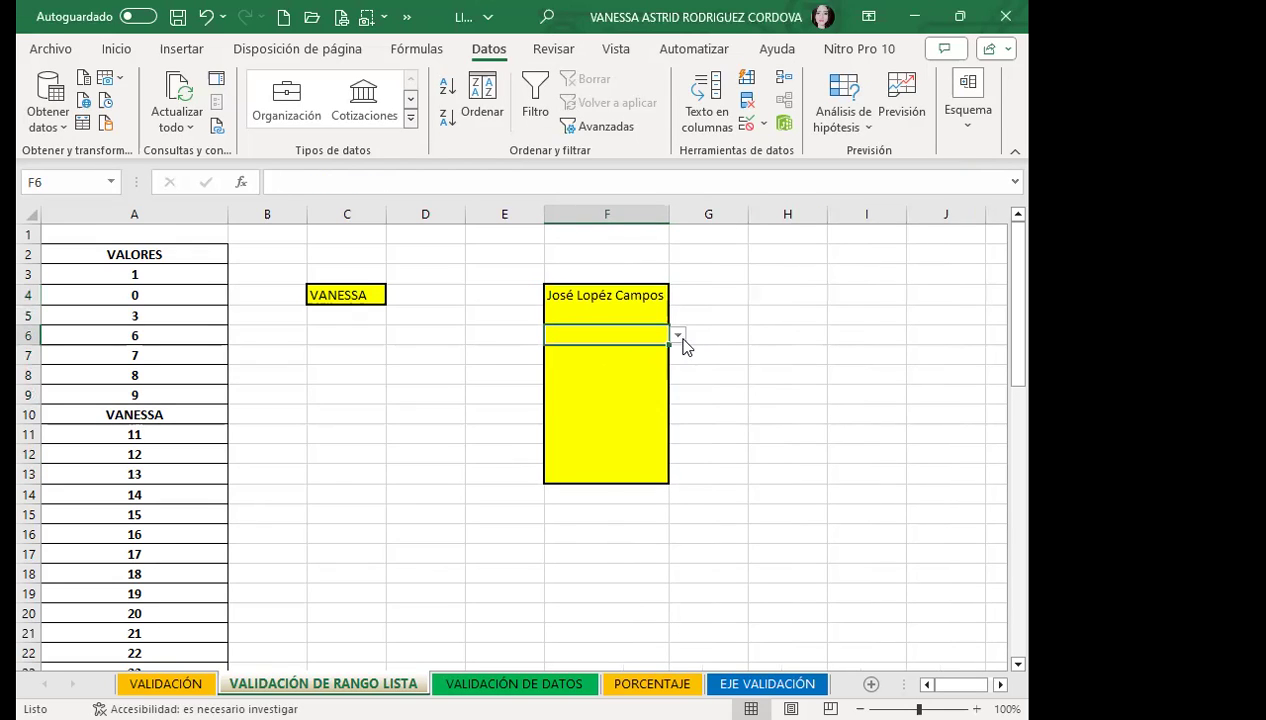
{"action": "left_click", "coordinate": [678, 336]}
{"action": "left_click", "coordinate": [681, 441]}
{"action": "left_click_drag", "start_coordinate": [619, 401], "coordinate": [683, 414]}
{"action": "left_click", "coordinate": [678, 395]}
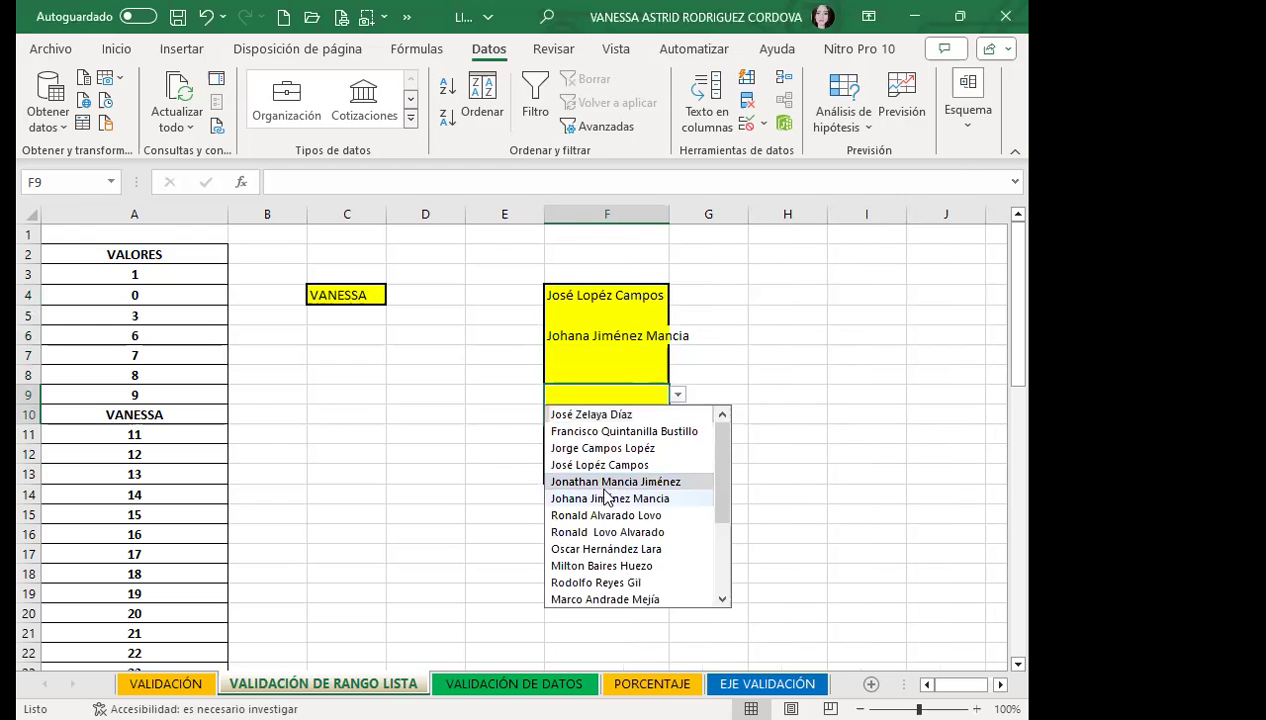
{"action": "left_click", "coordinate": [476, 449]}
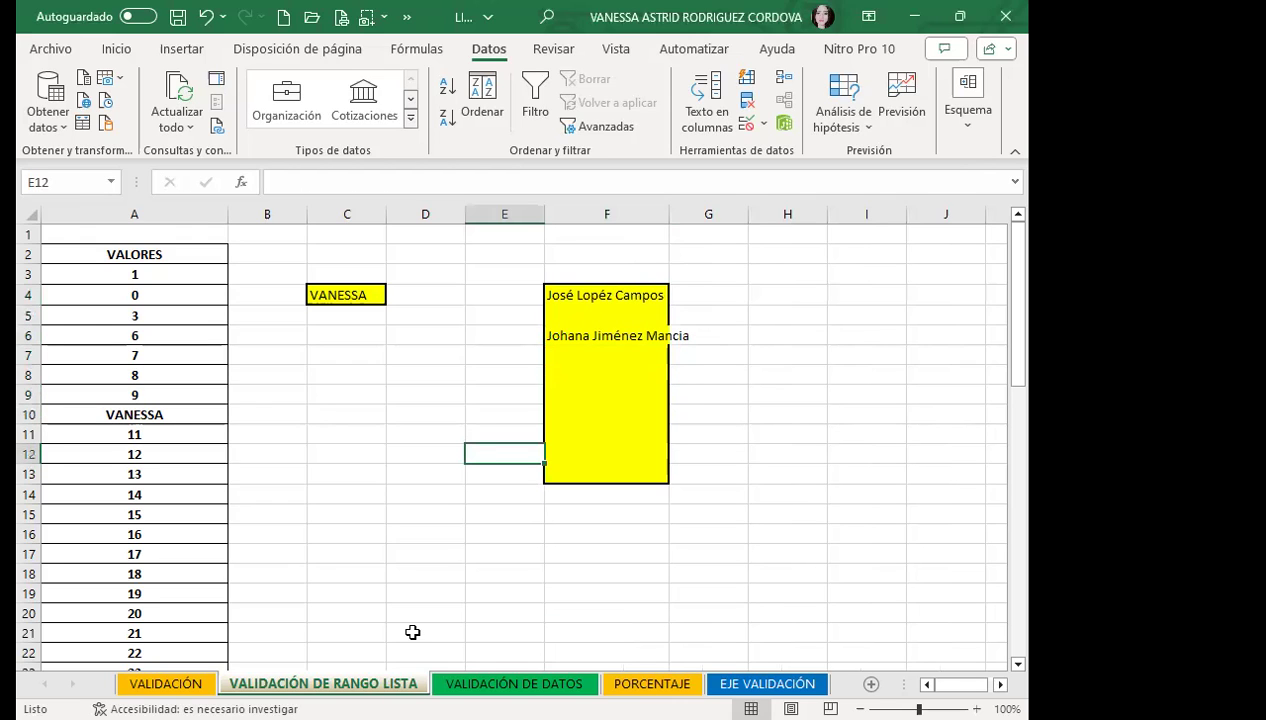
{"action": "left_click", "coordinate": [166, 680]}
Fill B41:B52 on the VALIDACIÓN sheet yellow.
{"action": "scroll", "coordinate": [305, 408], "scroll_direction": "down", "scroll_amount": 4}
{"action": "scroll", "coordinate": [312, 412], "scroll_direction": "down", "scroll_amount": 8}
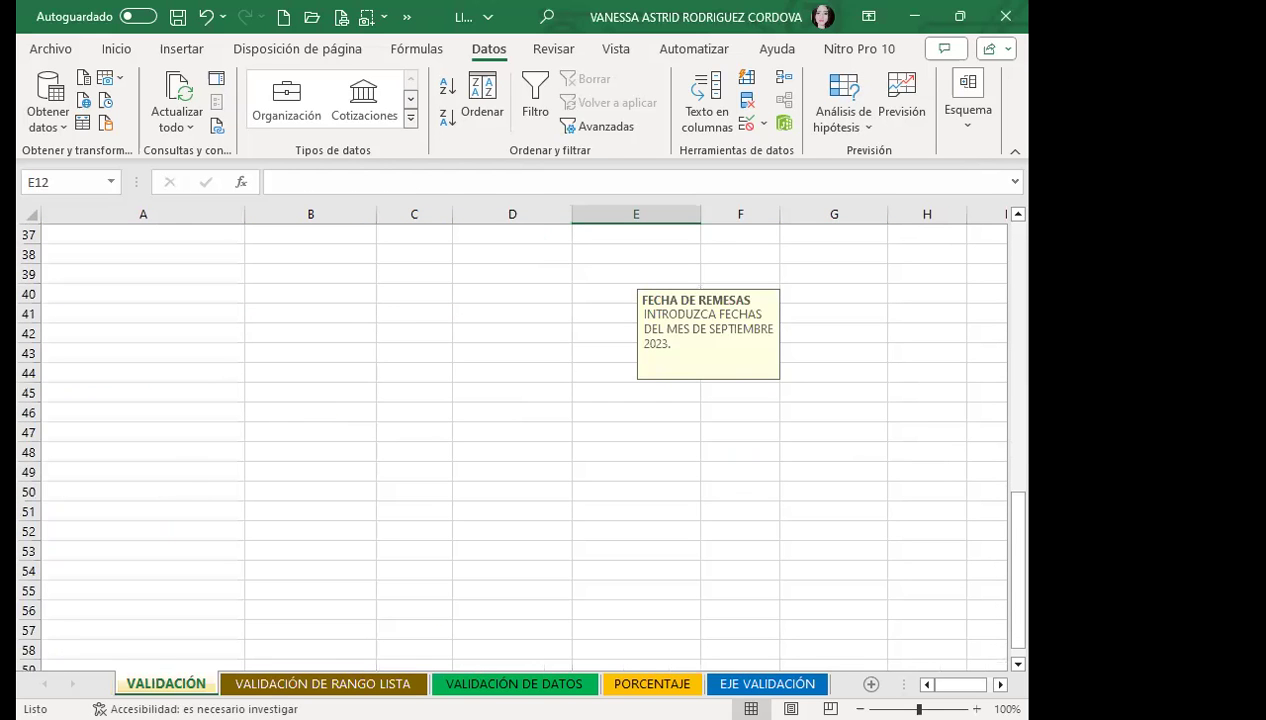
{"action": "left_click_drag", "start_coordinate": [310, 314], "coordinate": [300, 518]}
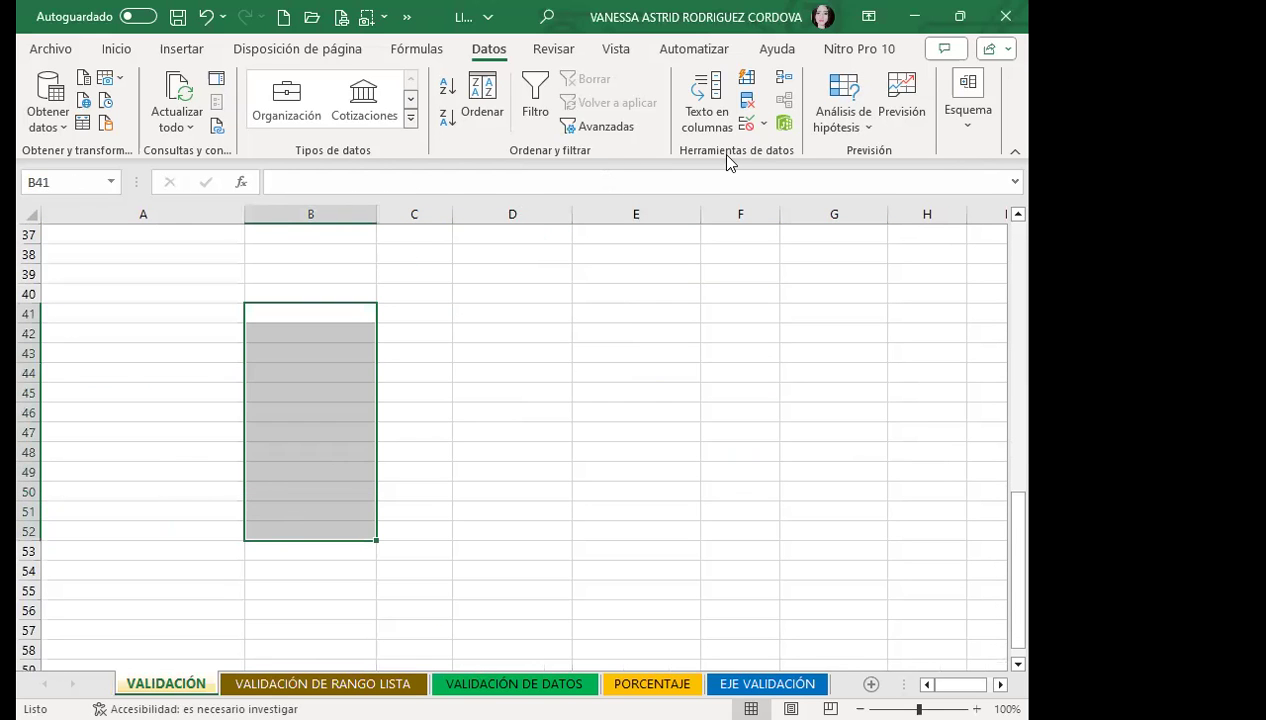
{"action": "left_click", "coordinate": [116, 49]}
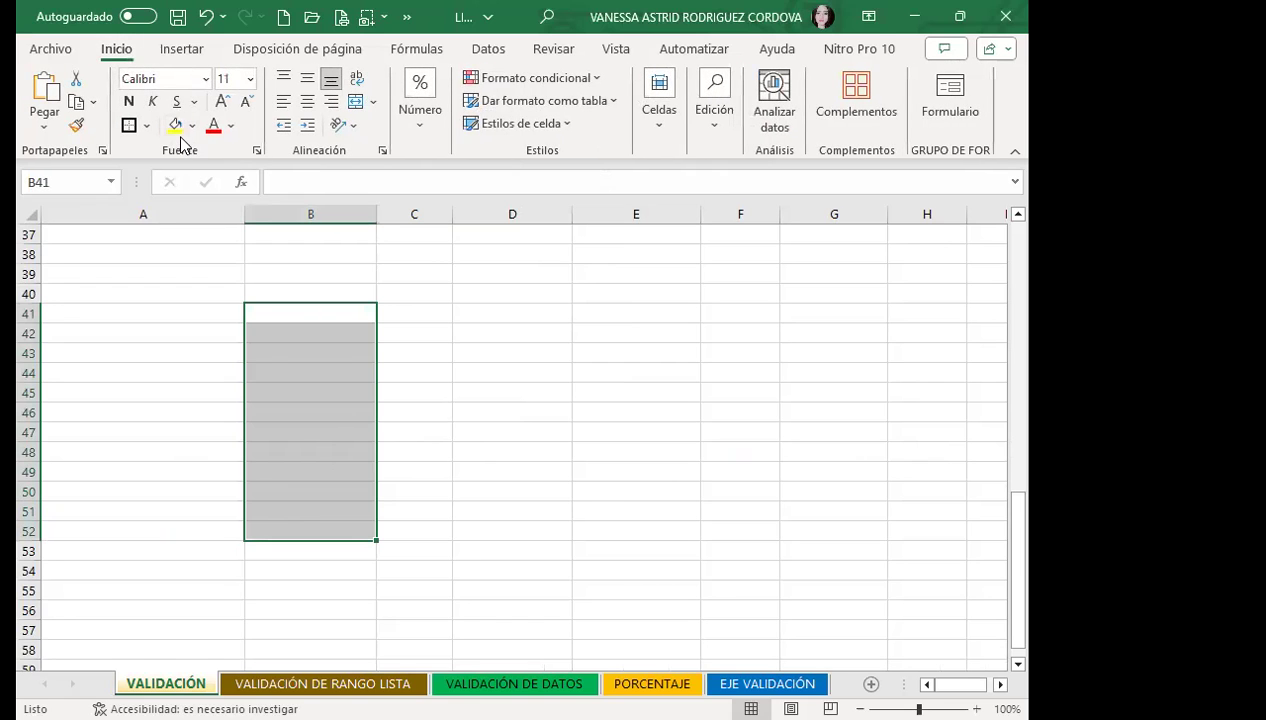
{"action": "left_click", "coordinate": [175, 125]}
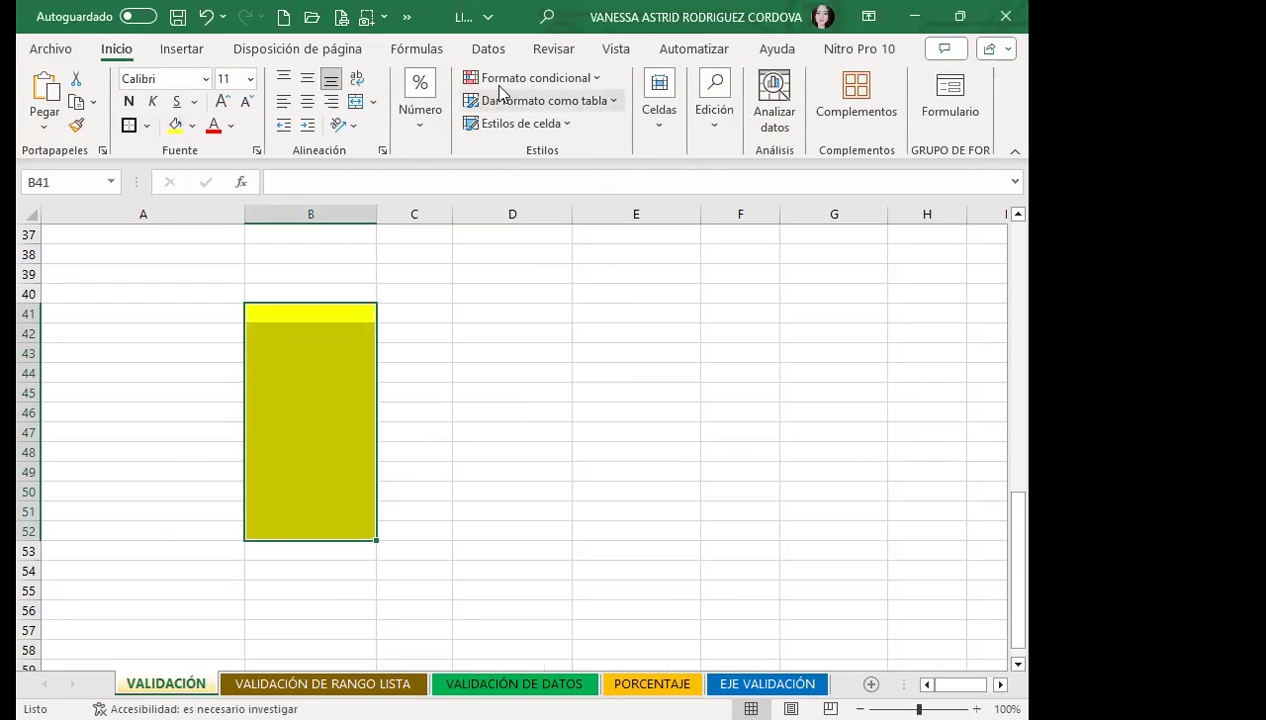
Restrict B41:B52 to a drop-down list sourced from =LISTA.
{"action": "left_click", "coordinate": [488, 49]}
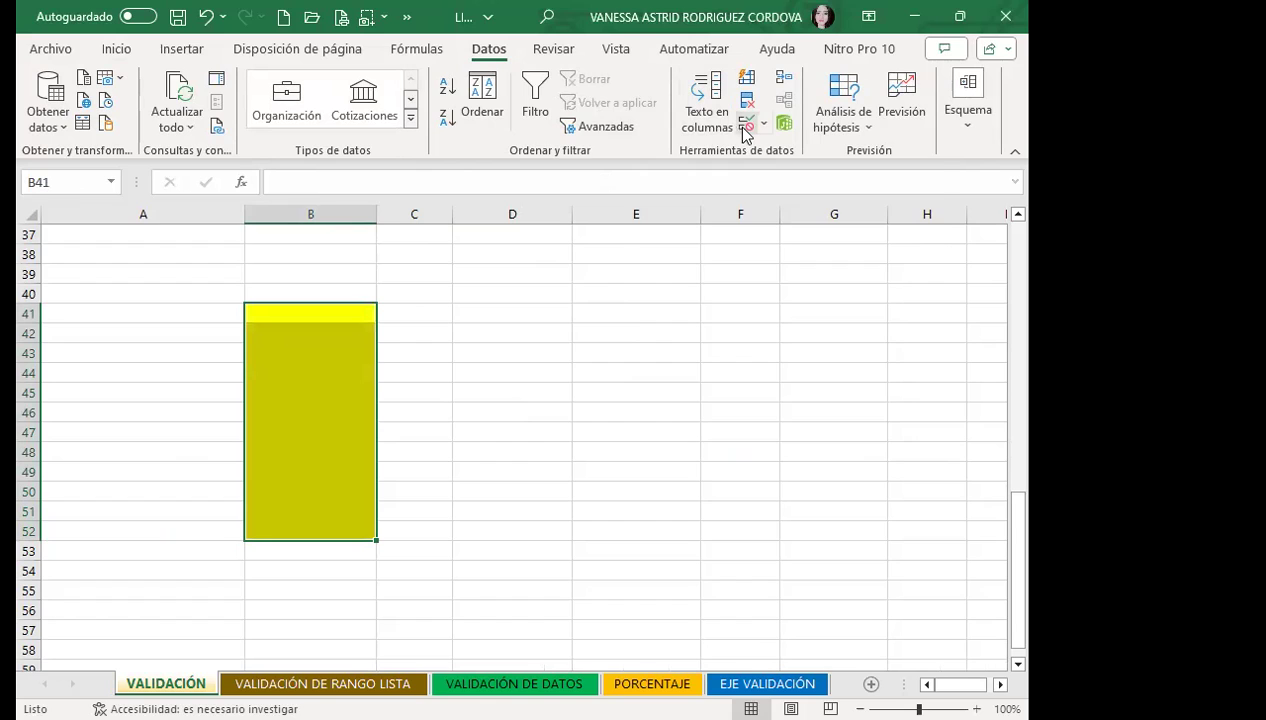
{"action": "left_click", "coordinate": [743, 128]}
{"action": "left_click", "coordinate": [673, 242]}
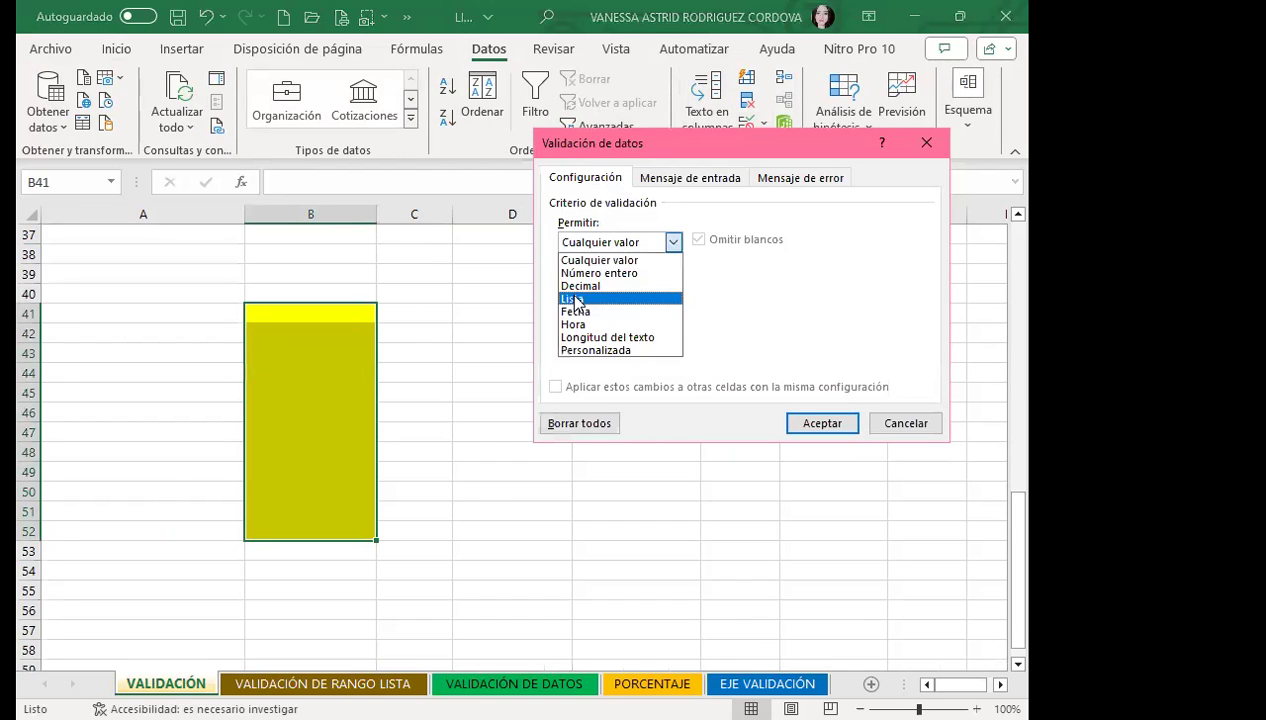
{"action": "left_click", "coordinate": [577, 300]}
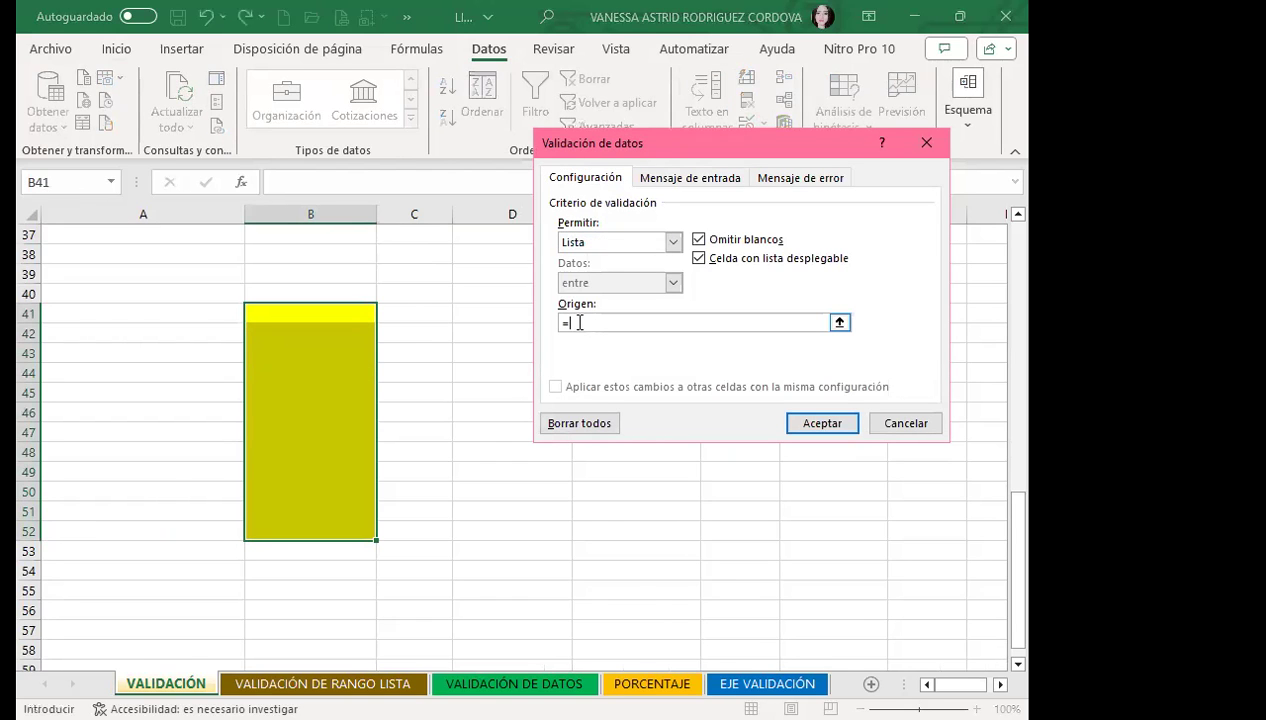
{"action": "type", "text": "=LISTA"}
{"action": "left_click", "coordinate": [818, 423]}
Pick names from the drop-downs into B41 and B46.
{"action": "left_click", "coordinate": [331, 310]}
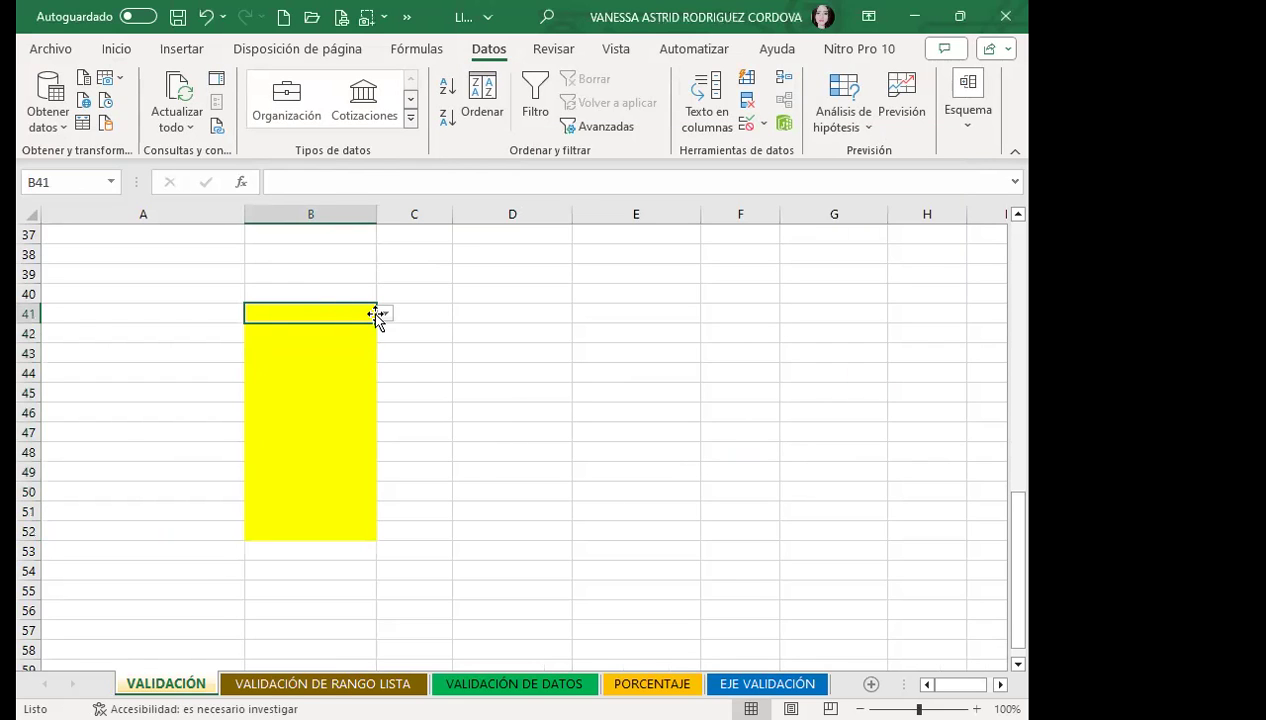
{"action": "left_click", "coordinate": [384, 314]}
{"action": "left_click", "coordinate": [328, 402]}
{"action": "left_click", "coordinate": [360, 412]}
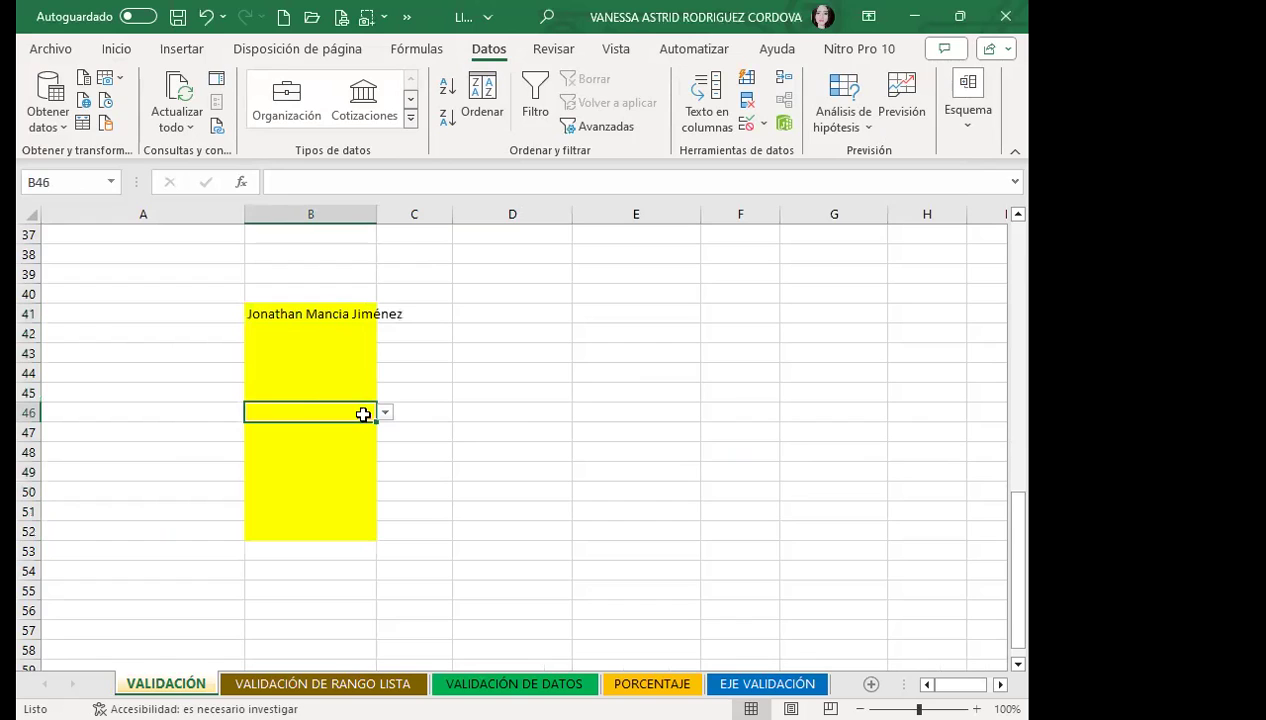
{"action": "left_click", "coordinate": [380, 415]}
{"action": "left_click", "coordinate": [333, 413]}
{"action": "left_click", "coordinate": [386, 414]}
{"action": "left_click", "coordinate": [331, 484]}
Pick a name into B51, then return to the VALIDACIÓN DE RANGO LISTA sheet.
{"action": "scroll", "coordinate": [336, 398], "scroll_direction": "down", "scroll_amount": 2}
{"action": "left_click", "coordinate": [336, 394]}
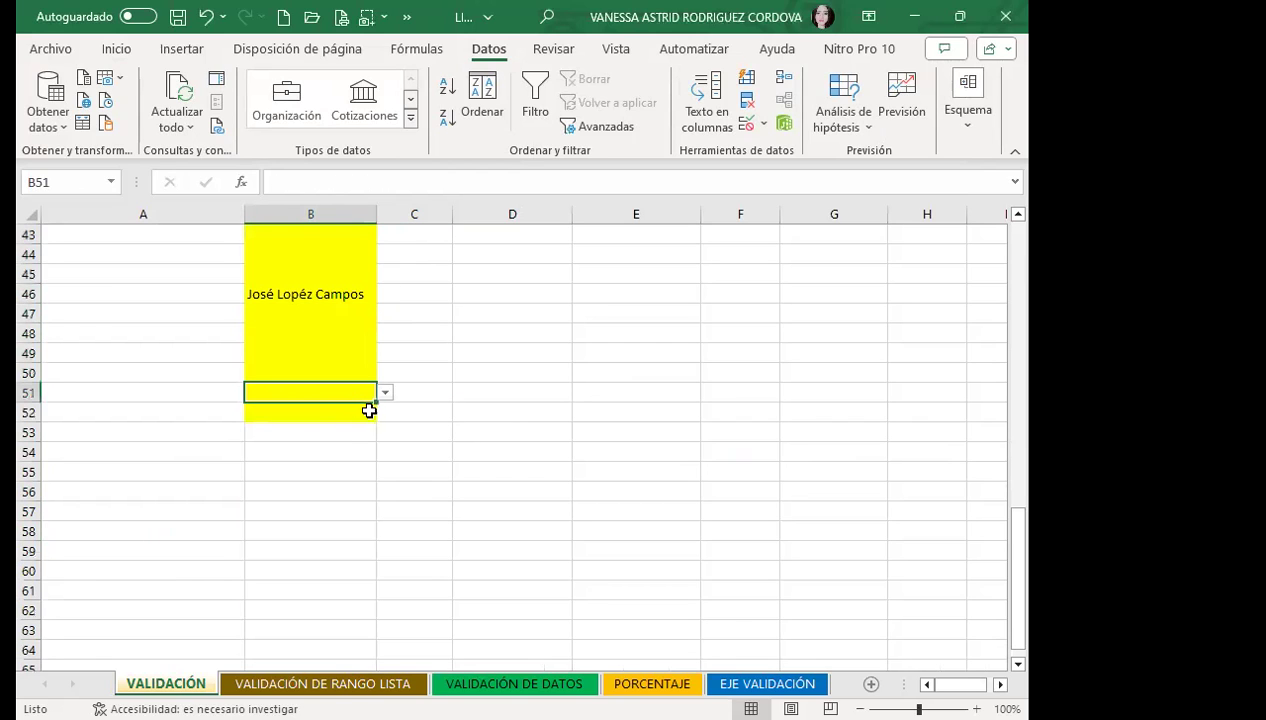
{"action": "left_click", "coordinate": [385, 394]}
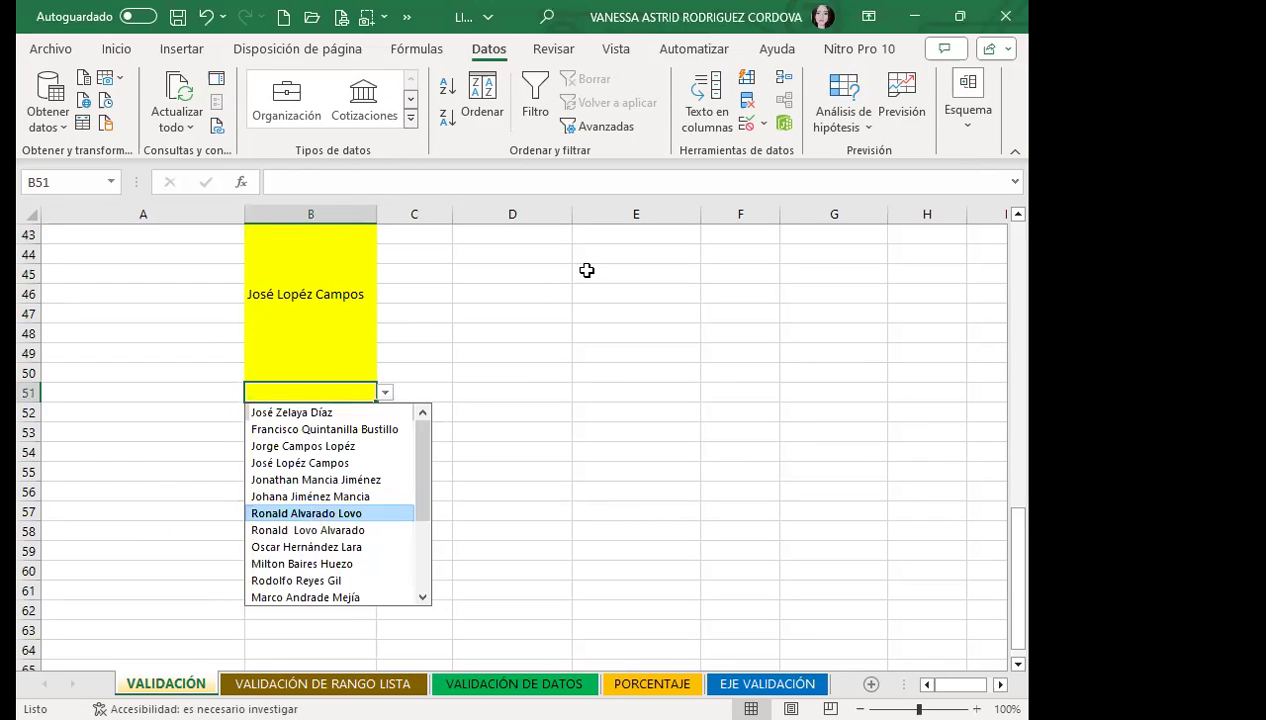
{"action": "left_click", "coordinate": [325, 512]}
{"action": "left_click", "coordinate": [475, 360]}
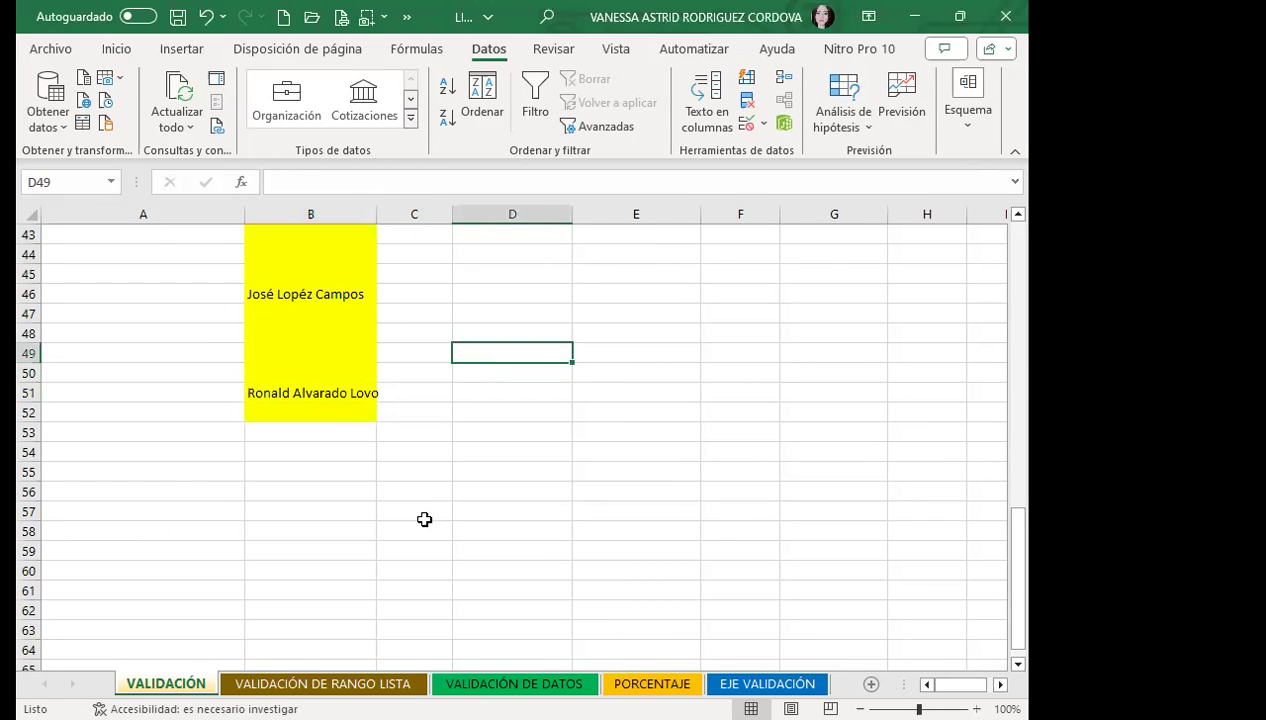
{"action": "left_click", "coordinate": [322, 683]}
{"action": "scroll", "coordinate": [206, 469], "scroll_direction": "down", "scroll_amount": 4}
{"action": "scroll", "coordinate": [206, 469], "scroll_direction": "down", "scroll_amount": 5}
Clear the names from A33:A43 and check F9's drop-down list.
{"action": "left_click_drag", "start_coordinate": [153, 336], "coordinate": [155, 506]}
{"action": "key", "text": "Delete"}
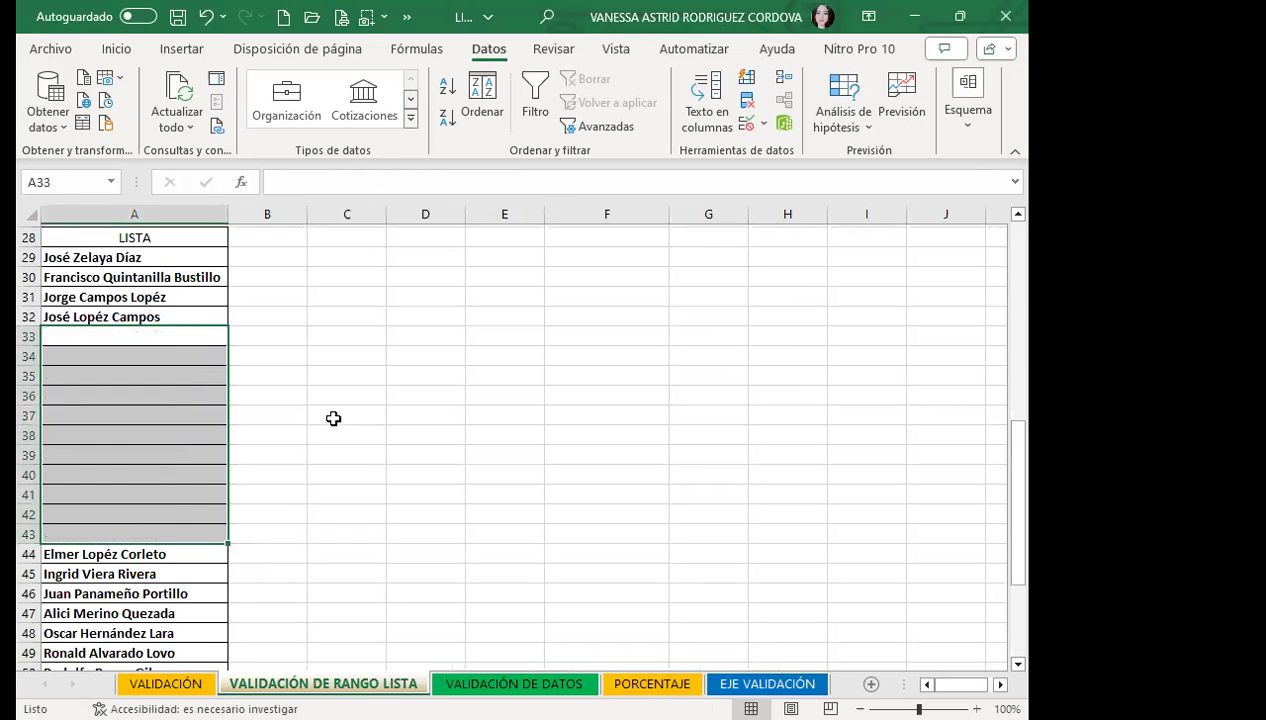
{"action": "left_click", "coordinate": [333, 415]}
{"action": "scroll", "coordinate": [440, 398], "scroll_direction": "up", "scroll_amount": 8}
{"action": "scroll", "coordinate": [460, 399], "scroll_direction": "up", "scroll_amount": 1}
{"action": "left_click", "coordinate": [620, 395]}
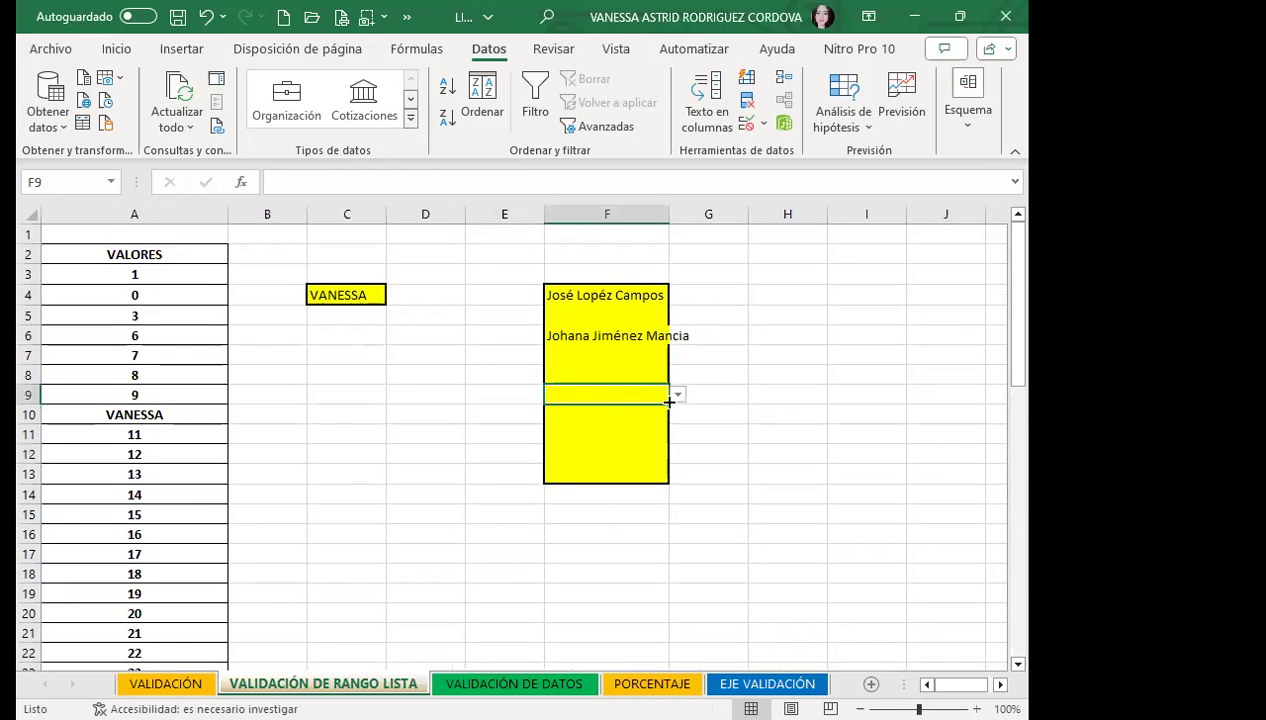
{"action": "left_click", "coordinate": [678, 396]}
Check B50's drop-down on VALIDACIÓN, then view the LISTA range on VALIDACIÓN DE RANGO LISTA.
{"action": "scroll", "coordinate": [608, 480], "scroll_direction": "up", "scroll_amount": 1}
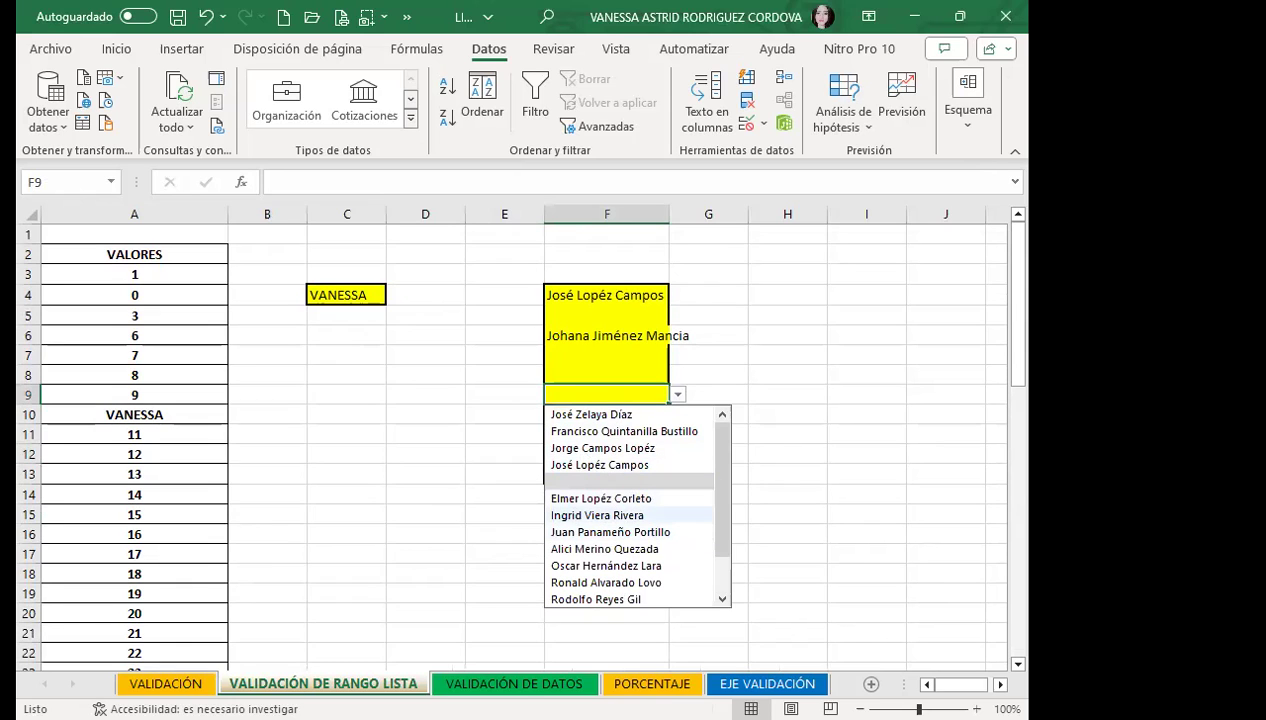
{"action": "left_click", "coordinate": [166, 683]}
{"action": "left_click", "coordinate": [319, 430]}
{"action": "left_click", "coordinate": [325, 370]}
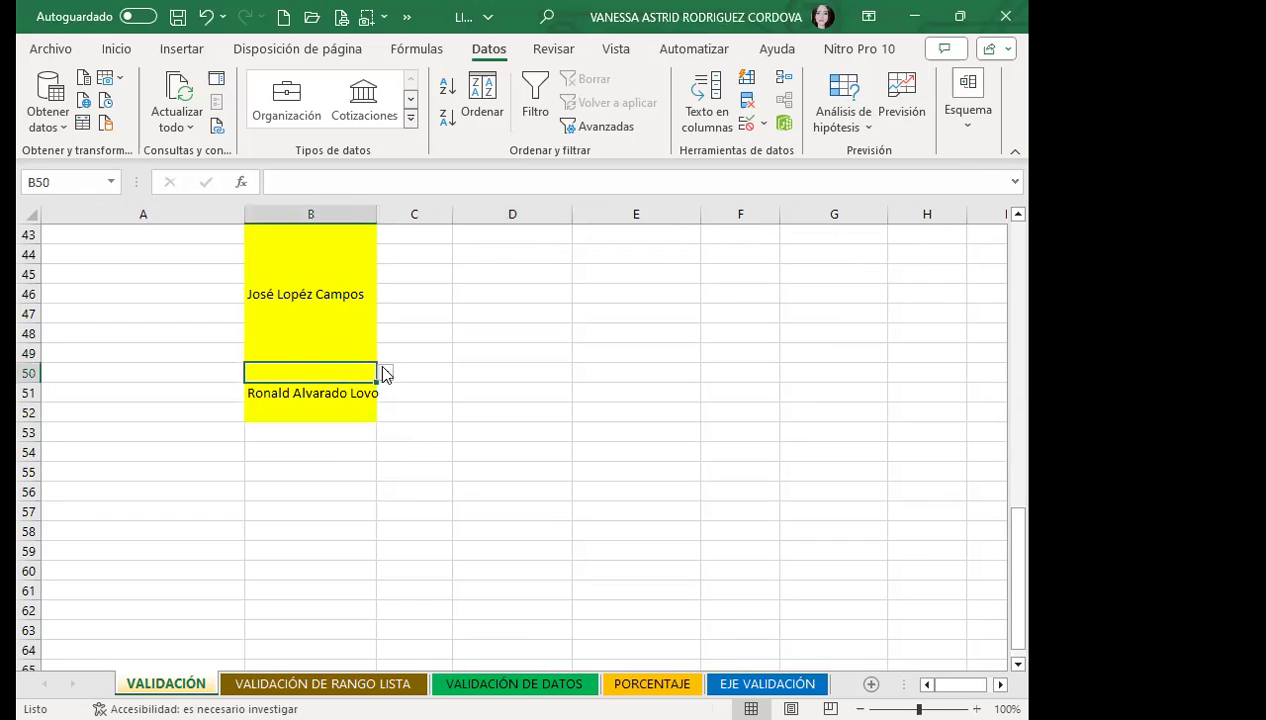
{"action": "left_click", "coordinate": [385, 373]}
{"action": "scroll", "coordinate": [333, 420], "scroll_direction": "up", "scroll_amount": 1}
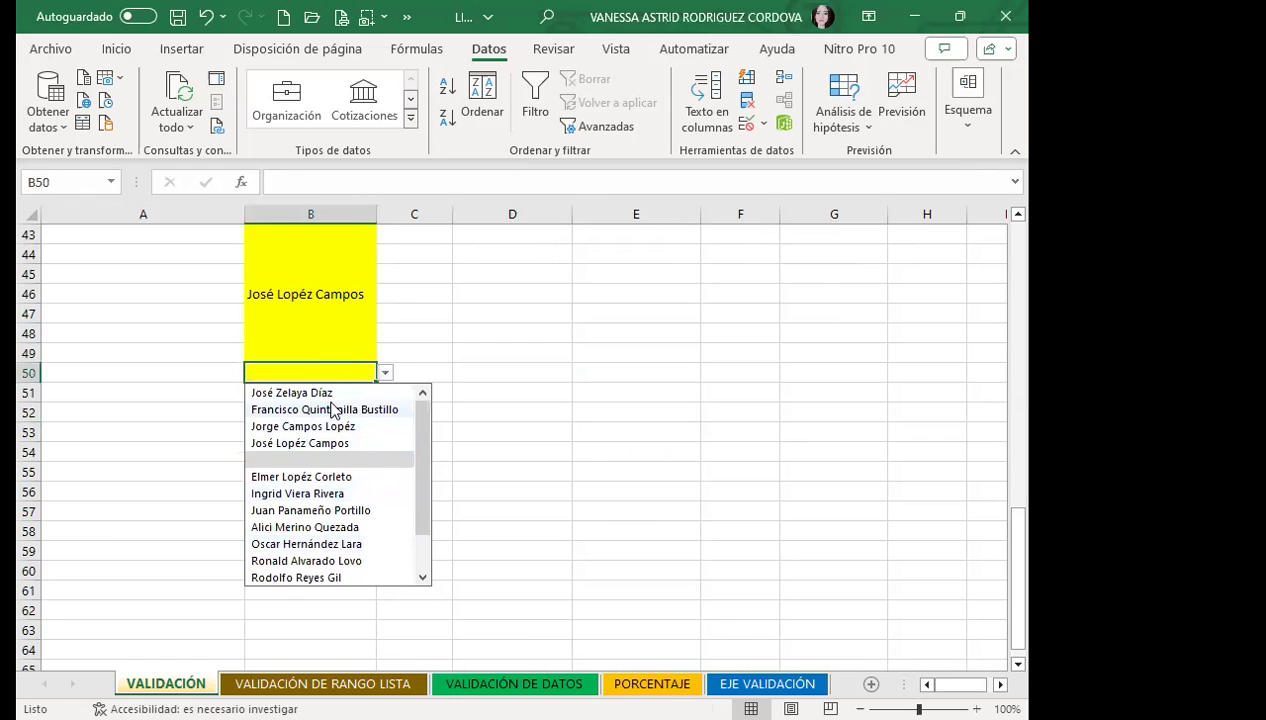
{"action": "scroll", "coordinate": [333, 480], "scroll_direction": "down", "scroll_amount": 1}
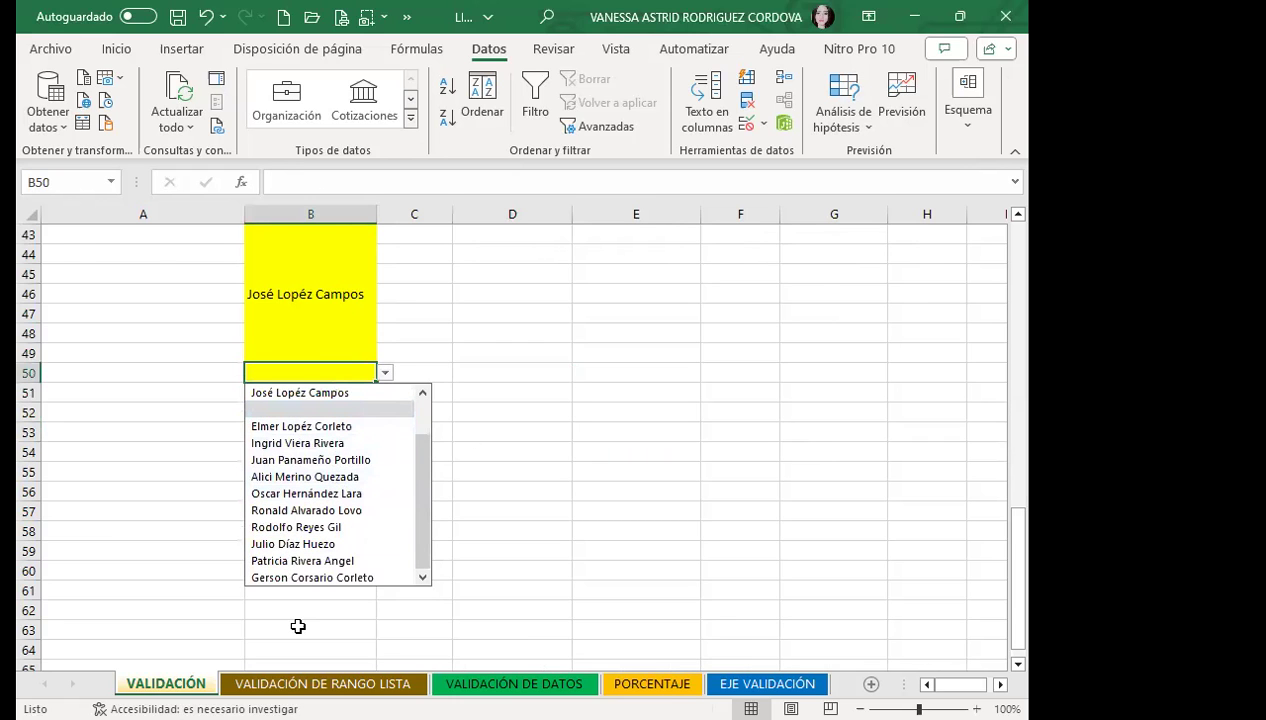
{"action": "left_click", "coordinate": [322, 683]}
{"action": "scroll", "coordinate": [190, 480], "scroll_direction": "down", "scroll_amount": 7}
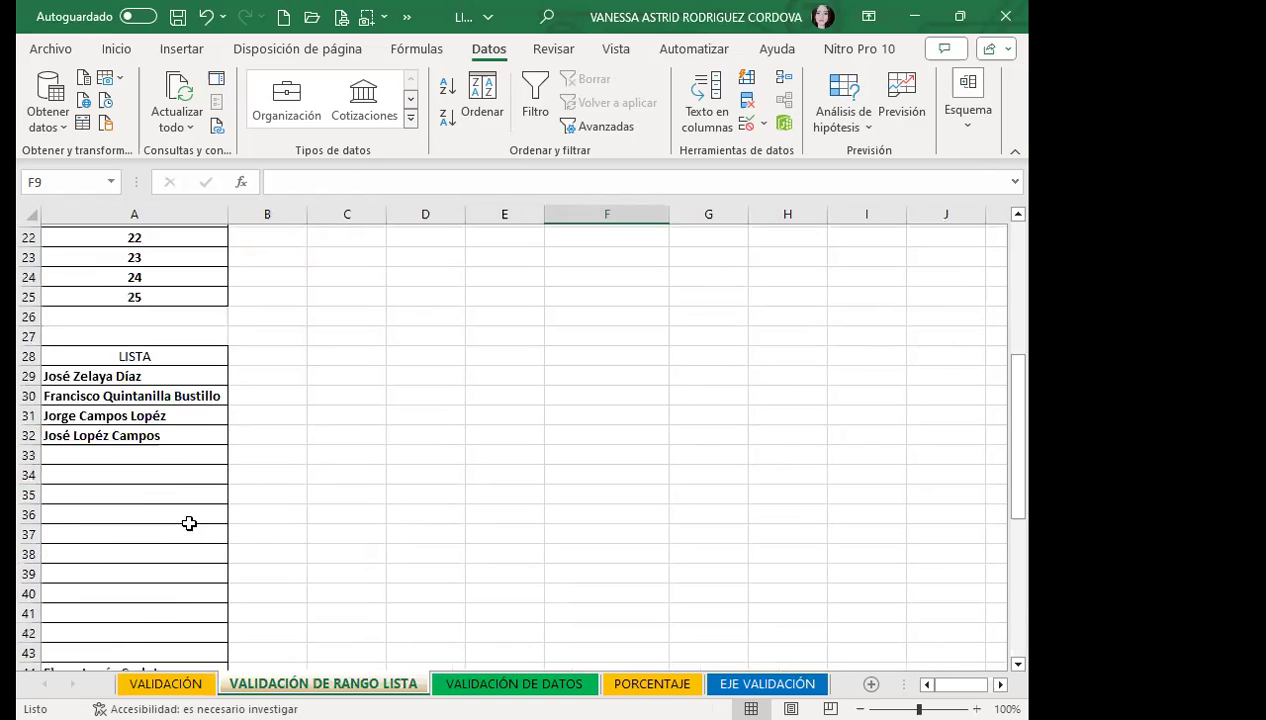
{"action": "scroll", "coordinate": [150, 480], "scroll_direction": "down", "scroll_amount": 3}
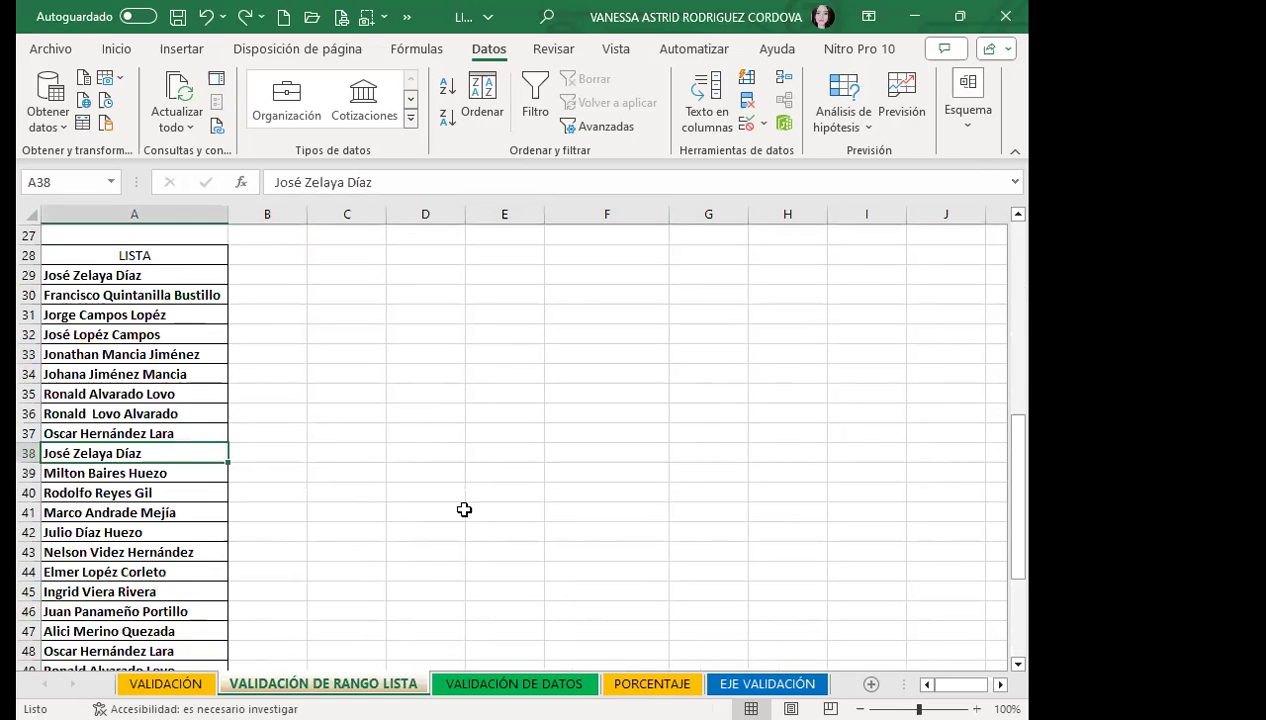
{"action": "scroll", "coordinate": [520, 450], "scroll_direction": "up", "scroll_amount": 5}
Pick a name into F8 from its drop-down list.
{"action": "scroll", "coordinate": [580, 385], "scroll_direction": "up", "scroll_amount": 4}
{"action": "left_click", "coordinate": [590, 372]}
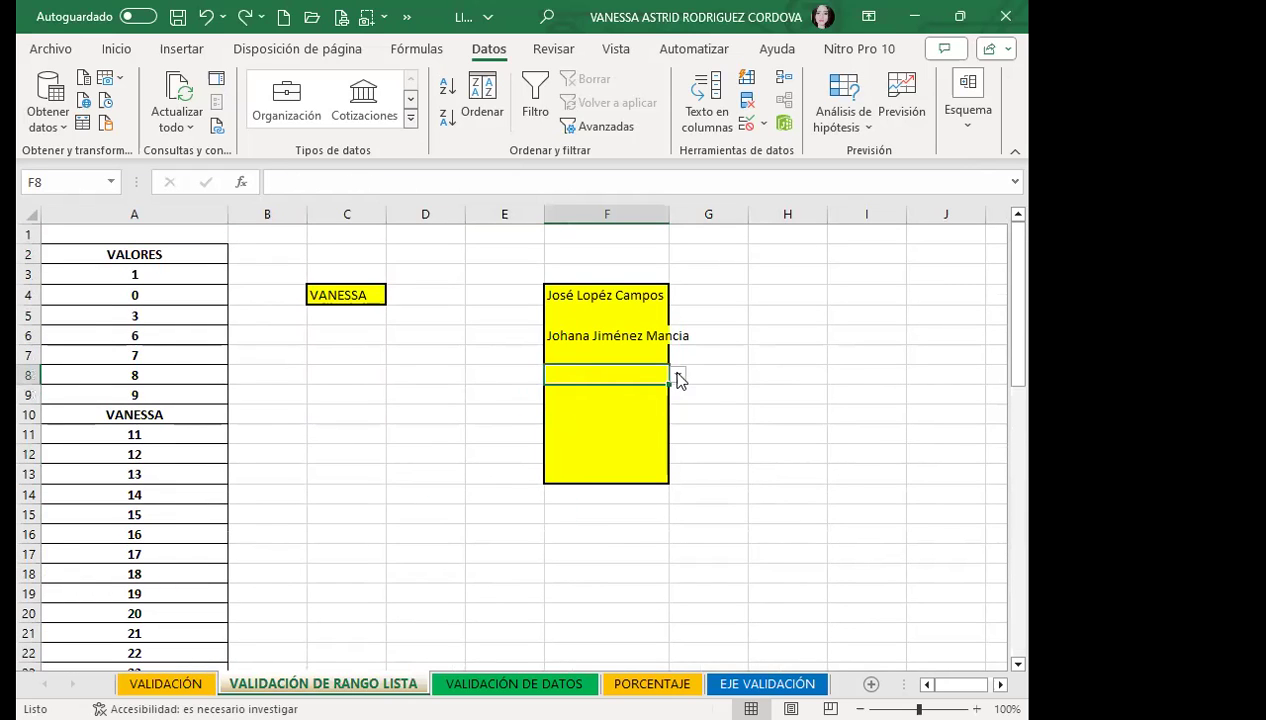
{"action": "left_click", "coordinate": [678, 376]}
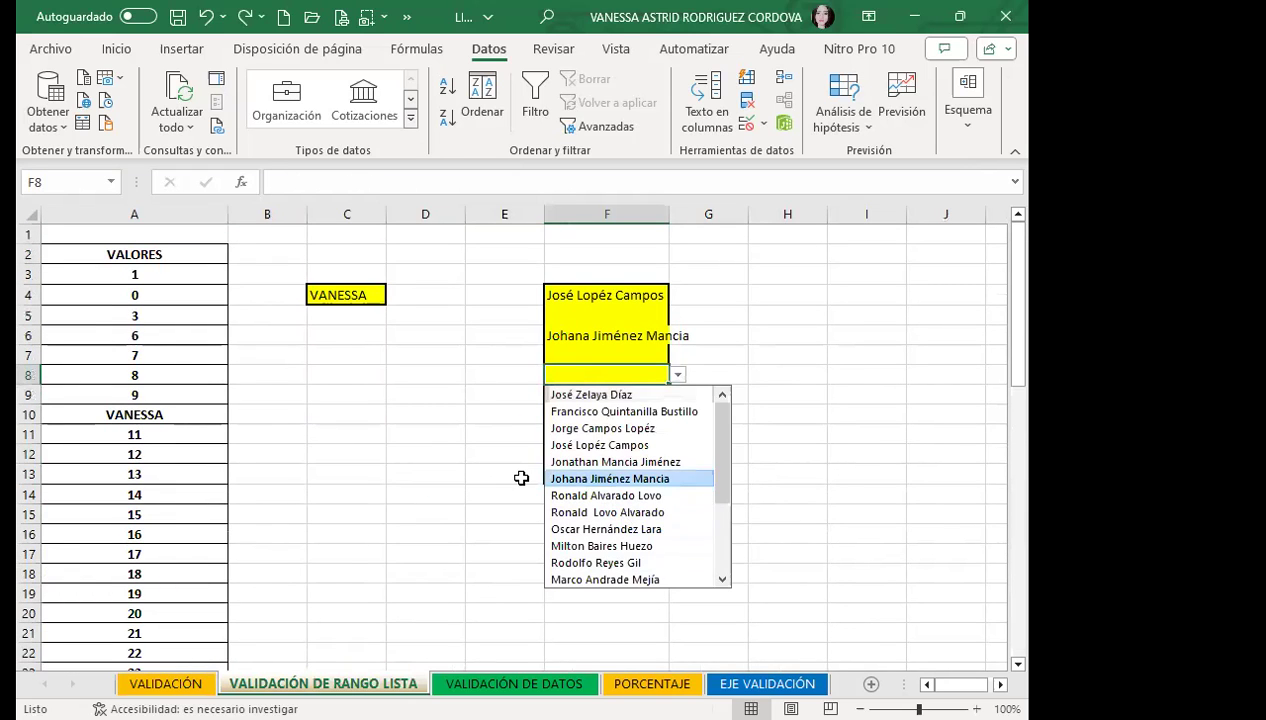
{"action": "left_click", "coordinate": [602, 478]}
On the VALIDACIÓN sheet, pick a name into B50 from its drop-down.
{"action": "left_click", "coordinate": [166, 684]}
{"action": "scroll", "coordinate": [325, 415], "scroll_direction": "down", "scroll_amount": 1}
{"action": "scroll", "coordinate": [339, 367], "scroll_direction": "up", "scroll_amount": 2}
{"action": "left_click", "coordinate": [339, 367]}
{"action": "left_click", "coordinate": [393, 354]}
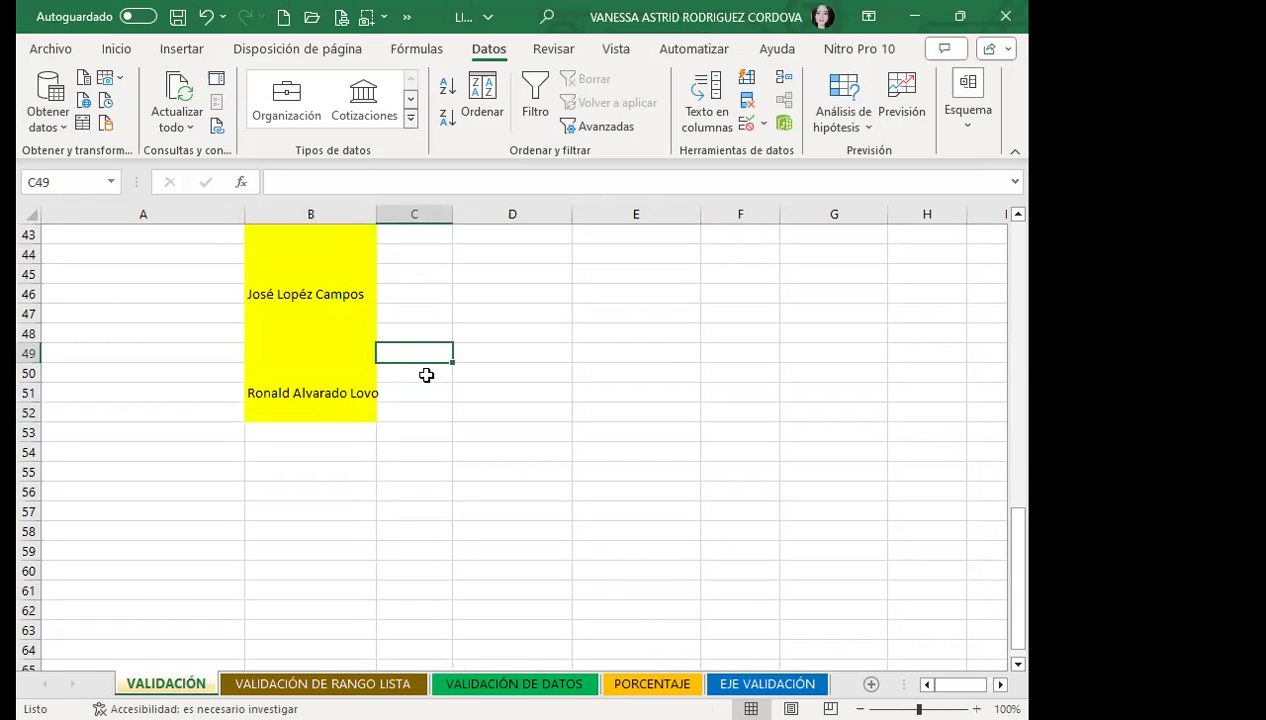
{"action": "left_click", "coordinate": [355, 366]}
{"action": "left_click", "coordinate": [385, 374]}
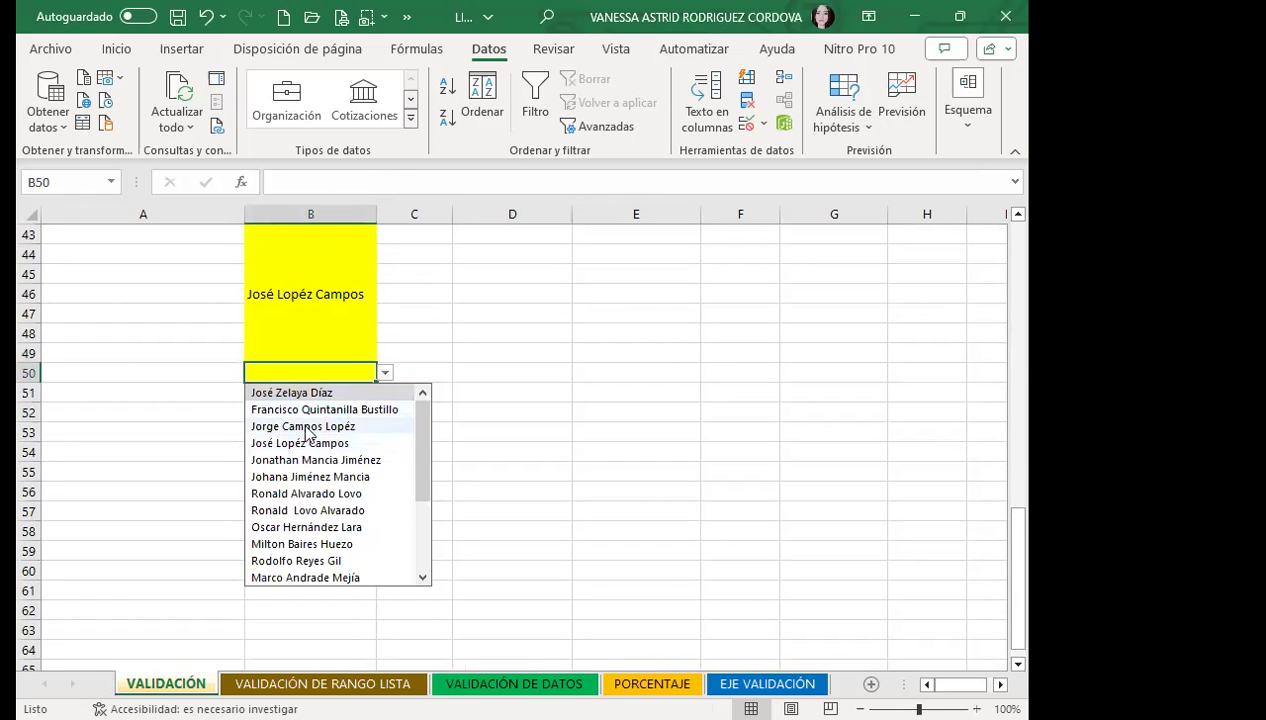
{"action": "left_click", "coordinate": [280, 497]}
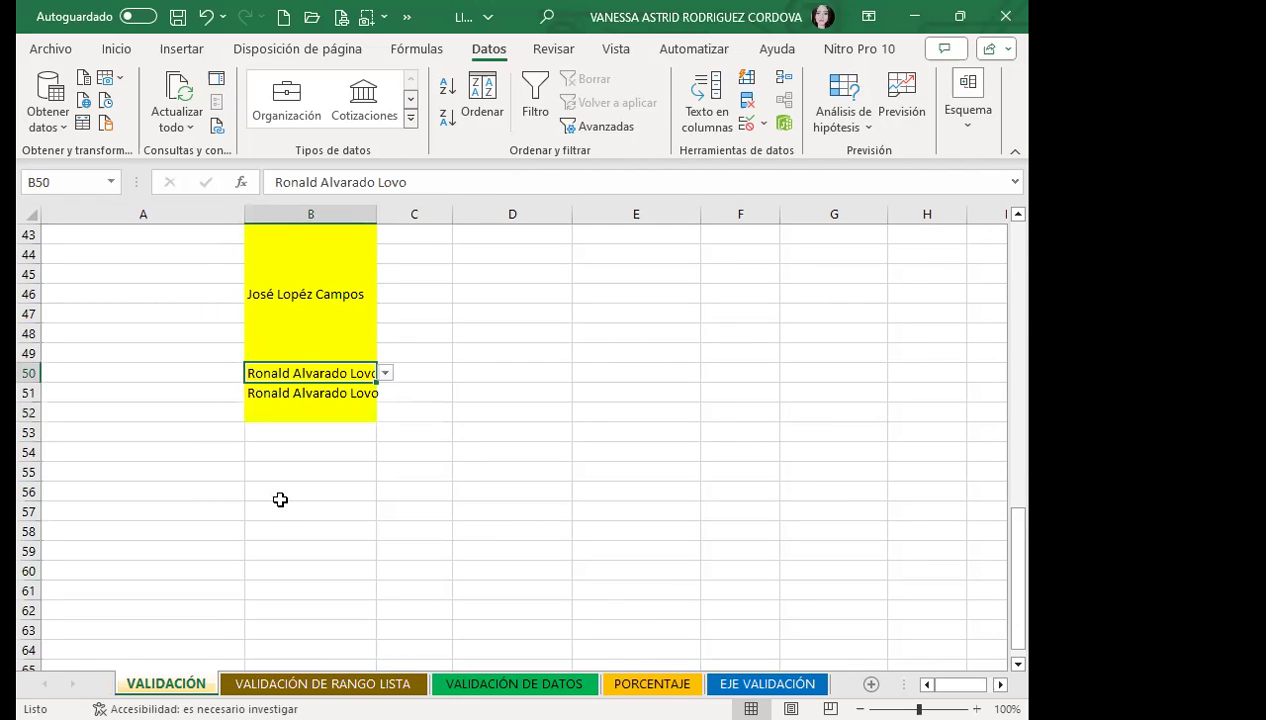
Back on VALIDACIÓN DE RANGO LISTA, select a name in the LISTA source column.
{"action": "left_click", "coordinate": [322, 684]}
{"action": "scroll", "coordinate": [203, 450], "scroll_direction": "down", "scroll_amount": 7}
{"action": "scroll", "coordinate": [195, 428], "scroll_direction": "down", "scroll_amount": 4}
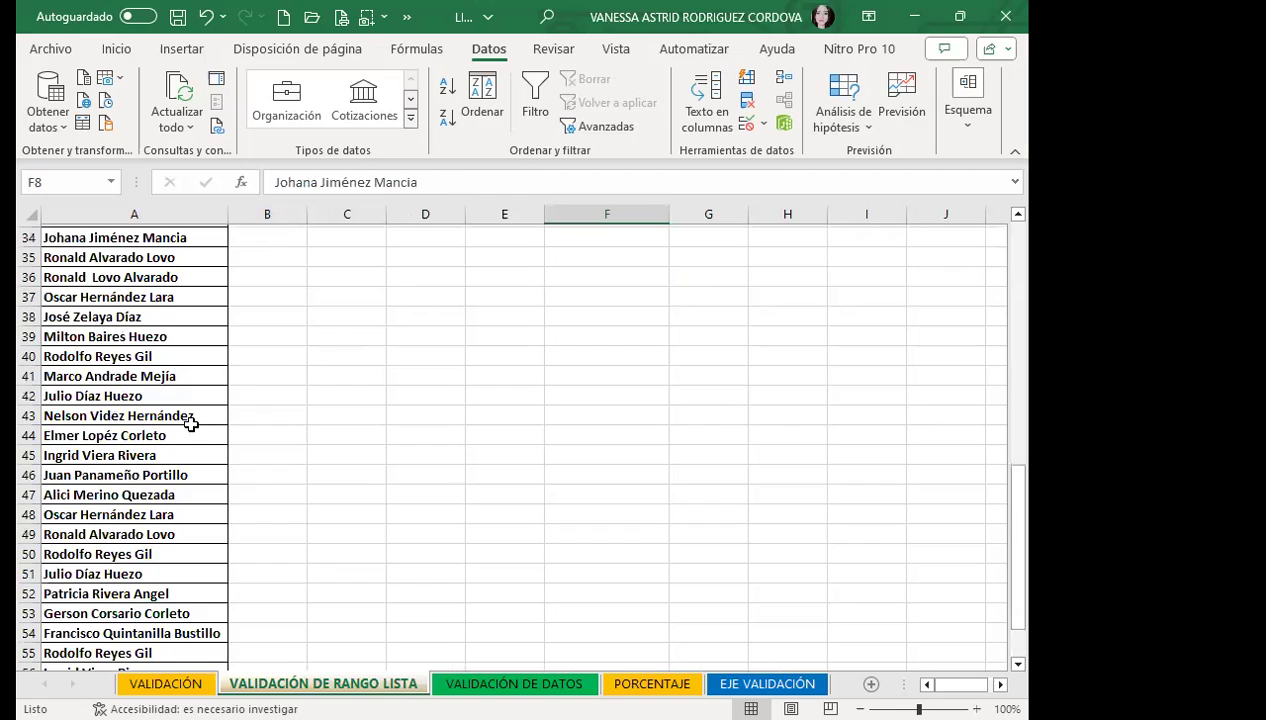
{"action": "left_click", "coordinate": [190, 424]}
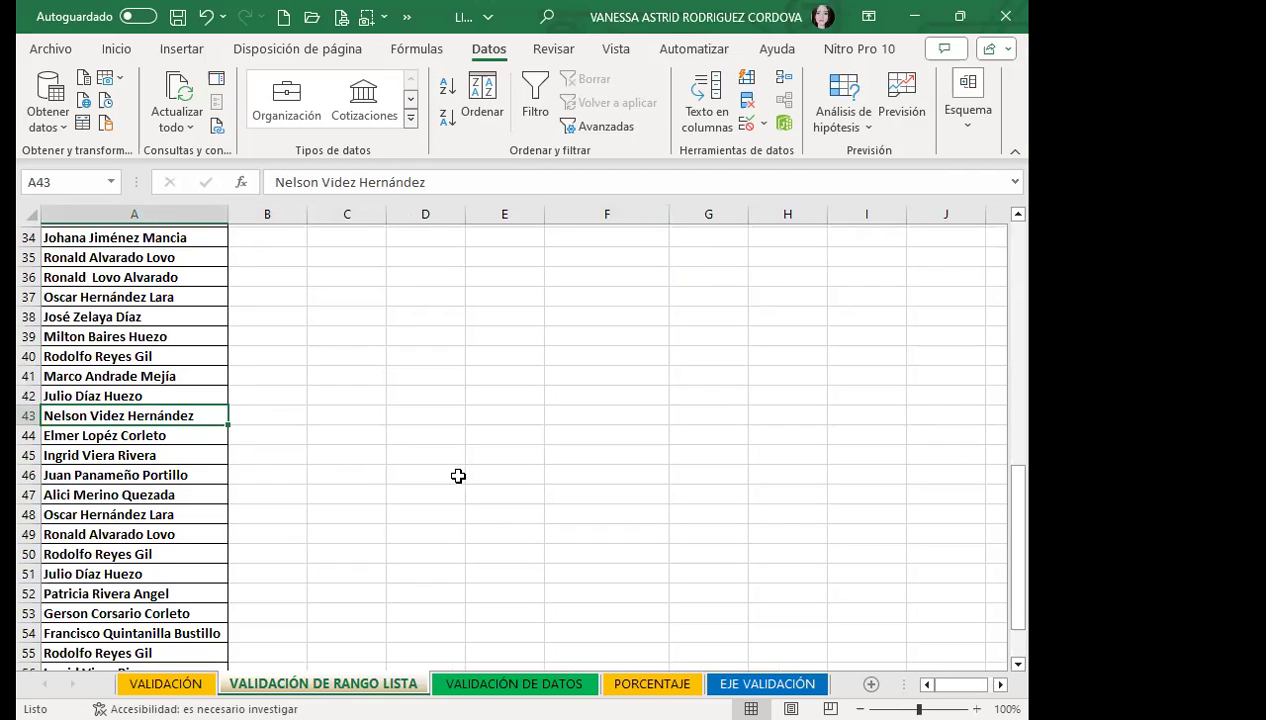
Move back up the LISTA column, selecting A33 and then A8.
{"action": "scroll", "coordinate": [116, 384], "scroll_direction": "up", "scroll_amount": 2}
{"action": "scroll", "coordinate": [116, 388], "scroll_direction": "up", "scroll_amount": 1}
{"action": "left_click", "coordinate": [116, 388]}
{"action": "scroll", "coordinate": [116, 388], "scroll_direction": "up", "scroll_amount": 2}
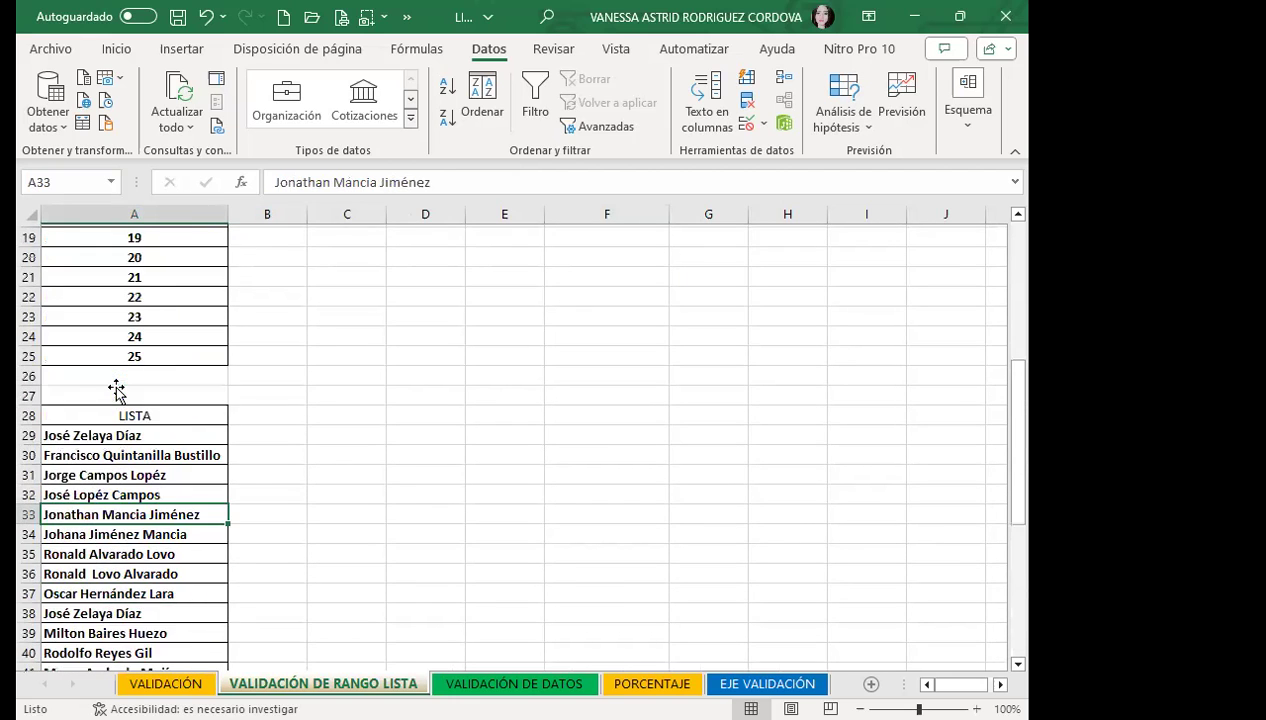
{"action": "scroll", "coordinate": [116, 388], "scroll_direction": "up", "scroll_amount": 6}
{"action": "left_click", "coordinate": [126, 377]}
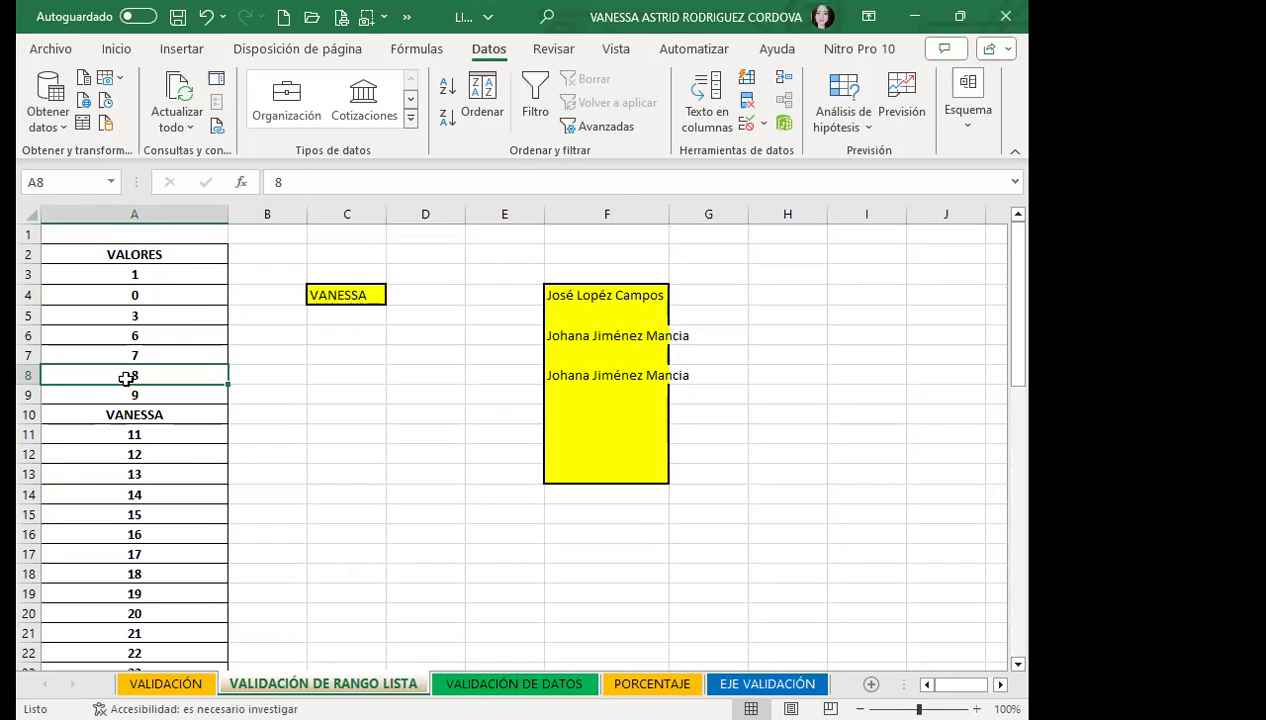
Pick names into F12 and F10 from their drop-down lists.
{"action": "left_click", "coordinate": [665, 452]}
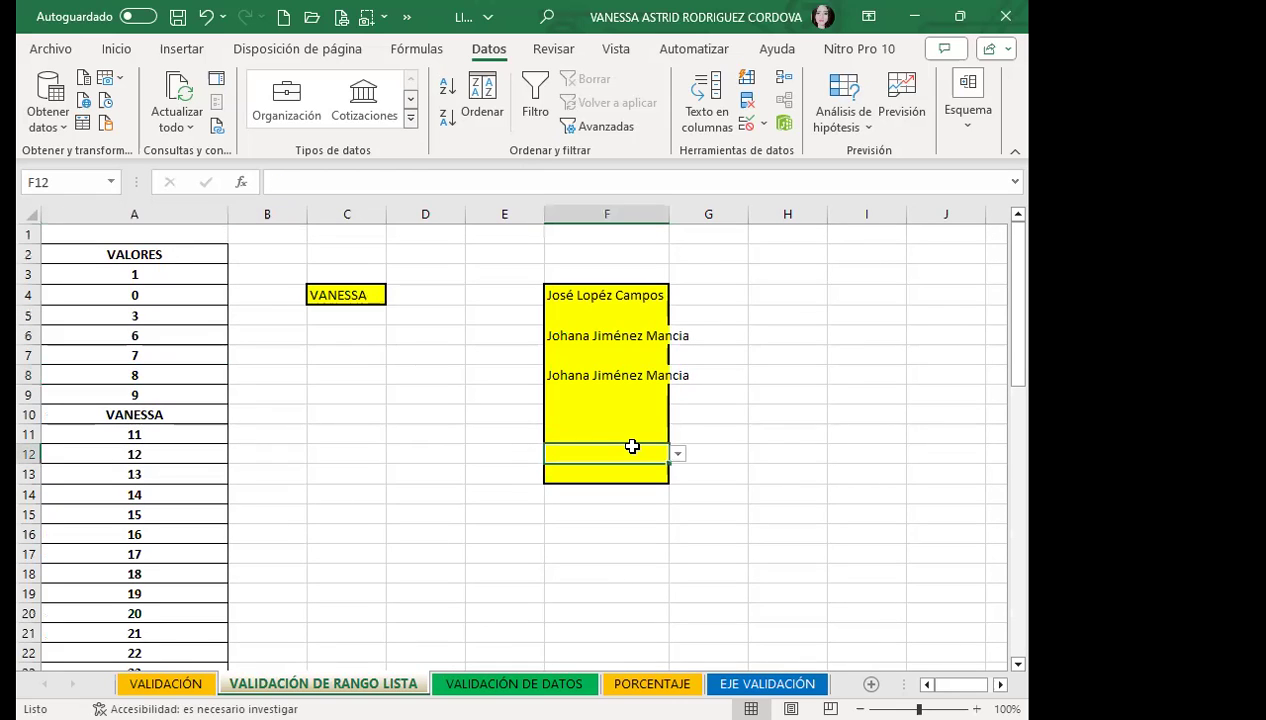
{"action": "left_click", "coordinate": [677, 454]}
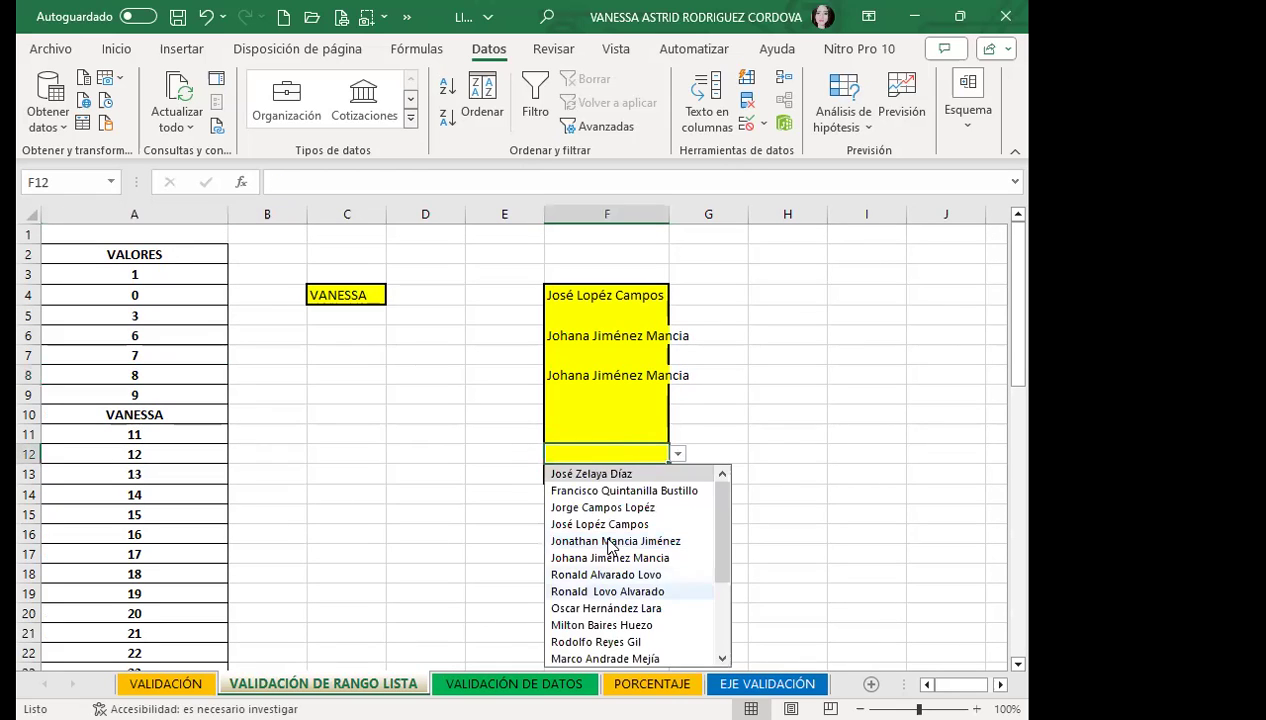
{"action": "key", "text": "Return"}
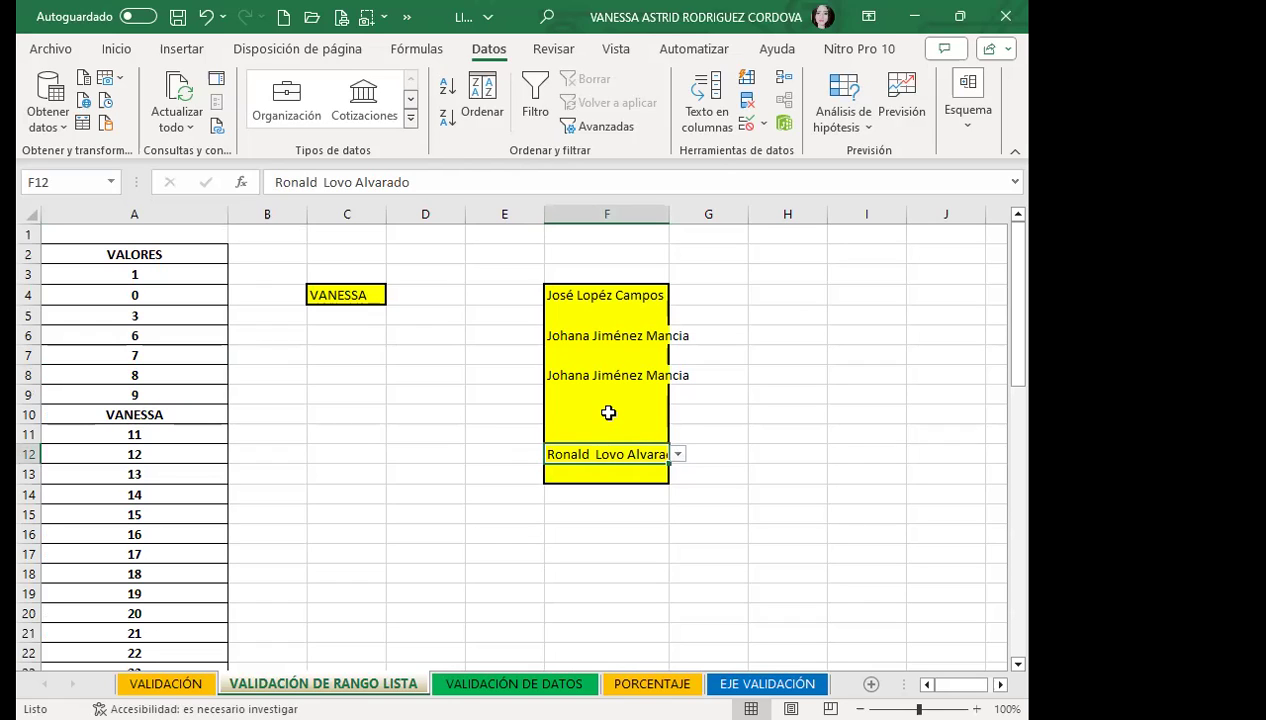
{"action": "left_click", "coordinate": [608, 412]}
{"action": "left_click", "coordinate": [677, 414]}
{"action": "left_click", "coordinate": [602, 500]}
{"action": "left_click", "coordinate": [572, 429]}
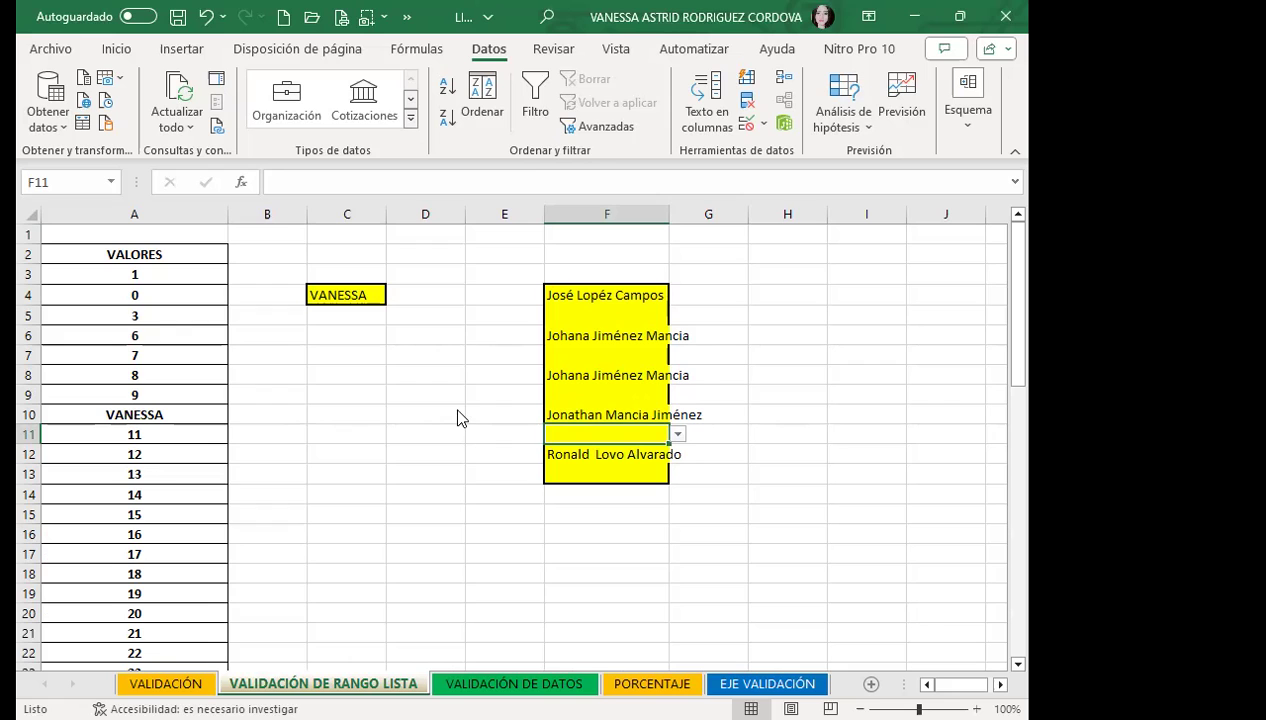
On VALIDACIÓN DE DATOS, inspect the reference picture and select PRODUCTO cells B2:B11.
{"action": "left_click", "coordinate": [490, 682]}
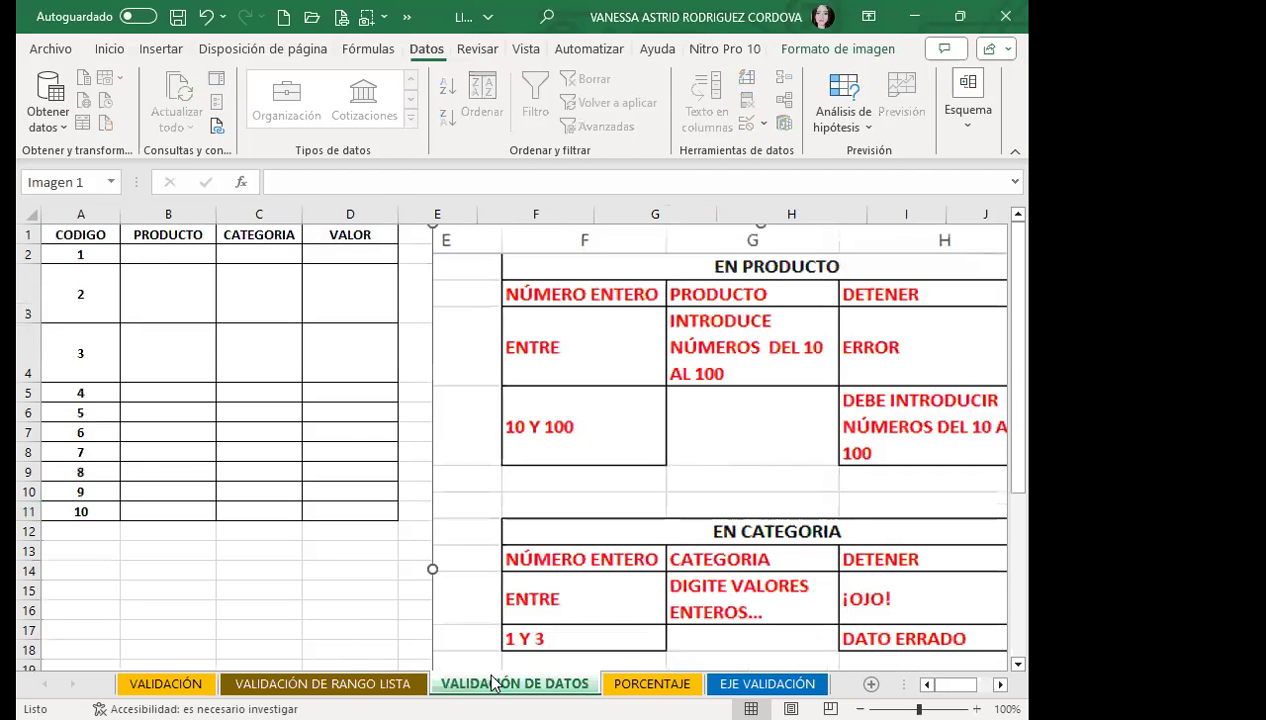
{"action": "left_click", "coordinate": [299, 366]}
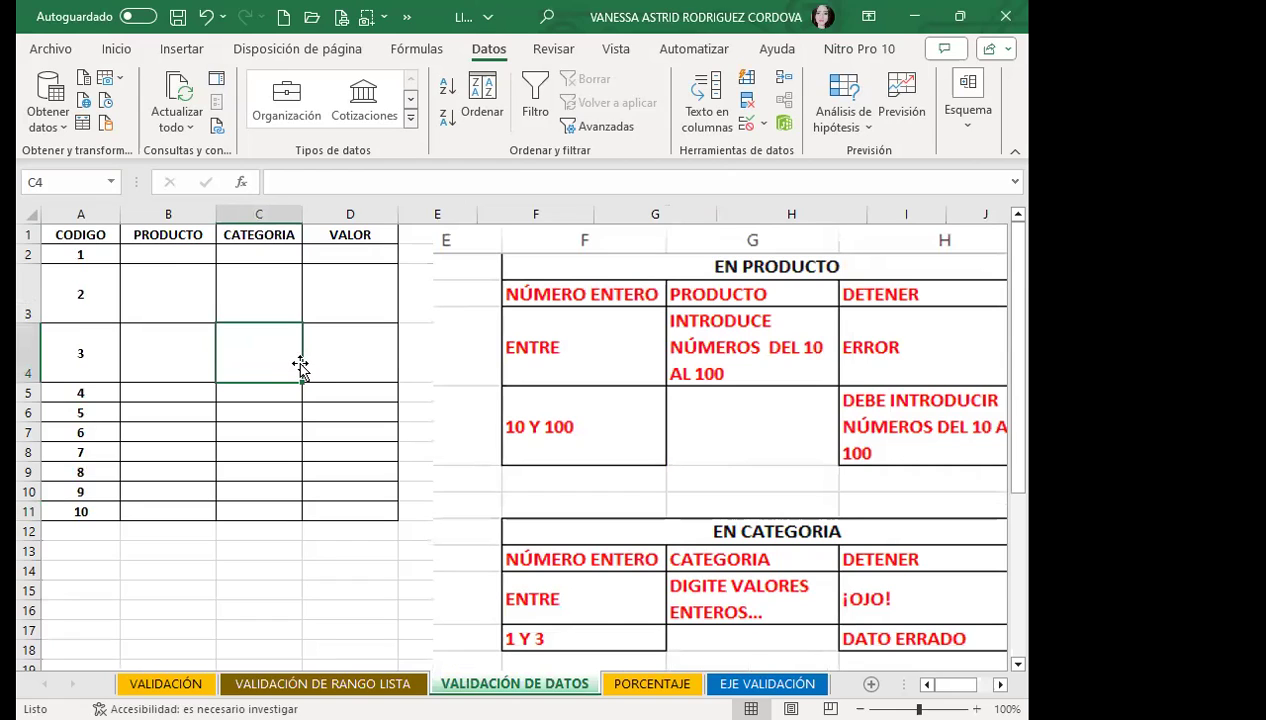
{"action": "left_click", "coordinate": [149, 414]}
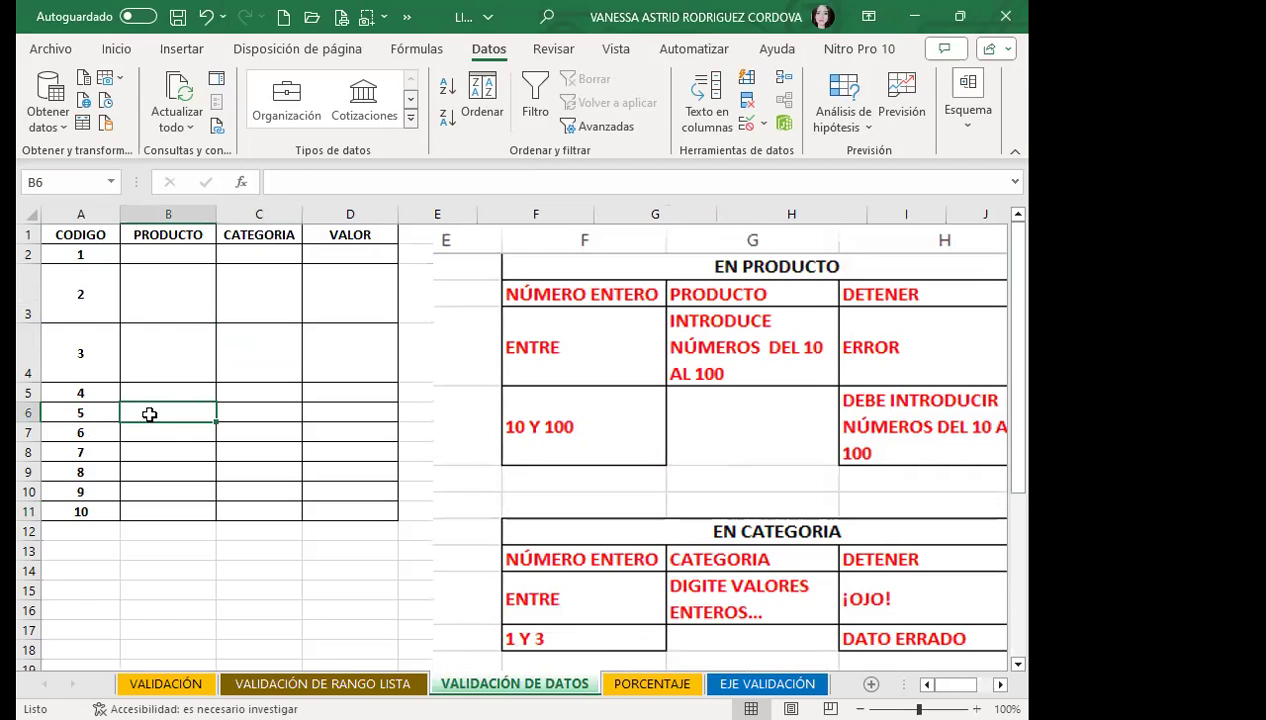
{"action": "left_click", "coordinate": [568, 342]}
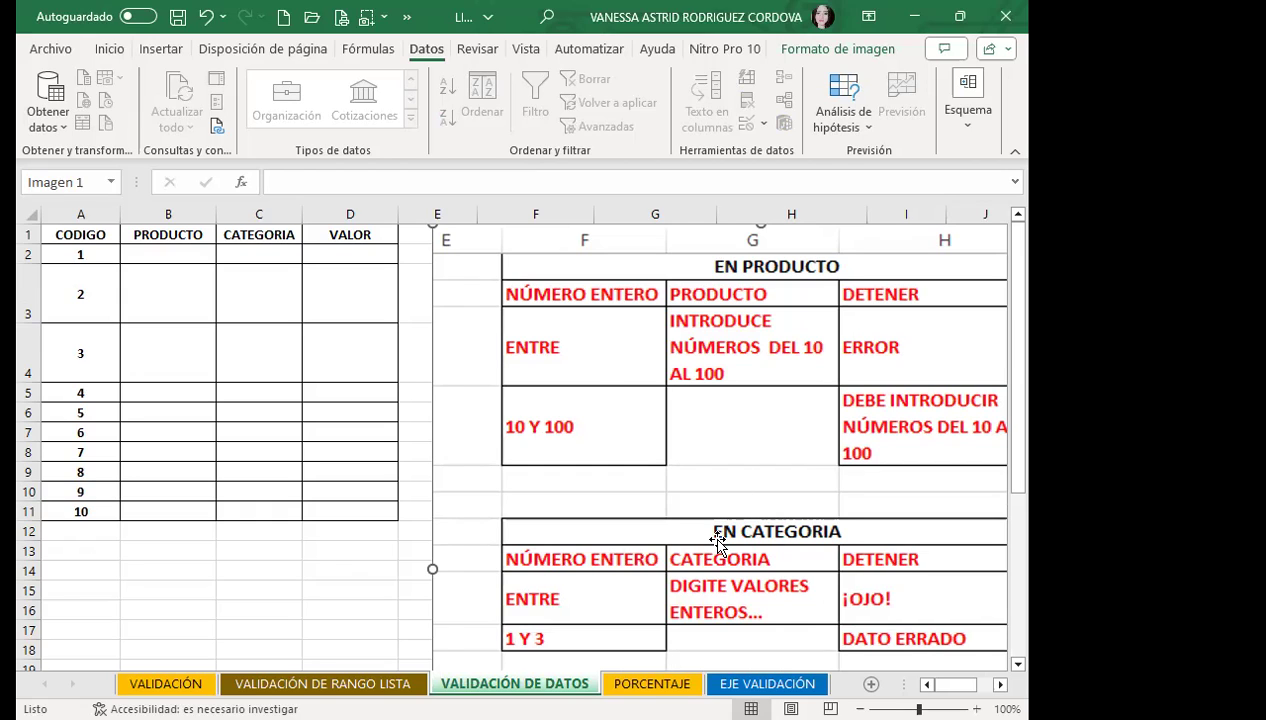
{"action": "left_click", "coordinate": [363, 561]}
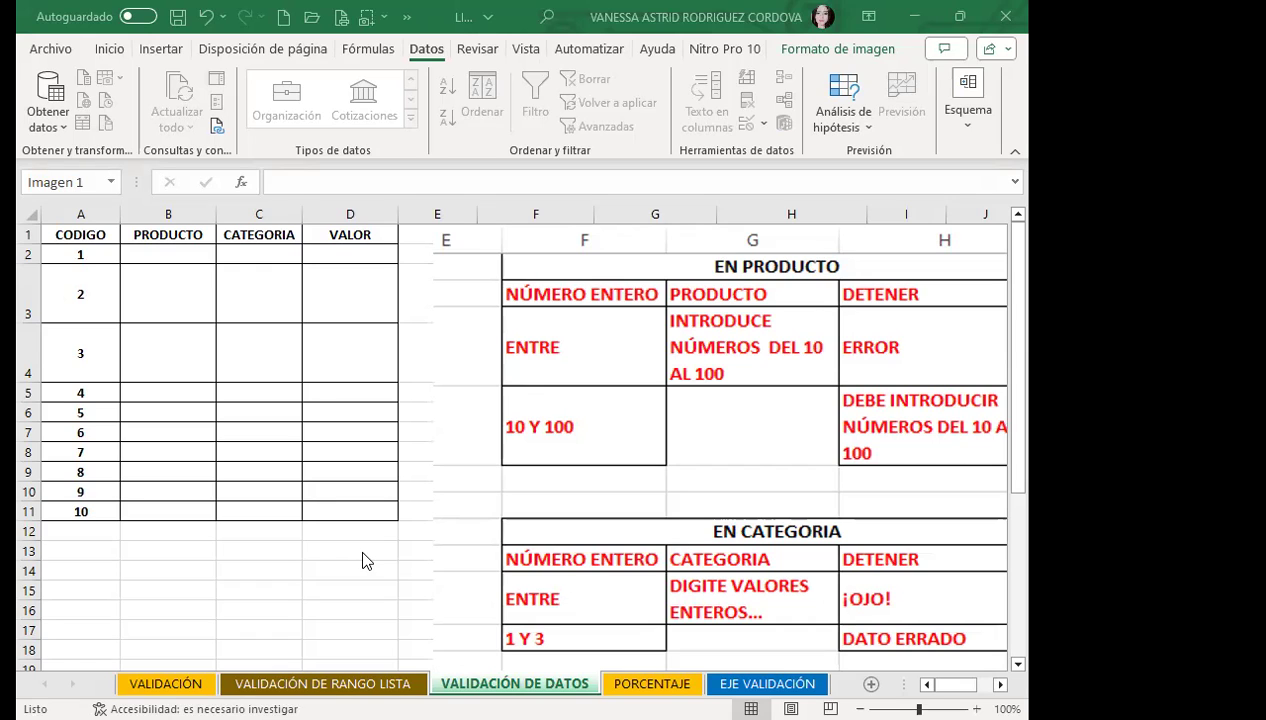
{"action": "left_click_drag", "start_coordinate": [190, 254], "coordinate": [166, 511]}
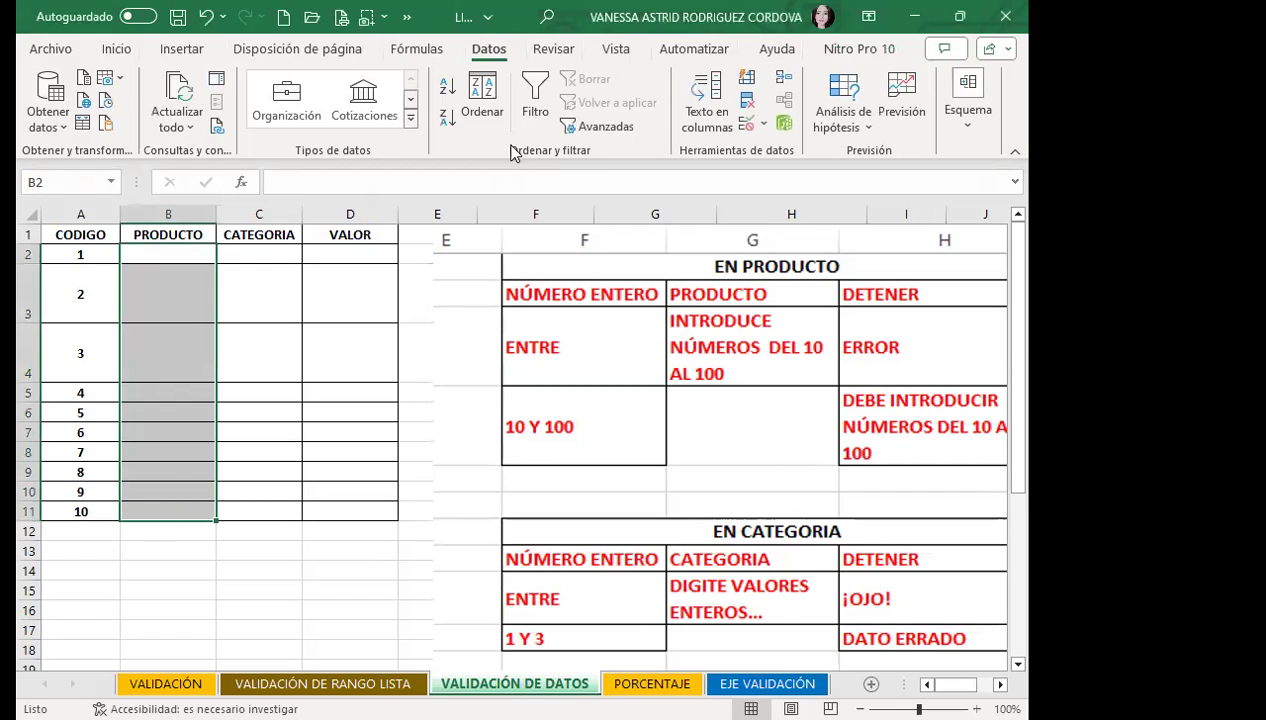
Allow only whole numbers between 10 and 100 in B2:B11.
{"action": "left_click", "coordinate": [745, 128]}
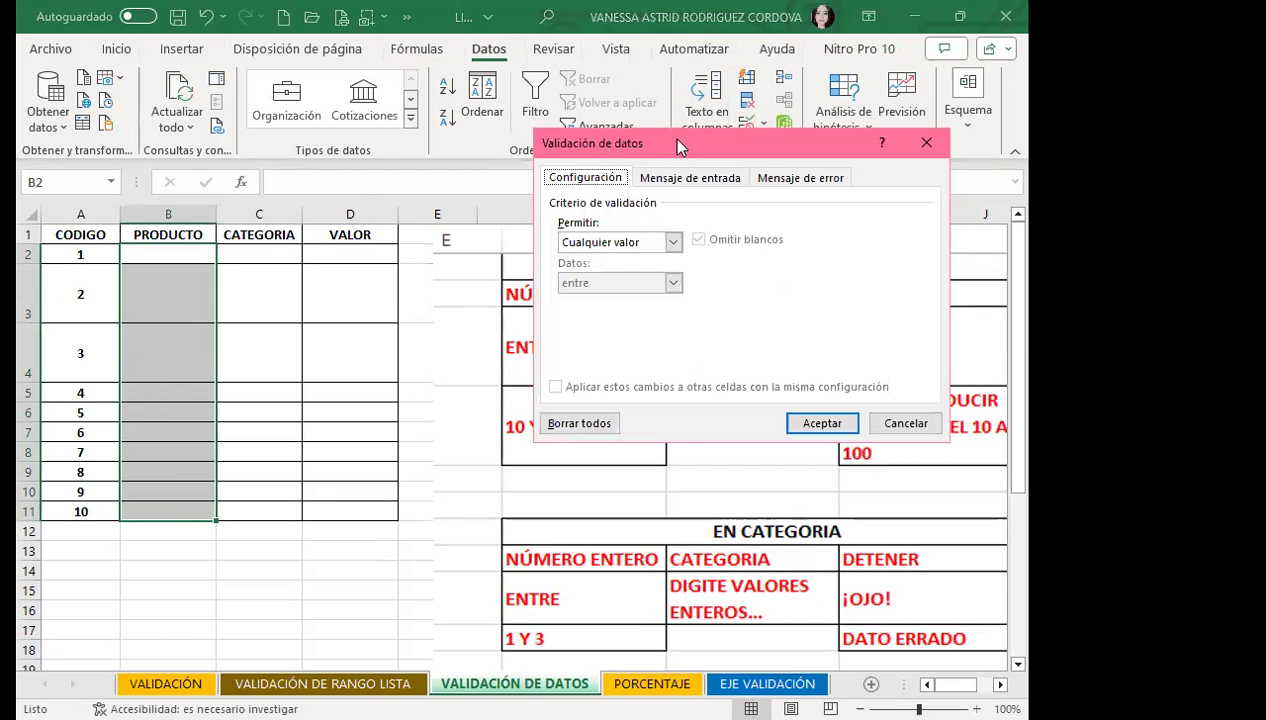
{"action": "left_click_drag", "start_coordinate": [677, 147], "coordinate": [761, 199]}
{"action": "left_click", "coordinate": [757, 293]}
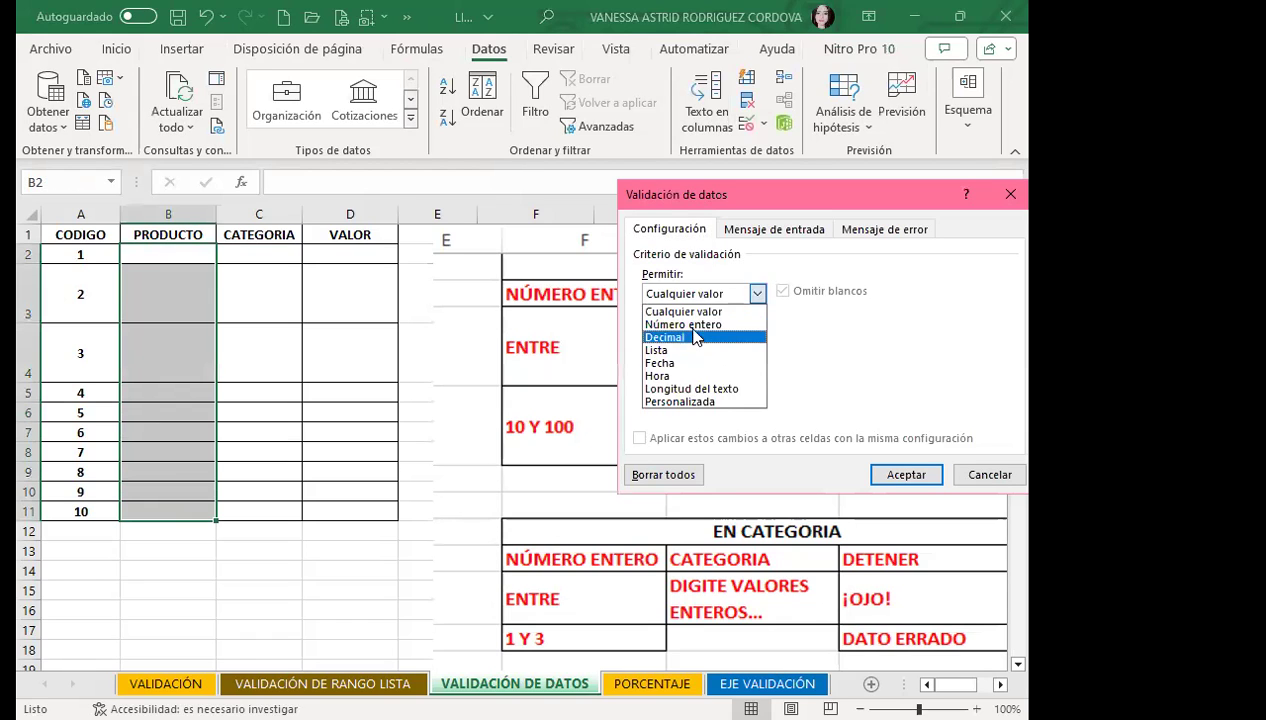
{"action": "left_click", "coordinate": [700, 325]}
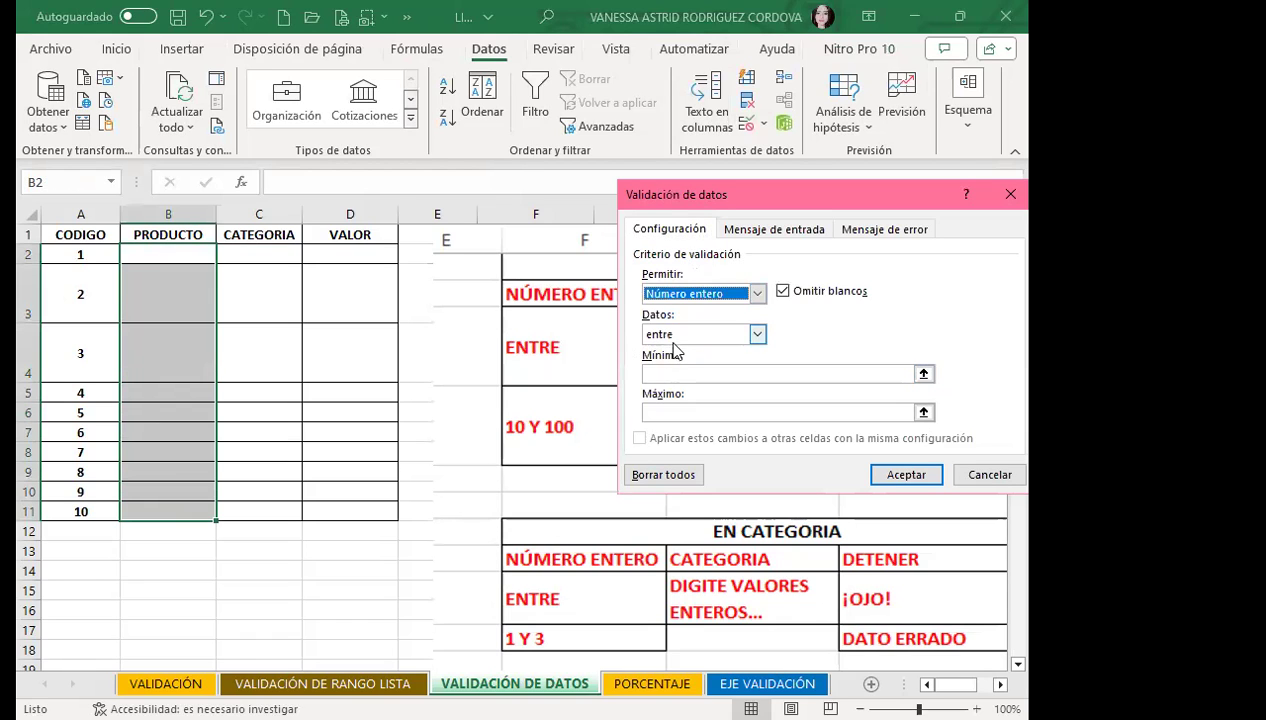
{"action": "left_click", "coordinate": [656, 377]}
{"action": "type", "text": "10"}
{"action": "left_click", "coordinate": [645, 411]}
{"action": "type", "text": "100"}
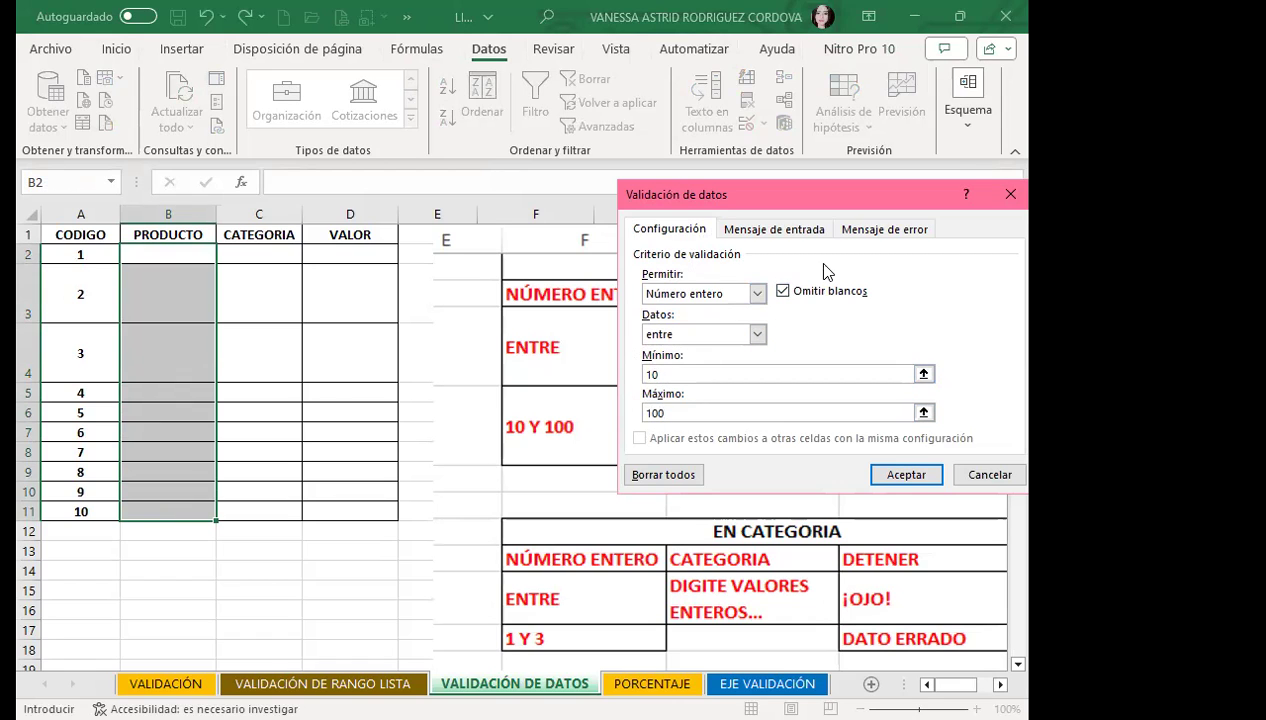
Add an input message titled PRODUCTO reading 'INTRODUCE NÚMEROS DEL 10 AL 100'.
{"action": "left_click", "coordinate": [300, 285]}
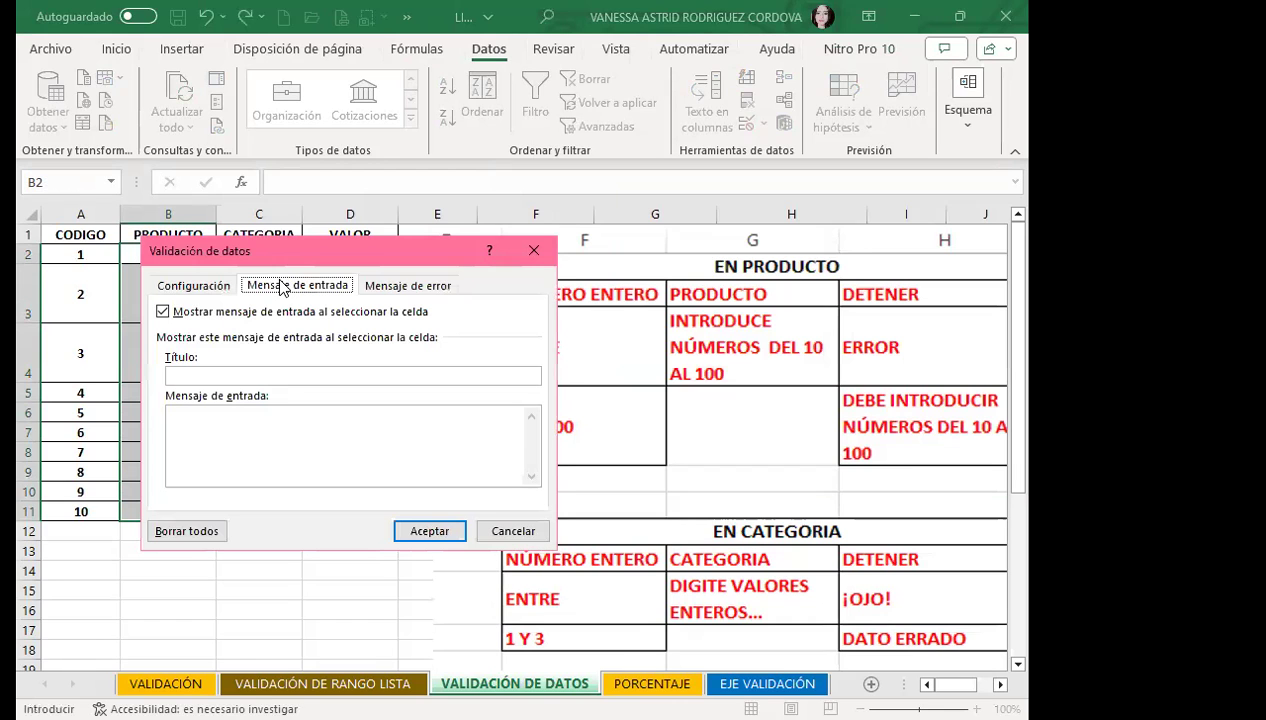
{"action": "left_click", "coordinate": [236, 374]}
{"action": "type", "text": "PRODUCTO"}
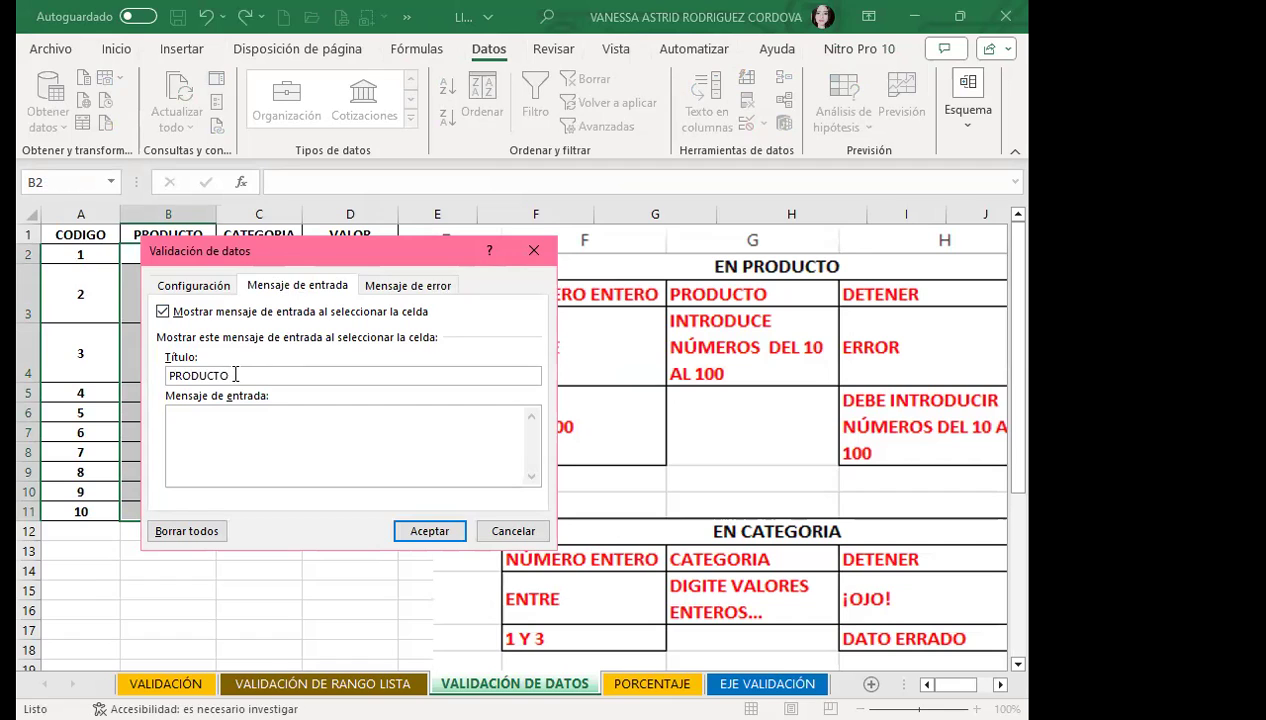
{"action": "key", "text": "Tab"}
{"action": "type", "text": "INTRODUCE NÚMEROS DEL 10 AL 100"}
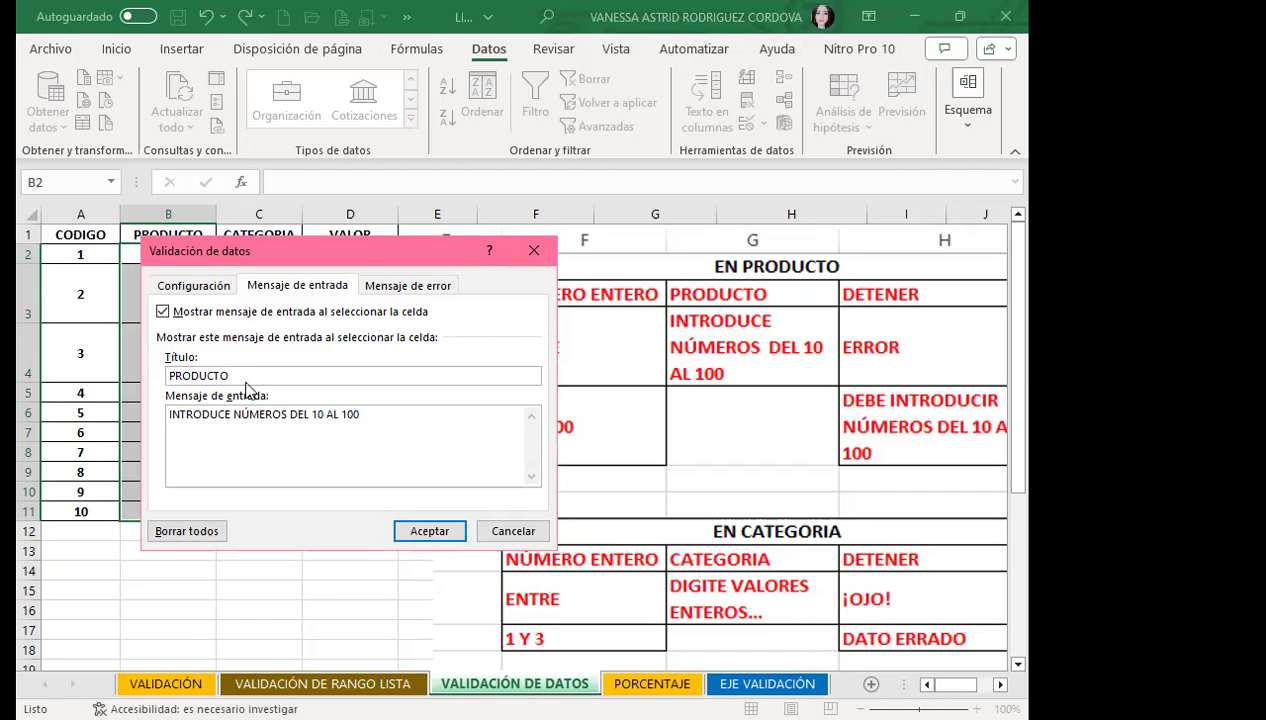
{"action": "left_click", "coordinate": [410, 286]}
Set error alert title ERROR with message 'DEBE DE INTRODUCIR NÚMEROS DEL 10 A100' and apply it.
{"action": "left_click", "coordinate": [345, 376]}
{"action": "type", "text": "DETENE"}
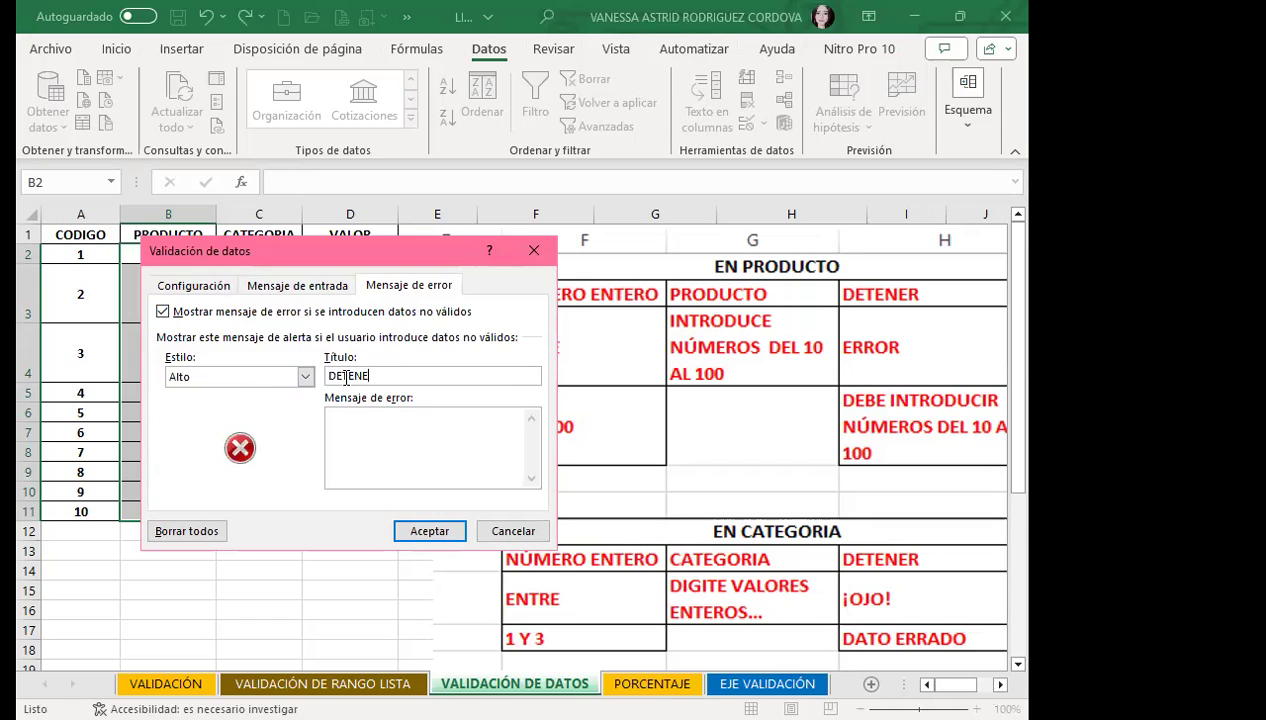
{"action": "type", "text": "R"}
{"action": "key", "text": "Tab"}
{"action": "double_click", "coordinate": [388, 374]}
{"action": "type", "text": "ERROR"}
{"action": "left_click", "coordinate": [369, 452]}
{"action": "type", "text": "DEBE DE INTRODUCIR "}
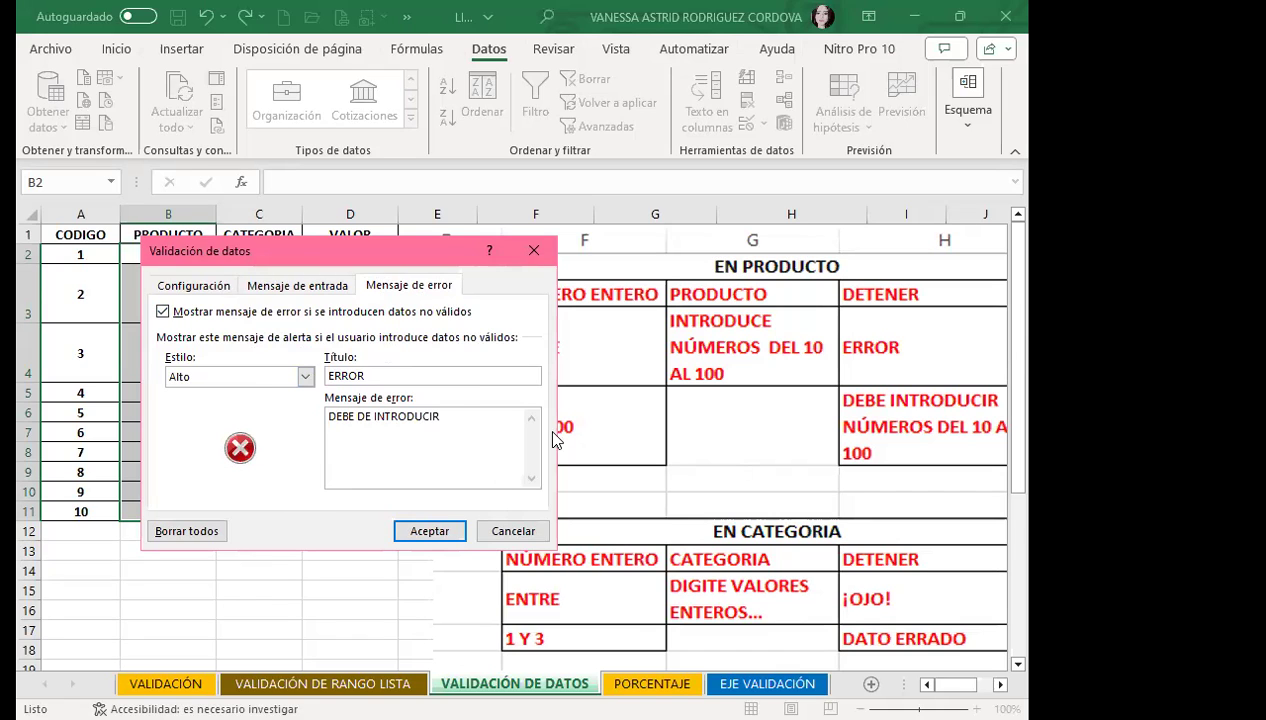
{"action": "type", "text": "NÚMEROS DEL 10 A100"}
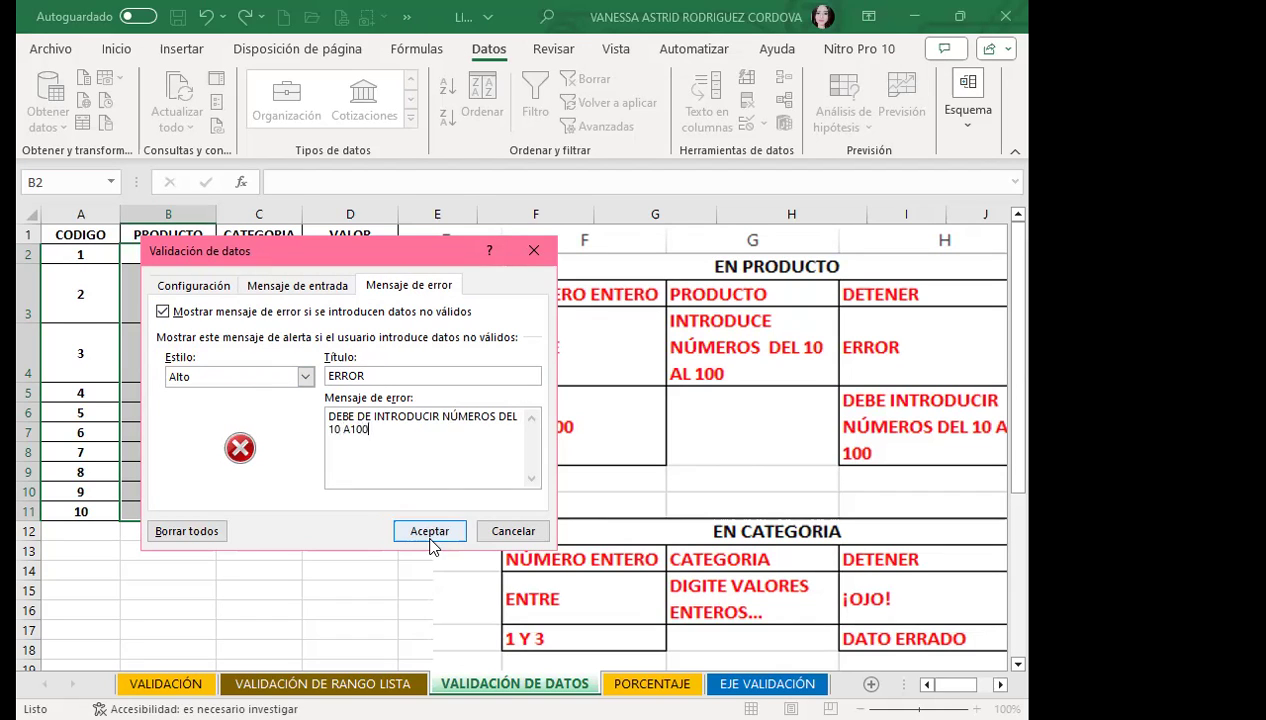
{"action": "left_click", "coordinate": [429, 531]}
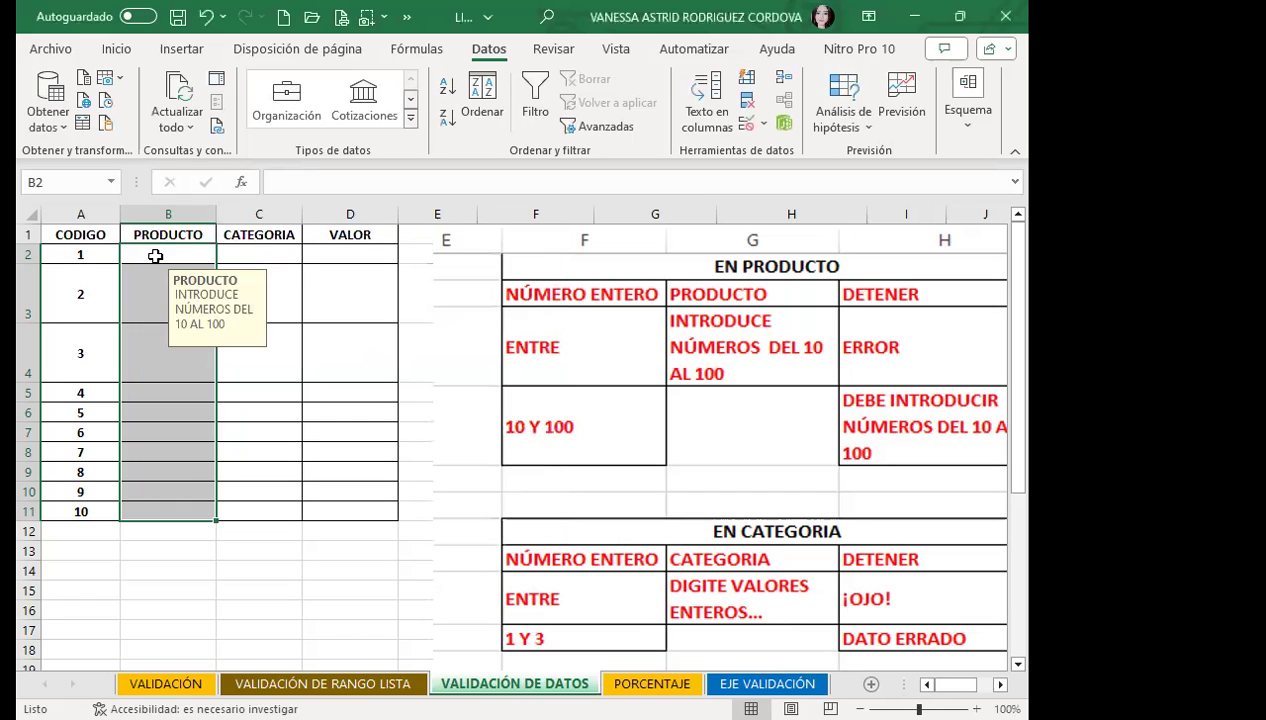
Test B2 with 8, which is rejected, then retry and enter 10.
{"action": "left_click", "coordinate": [161, 255]}
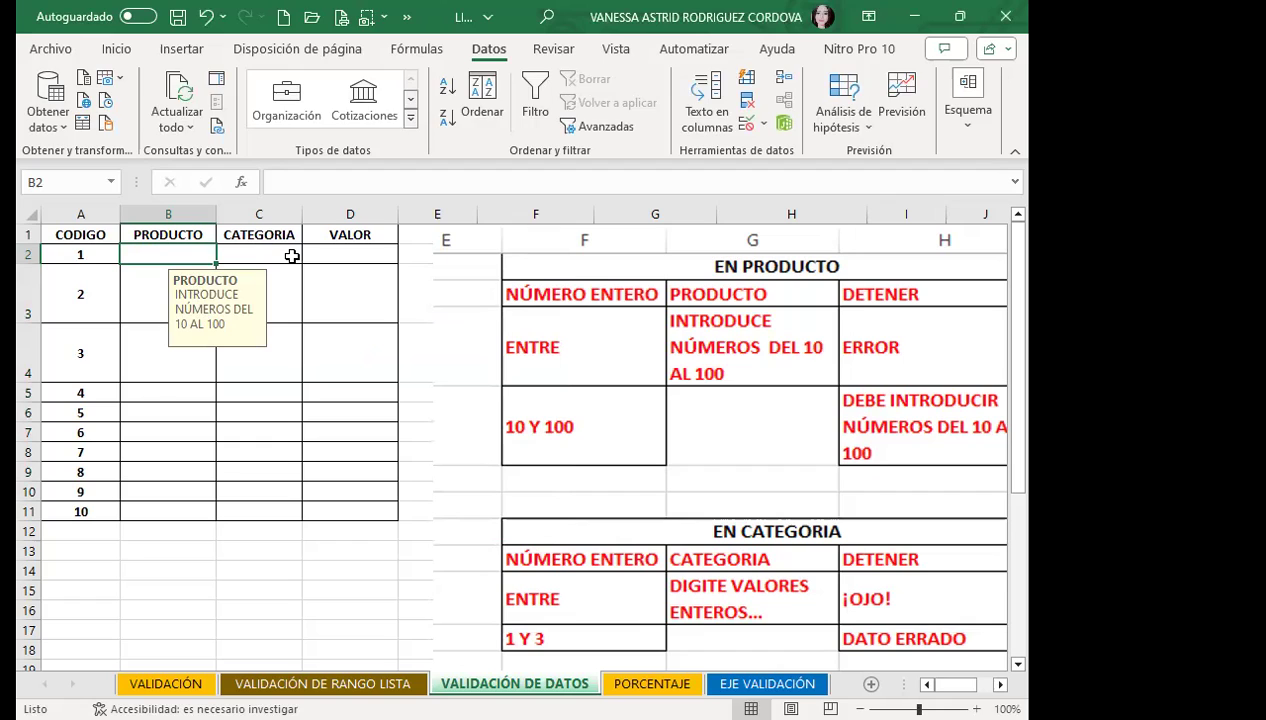
{"action": "type", "text": "8"}
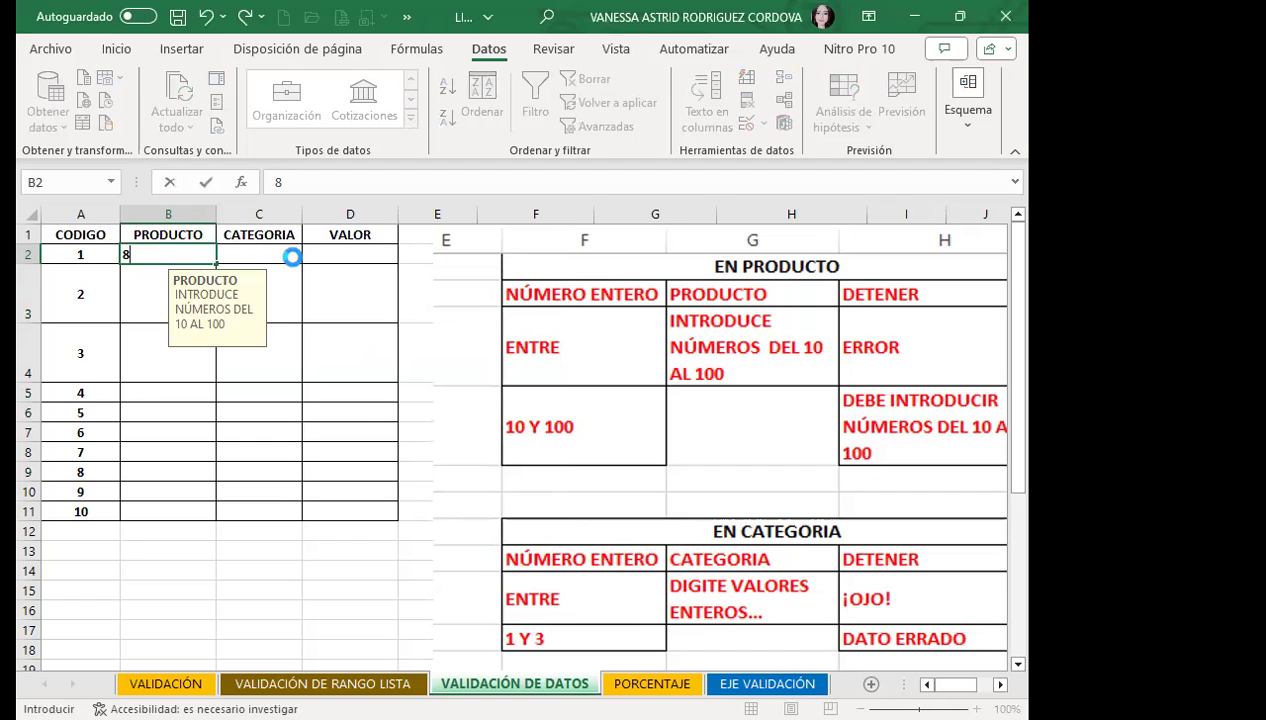
{"action": "key", "text": "Return"}
{"action": "left_click", "coordinate": [440, 421]}
{"action": "type", "text": "10"}
{"action": "key", "text": "Return"}
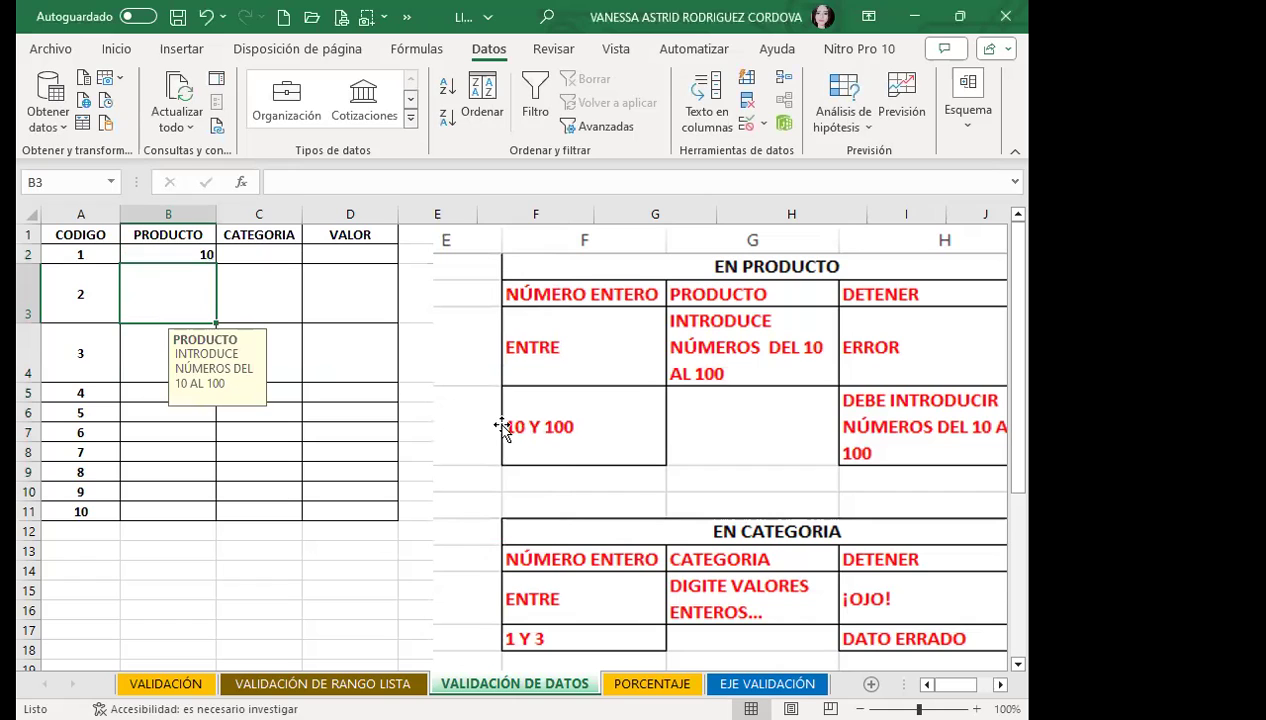
Enter 50, 60, 80, 99 and 100 down column B, then test 101 in B8.
{"action": "type", "text": "50"}
{"action": "key", "text": "Return"}
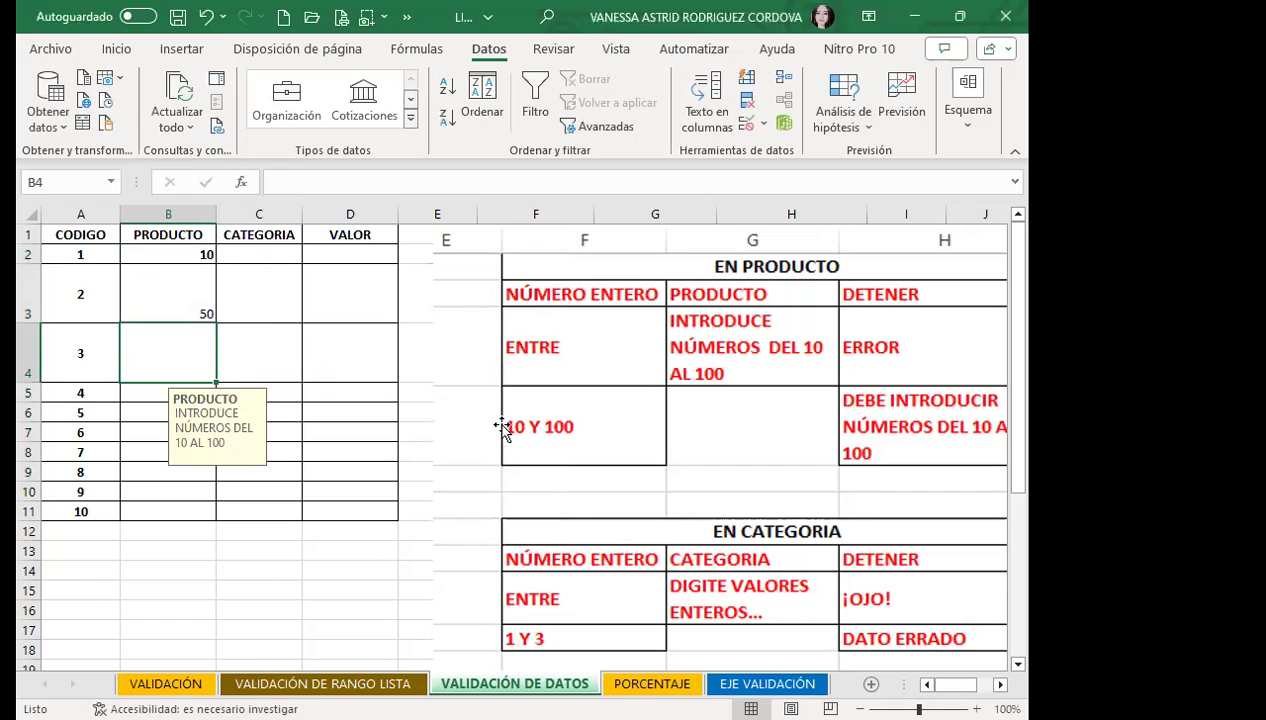
{"action": "type", "text": "60"}
{"action": "key", "text": "Return"}
{"action": "type", "text": "80"}
{"action": "key", "text": "Return"}
{"action": "type", "text": "99"}
{"action": "key", "text": "Return"}
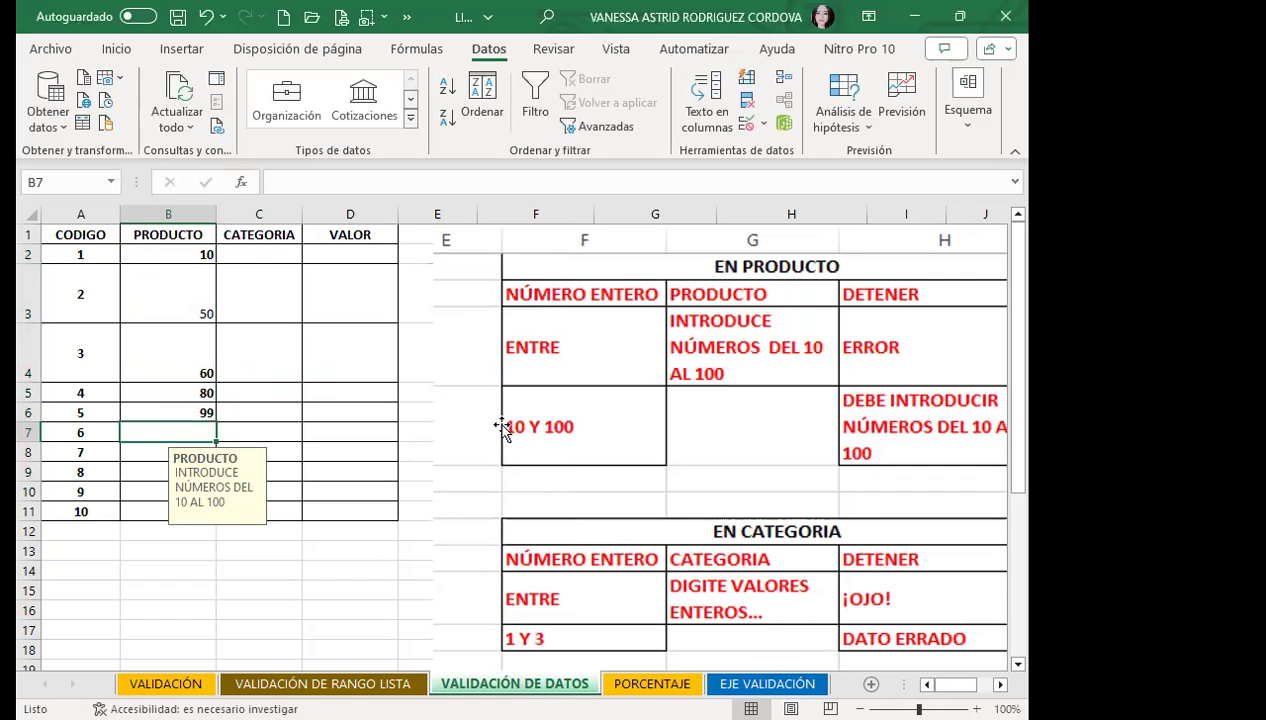
{"action": "type", "text": "100"}
{"action": "key", "text": "Return"}
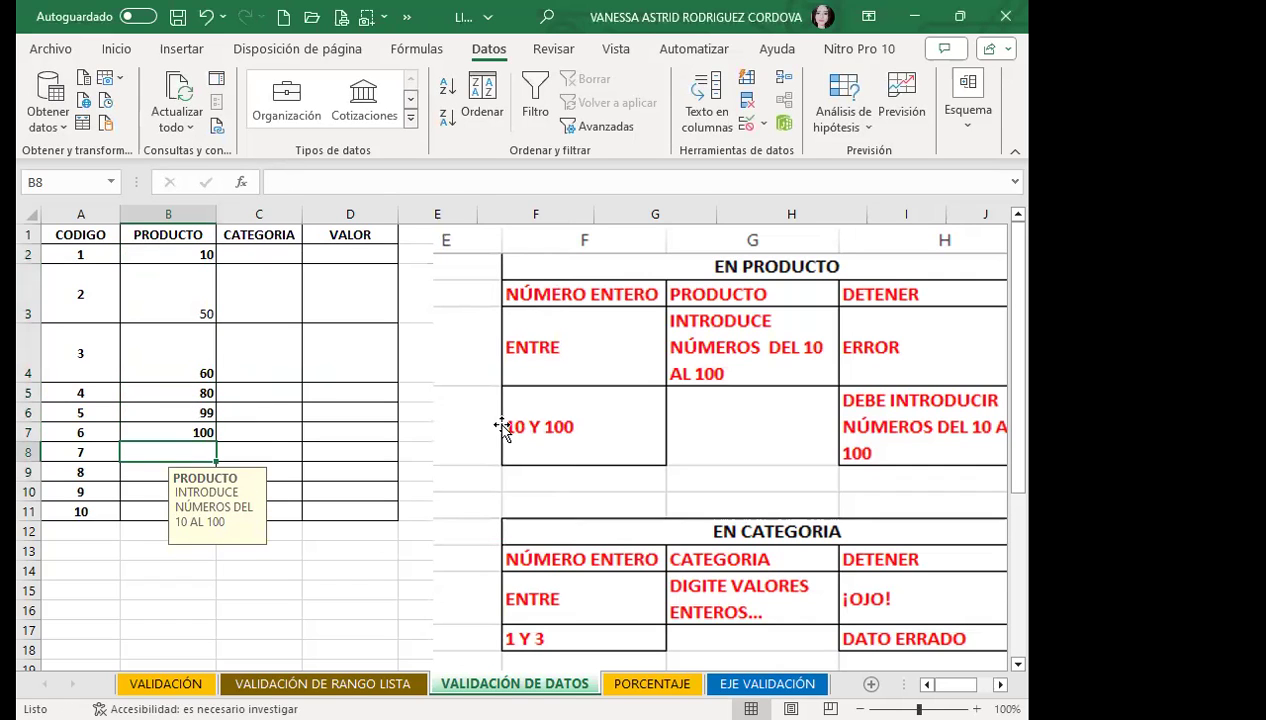
{"action": "type", "text": "101"}
{"action": "key", "text": "Return"}
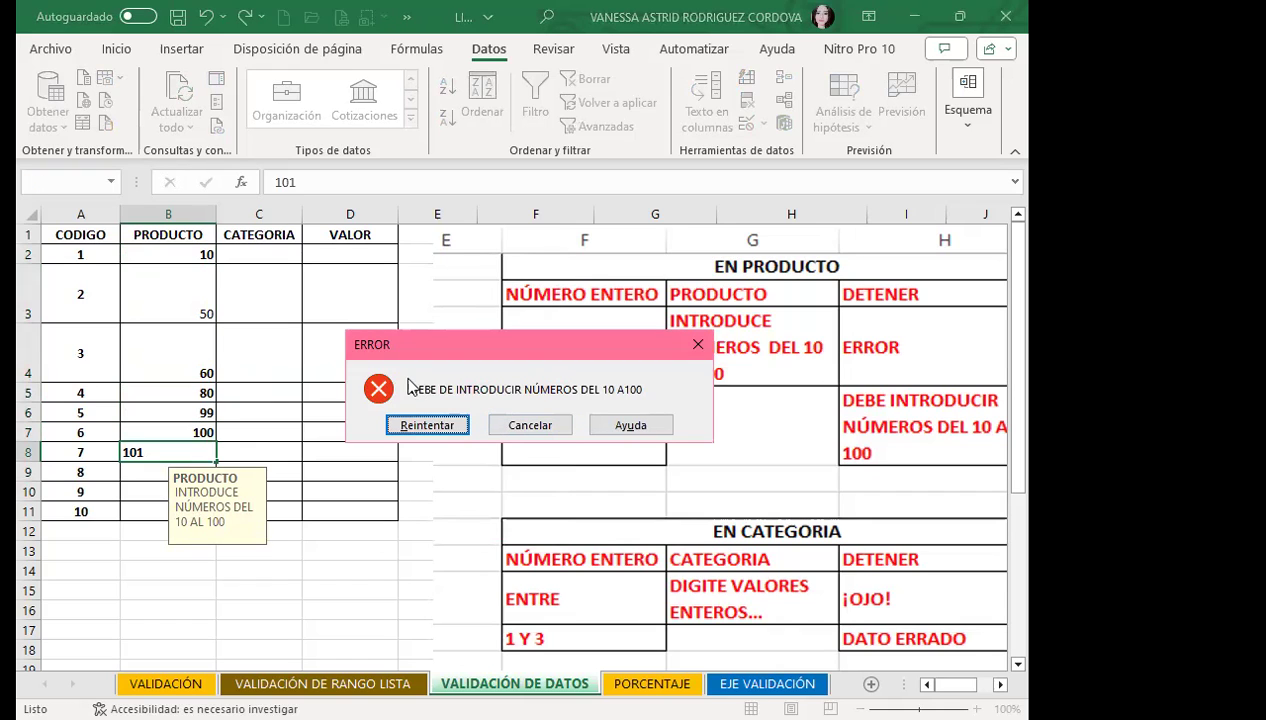
Close the ERROR alert to discard 101, then select B3 and C3.
{"action": "left_click", "coordinate": [698, 344]}
{"action": "left_click", "coordinate": [179, 312]}
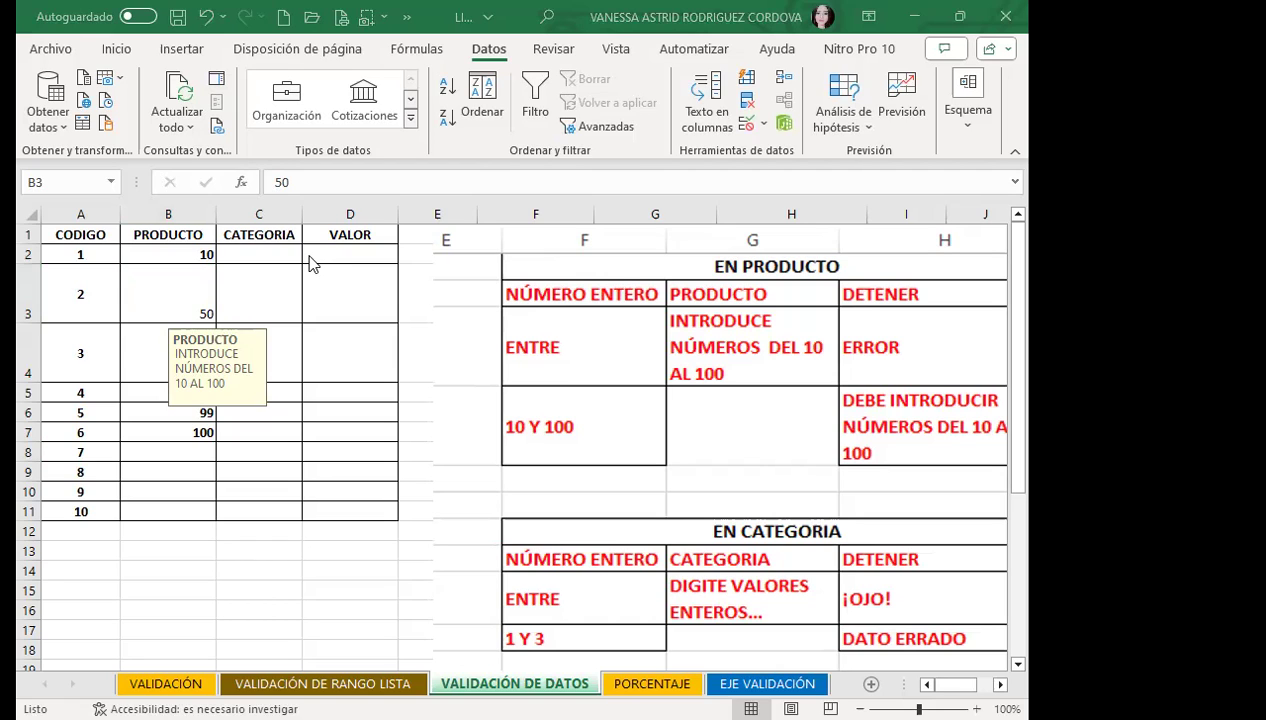
{"action": "left_click", "coordinate": [185, 293]}
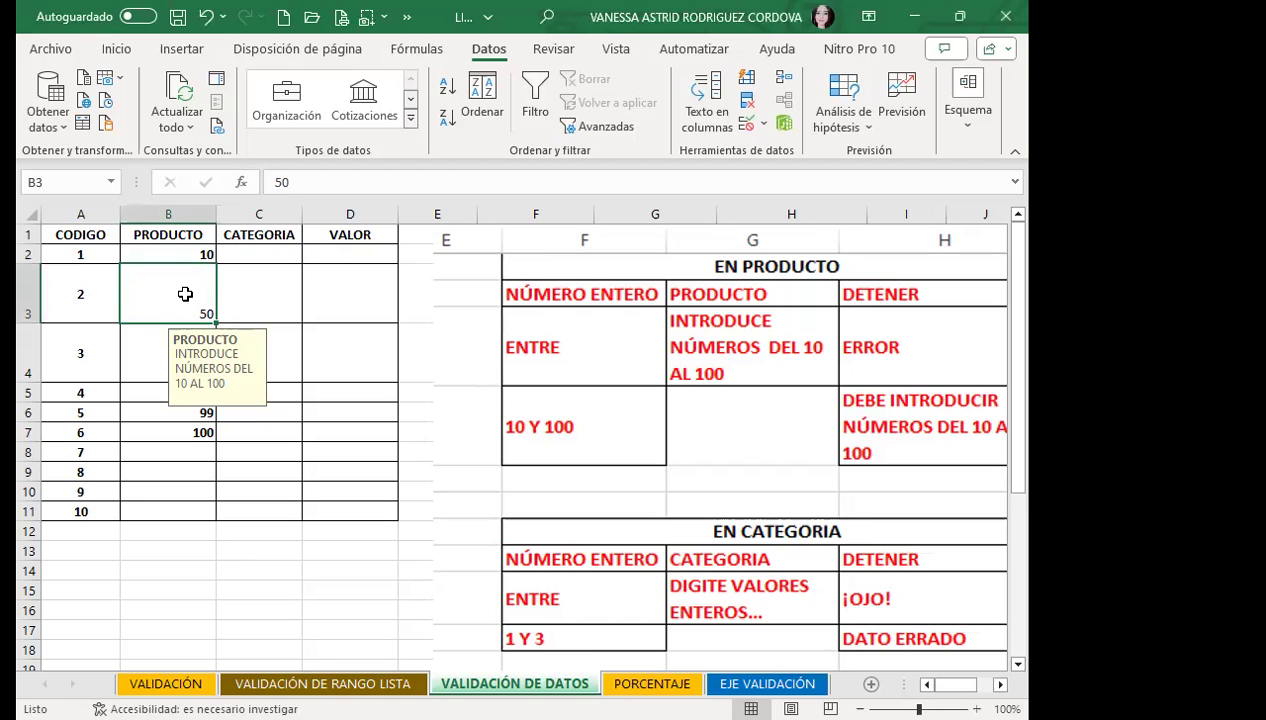
{"action": "left_click", "coordinate": [258, 300]}
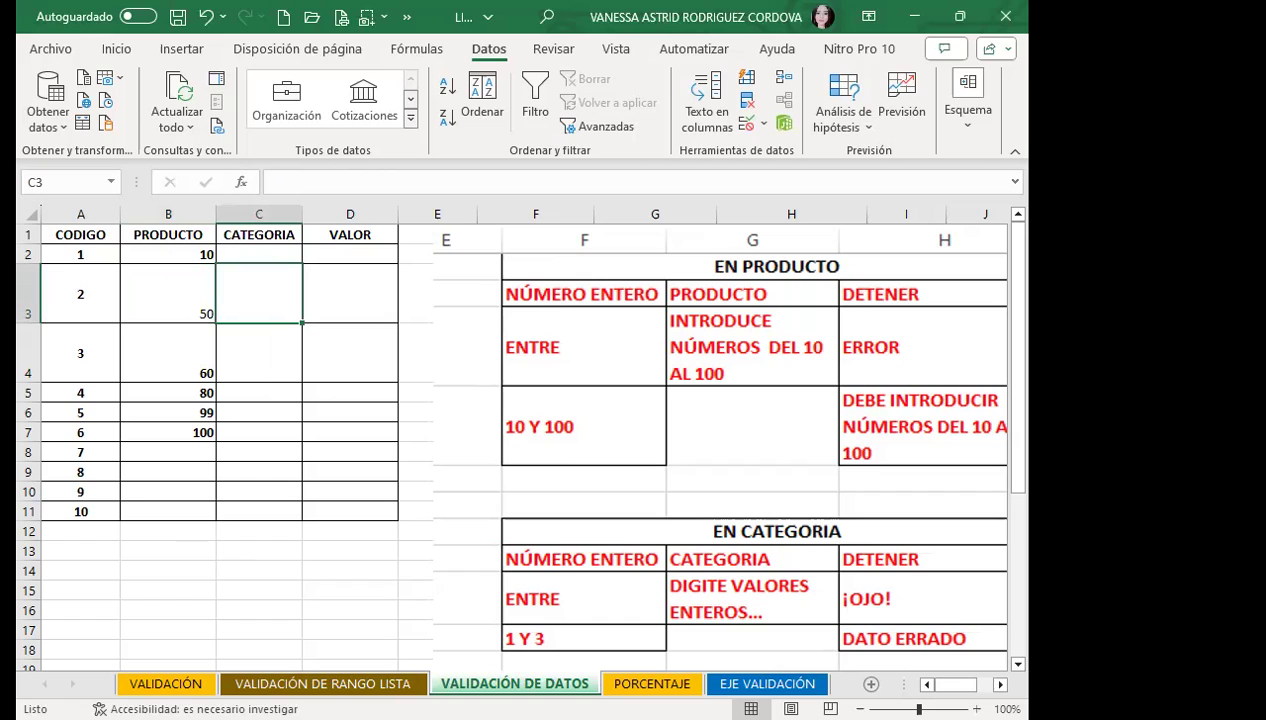
Visit the VALIDACIÓN DE RANGO LISTA sheet and return, then select PRODUCTO cells B2:B11.
{"action": "left_click", "coordinate": [322, 683]}
{"action": "left_click", "coordinate": [389, 432]}
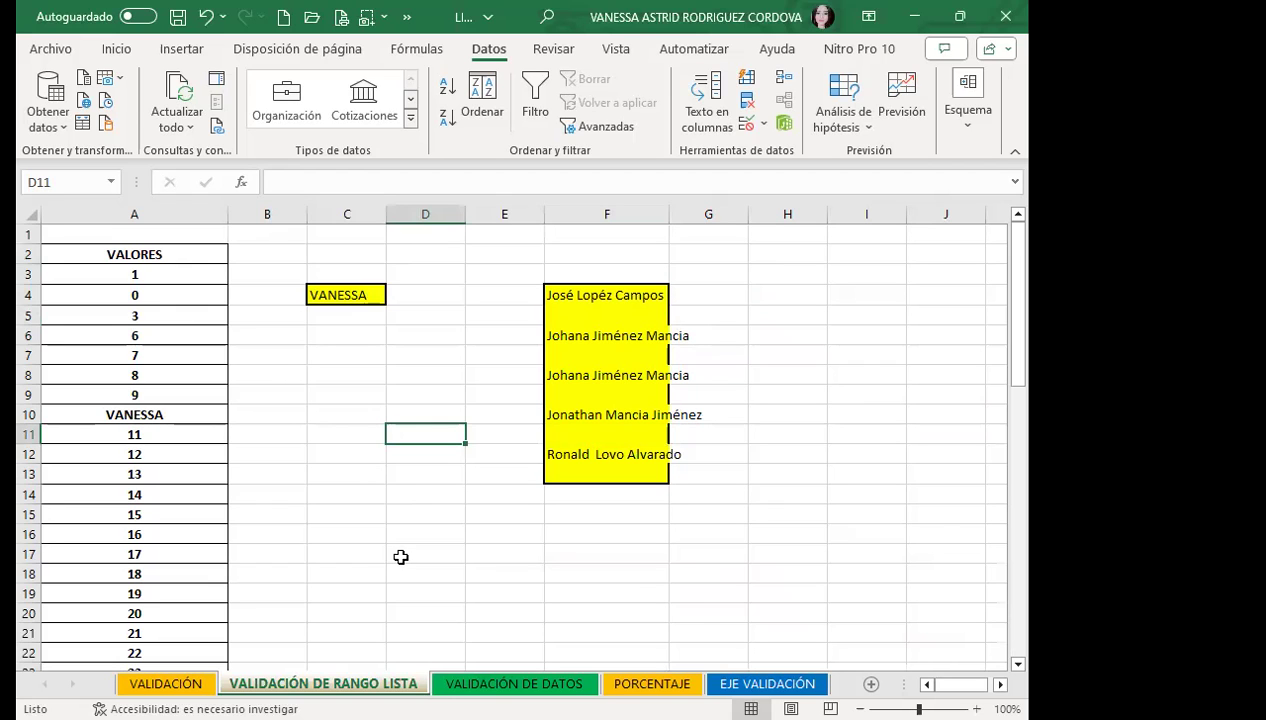
{"action": "key", "text": "ctrl+Page_Down"}
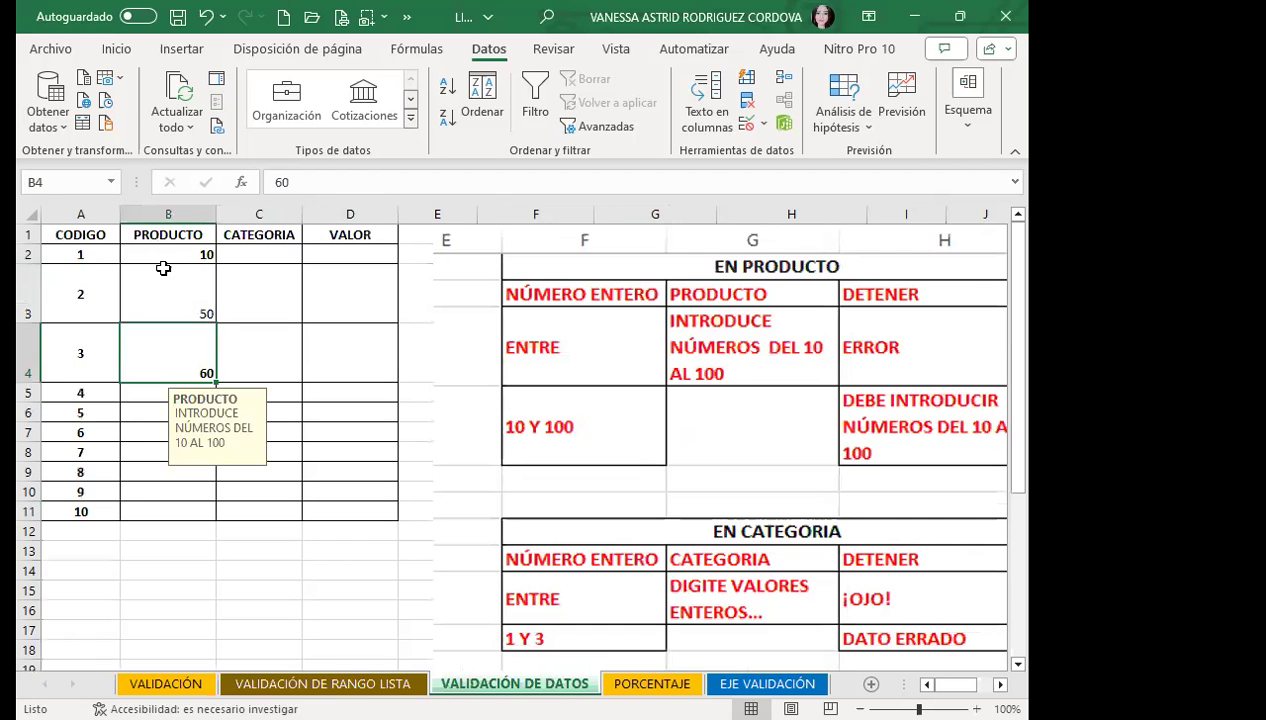
{"action": "left_click_drag", "start_coordinate": [168, 258], "coordinate": [181, 508]}
{"action": "left_click", "coordinate": [745, 127]}
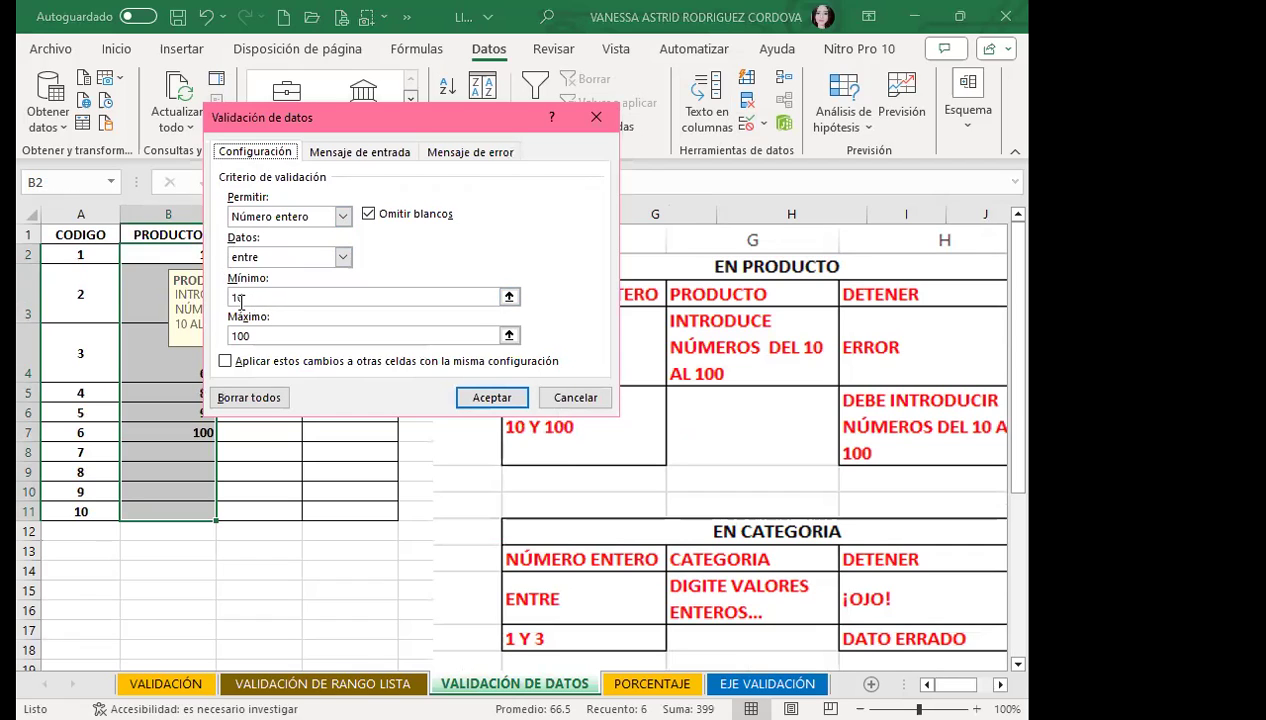
{"action": "left_click", "coordinate": [261, 336]}
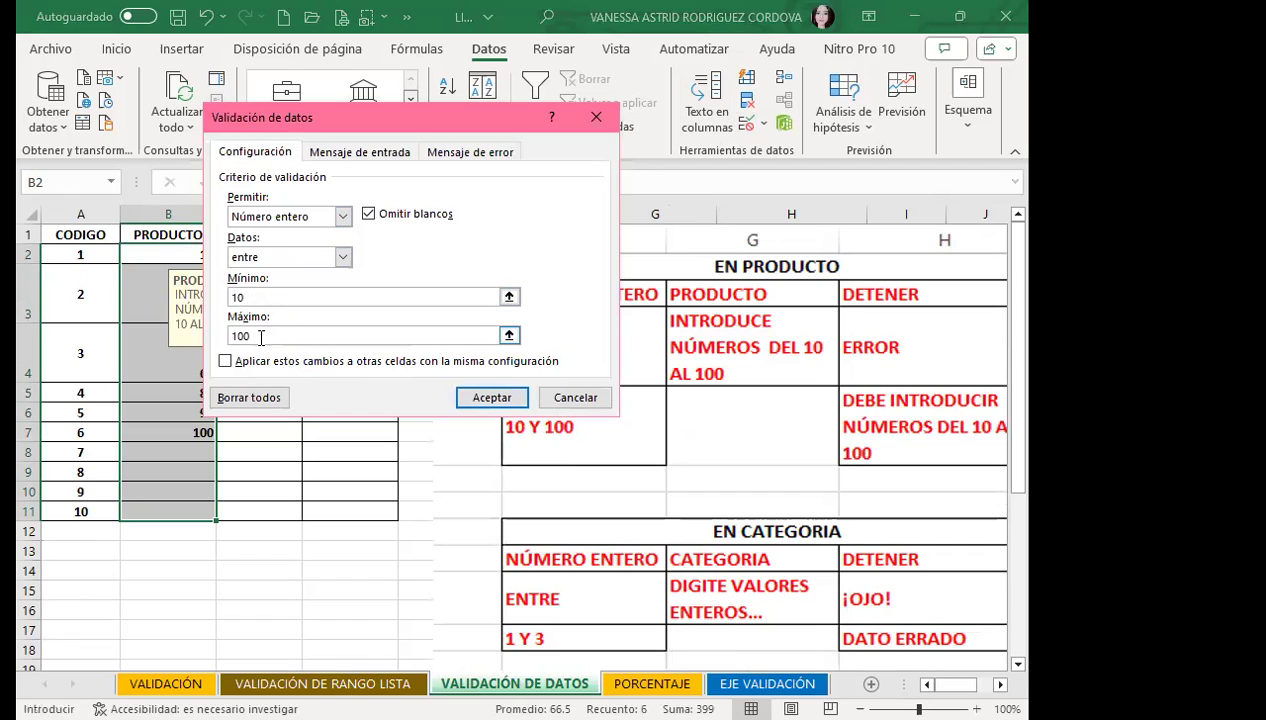
{"action": "left_click", "coordinate": [343, 258]}
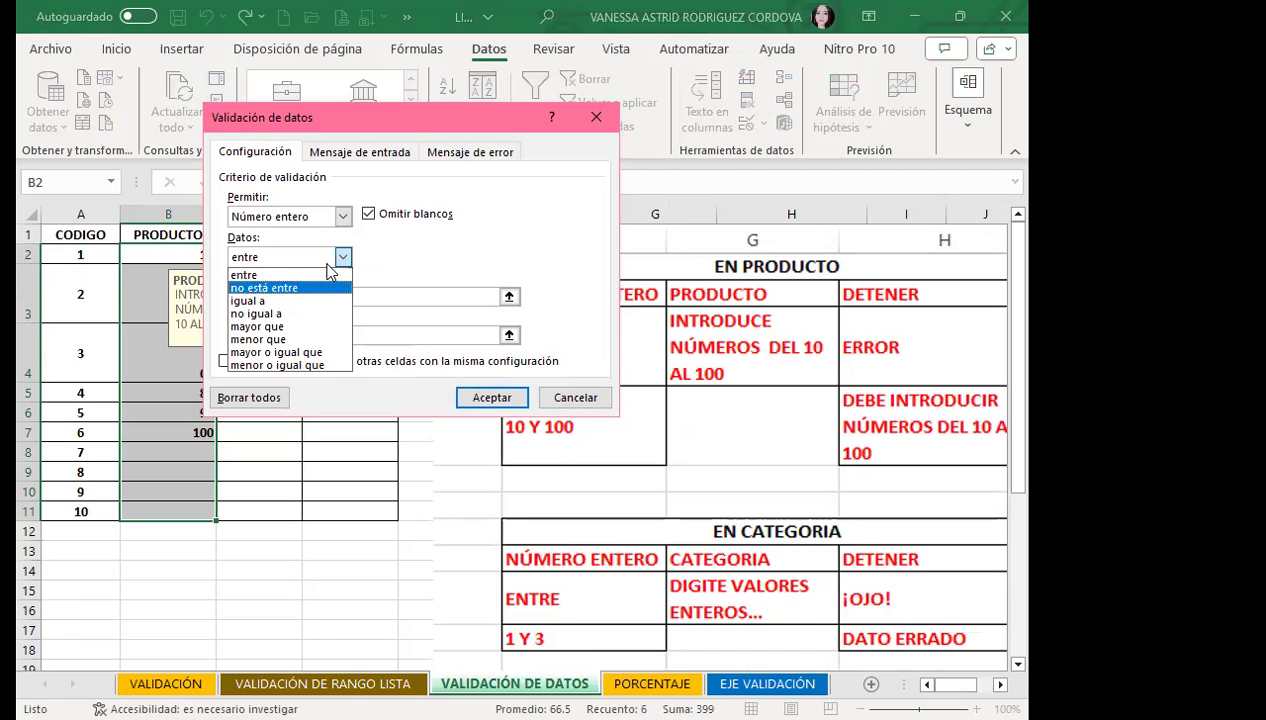
{"action": "left_click", "coordinate": [295, 274]}
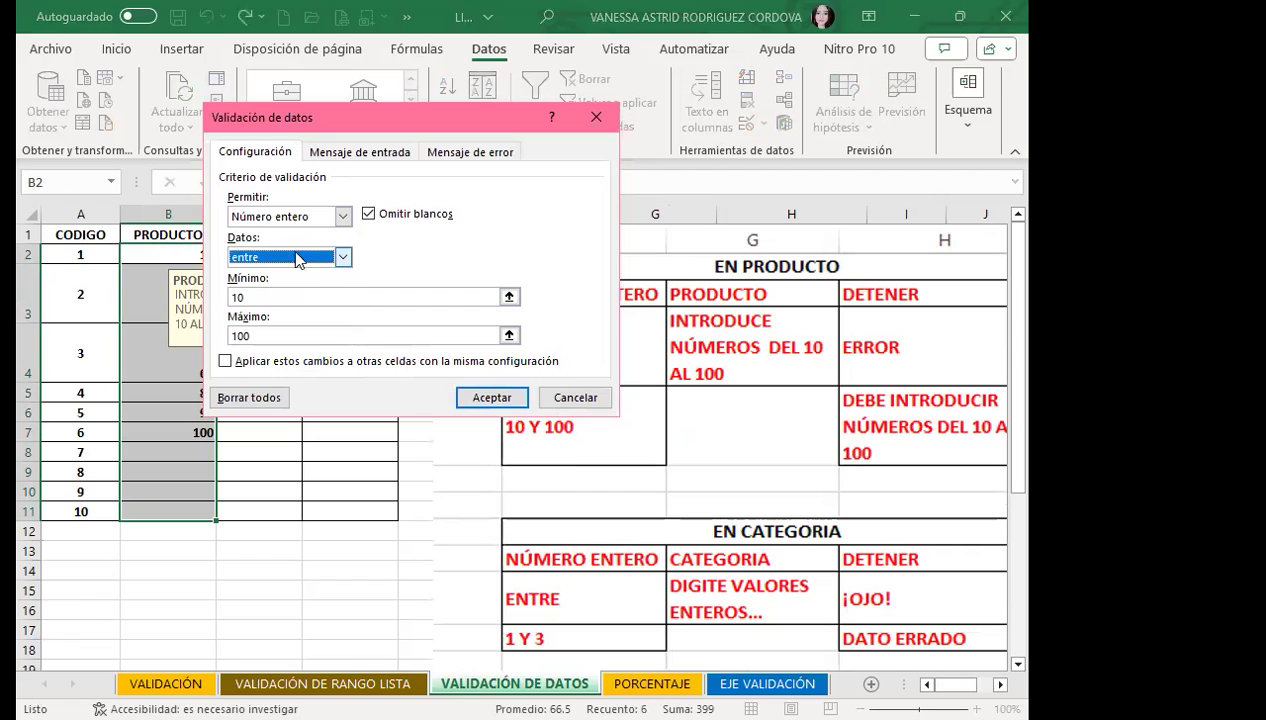
{"action": "left_click", "coordinate": [255, 297]}
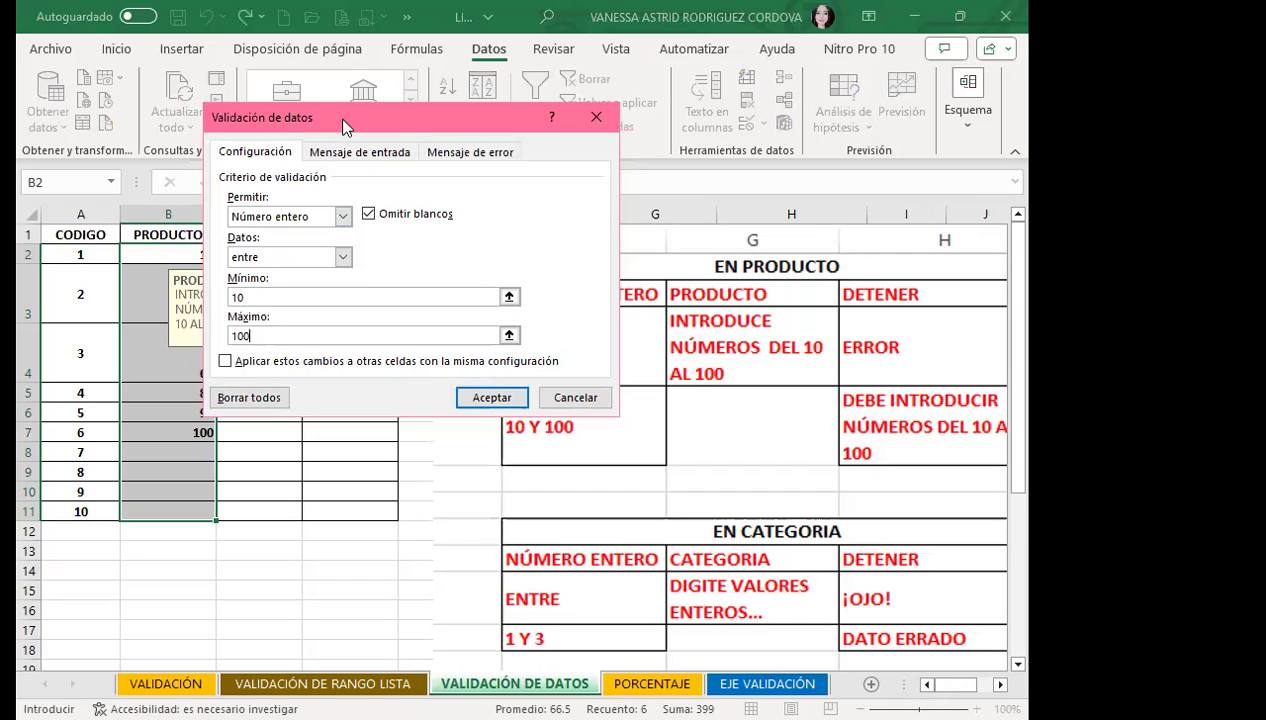
{"action": "left_click_drag", "start_coordinate": [342, 118], "coordinate": [464, 101]}
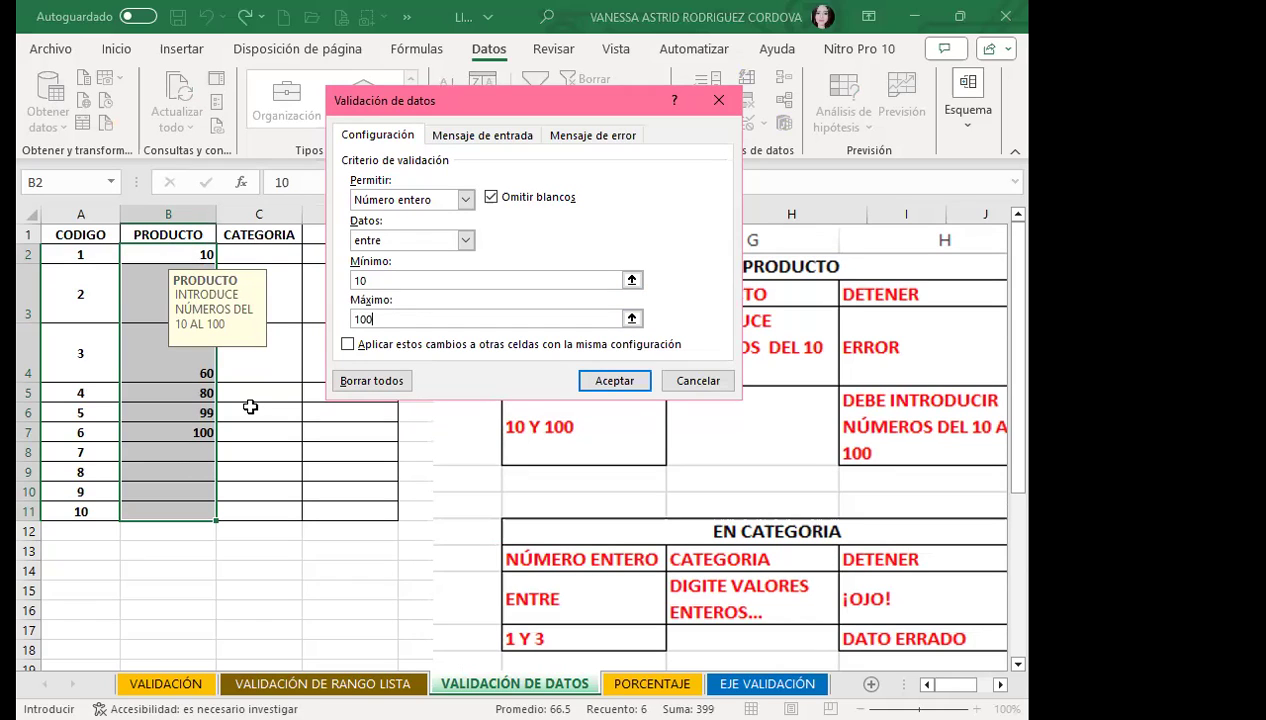
{"action": "left_click", "coordinate": [593, 380]}
{"action": "left_click", "coordinate": [160, 445]}
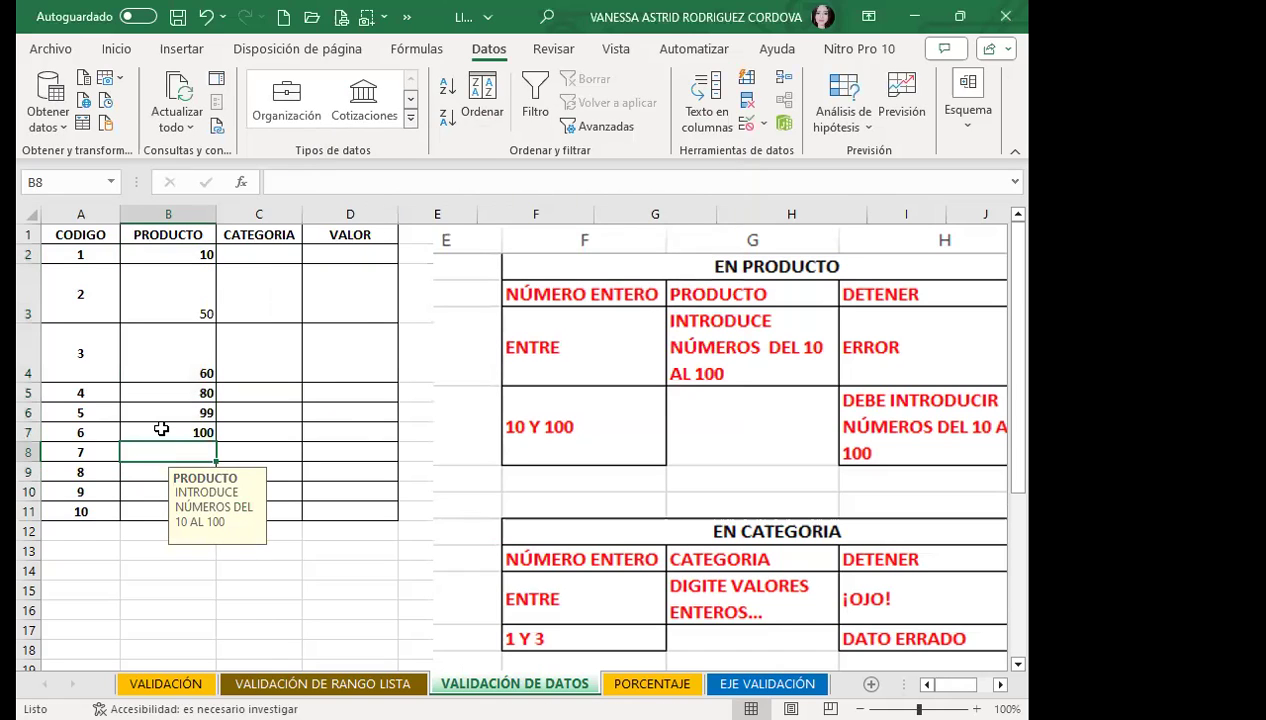
Test B8 with 5, which the lower limit rejects, and retry.
{"action": "type", "text": "5"}
{"action": "key", "text": "Return"}
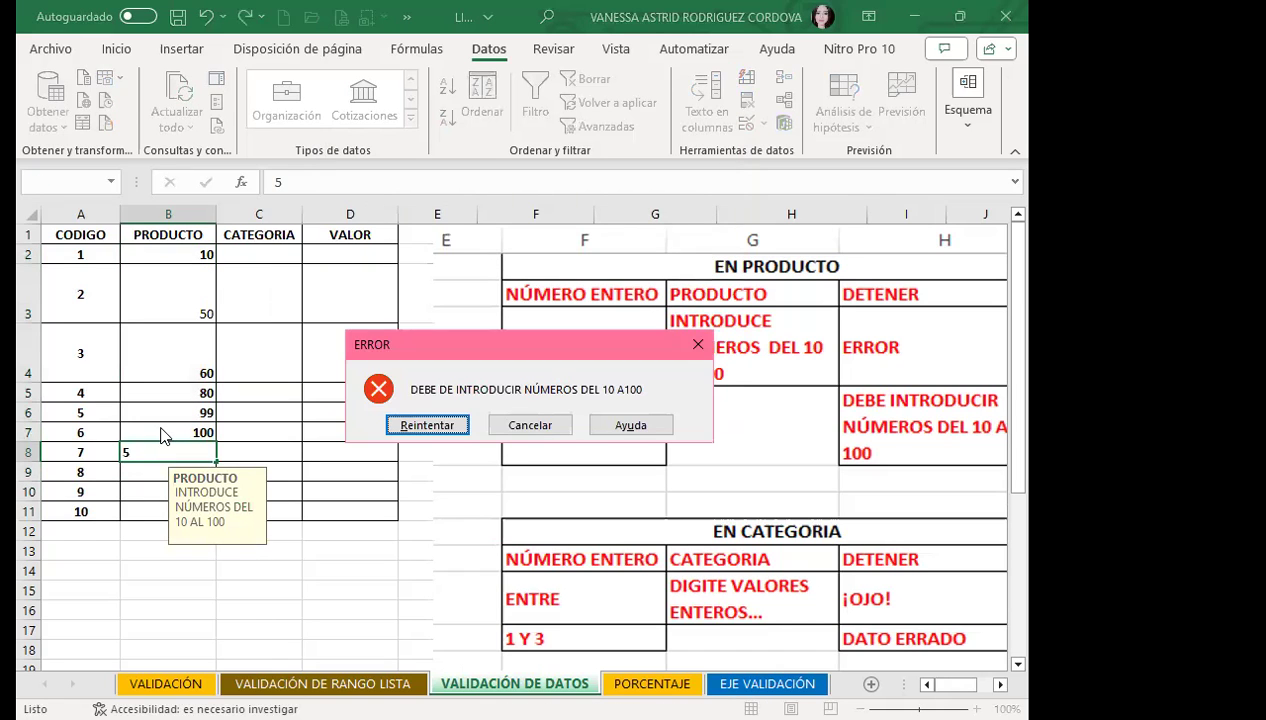
{"action": "key", "text": "Return"}
Test 120 against the upper limit, cancel it, then clear B5:B7 and select B4.
{"action": "type", "text": "1020"}
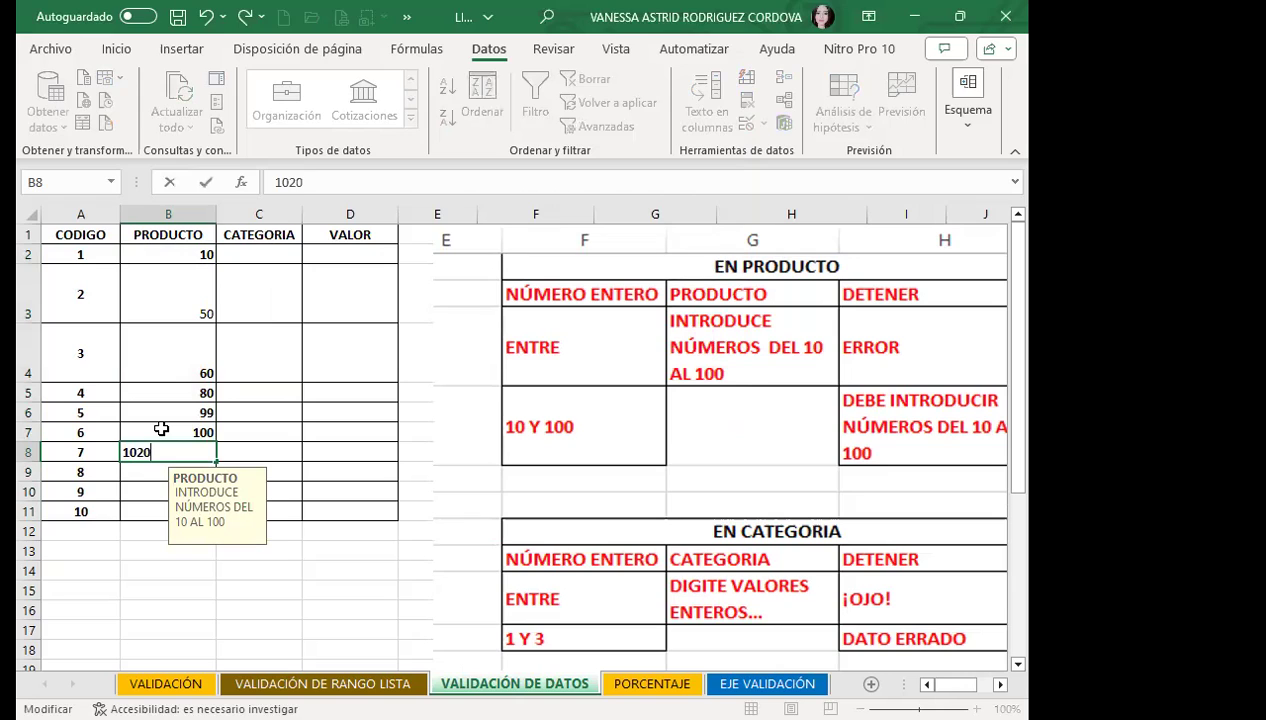
{"action": "key", "text": "BackSpace"}
{"action": "key", "text": "BackSpace"}
{"action": "key", "text": "BackSpace"}
{"action": "type", "text": "20"}
{"action": "key", "text": "Return"}
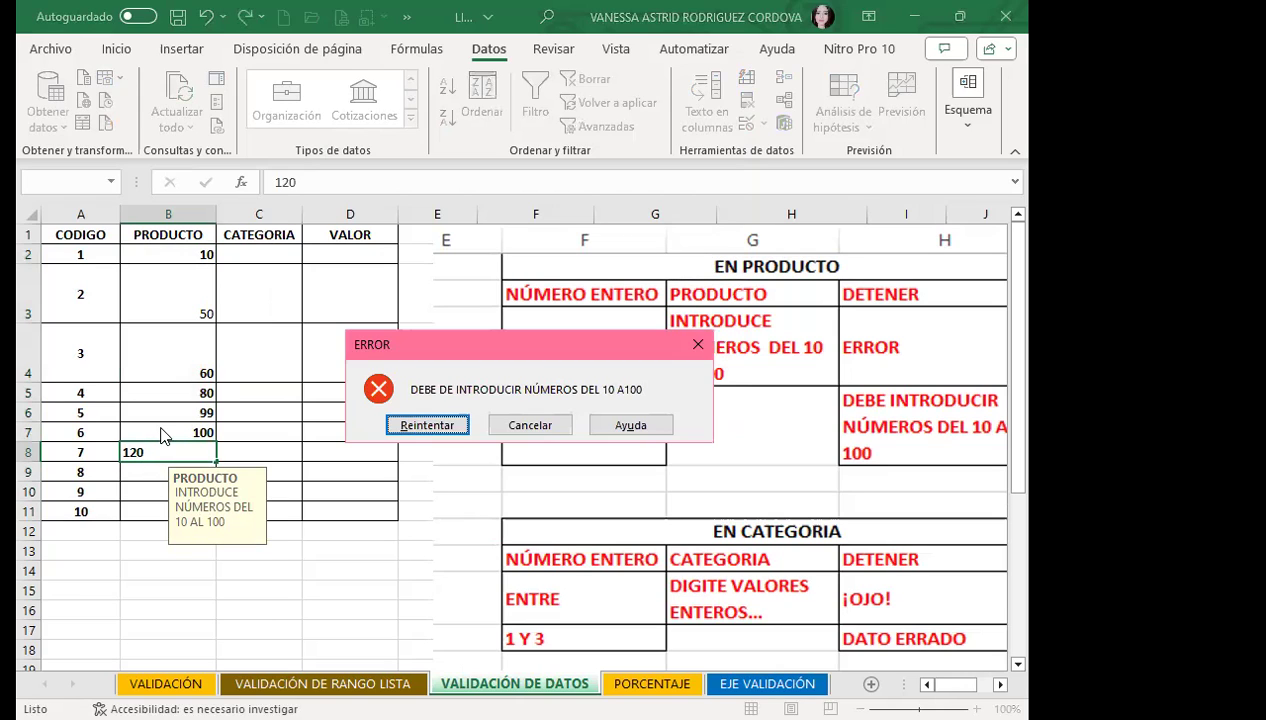
{"action": "left_click", "coordinate": [696, 345]}
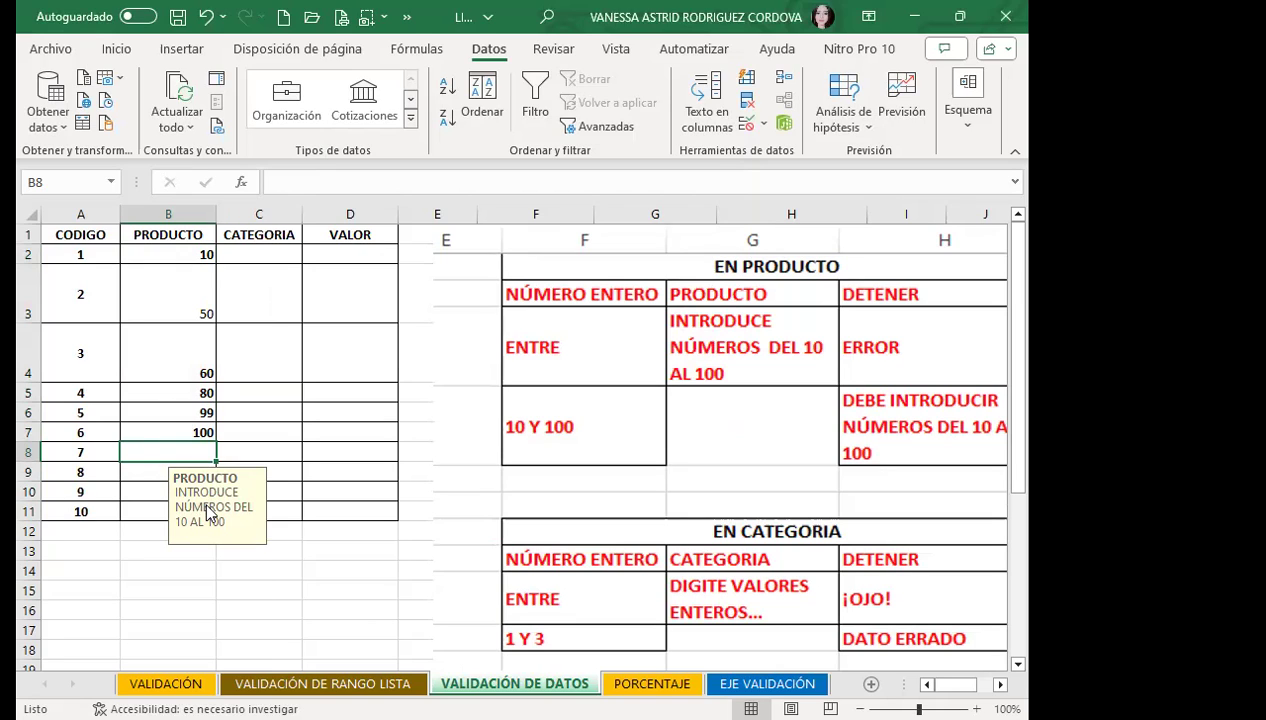
{"action": "key", "text": "ctrl+z"}
{"action": "left_click", "coordinate": [157, 365]}
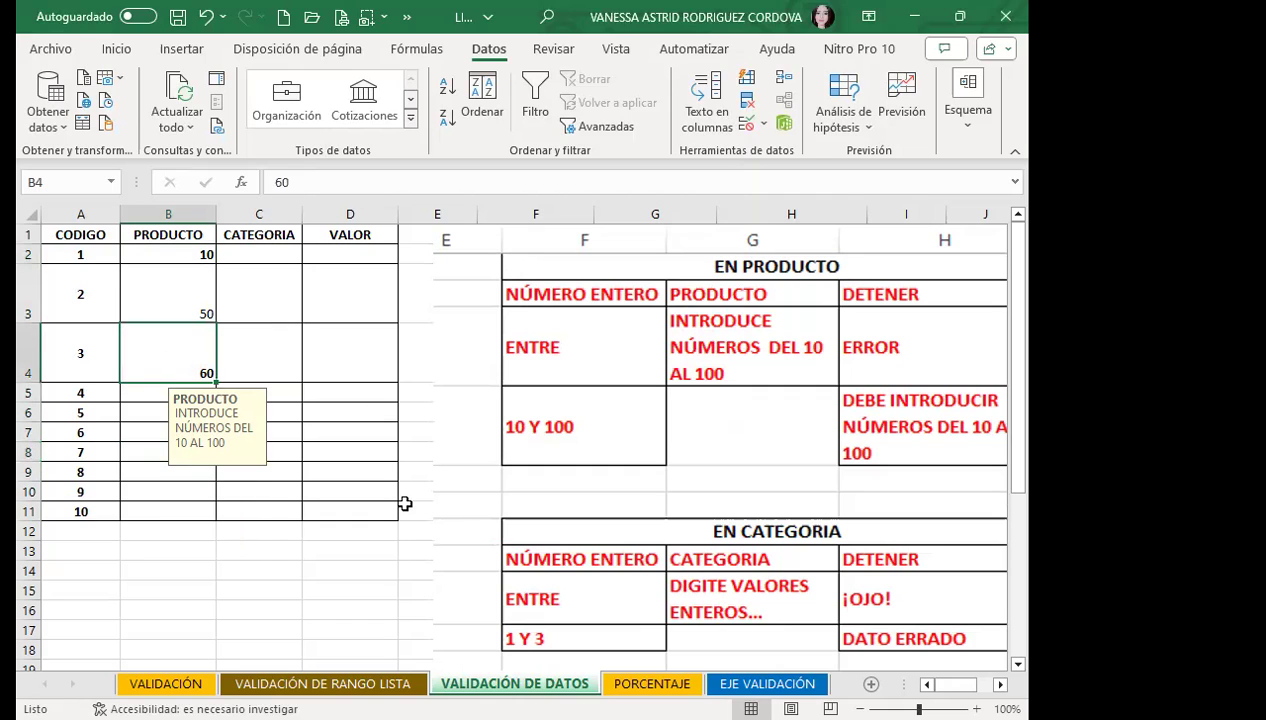